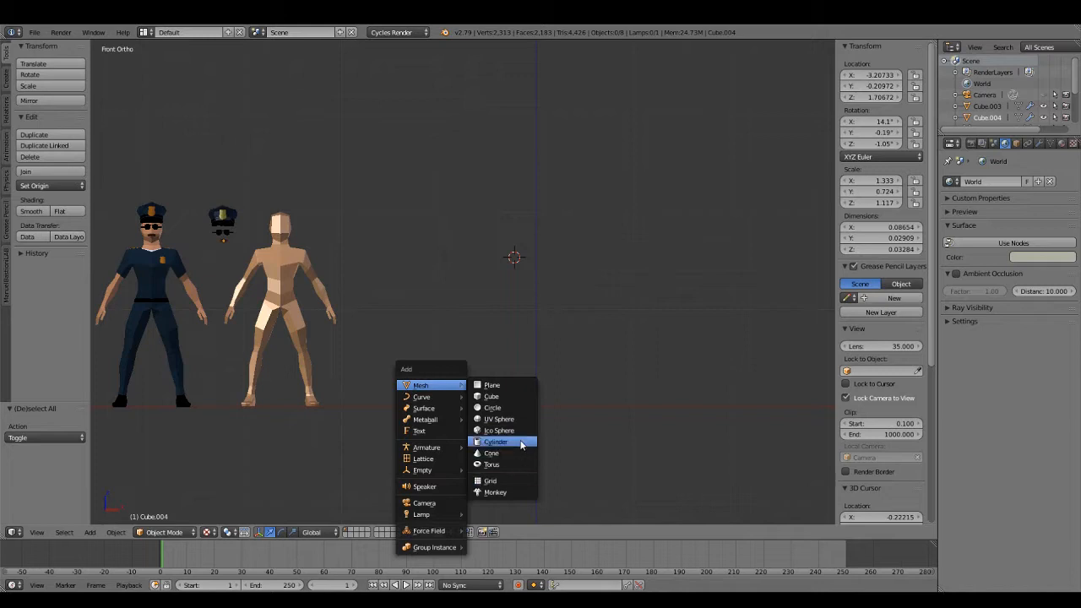
- Add a cube mesh beside the two reference figures and start the Screencast Keys display
left_click(491, 396)
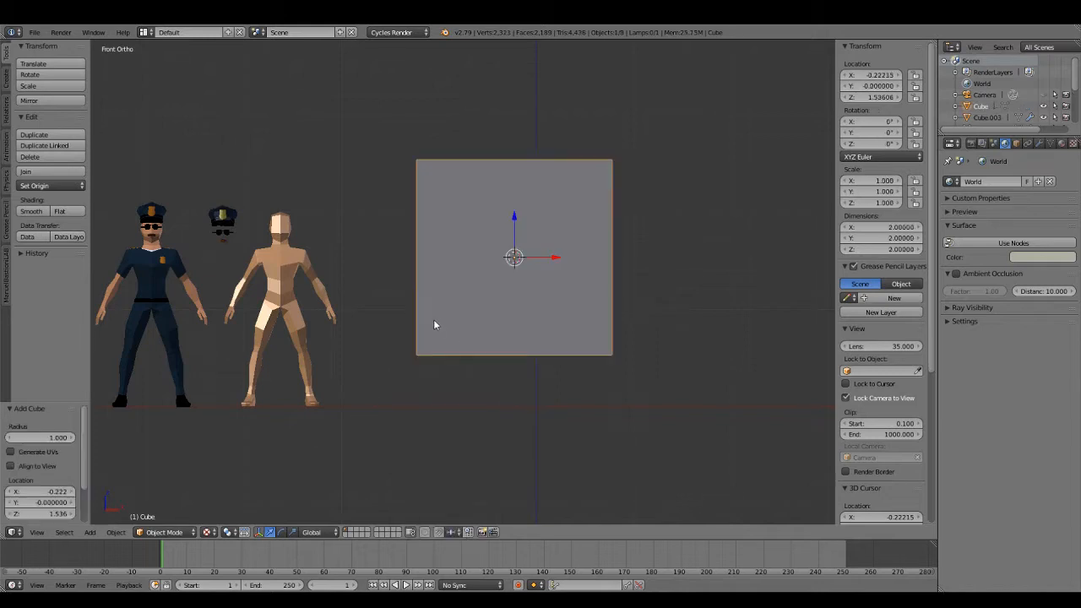
scroll(870, 460, "down", 6)
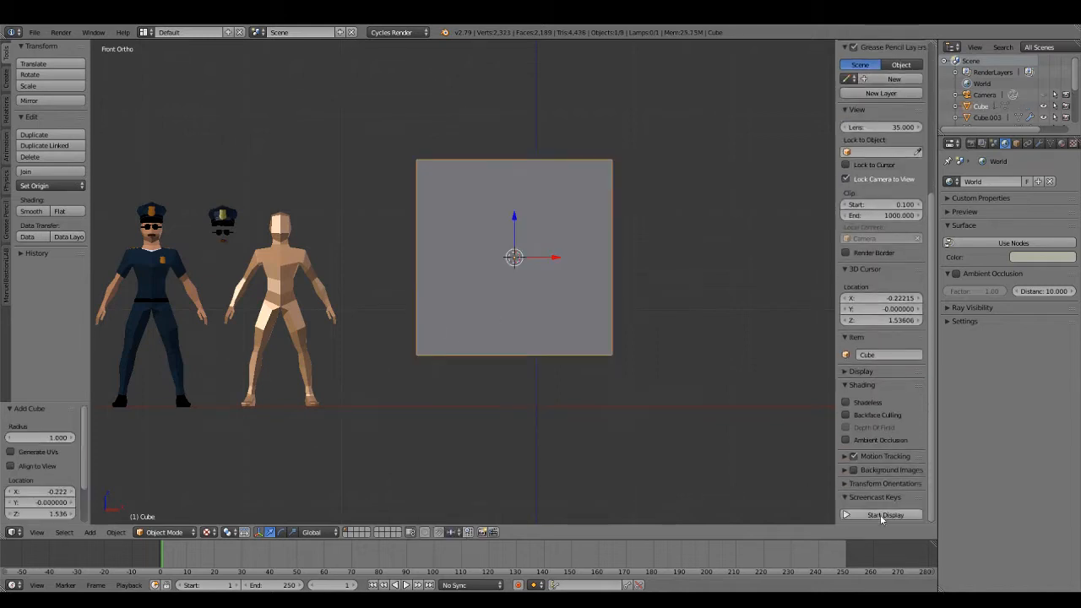
key("shift+a")
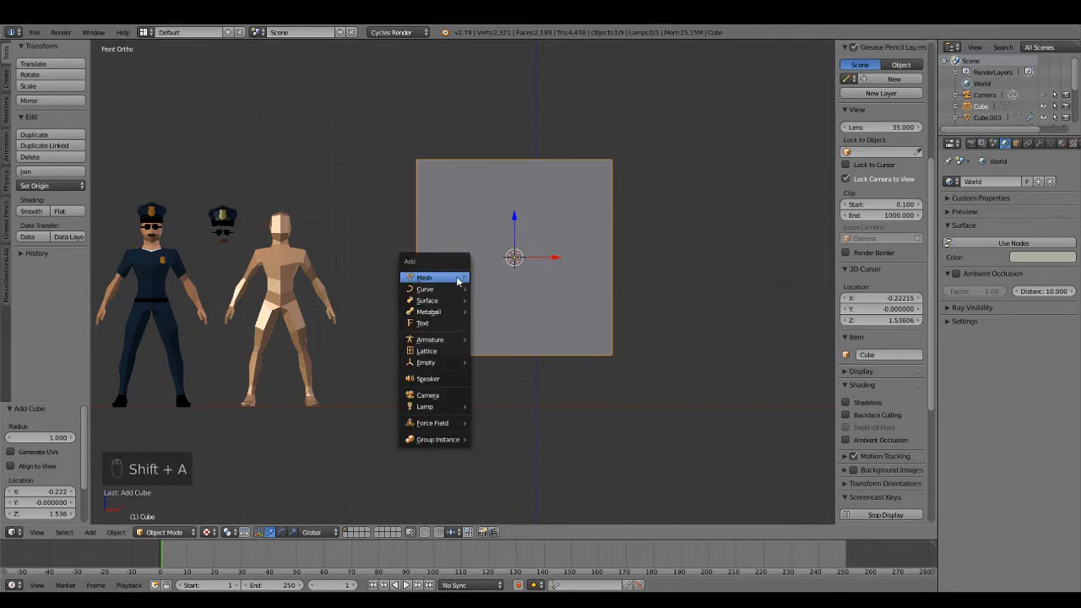
left_click(675, 401)
middle_click_drag(558, 240, 600, 256)
key("KP_1")
middle_click_drag(510, 269, 478, 305)
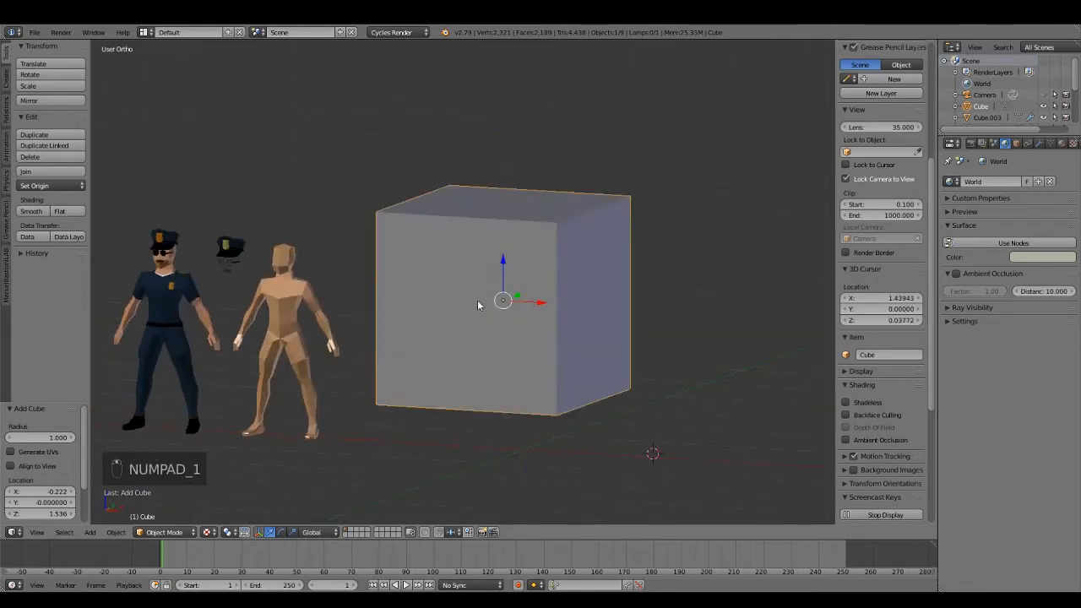
- Enter Edit Mode on the cube and extrude the whole mesh in place without moving it
key("Tab")
key("KP_1")
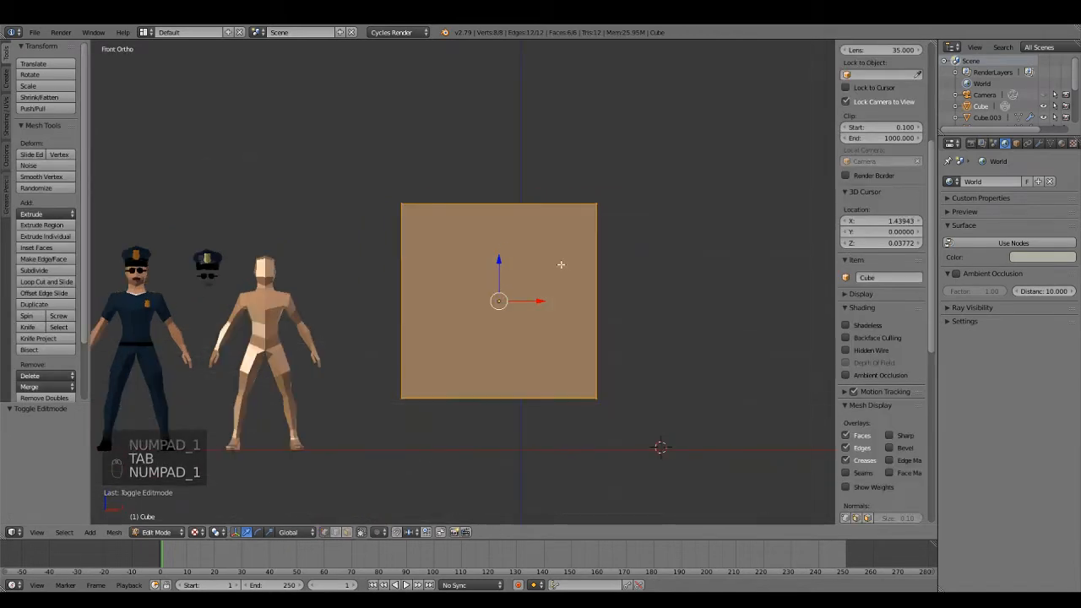
key("Tab")
key("Tab")
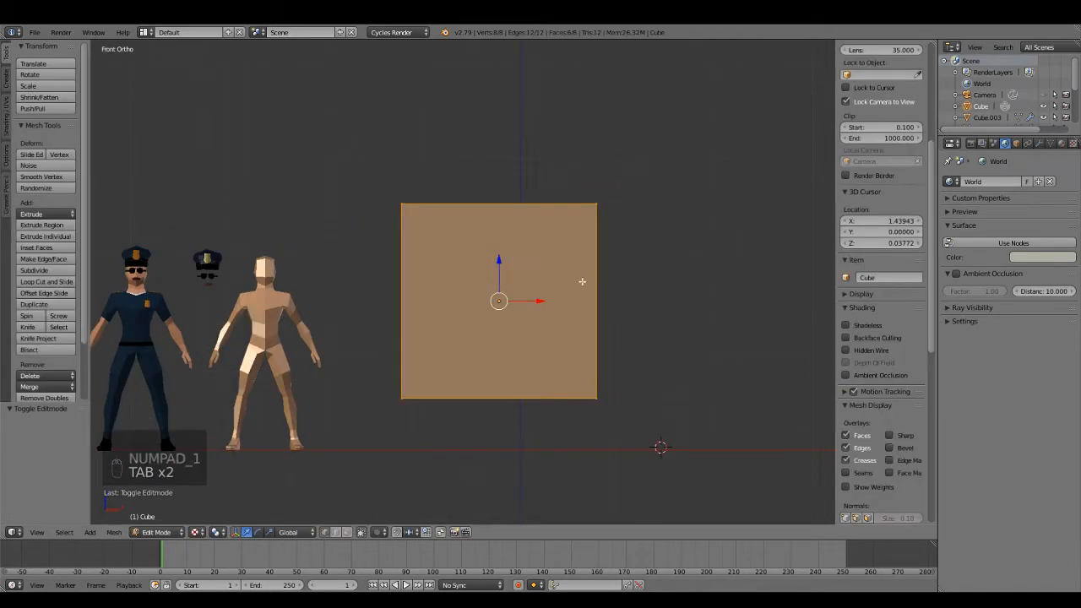
key("e")
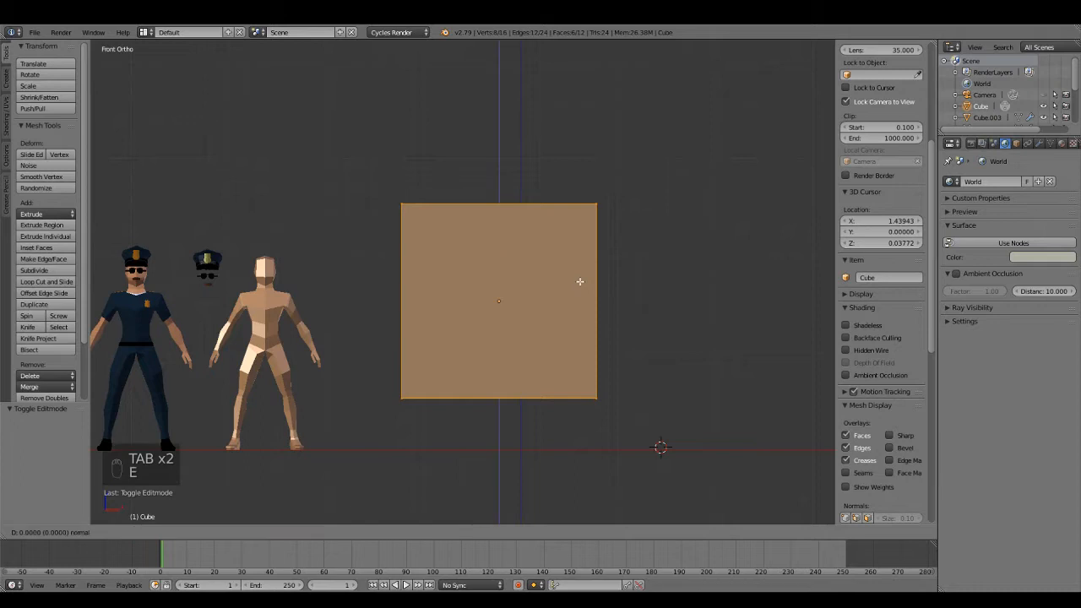
right_click(685, 315)
middle_click_drag(683, 316, 629, 344)
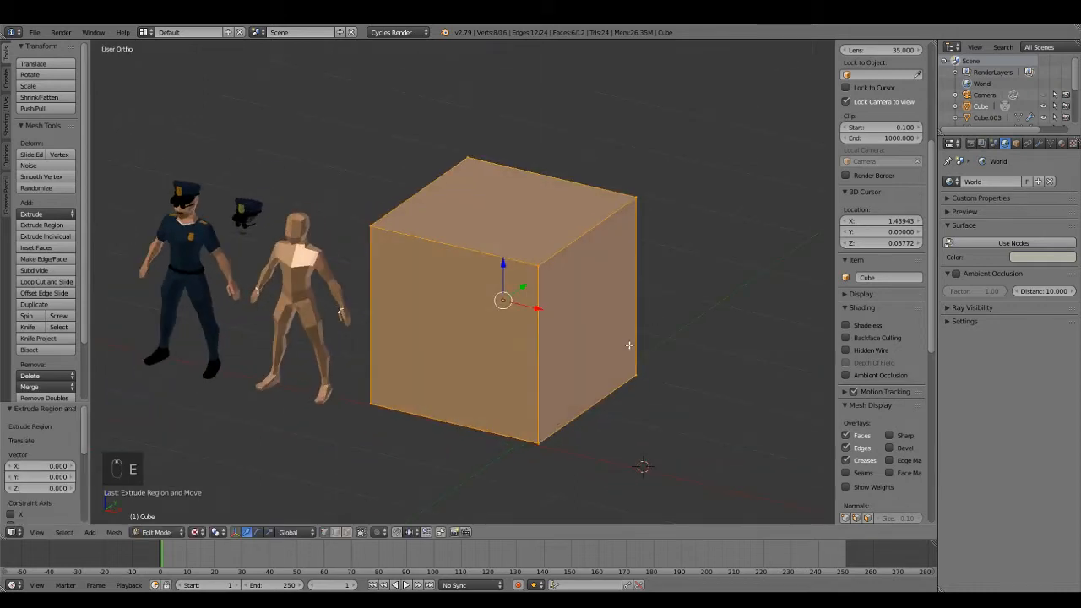
key("w")
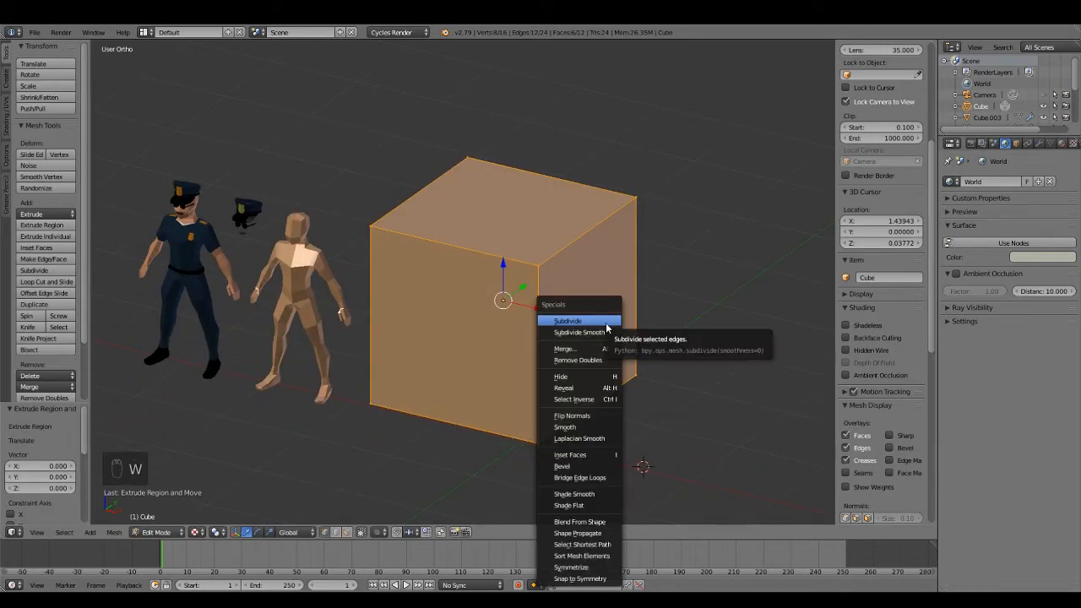
left_click(594, 322)
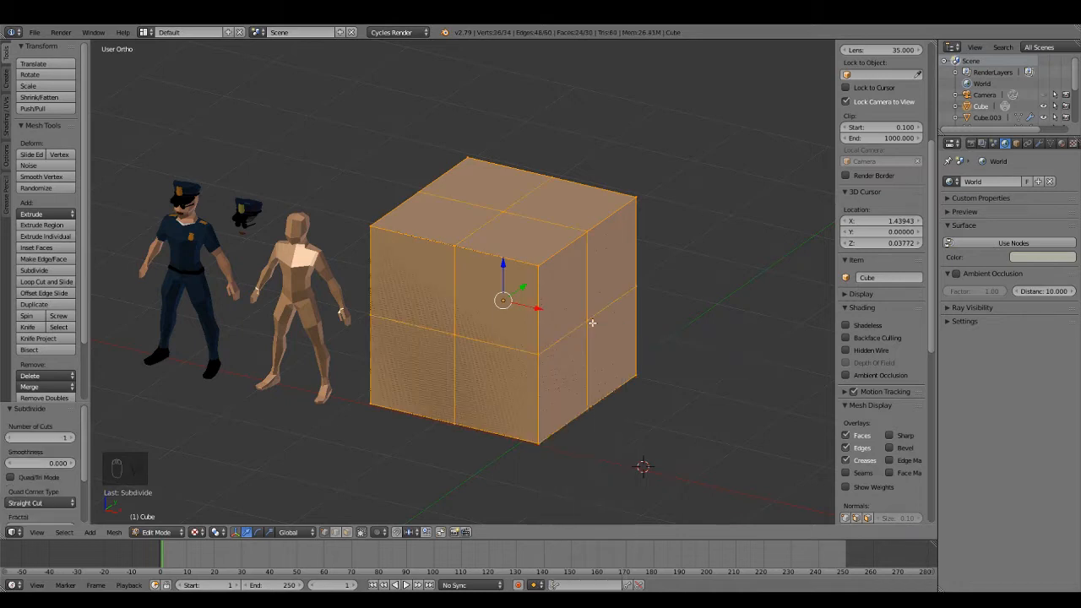
key("ctrl+z")
- Apply Subdivide Smooth to the whole cube mesh with one cut and a smoothness of 1
key("w")
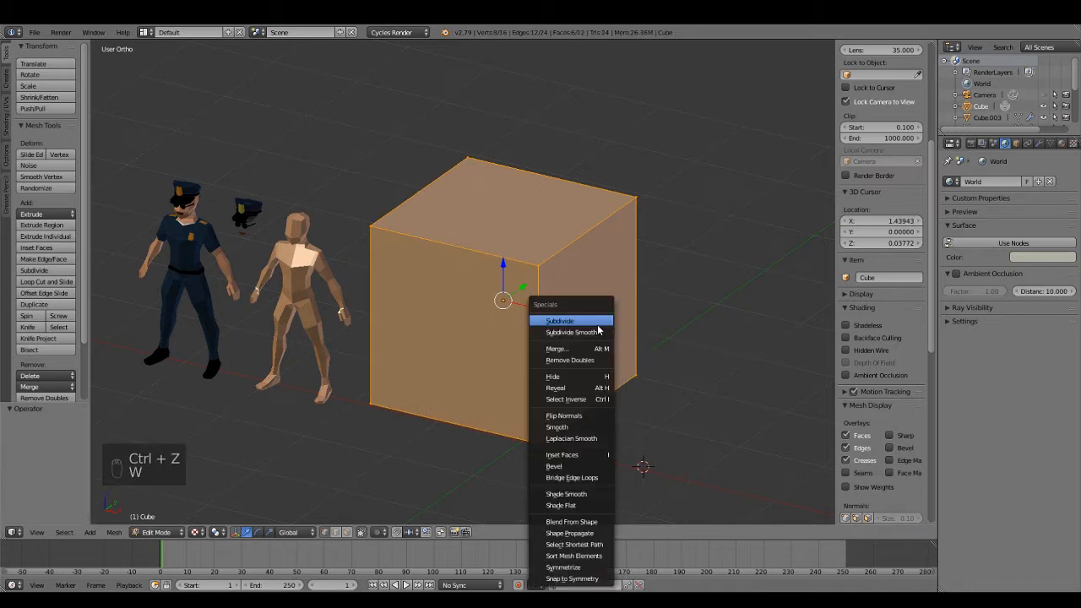
left_click(574, 329)
key("KP_1")
key("KP_3")
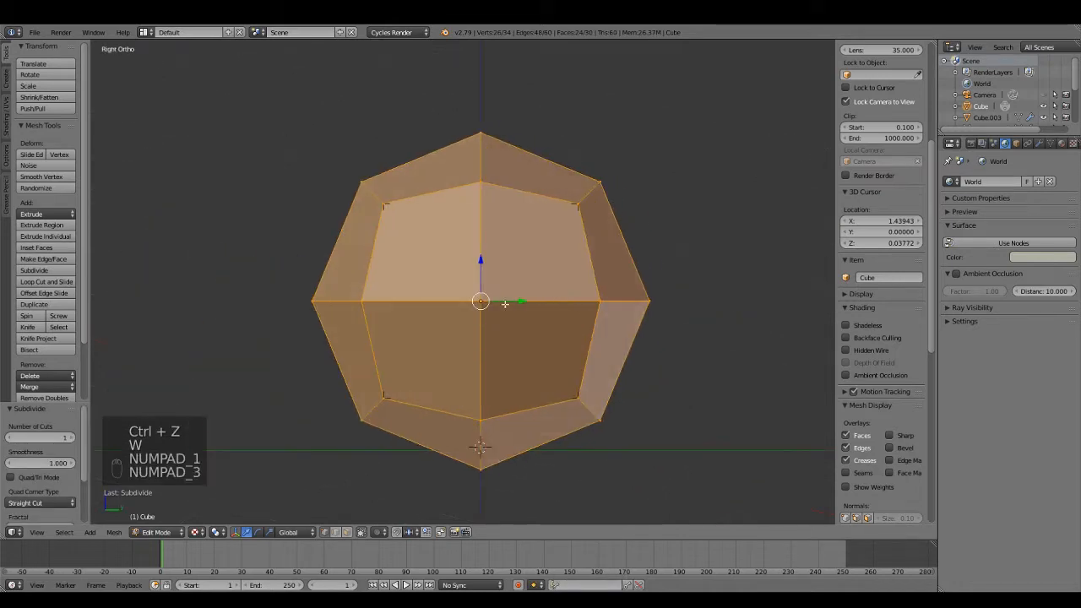
- Examine the rounded mesh in wireframe and solid shading from several angles for interior geometry
key("z")
key("a")
middle_click_drag(374, 386, 481, 381)
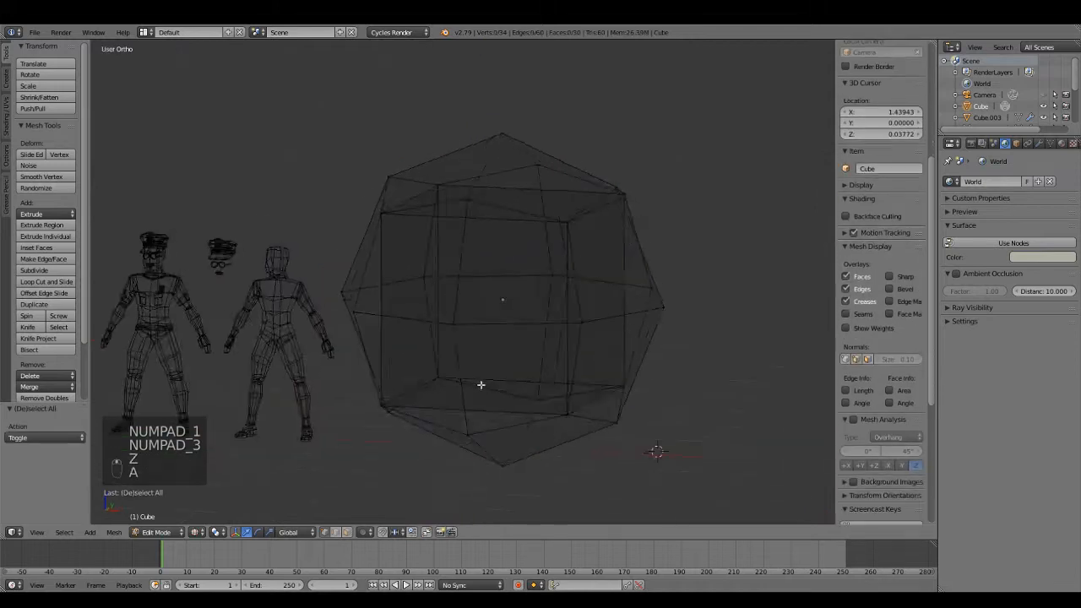
key("z")
key("Tab")
right_click(525, 360)
key("z")
key("KP_1")
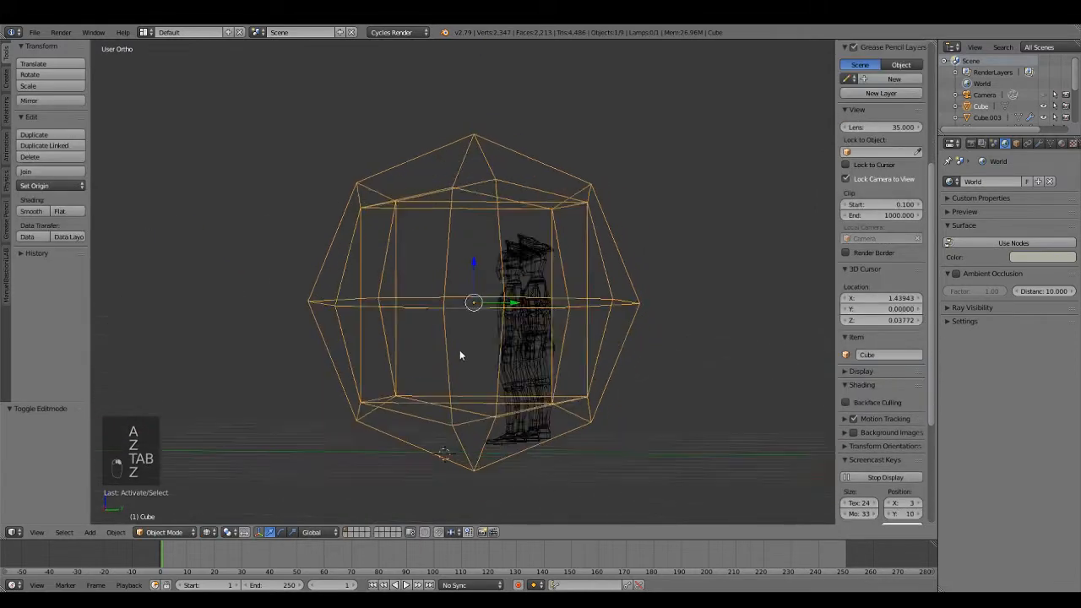
key("z")
scroll(519, 330, "up", 5)
key("g")
right_click(674, 337)
key("Tab")
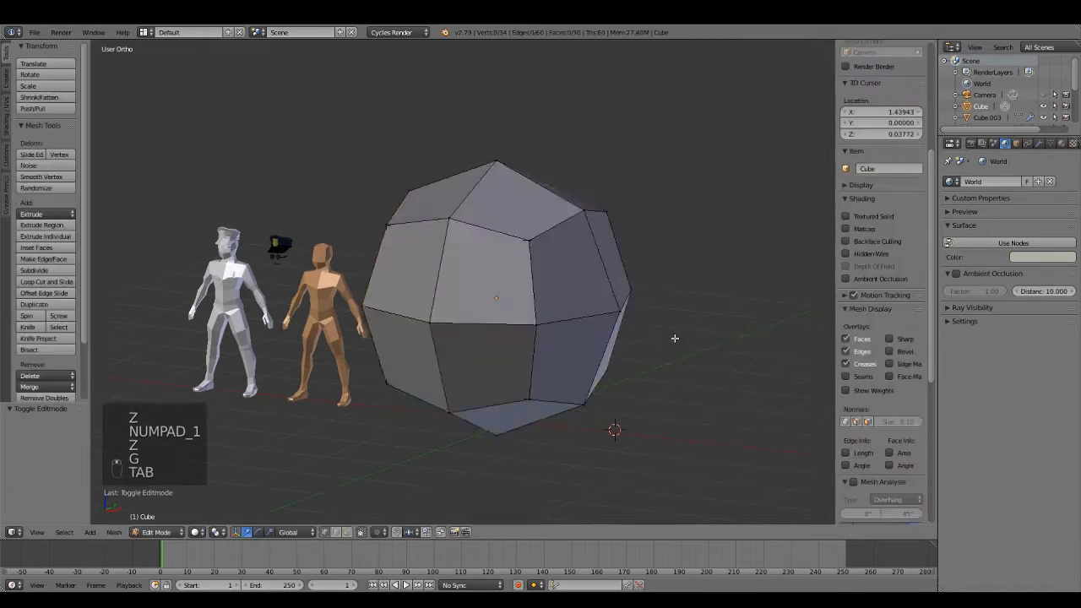
- Select the linked inner cube inside the rounded mesh in wireframe and delete its vertices
key("KP_1")
key("KP_3")
key("z")
middle_click_drag(584, 323, 598, 290)
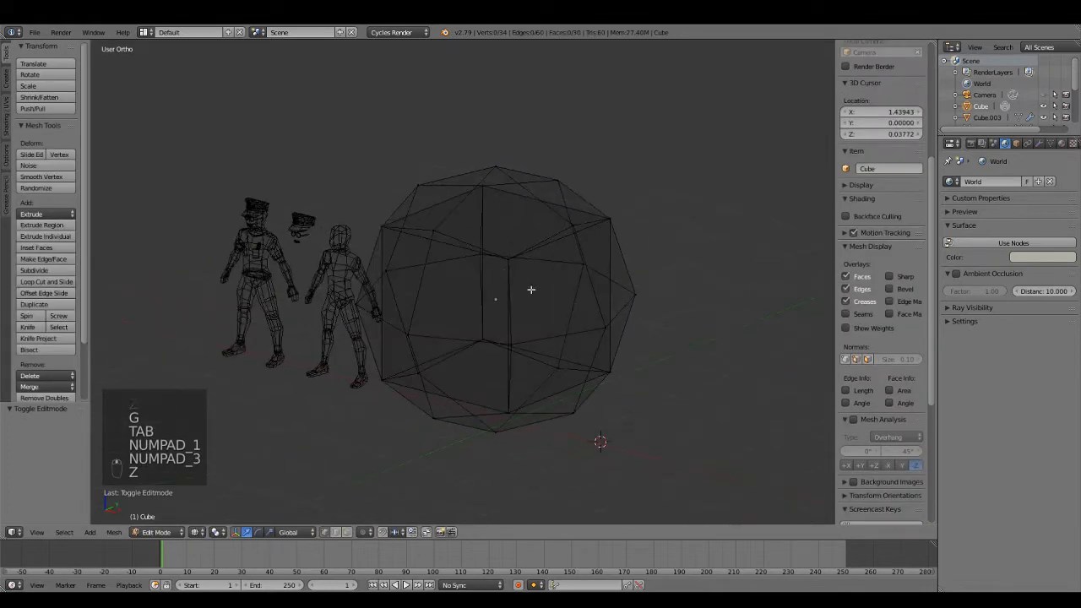
scroll(423, 225, "up", 4)
key("a")
key("a")
key("a")
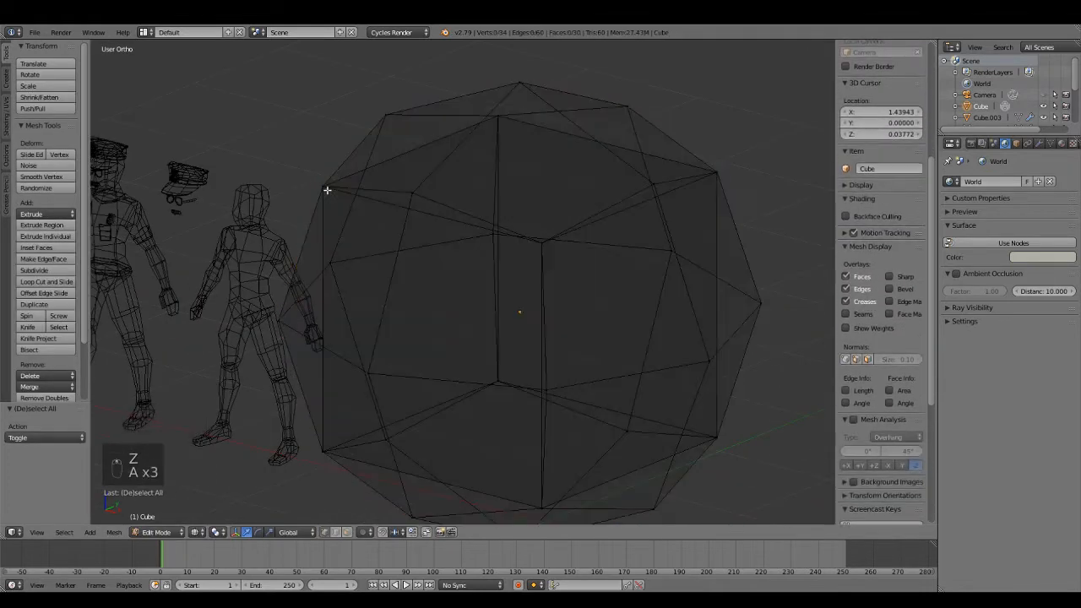
key("l")
key("x")
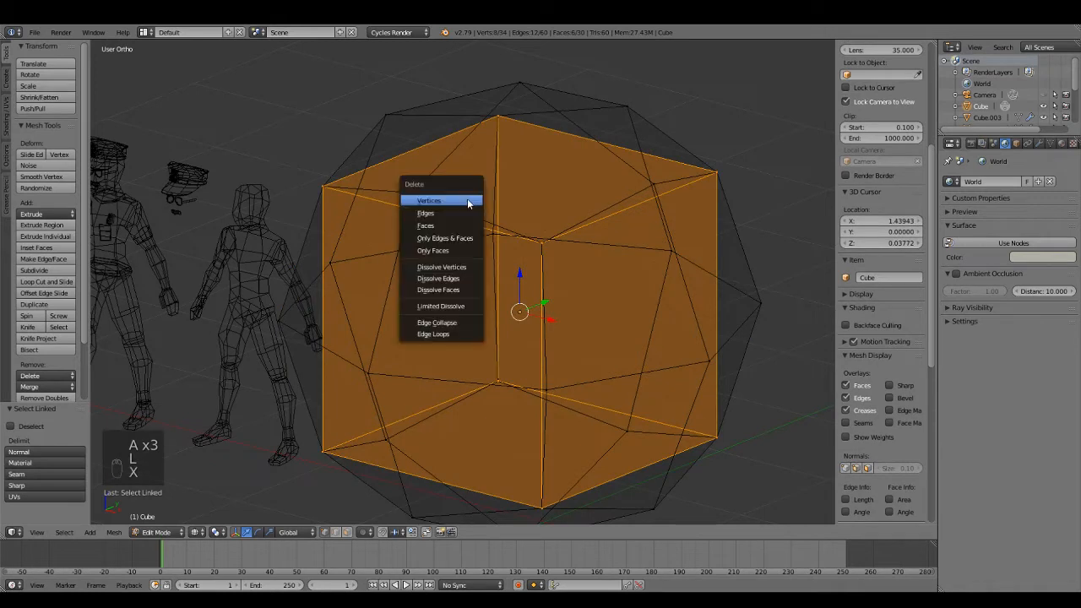
left_click(469, 201)
- In side view, move the lower front corner vertices about 0.5 units forward and 0.5 units down
key("KP_1")
key("Tab")
key("KP_3")
key("Tab")
scroll(546, 268, "up", 3)
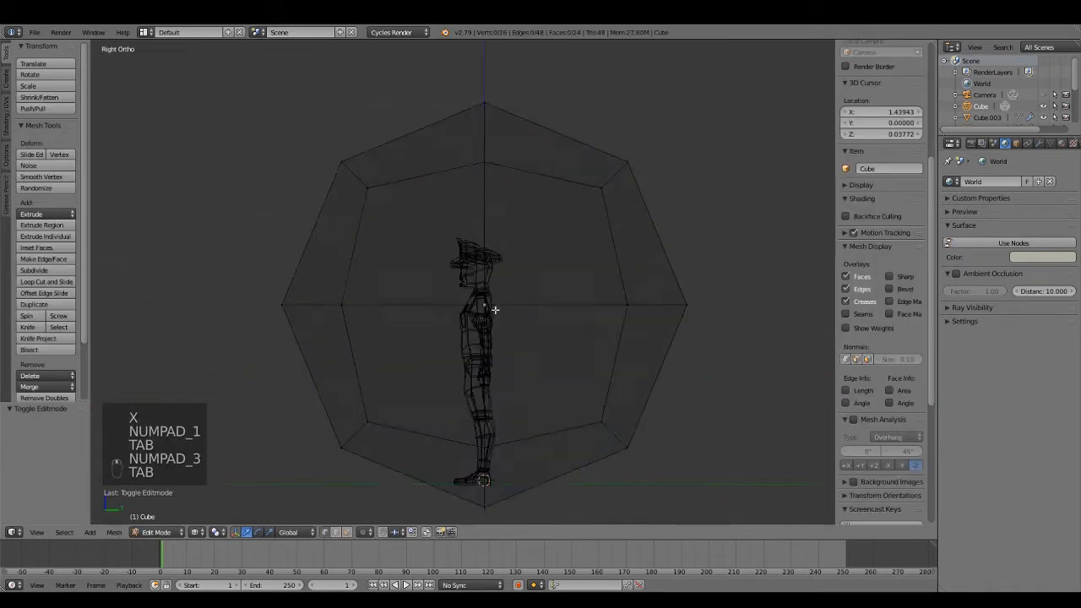
key("z")
key("z")
key("a")
key("a")
key("a")
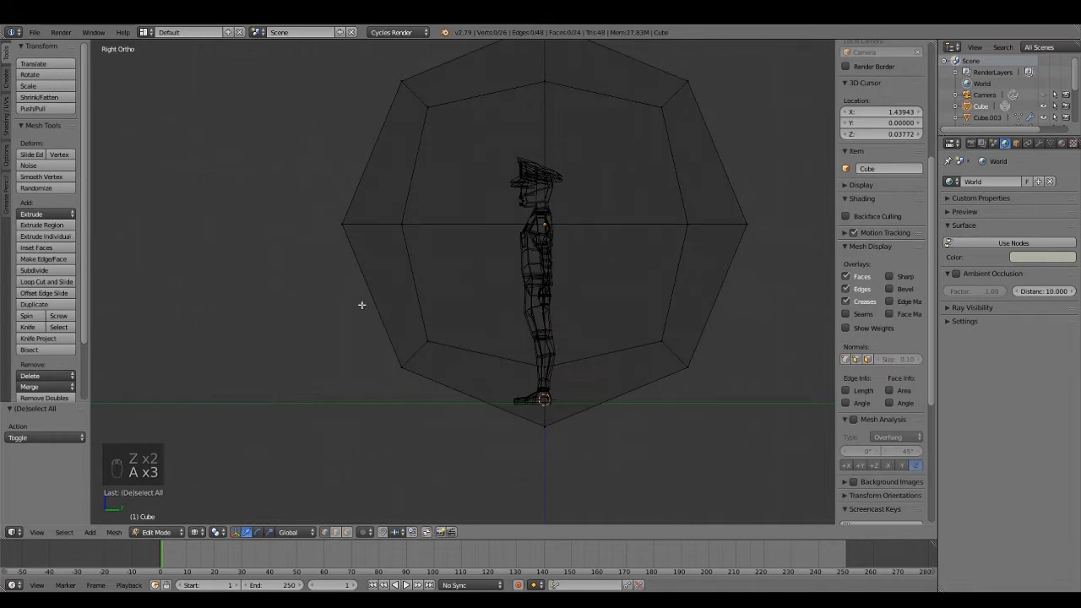
left_click_drag(335, 276, 440, 349)
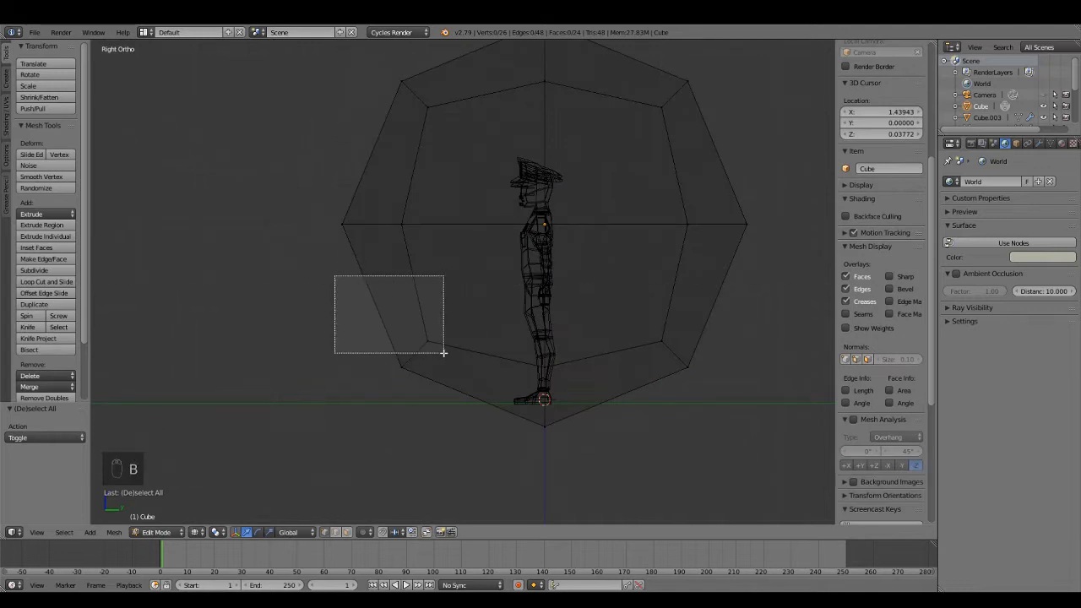
left_click_drag(480, 414, 480, 414)
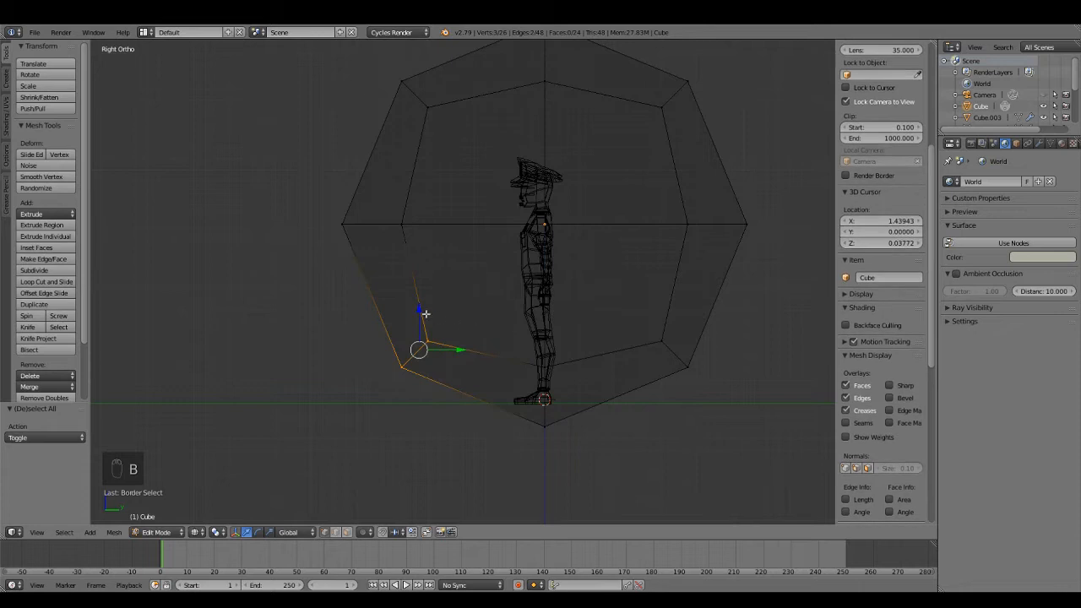
key("g")
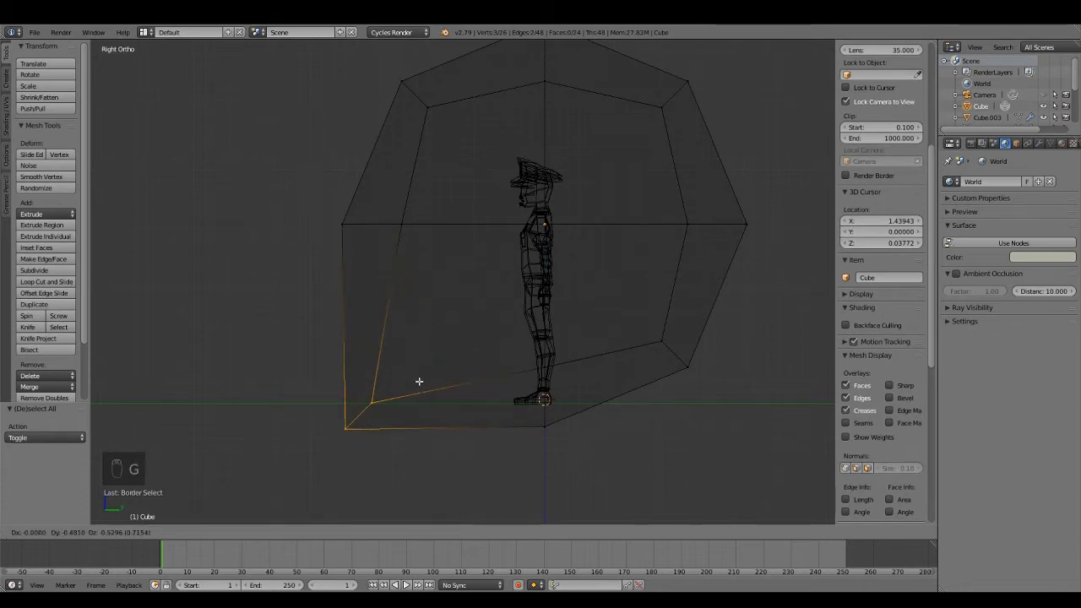
left_click(412, 385)
- In front view, delete all vertices of the mesh to the left of its centre line
key("KP_1")
key("z")
key("z")
key("a")
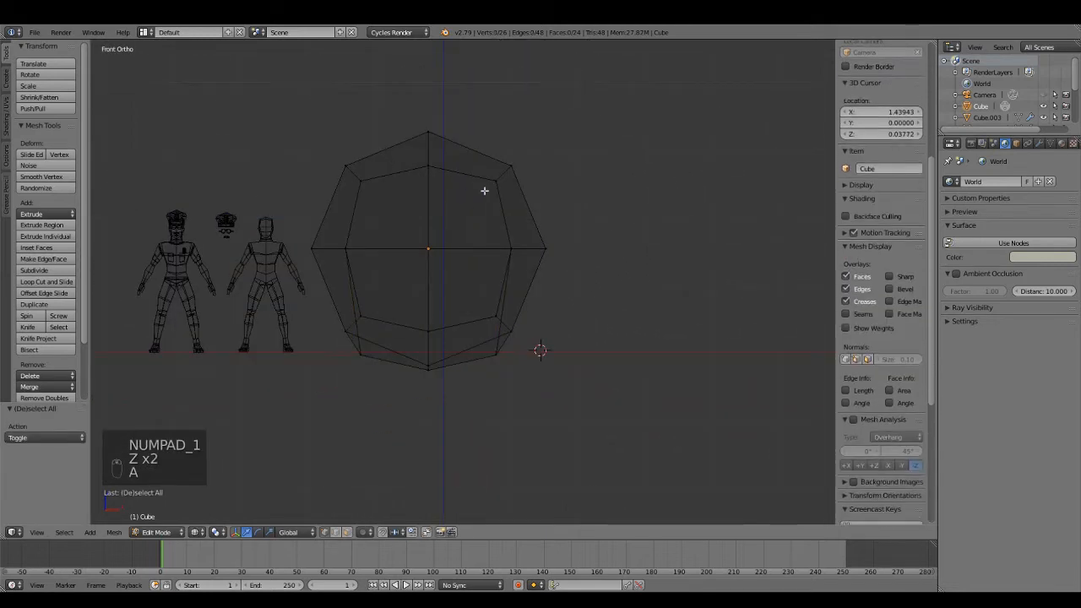
scroll(424, 168, "down", 1)
key("KP_1")
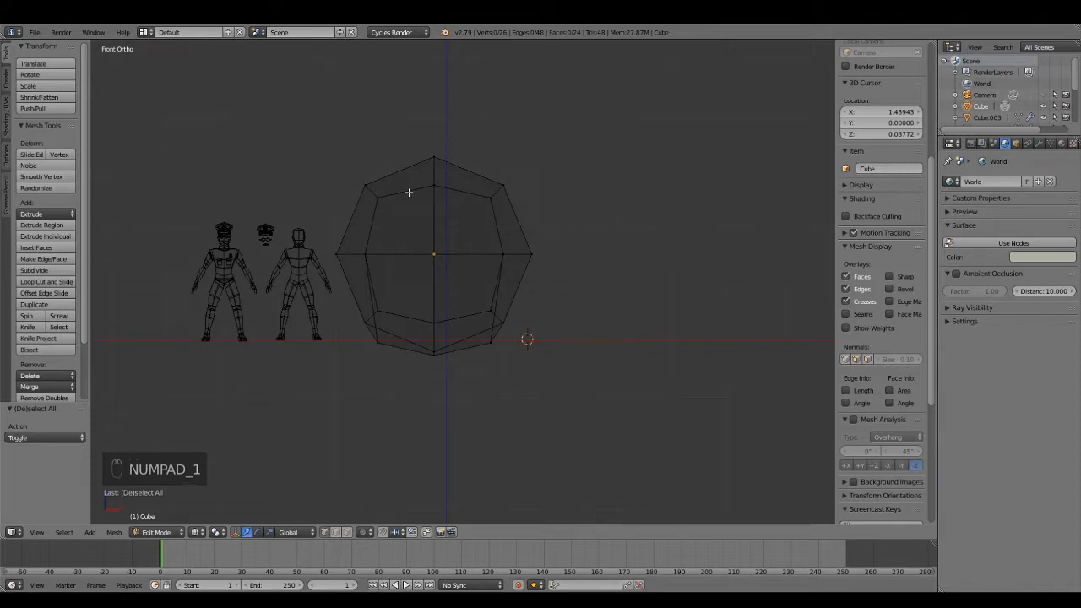
key("z")
key("z")
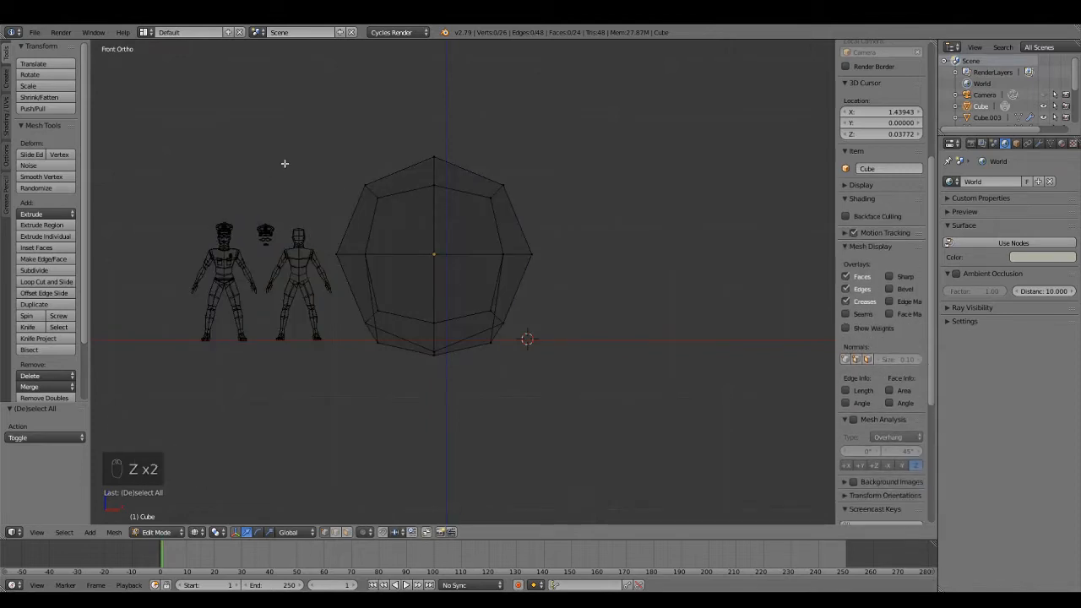
key("b")
left_click_drag(281, 118, 397, 397)
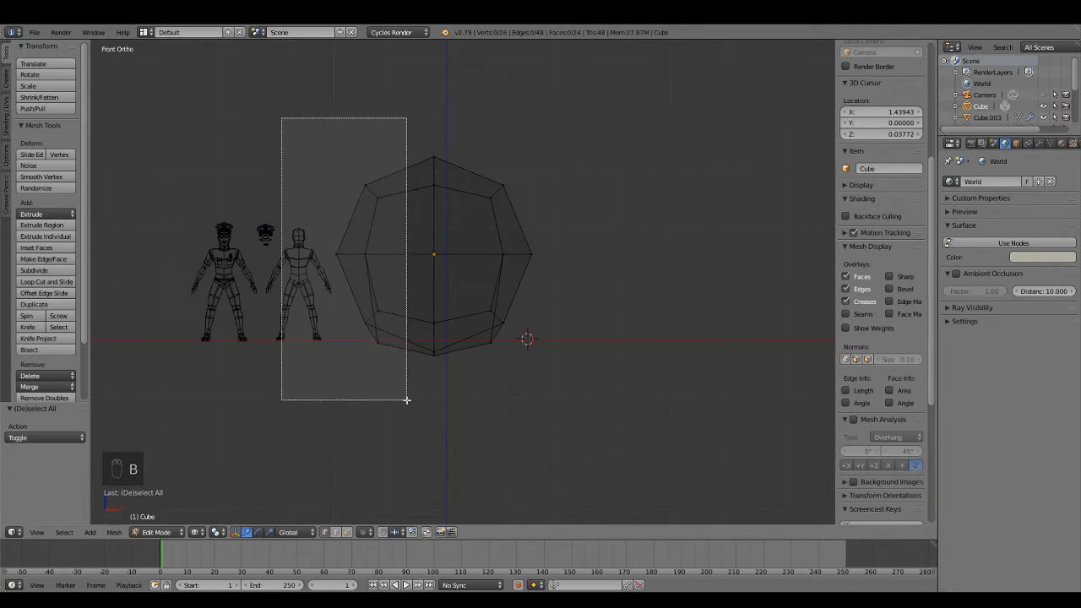
left_click_drag(413, 398, 413, 398)
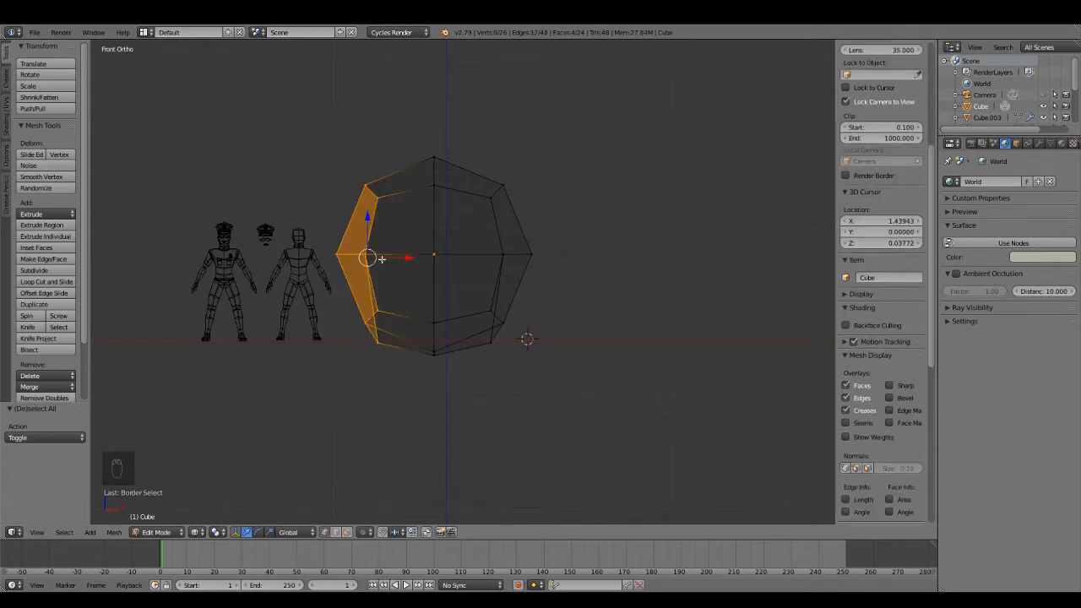
key("x")
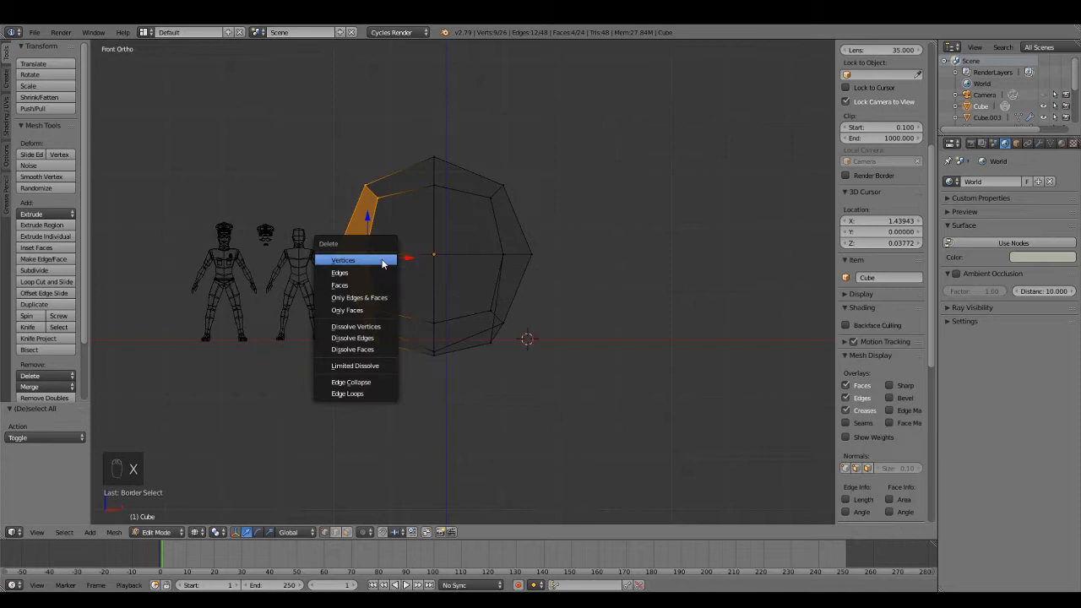
left_click(382, 260)
scroll(878, 253, "down", 1)
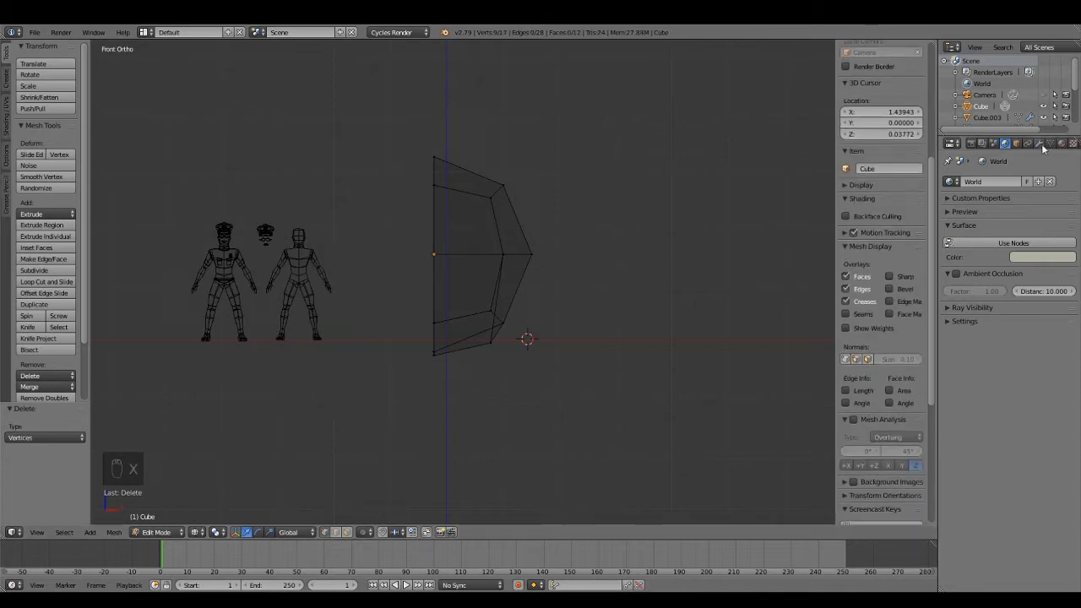
- Add a Mirror modifier on the X axis to the half mesh and check the completed shape in solid shading
left_click(1039, 143)
left_click(1005, 181)
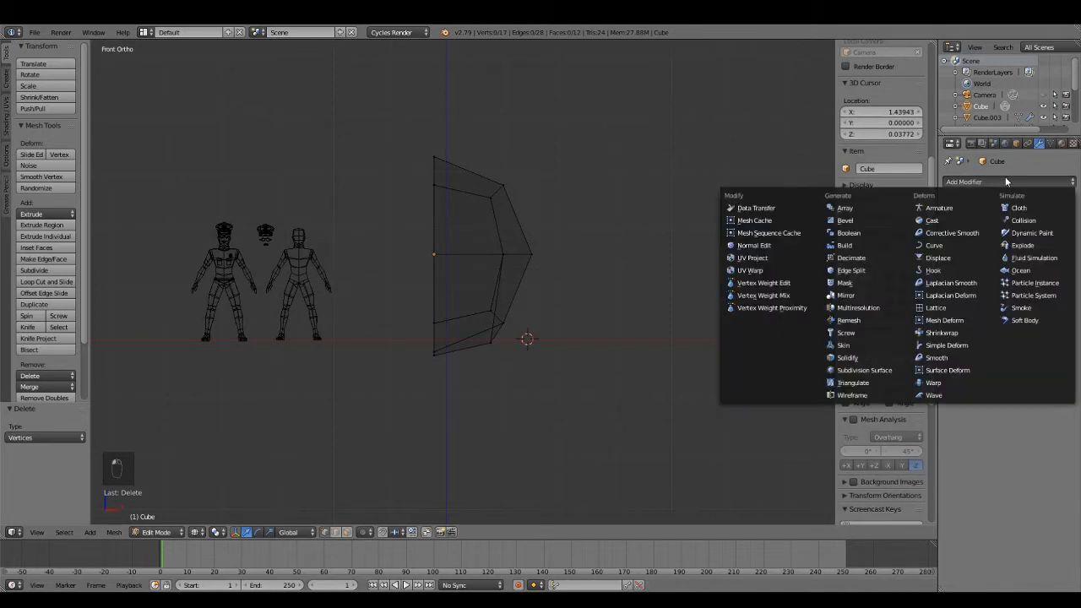
left_click(869, 294)
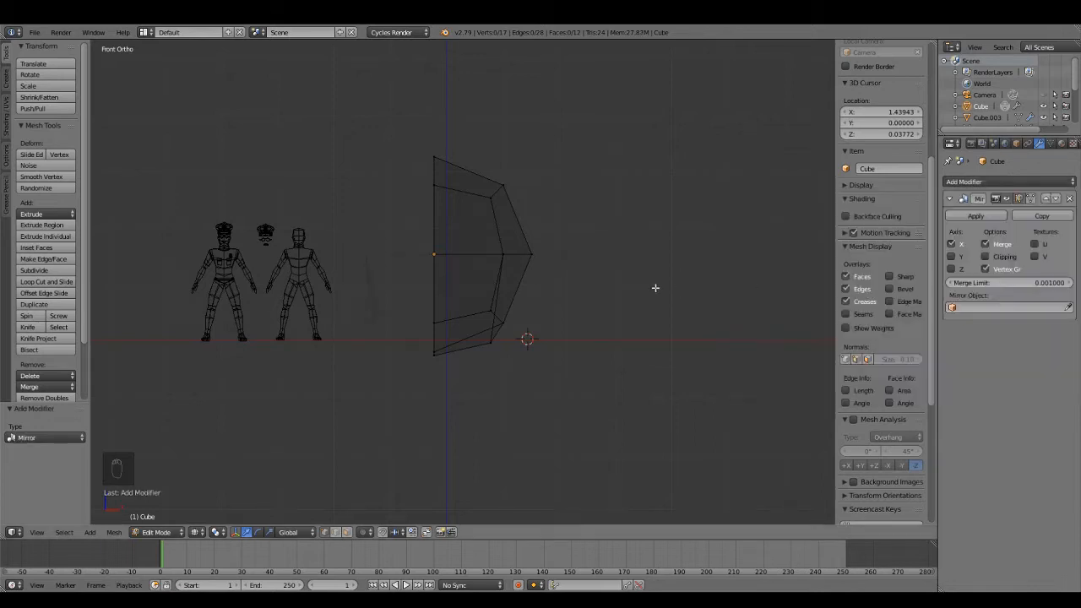
scroll(517, 292, "up", 4)
key("z")
mouse_move(544, 248)
middle_mouse_down()
mouse_move(464, 205)
mouse_move(424, 251)
mouse_move(569, 244)
mouse_move(376, 246)
middle_mouse_up()
scroll(463, 205, "down", 3)
key("KP_1")
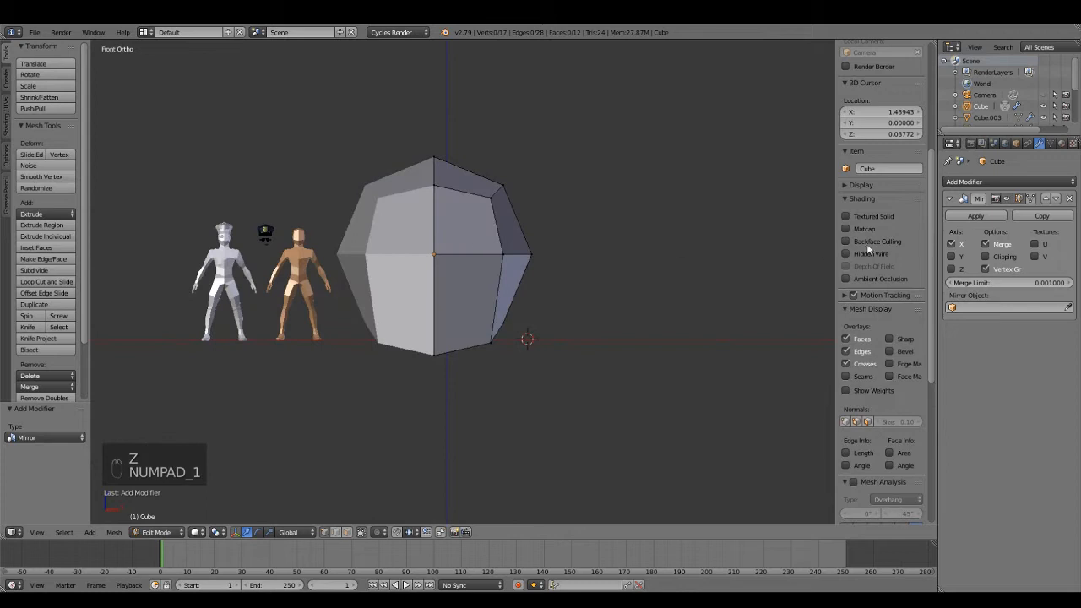
- In wireframe front view, move the outermost side vertex at mid-height inward along X to narrow the shape
middle_click_drag(667, 263, 579, 266)
key("KP_1")
scroll(589, 278, "up", 4)
scroll(587, 274, "down", 4)
key("z")
key("KP_1")
scroll(574, 240, "up", 3)
key("z")
key("z")
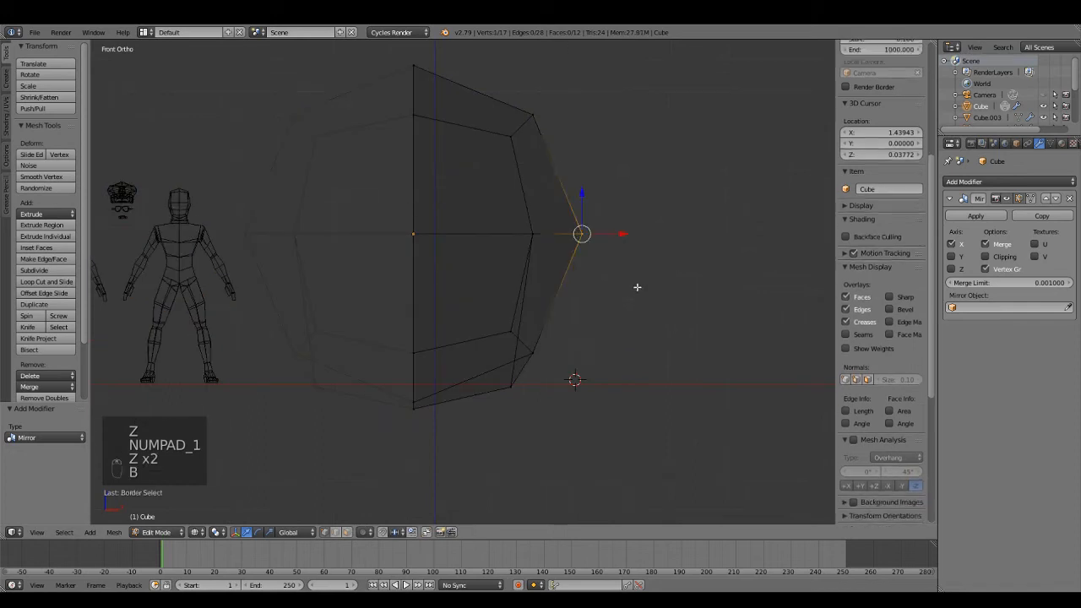
left_click_drag(624, 235, 594, 243)
key("a")
- In front view, move the upper outer corner vertex inward and lower the top centre vertices about 0.24 along Z
key("b")
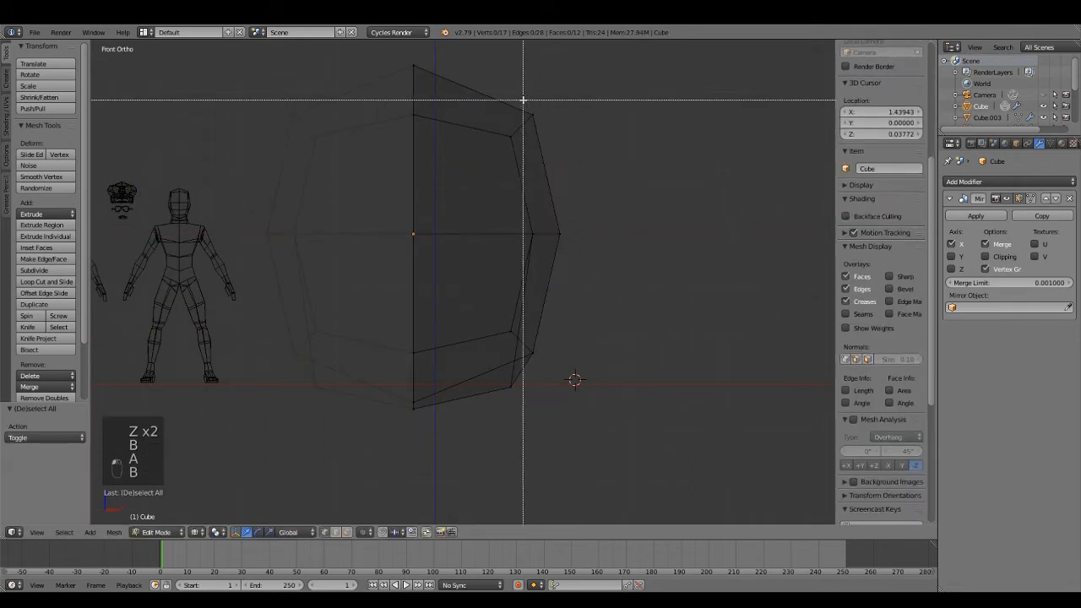
left_click_drag(549, 124, 554, 128)
key("g")
left_click(567, 132)
key("a")
key("b")
left_click_drag(398, 59, 435, 81)
key("g")
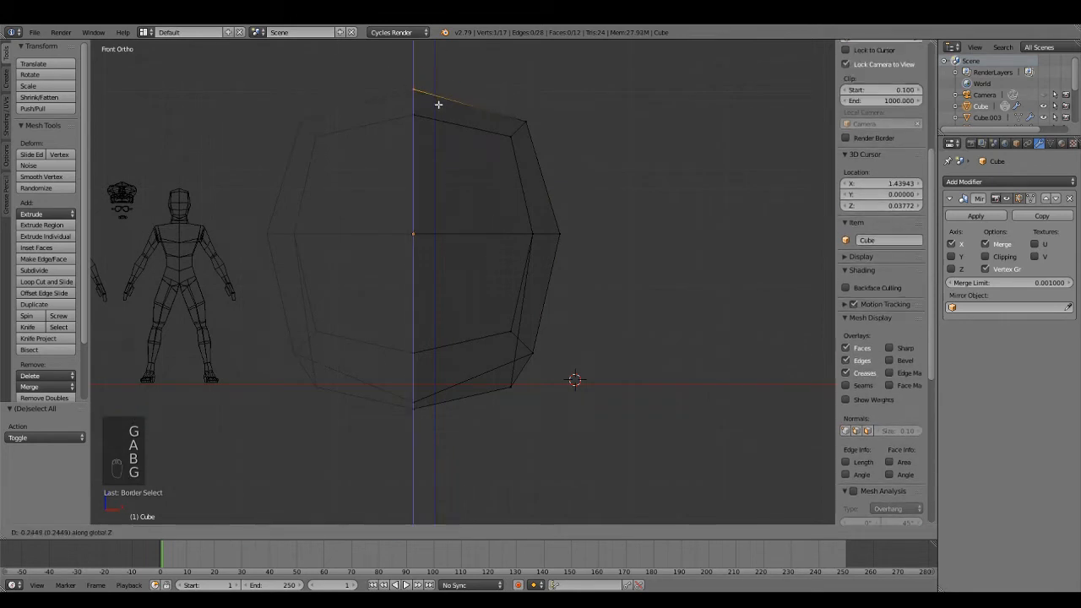
left_click(438, 103)
- In wireframe side view, move the lower rear corner vertices to refine the head's profile
key("z")
key("KP_3")
key("z")
key("a")
key("b")
left_click_drag(464, 268, 608, 335)
key("g")
left_click(609, 361)
- Adjust the rear mid-height vertices and lower the bottom middle vertices slightly along Z
key("a")
key("b")
left_click_drag(577, 178, 643, 202)
key("g")
key("a")
key("b")
left_click_drag(449, 306, 480, 335)
left_click_drag(466, 281, 466, 301)
key("a")
key("b")
right_click(460, 364)
- Leave mesh editing and examine the tan figure's head and the new mesh in solid shading, front view
scroll(500, 333, "down", 4)
key("z")
middle_click_drag(502, 333, 570, 317)
key("KP_1")
scroll(562, 315, "up", 3)
scroll(422, 309, "up", 4)
scroll(432, 315, "down", 4)
middle_click_drag(446, 316, 624, 337, "shift")
scroll(521, 336, "up", 5)
scroll(512, 324, "down", 6)
key("Tab")
middle_click_drag(504, 312, 454, 317)
key("KP_1")
scroll(510, 324, "up", 3)
scroll(505, 318, "up", 4)
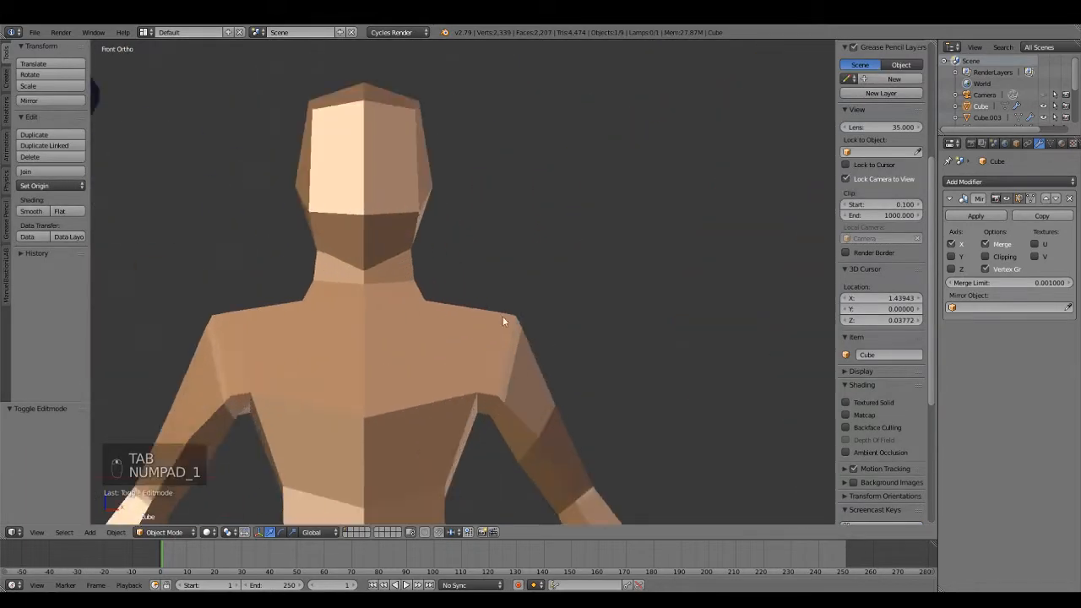
scroll(524, 321, "down", 5)
mouse_move(541, 323)
middle_mouse_down()
mouse_move(690, 351)
mouse_move(684, 367)
mouse_move(524, 321)
middle_mouse_up()
scroll(635, 346, "down", 3)
scroll(523, 321, "down", 7)
key("KP_1")
scroll(602, 324, "up", 5)
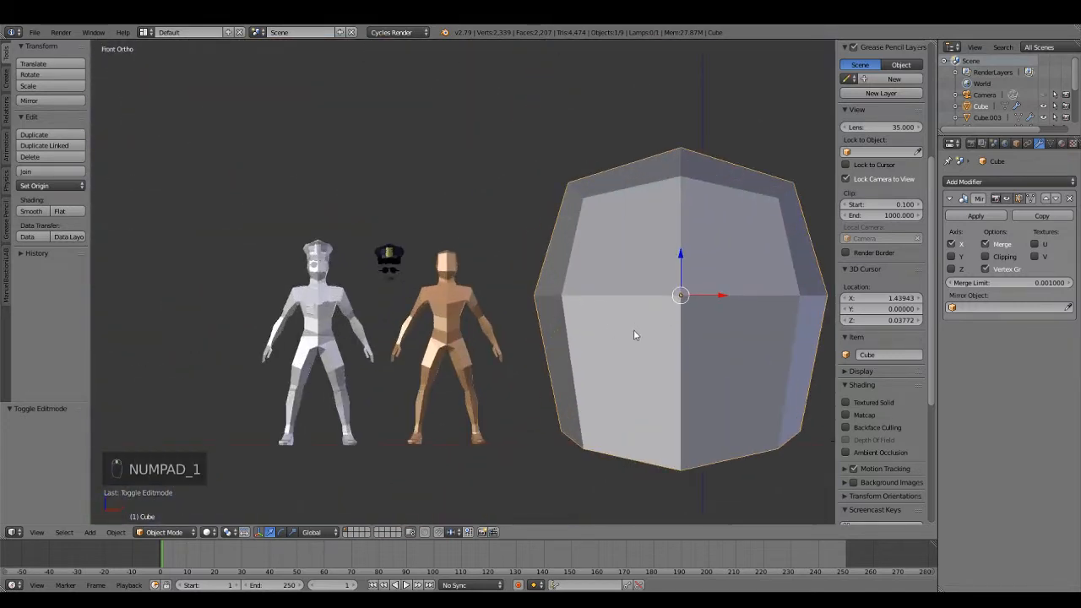
- Try scaling the half mesh in Edit Mode and enable Clipping on the Mirror modifier
middle_click_drag(633, 329, 490, 334, "shift")
key("Tab")
key("a")
key("a")
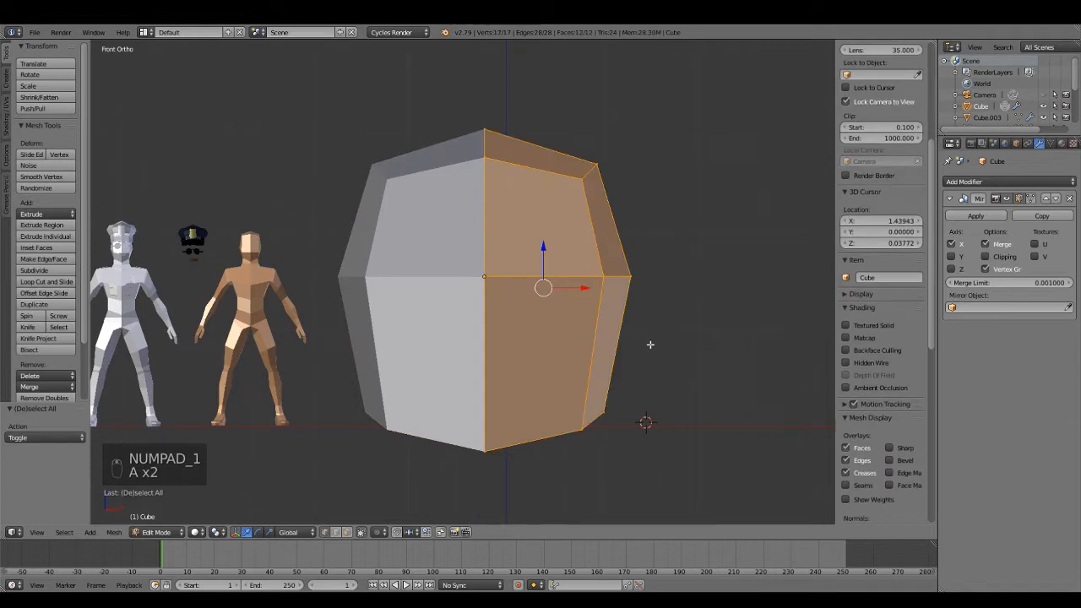
key("s")
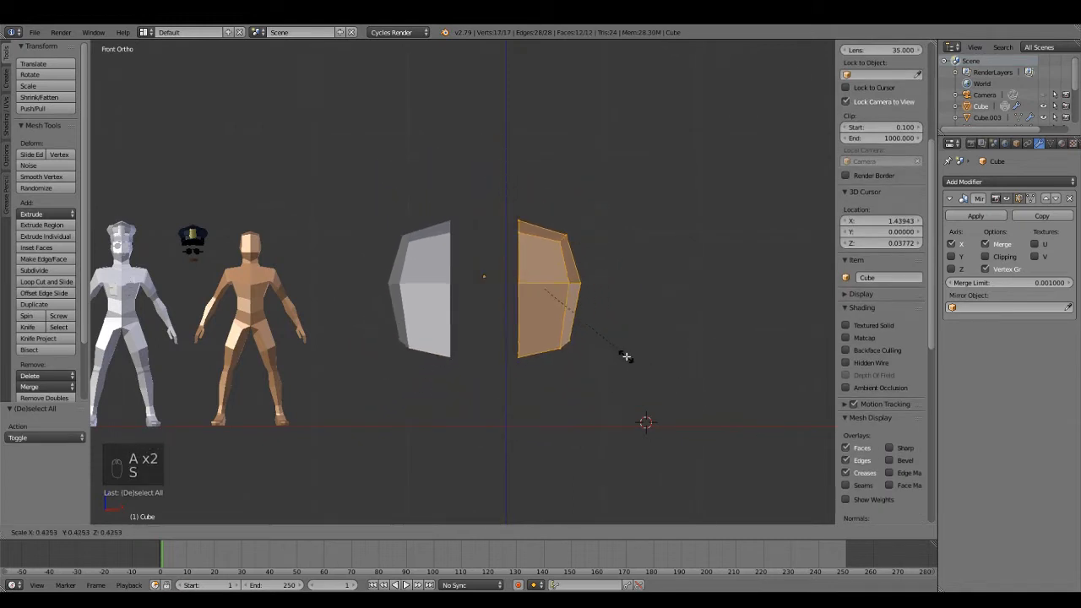
right_click(681, 364)
key("Tab")
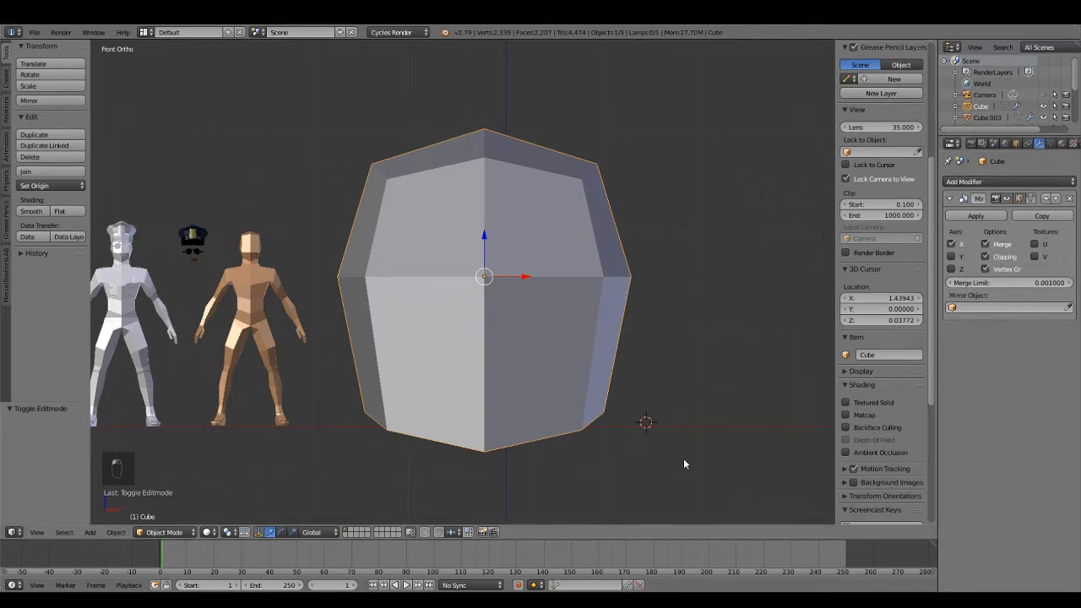
key("s")
right_click(553, 323)
middle_click_drag(553, 324, 571, 346)
key("Tab")
key("KP_1")
key("Tab")
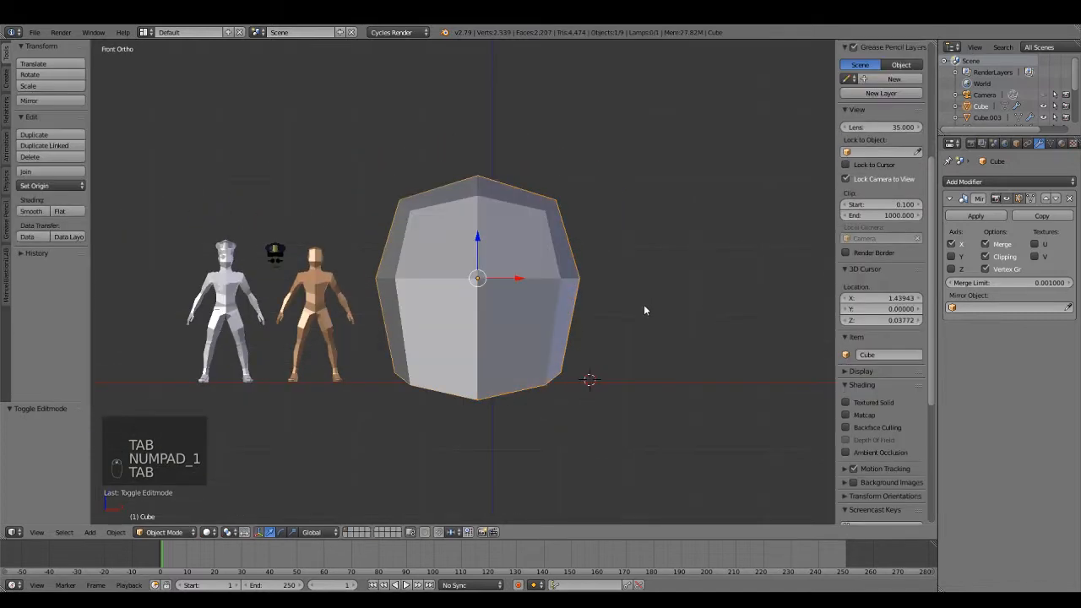
- In Object Mode, scale the mirrored head object by a factor of 0.2
middle_click_drag(645, 309, 659, 380)
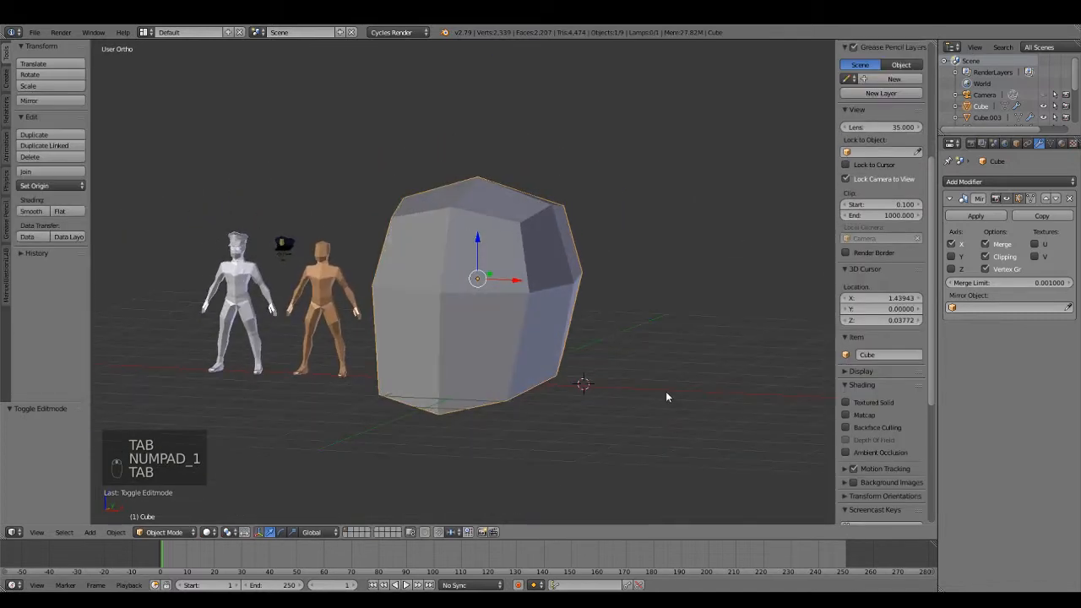
key("KP_1")
key("s")
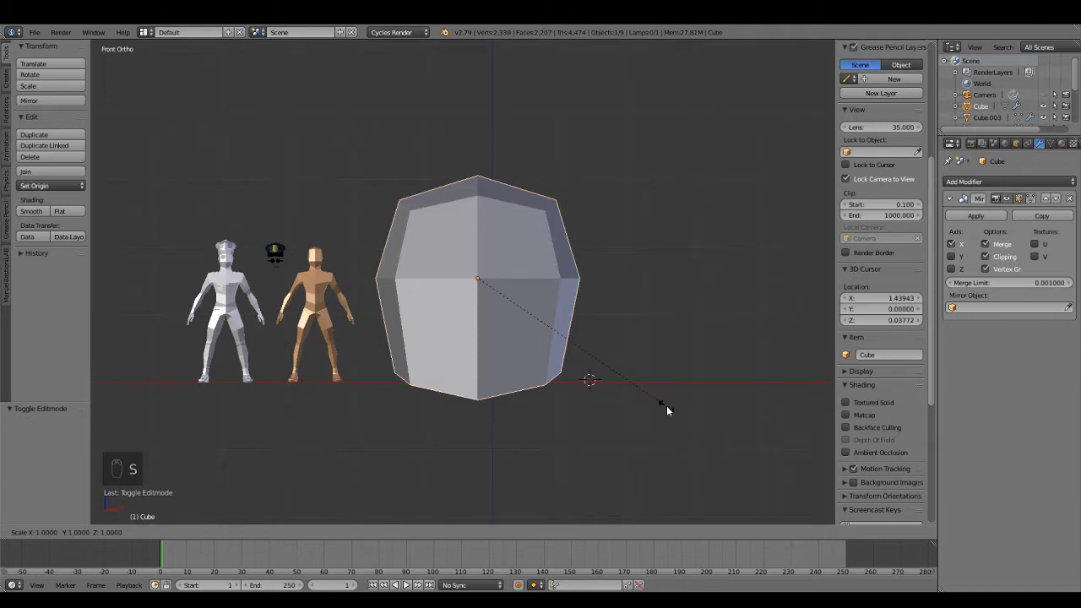
type(".2")
left_click(667, 406)
- Move the head object along X to the tan figure's chest and scale it by about 0.5
middle_click_drag(494, 295, 609, 255, "shift")
scroll(554, 332, "up", 3)
left_click_drag(663, 282, 392, 292)
scroll(401, 286, "up", 4)
middle_click_drag(410, 279, 571, 318, "shift")
key("s")
left_click(529, 356)
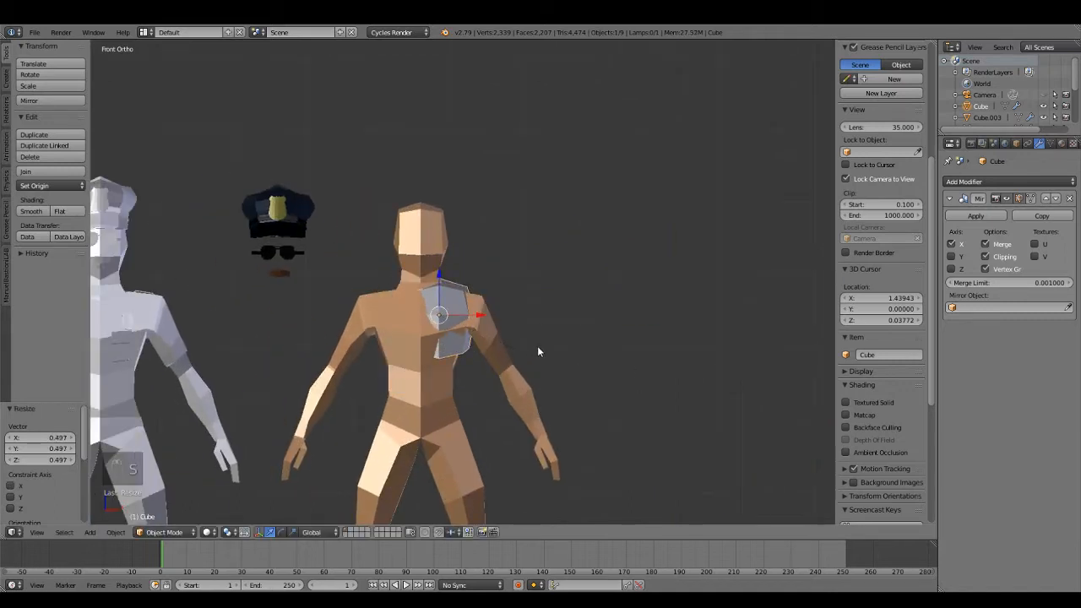
- Raise the head object about 0.31 to the tan figure's head level and shift it clear along X by about 0.25 in total
key("g")
left_click(577, 263)
scroll(577, 267, "up", 4)
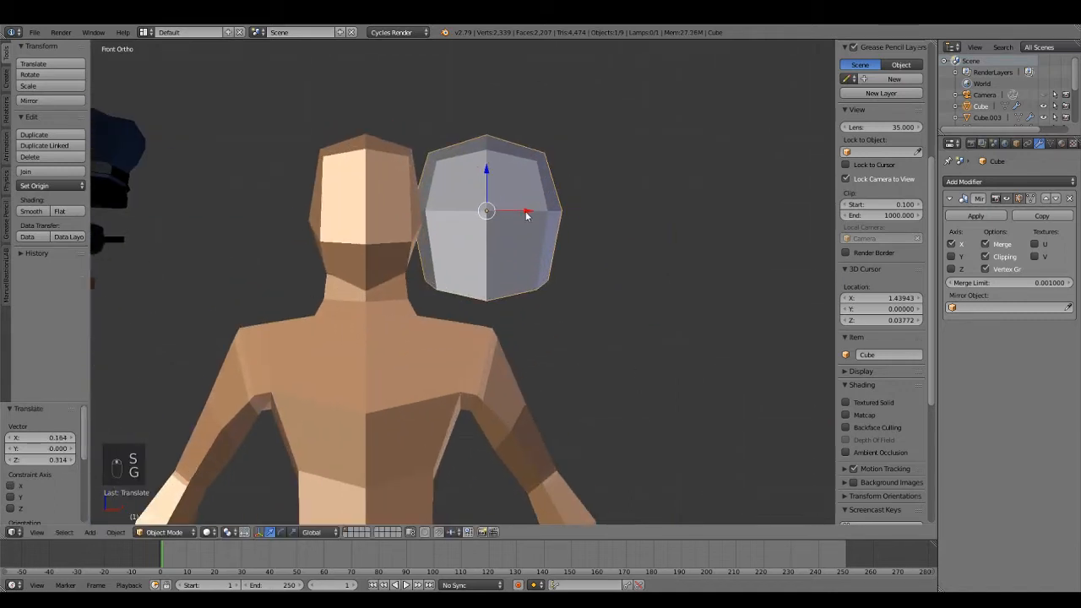
key("g")
key("x")
left_click(583, 235)
- In wireframe side view, select the whole mid-height row of head vertices and lower it slightly along Z
middle_click_drag(617, 256, 592, 283)
key("KP_3")
key("KP_3")
key("KP_1")
key("KP_3")
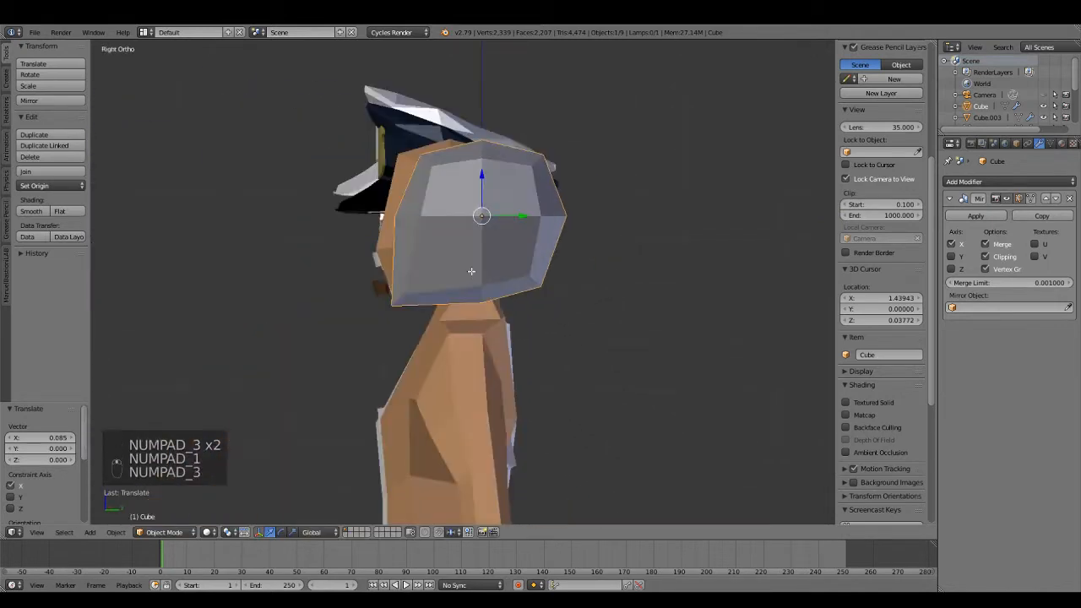
key("Tab")
scroll(471, 275, "up", 3)
key("z")
key("a")
key("b")
left_click_drag(365, 169, 748, 217)
key("g")
right_click(475, 256)
key("b")
key("g")
right_click(733, 224)
left_click_drag(563, 173, 562, 197)
- Move the front mid-height vertices about 0.02 forward and about 0.02 down
key("a")
key("b")
left_click_drag(392, 208, 493, 263)
key("g")
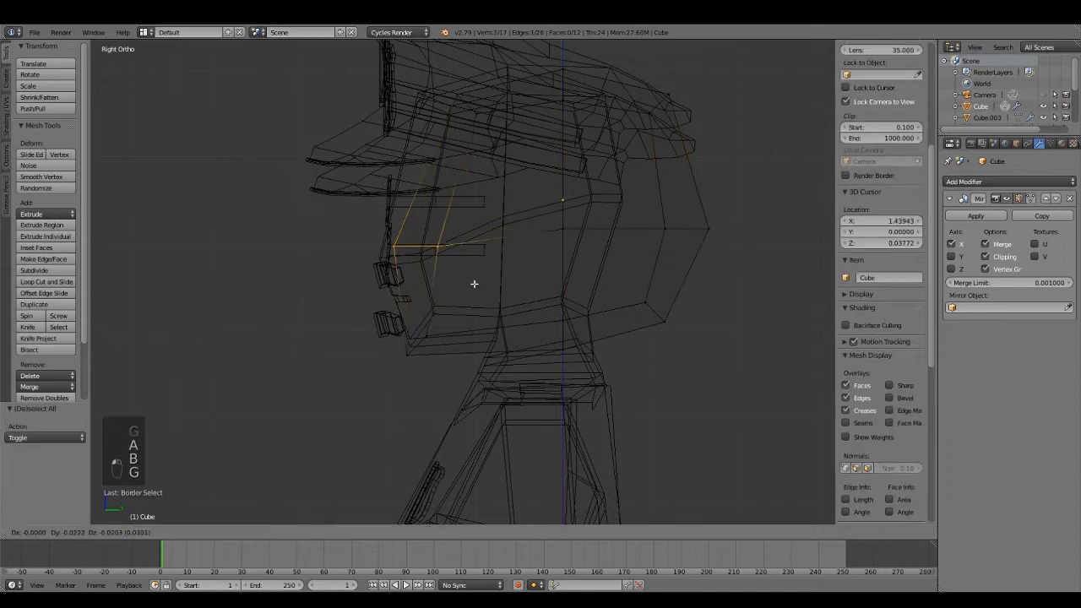
left_click(471, 280)
- In front view, select all outer side vertices of the head and move them inward about 0.02 along X
key("z")
middle_click_drag(482, 278, 584, 284)
scroll(584, 285, "down", 3)
key("KP_1")
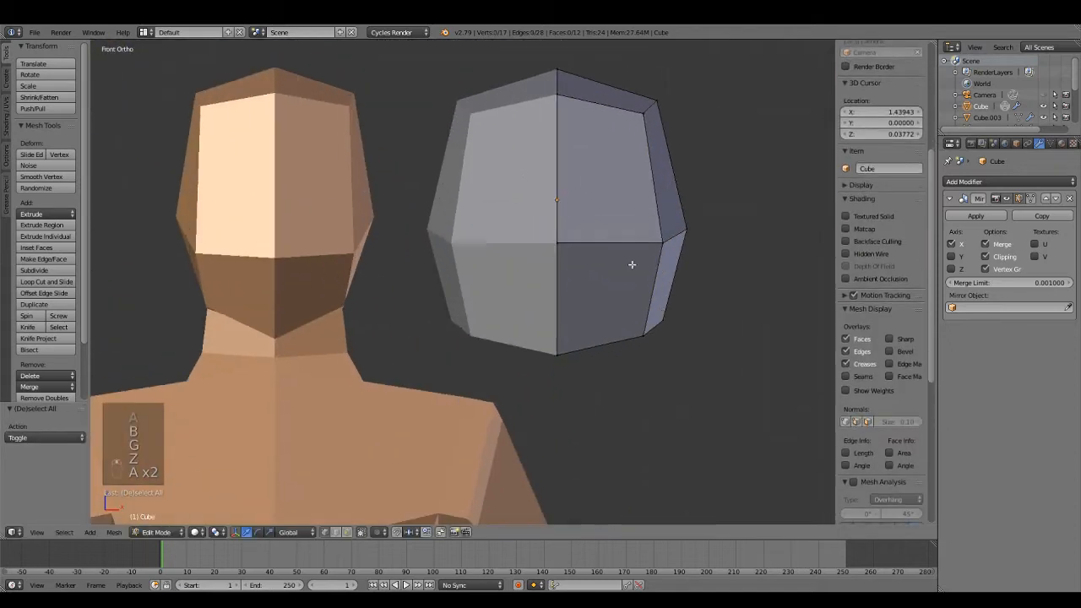
key("z")
left_click_drag(622, 75, 757, 380)
key("z")
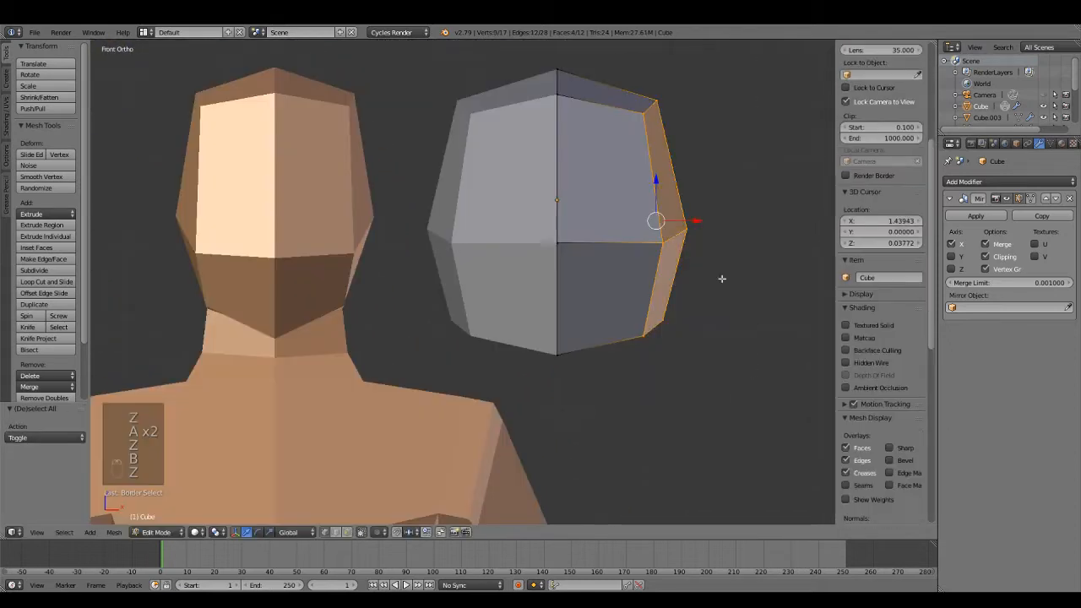
key("g")
key("x")
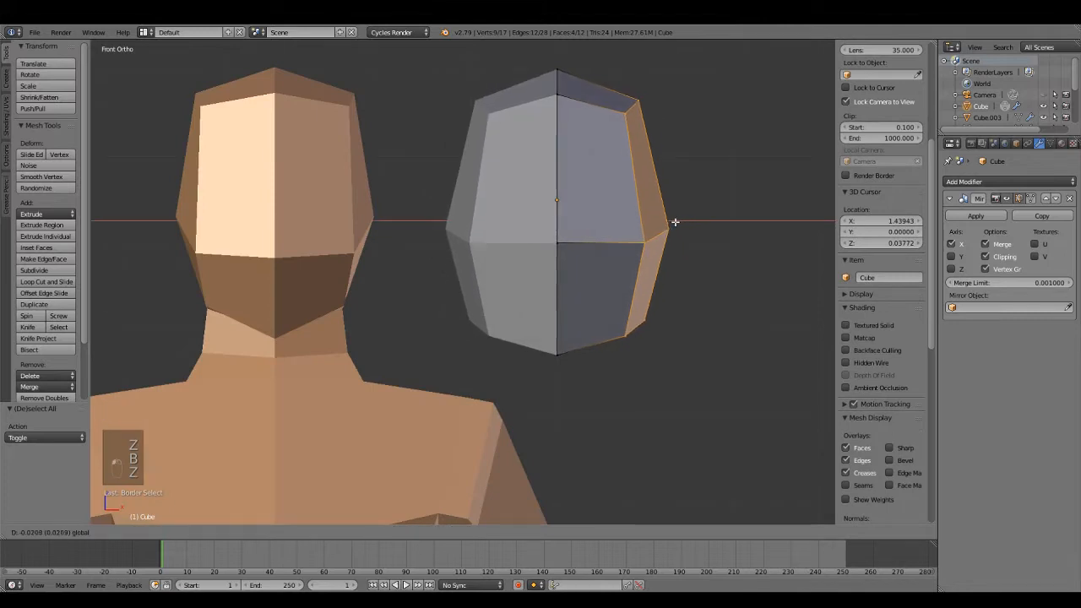
left_click(675, 221)
key("a")
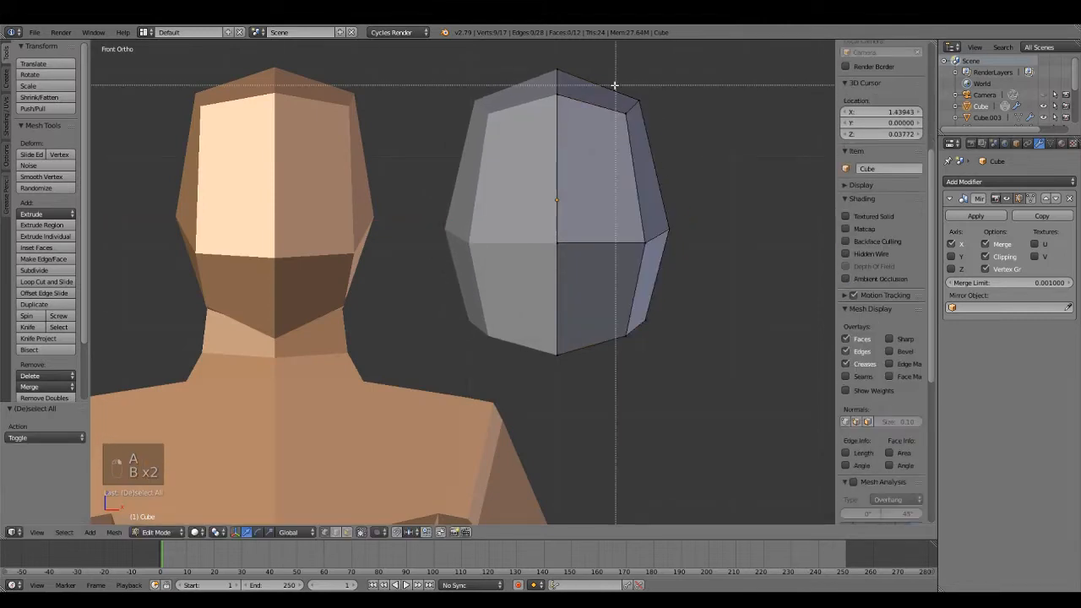
- Nudge the two upper outer corner vertices slightly along Z and check the head from the side
right_click(632, 104)
left_click_drag(632, 73, 650, 81)
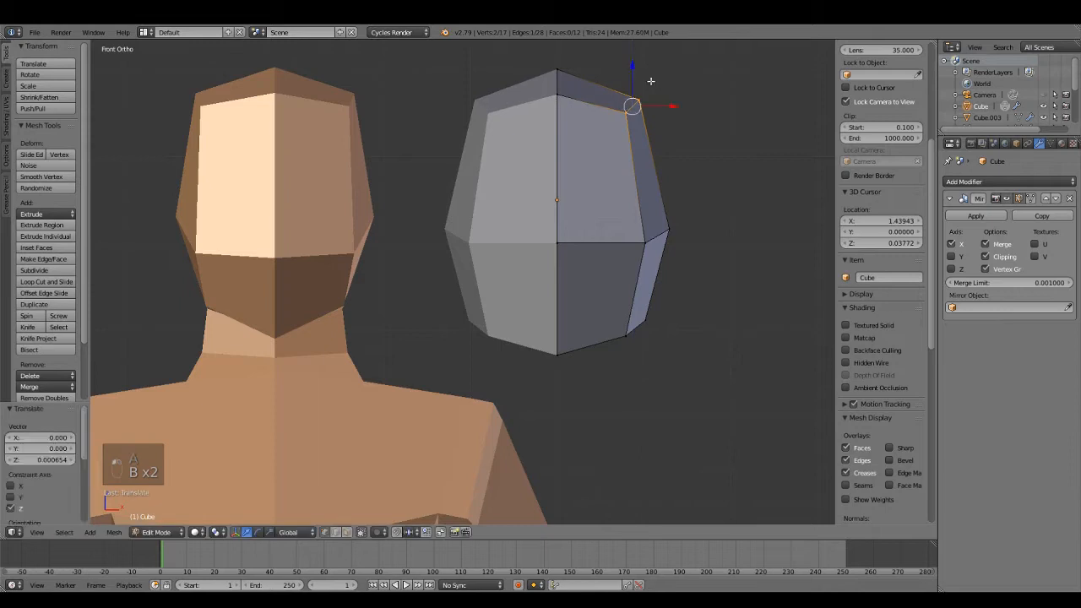
key("a")
key("KP_3")
middle_click_drag(640, 299, 707, 350)
key("KP_1")
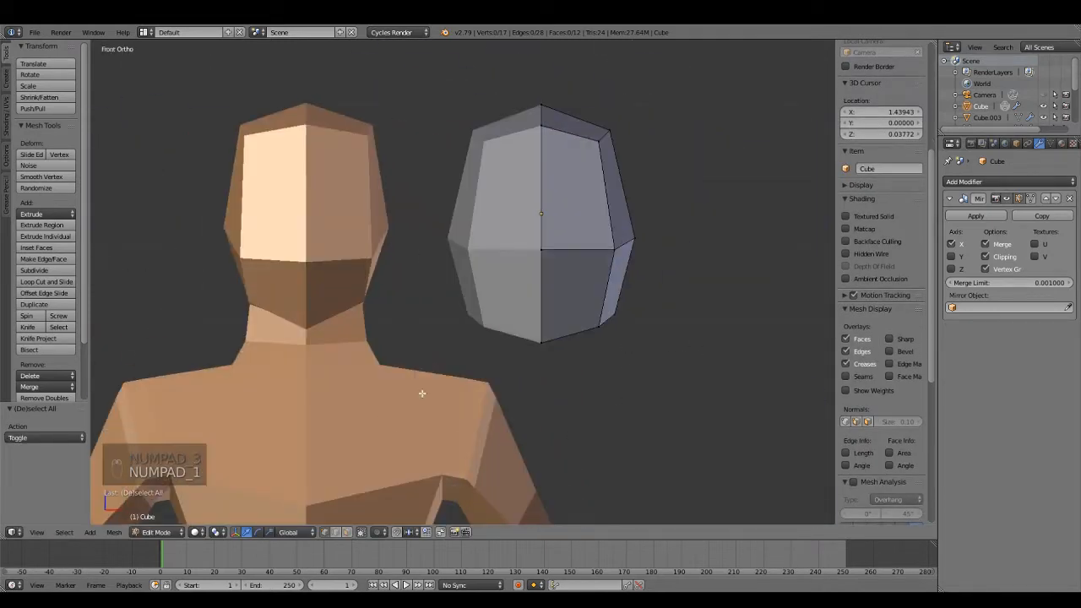
- In face select mode, extrude the rear face on the head's underside about 0.077 downward to start the neck
middle_click_drag(422, 393, 529, 304, "shift")
middle_click_drag(526, 402, 332, 514)
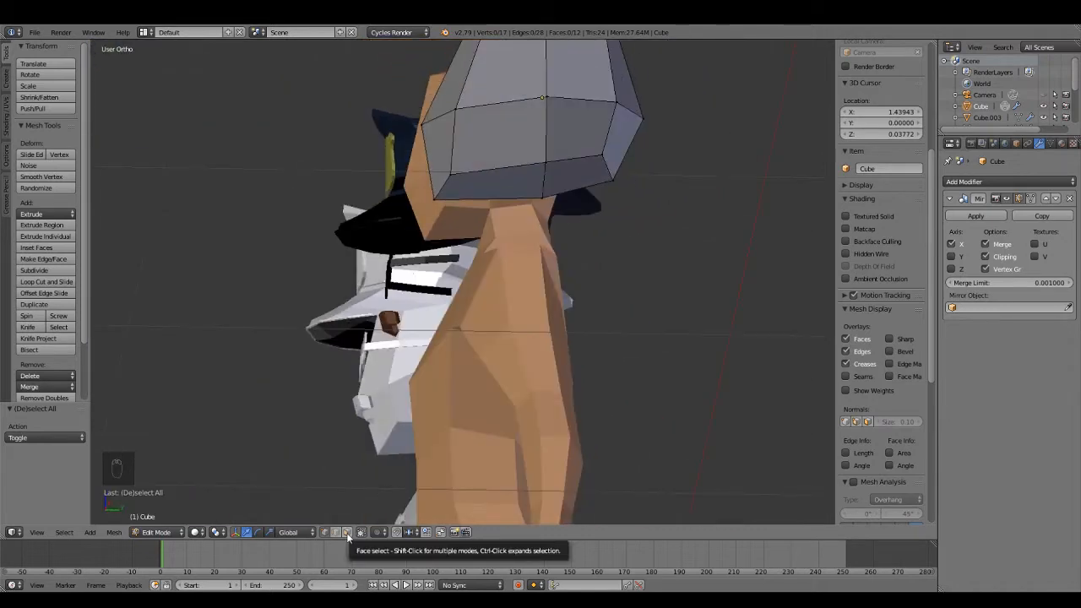
middle_click_drag(481, 360, 533, 234)
right_click(290, 157)
key("KP_1")
middle_click_drag(630, 259, 529, 283, "shift")
scroll(530, 283, "up", 3)
middle_click_drag(644, 282, 636, 246)
key("KP_1")
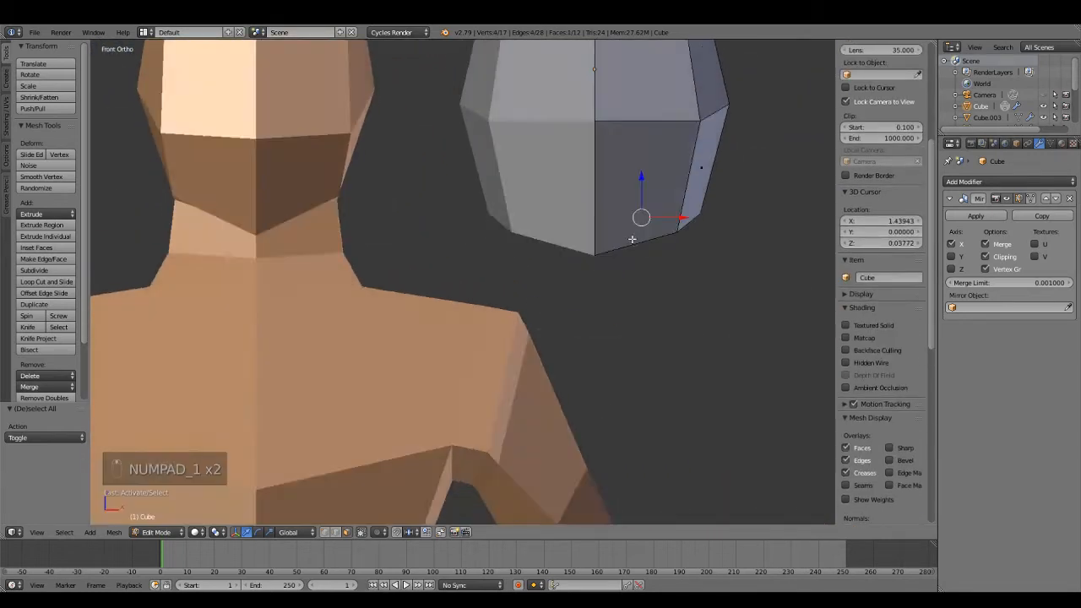
key("KP_3")
middle_click_drag(609, 196, 597, 142)
key("KP_3")
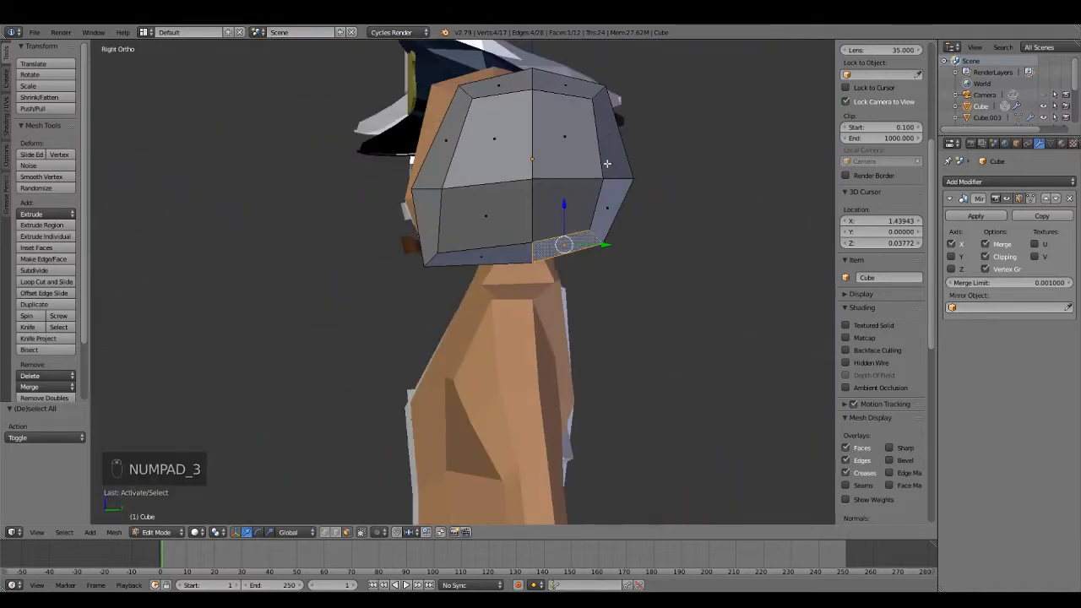
key("e")
left_click(619, 287)
- In side view, rotate the neck's end face about 15 degrees to level it and move it 0.017 forward along Y
scroll(619, 288, "up", 5)
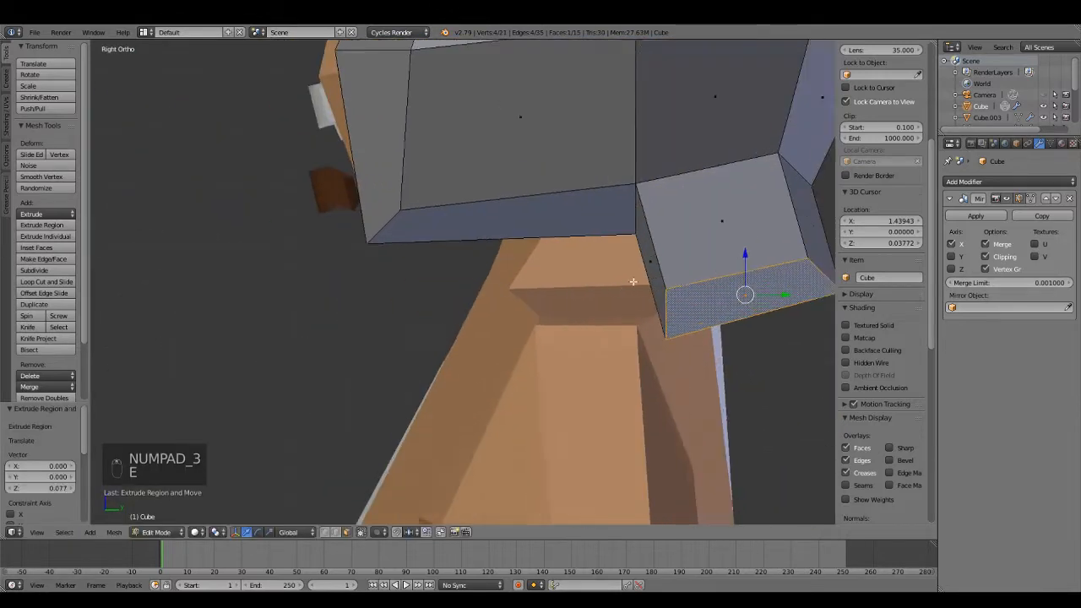
key("r")
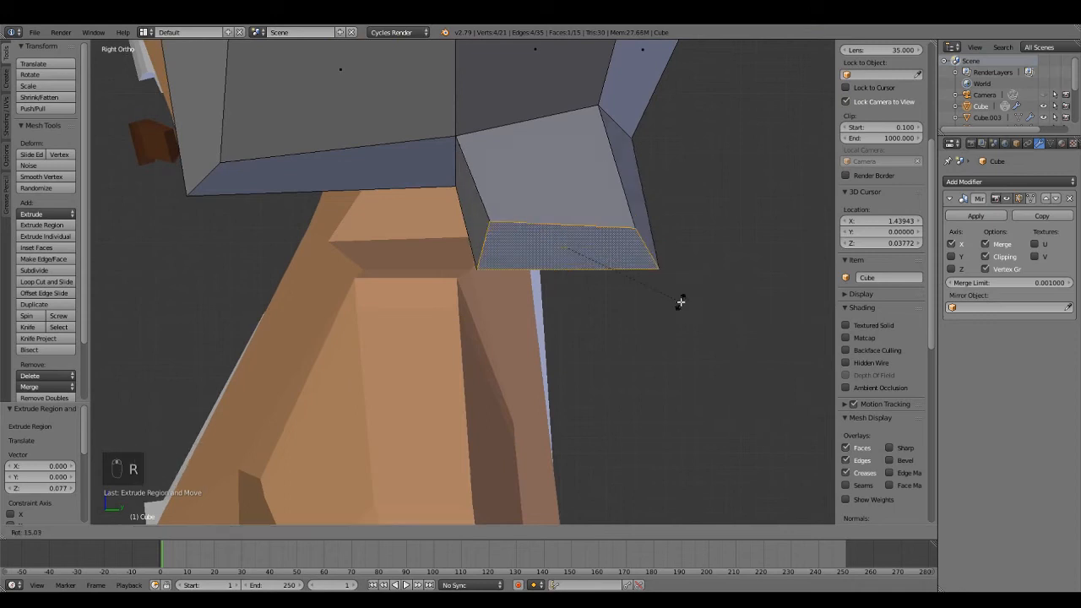
left_click(690, 302)
left_click_drag(609, 245, 583, 251)
- In front view, rotate the neck's end face 9.68° and move it inward about 0.04 along X
key("KP_1")
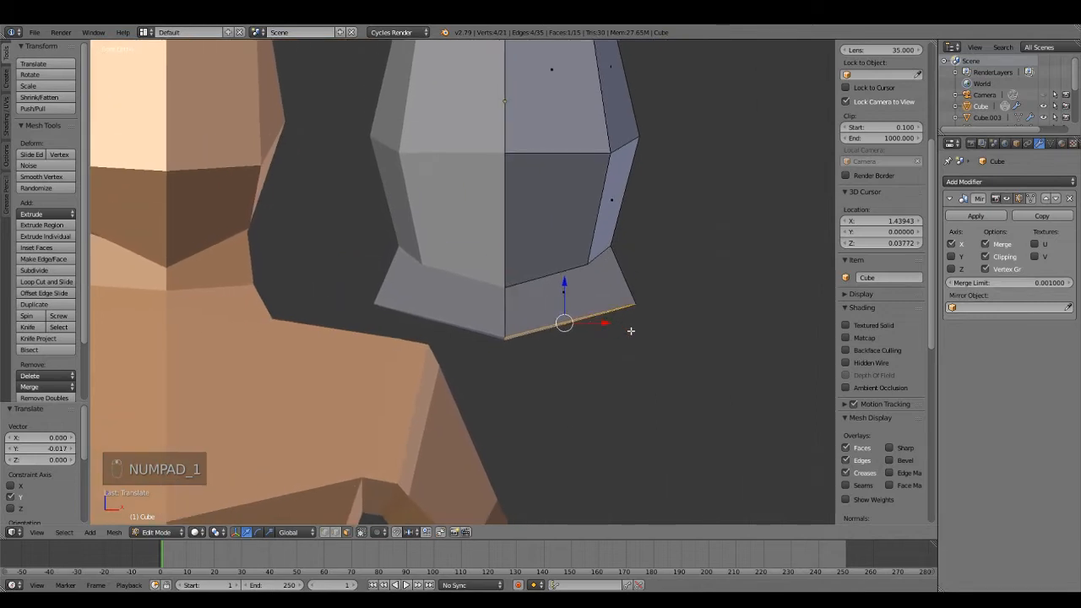
key("r")
left_click(643, 360)
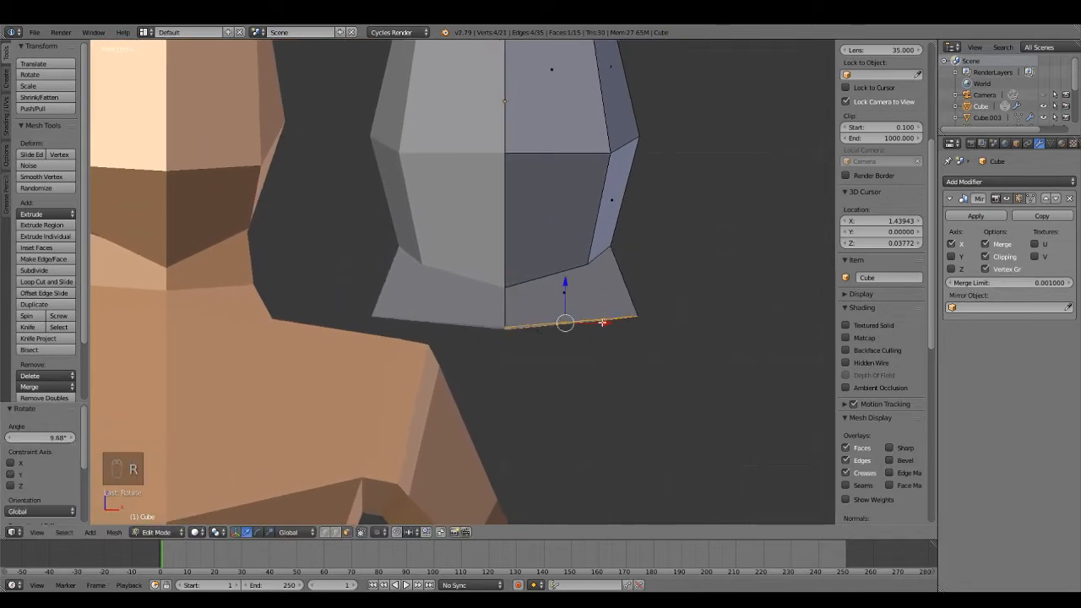
left_click_drag(602, 322, 606, 322)
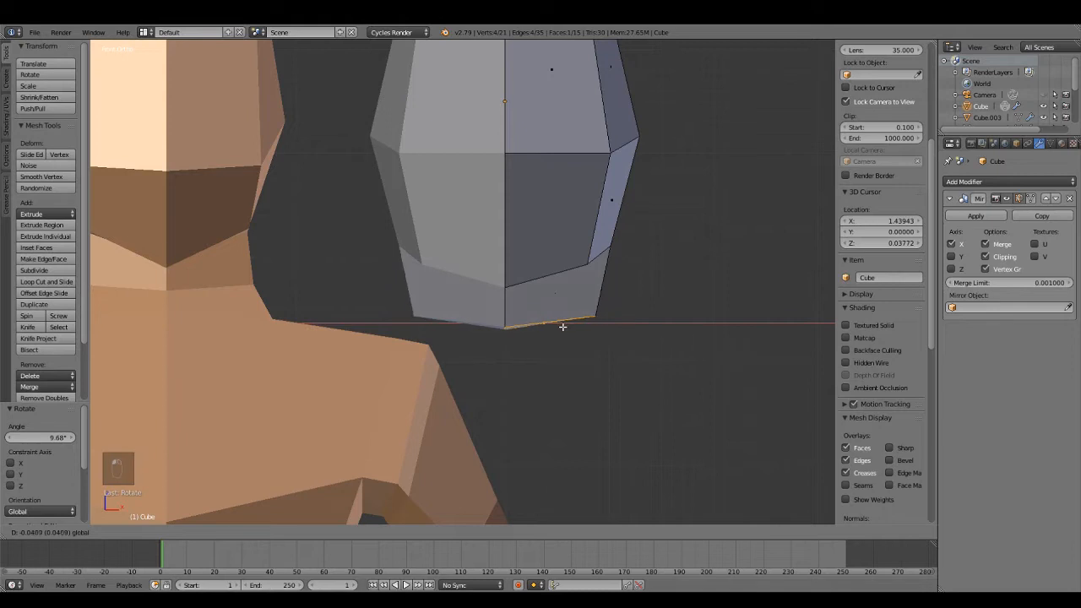
left_click_drag(569, 324, 566, 324)
- In front view, move the outer edge where the neck joins the head inward along X and slightly down
middle_click_drag(566, 324, 542, 303)
scroll(591, 292, "down", 3)
key("KP_1")
scroll(613, 268, "up", 3)
key("a")
key("a")
scroll(883, 253, "down", 5)
key("a")
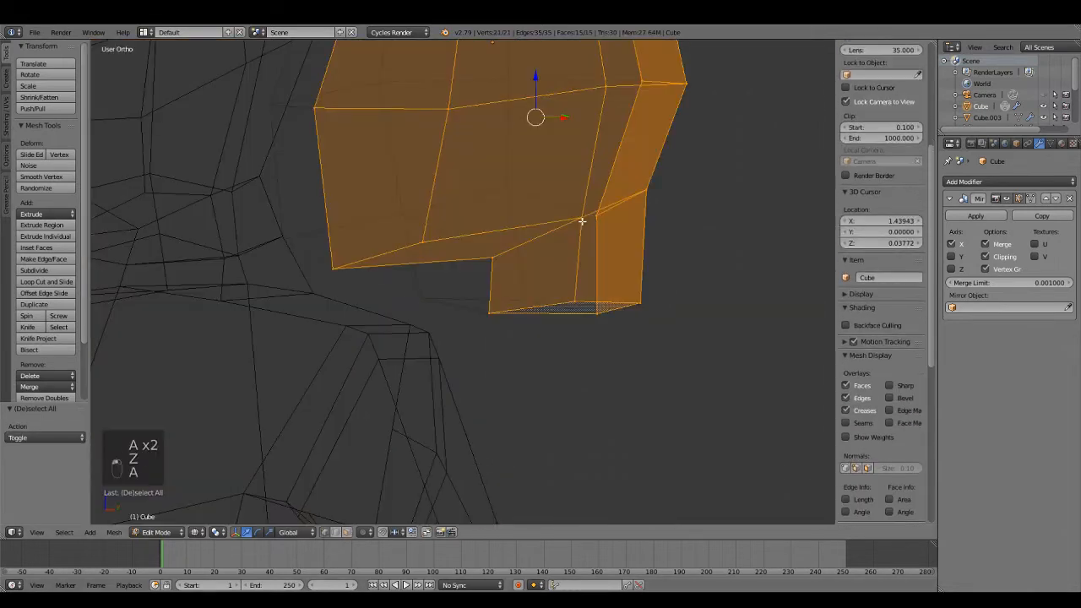
right_click(582, 222)
middle_click_drag(631, 207, 476, 234)
right_click(434, 235, "shift")
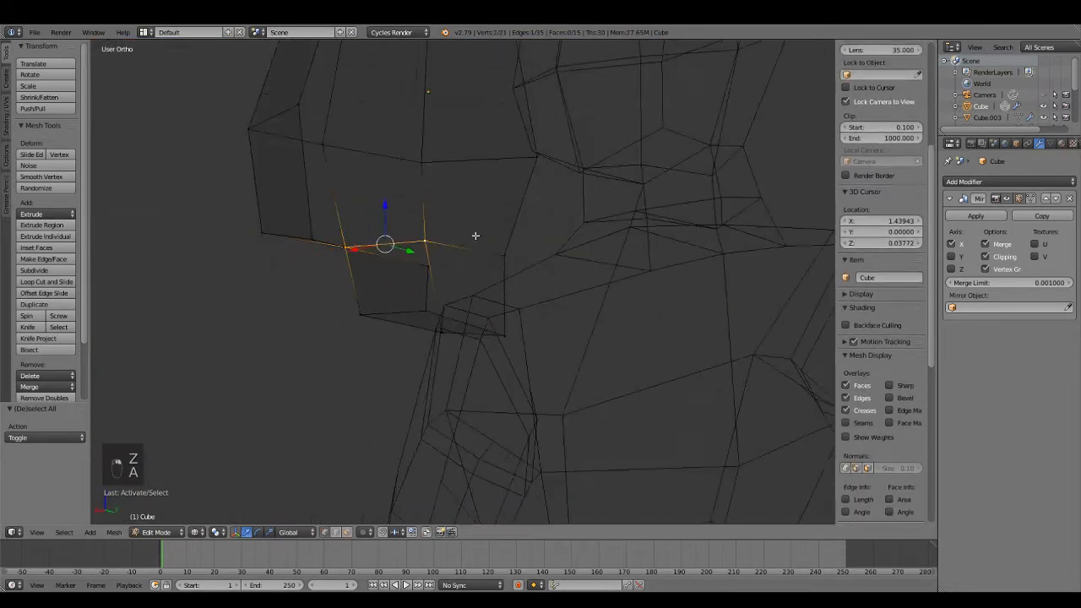
key("KP_1")
scroll(588, 256, "down", 2)
scroll(625, 232, "up", 1)
key("g")
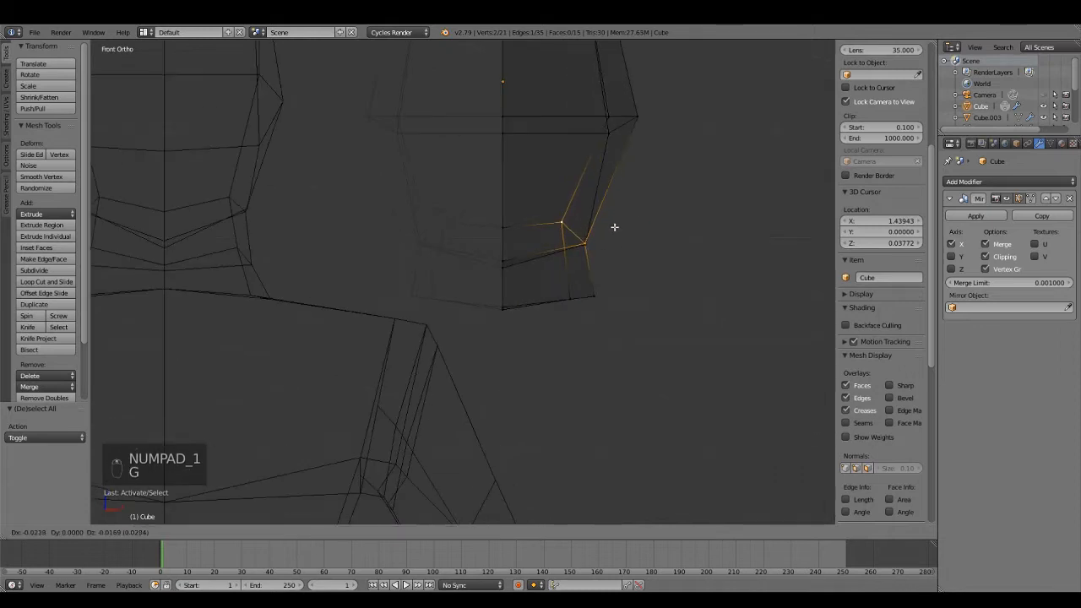
left_click(610, 230)
- Raise the rear edge of the neck's lower face 0.020 along Z and check it from the front
key("z")
mouse_move(632, 261)
middle_mouse_down()
mouse_move(442, 272)
mouse_move(477, 275)
mouse_move(440, 277)
mouse_move(482, 296)
mouse_move(470, 309)
mouse_move(439, 300)
middle_mouse_up()
scroll(440, 276, "up", 2)
right_click(399, 297)
left_click_drag(429, 279, 435, 263)
scroll(436, 266, "down", 1)
key("KP_1")
scroll(461, 287, "up", 4)
middle_click_drag(481, 304, 533, 285)
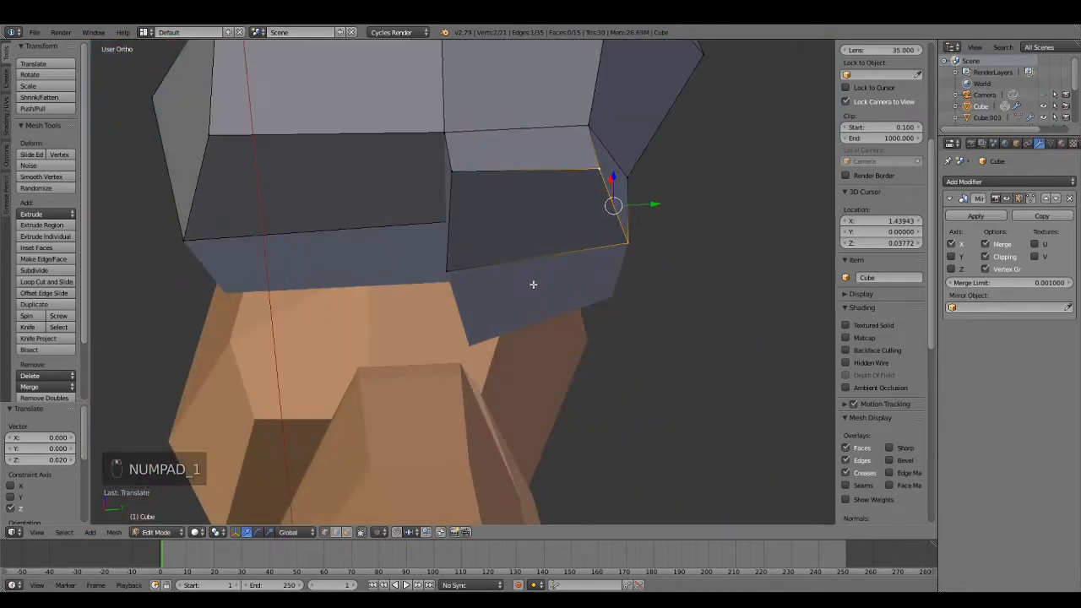
key("KP_1")
scroll(570, 368, "up", 3)
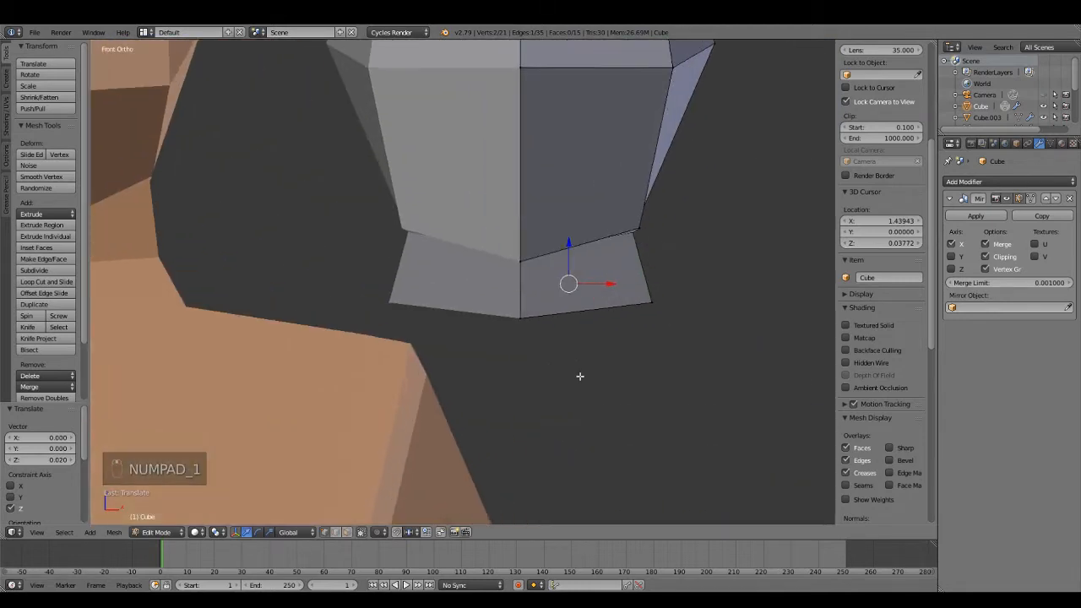
- In object mode, move the head about 0.358 along X, away from the reference figure
scroll(578, 374, "down", 6)
key("Tab")
middle_click_drag(562, 347, 450, 332, "shift")
left_click_drag(411, 173, 592, 174)
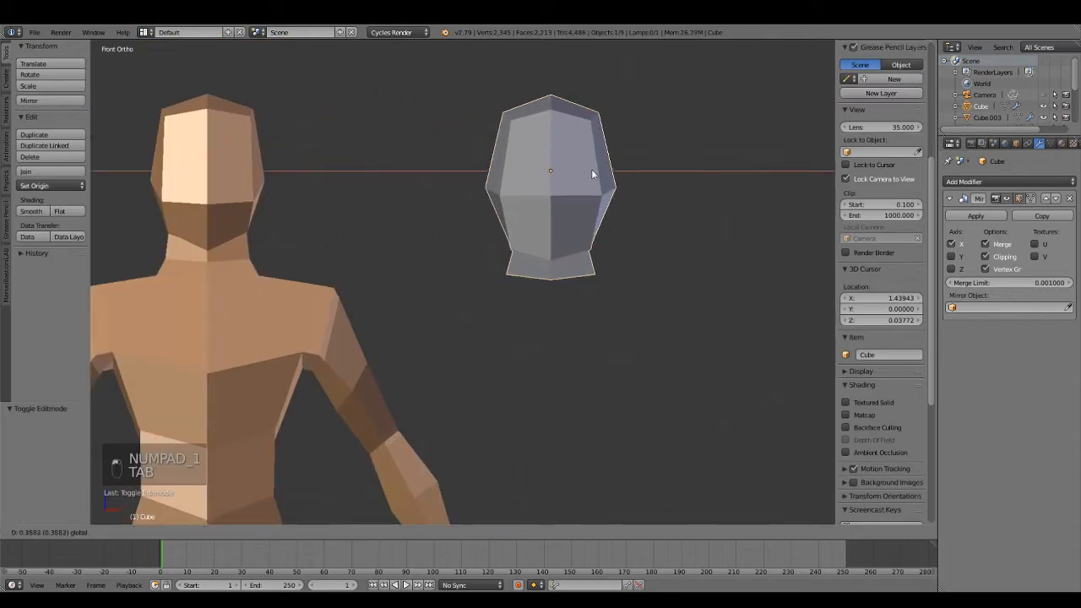
- In face select mode, extrude the neck's bottom face about 0.029 downward
key("Tab")
middle_click_drag(647, 343, 410, 512)
key("KP_1")
left_click(350, 534)
middle_click_drag(553, 354, 478, 270)
scroll(478, 271, "up", 4)
right_click(482, 248)
middle_click_drag(545, 290, 538, 339)
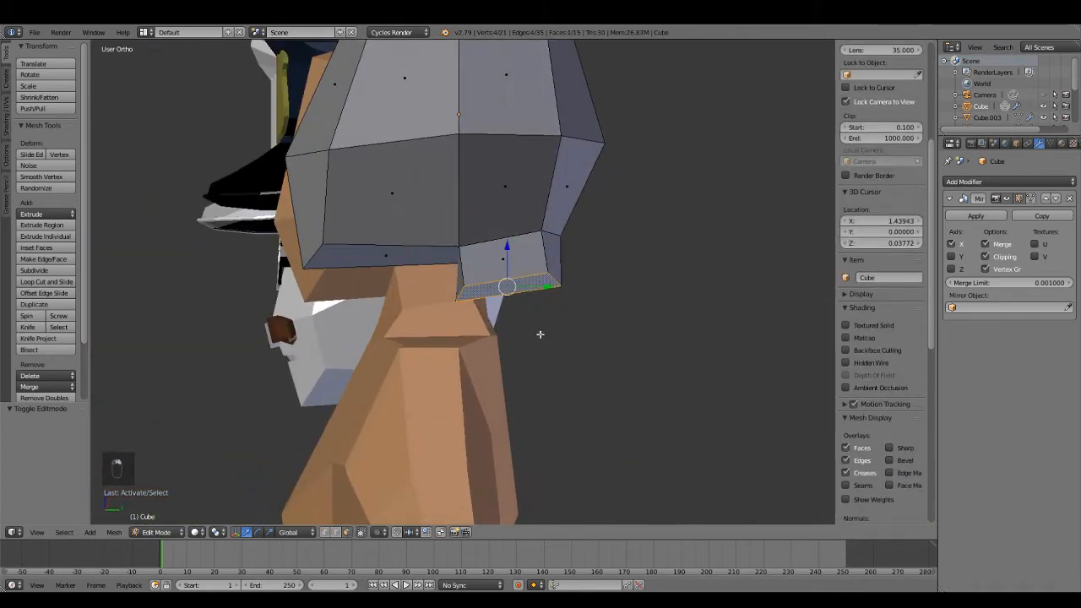
key("KP_1")
scroll(543, 331, "down", 5)
key("e")
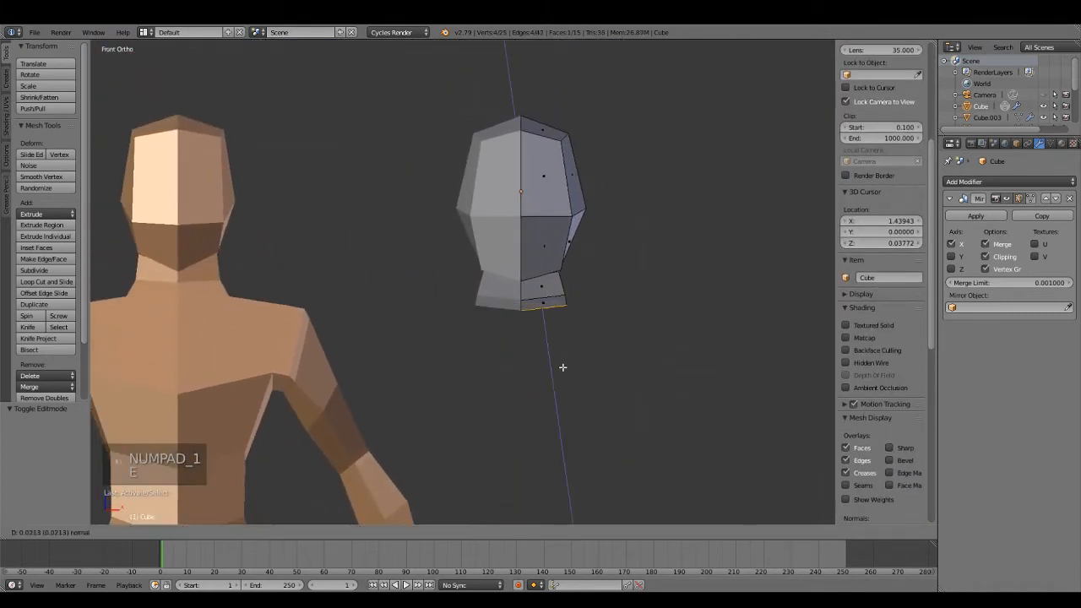
left_click(576, 365)
scroll(574, 338, "up", 3)
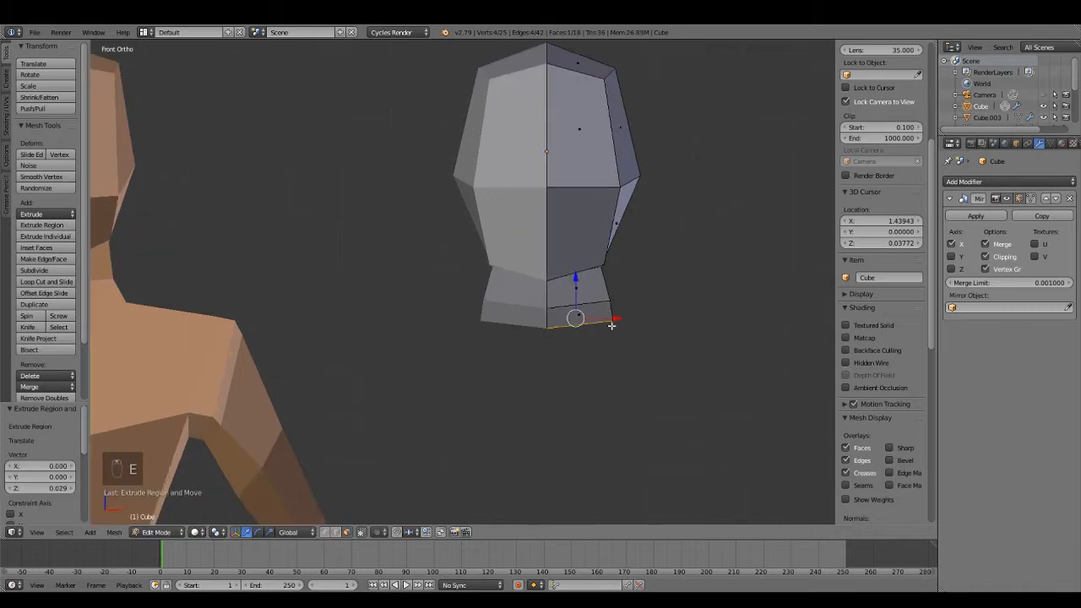
- Flare the neck's bottom face by moving it 0.041 outward along X and scaling it 1.448 along Y
key("e")
left_click(648, 323)
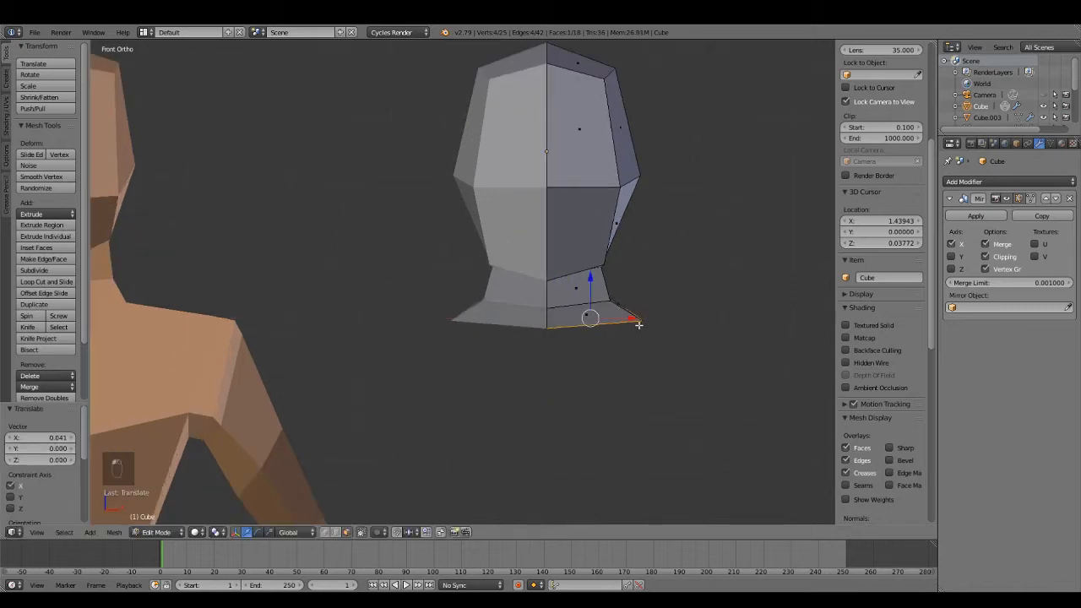
key("KP_3")
scroll(625, 333, "up", 3)
key("e")
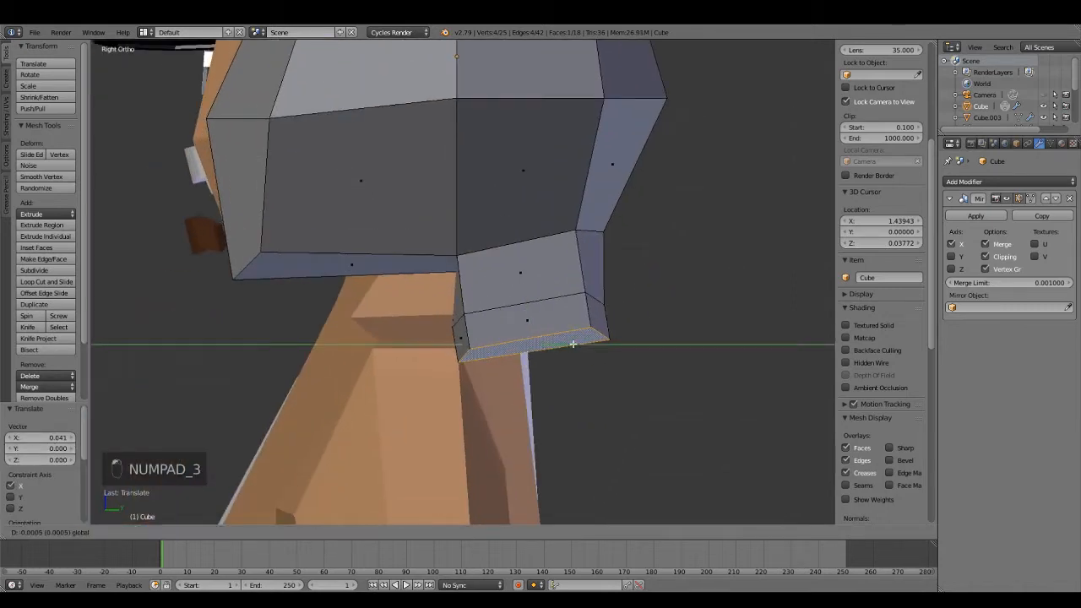
left_click(572, 344)
key("e")
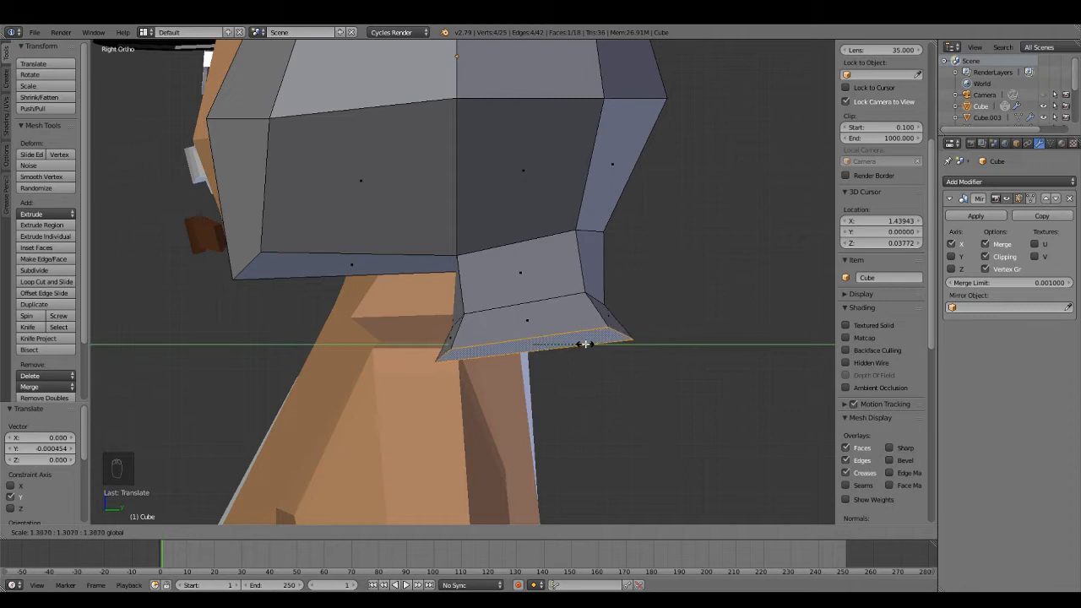
left_click(594, 341)
key("KP_1")
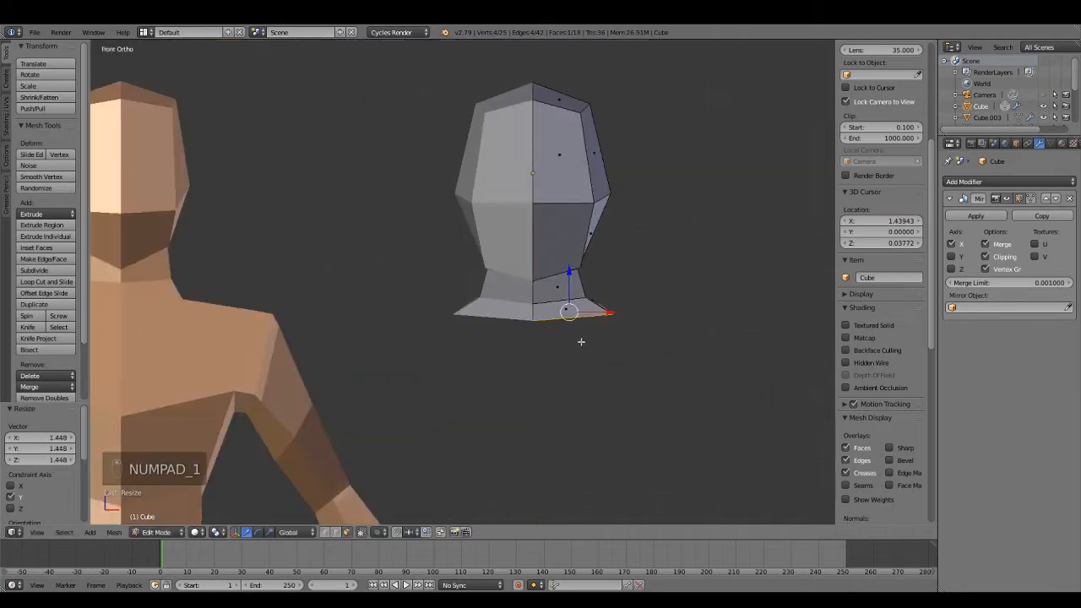
- Compare the head and the flared neck base with the reference figure from several views
key("Tab")
middle_click_drag(649, 308, 581, 330)
key("KP_1")
scroll(654, 332, "down", 4)
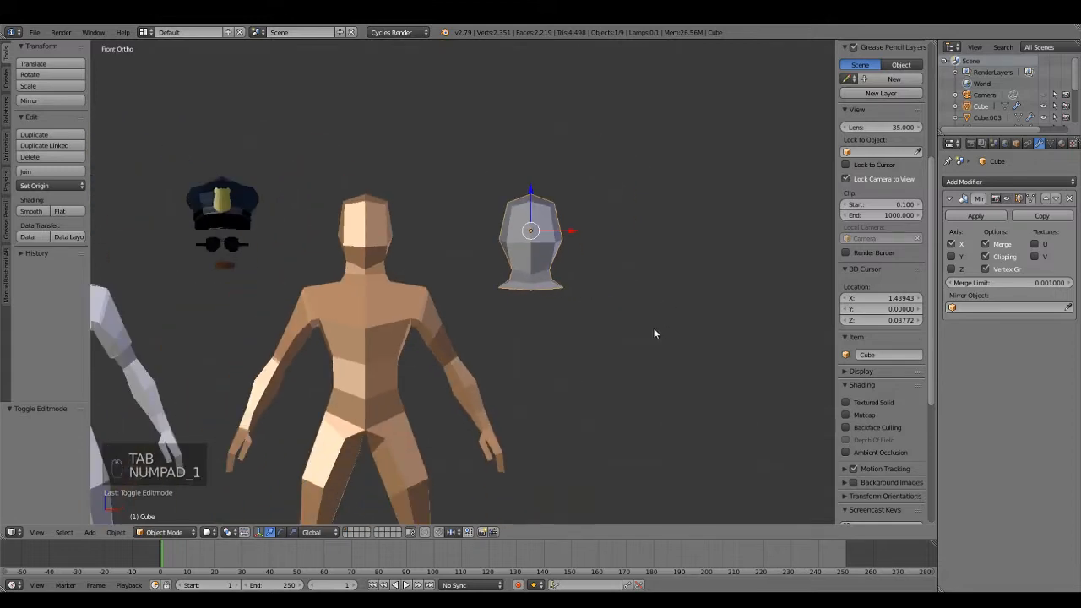
scroll(650, 259, "up", 6)
middle_click_drag(650, 258, 600, 417, "shift")
key("Tab")
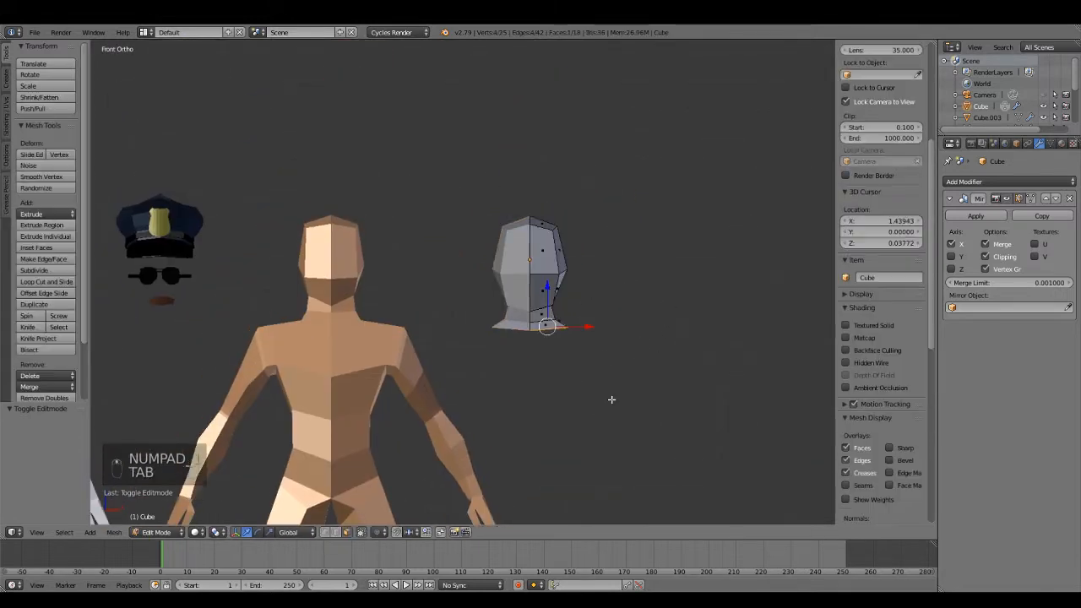
scroll(611, 397, "up", 4)
middle_click_drag(671, 310, 516, 255)
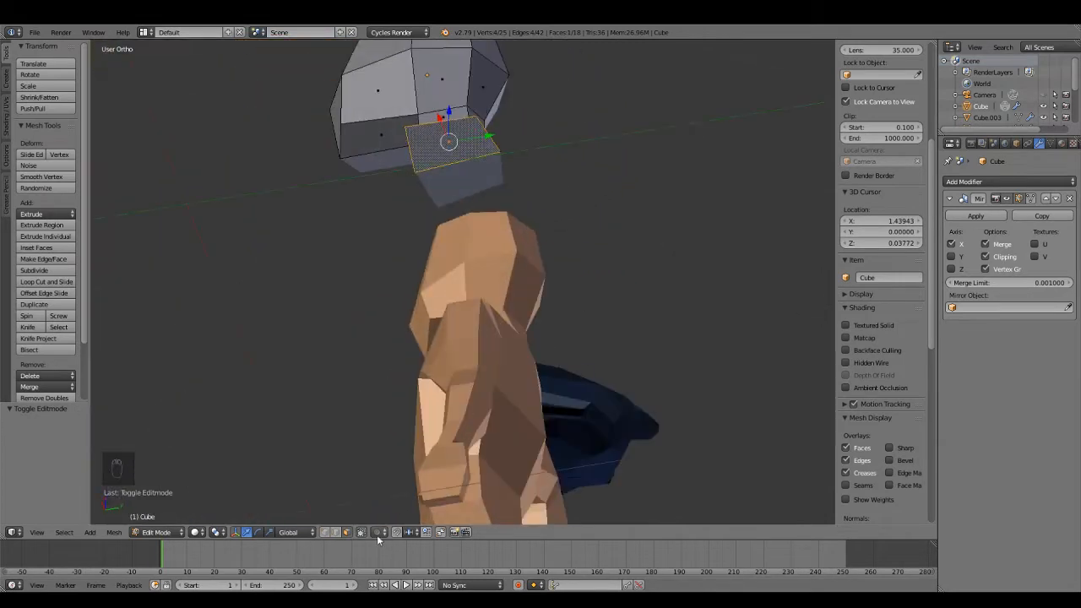
- Extrude the neck base's bottom face 0.554 straight down along Z to form the torso
key("a")
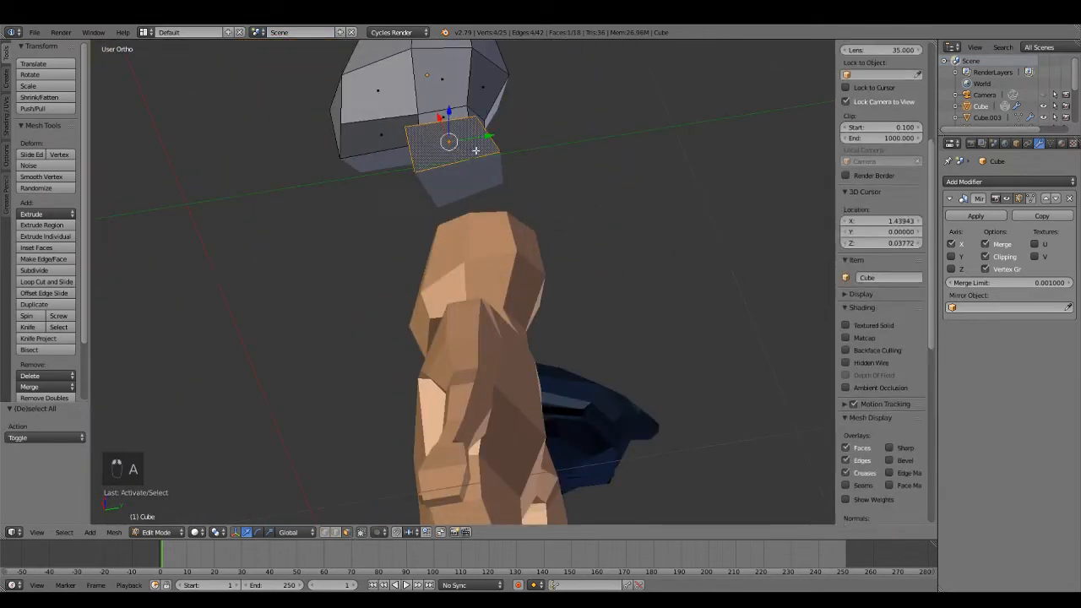
key("KP_1")
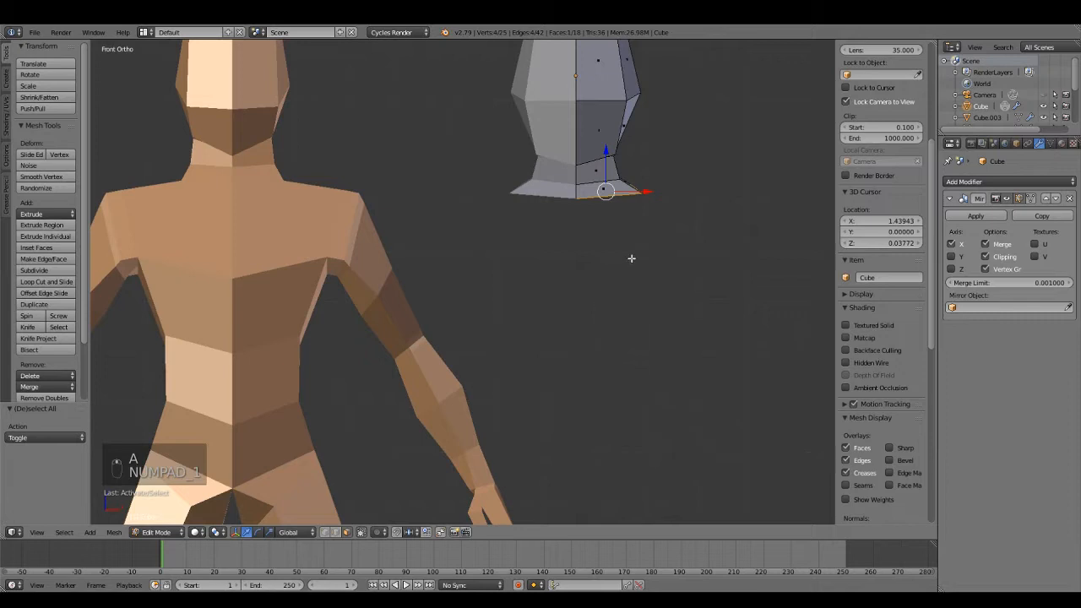
key("e")
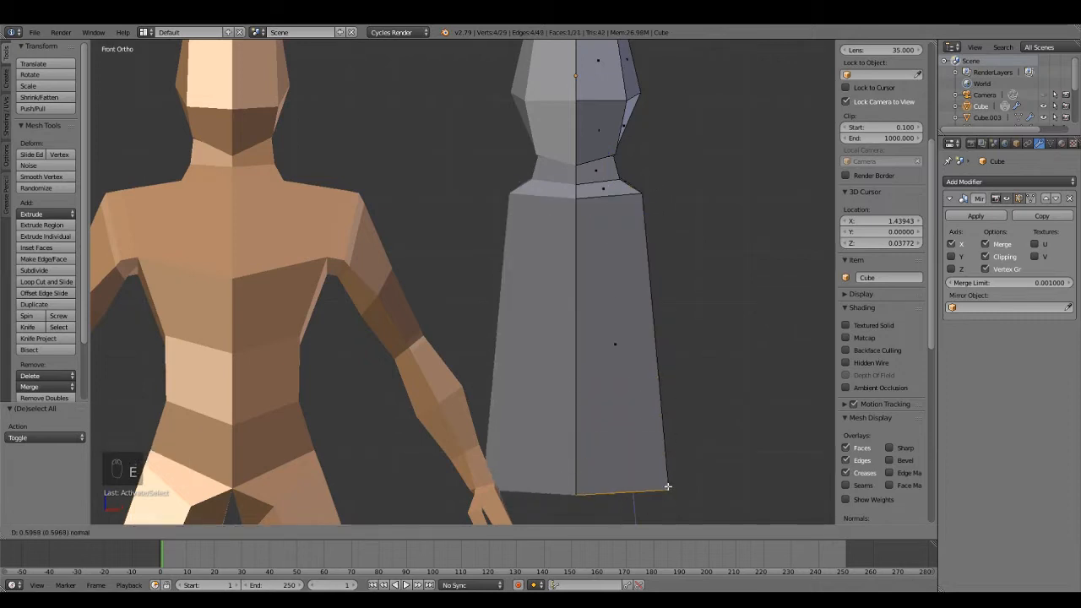
right_click(678, 494)
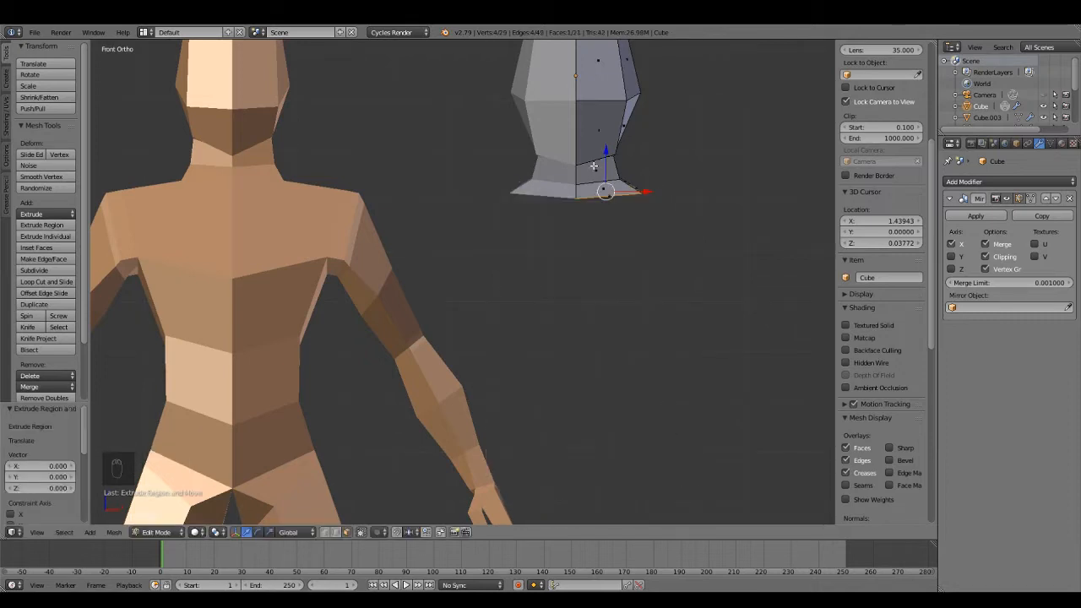
left_click_drag(605, 152, 607, 426)
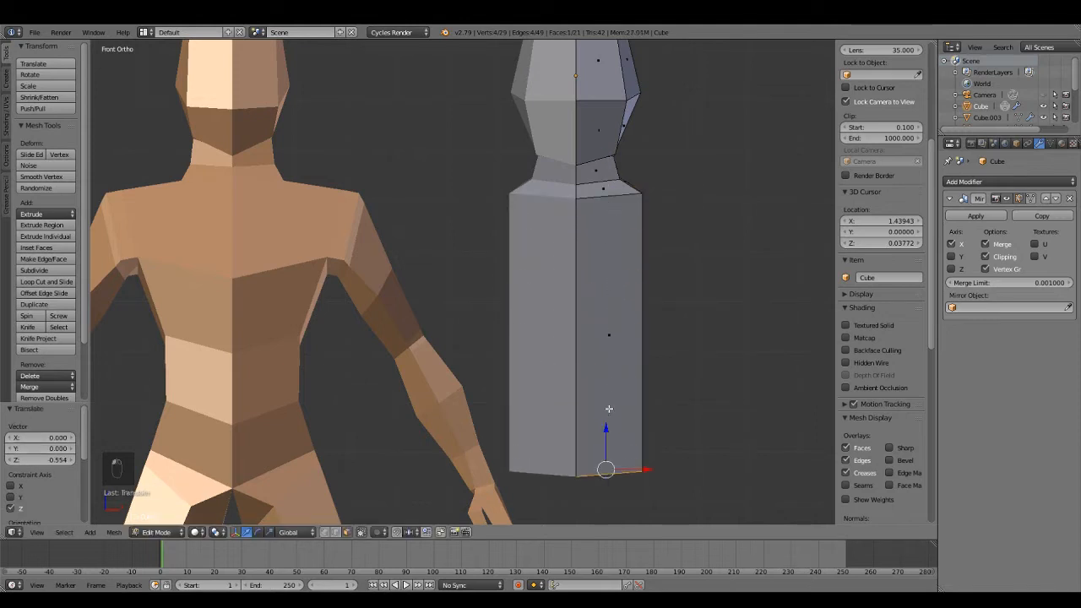
scroll(606, 426, "down", 3)
key("KP_3")
key("KP_1")
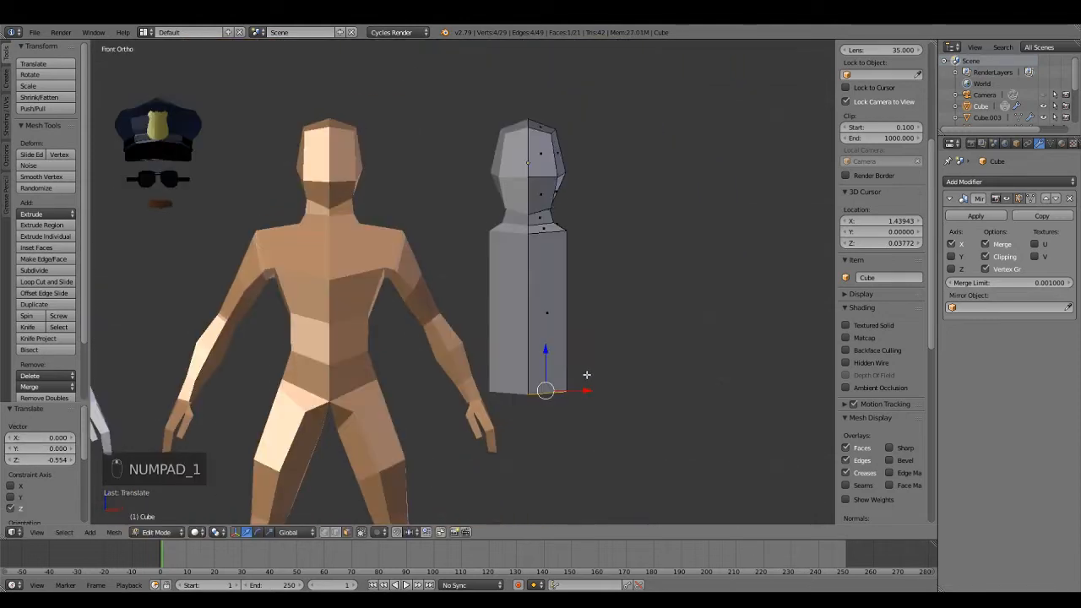
- Raise the torso's outer bottom vertices 0.080 along Z and border-select the outer bottom edge in wireframe
scroll(587, 374, "up", 3)
left_click_drag(585, 304, 572, 306)
key("a")
key("a")
key("z")
key("a")
key("a")
key("b")
left_click_drag(584, 314, 618, 246)
left_click(623, 278)
key("z")
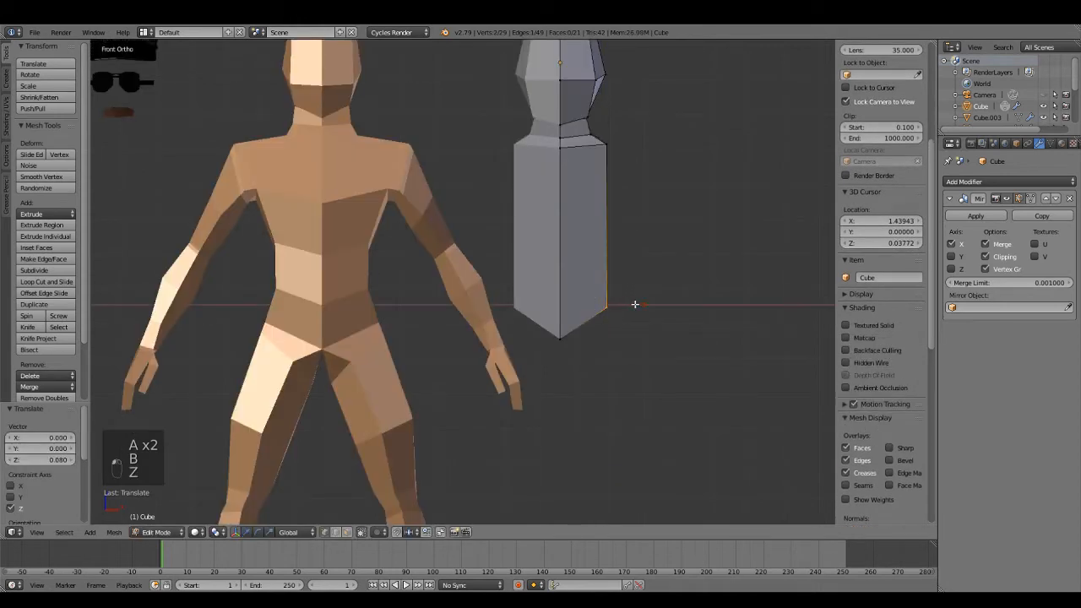
- Move the torso's outer bottom edge about 0.023 outward along X to widen the hips
key("g")
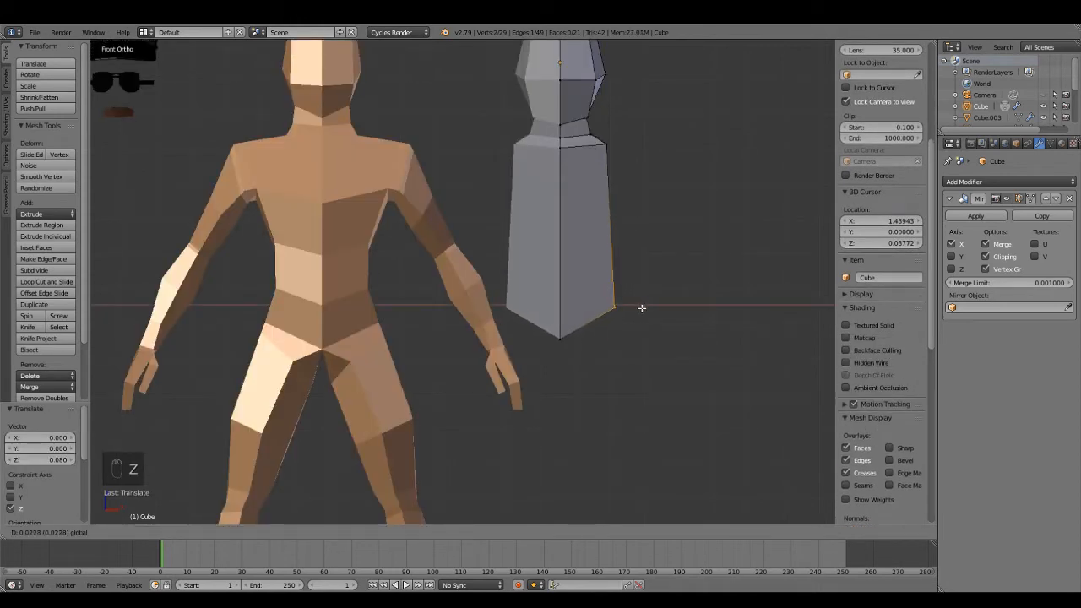
left_click(643, 307)
middle_click_drag(611, 239, 607, 250, "shift")
key("a")
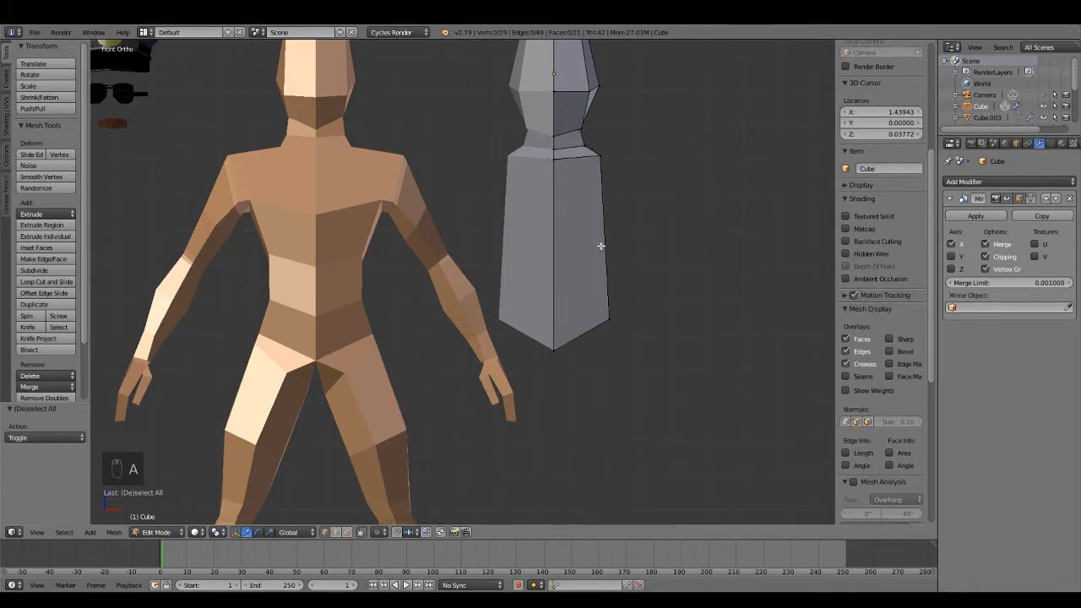
- Add two horizontal loop cuts around the torso, one slid down near the hips and one at the waist
key("ctrl+r")
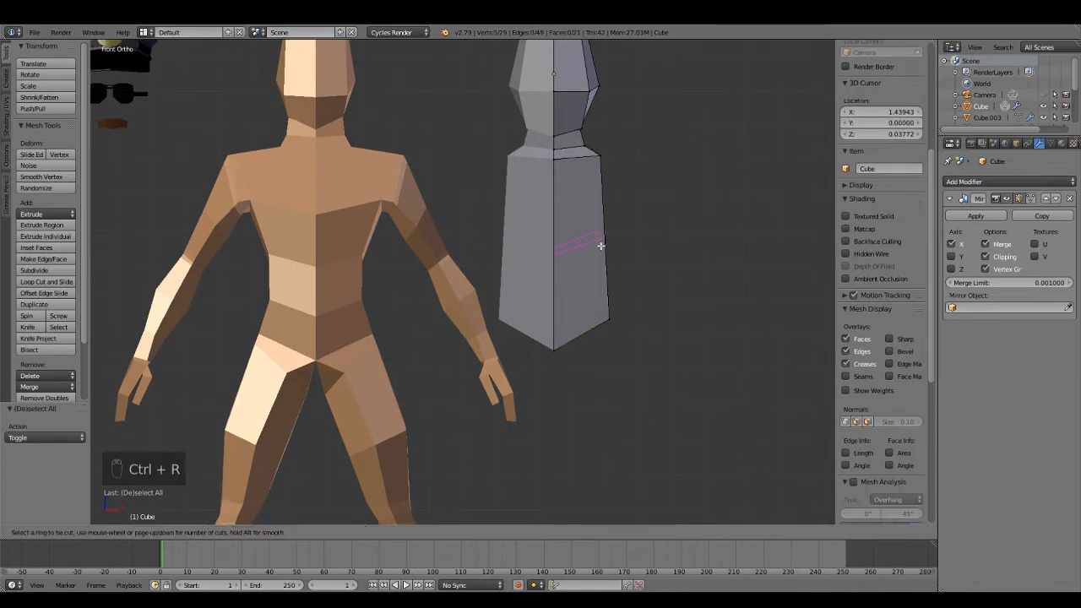
left_click(600, 245)
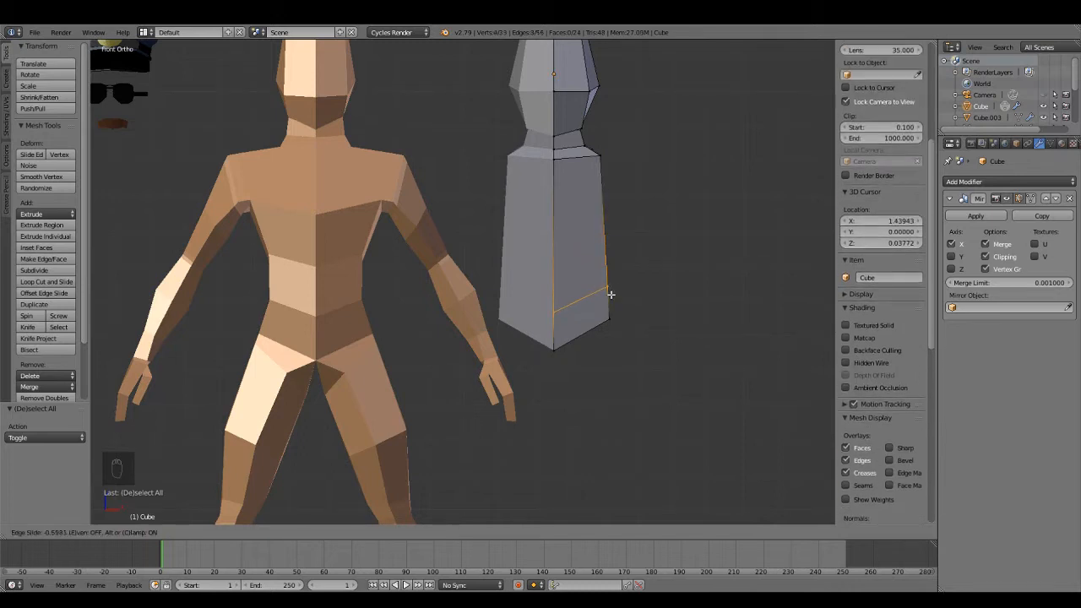
left_click(605, 285)
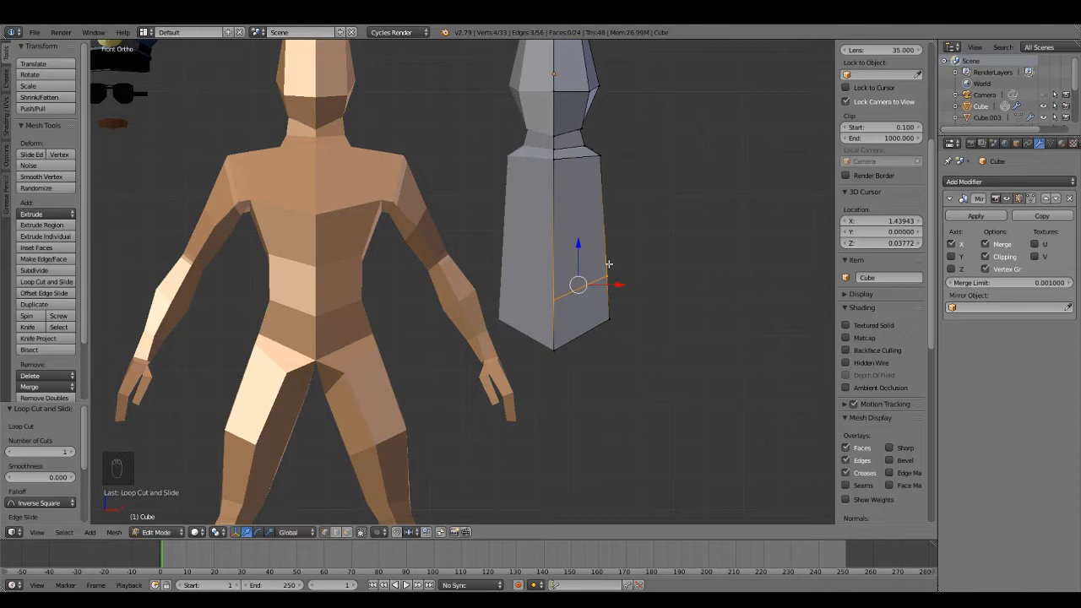
key("a")
key("ctrl+r")
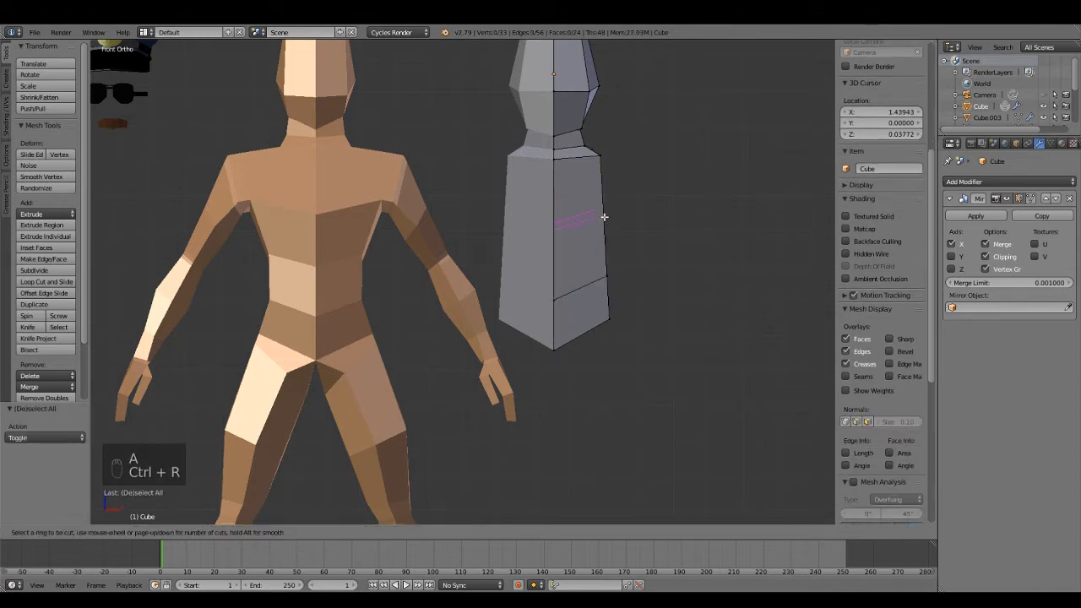
left_click(603, 217)
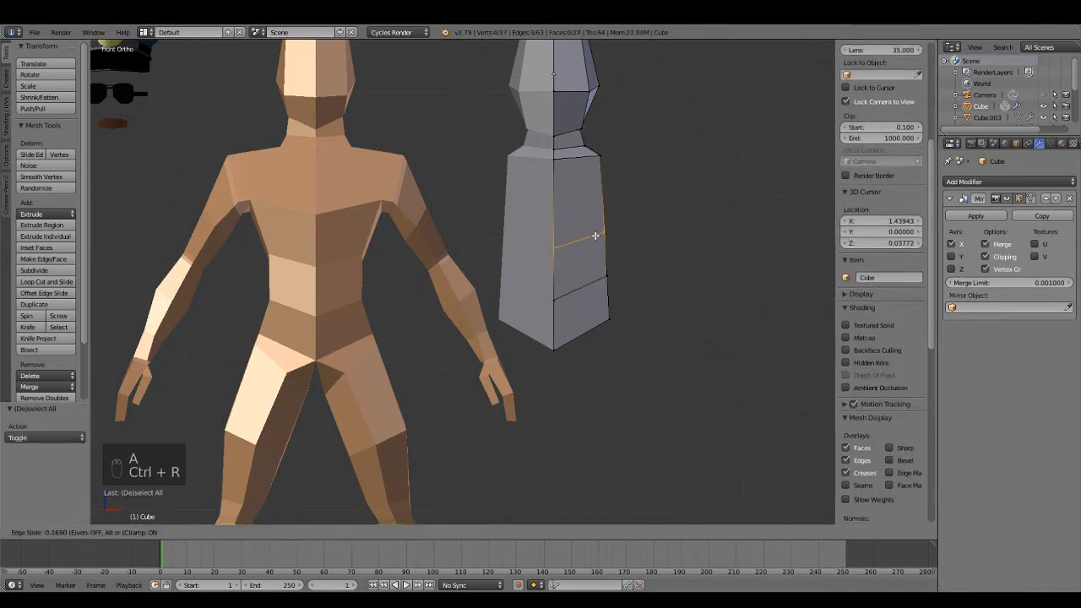
left_click(593, 231)
- Border-select the outer vertices of the waist loop and move them about 0.04 inward along X
key("a")
key("z")
key("b")
left_click_drag(579, 201, 630, 238)
key("z")
key("g")
key("x")
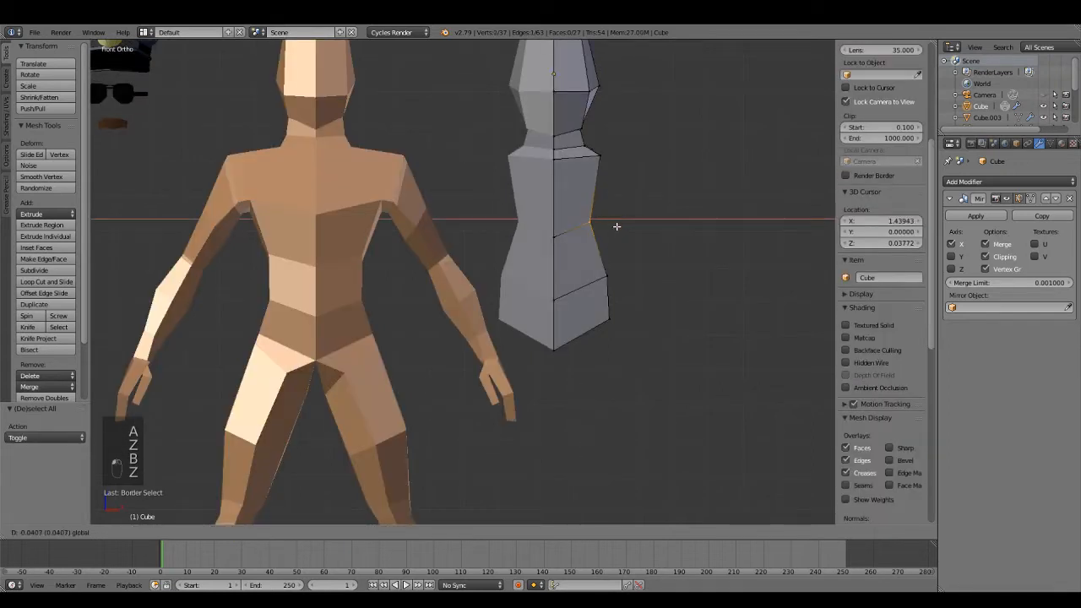
left_click(616, 226)
key("a")
- Move the torso's upper outer edge outward along X to widen the shoulders
middle_click_drag(611, 202, 599, 244)
scroll(599, 244, "up", 2)
right_click(611, 227)
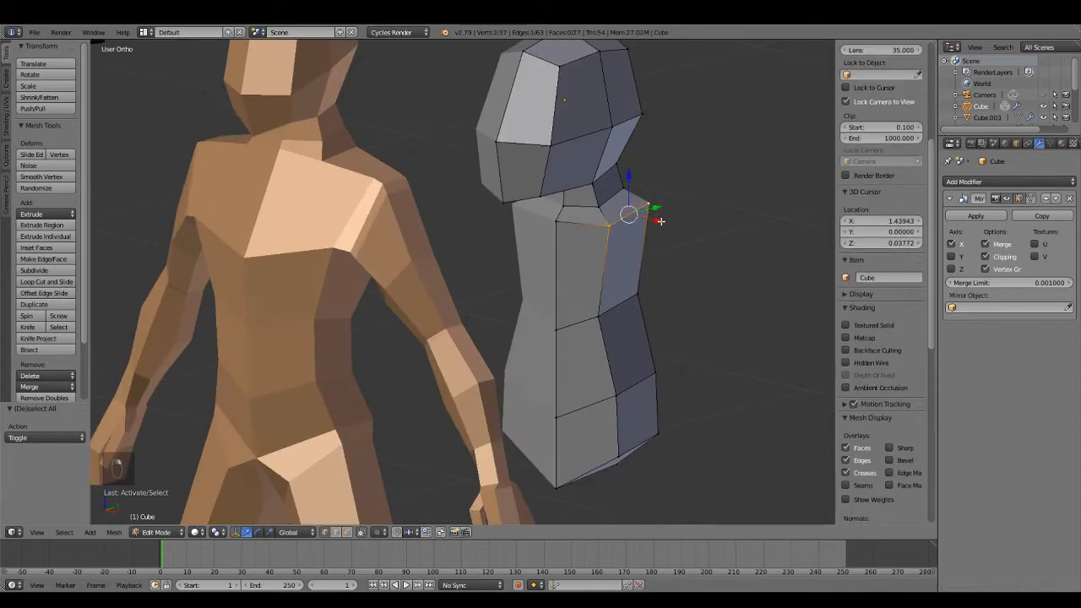
key("KP_1")
left_click_drag(706, 186, 773, 196)
middle_click_drag(773, 196, 622, 273)
- In front view, move the outer edge of the waist loop 0.071 outward along X
key("a")
key("a")
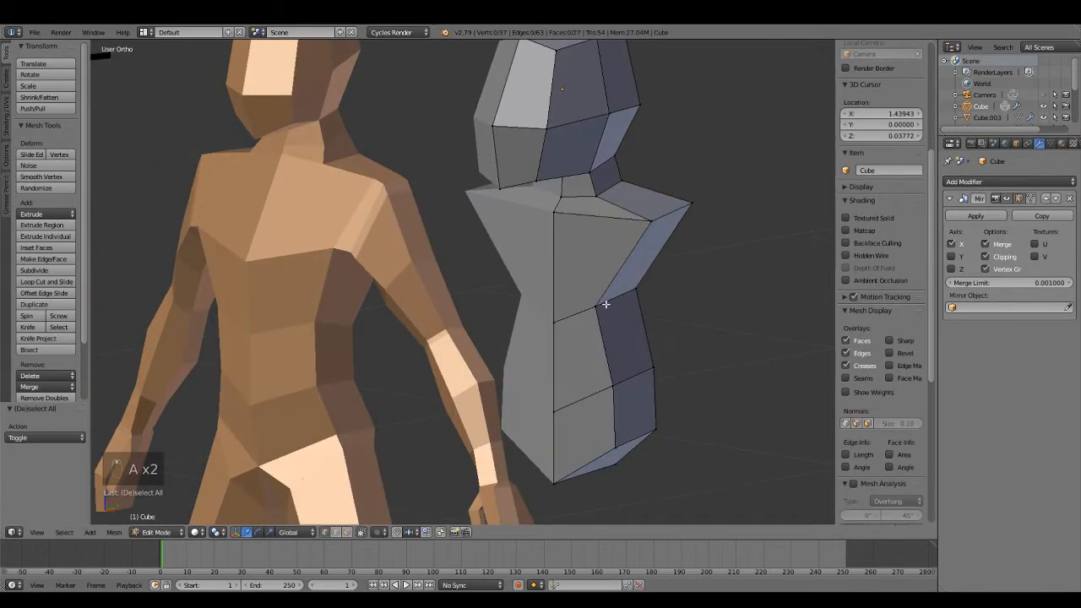
right_click(630, 295, "shift")
key("KP_1")
left_click_drag(693, 280, 726, 283)
- Move the two upper front centre-line vertices of the torso 0.041 forward along Y to push out the chest
middle_click_drag(717, 295, 487, 312)
right_click(505, 310)
scroll(514, 251, "up", 3)
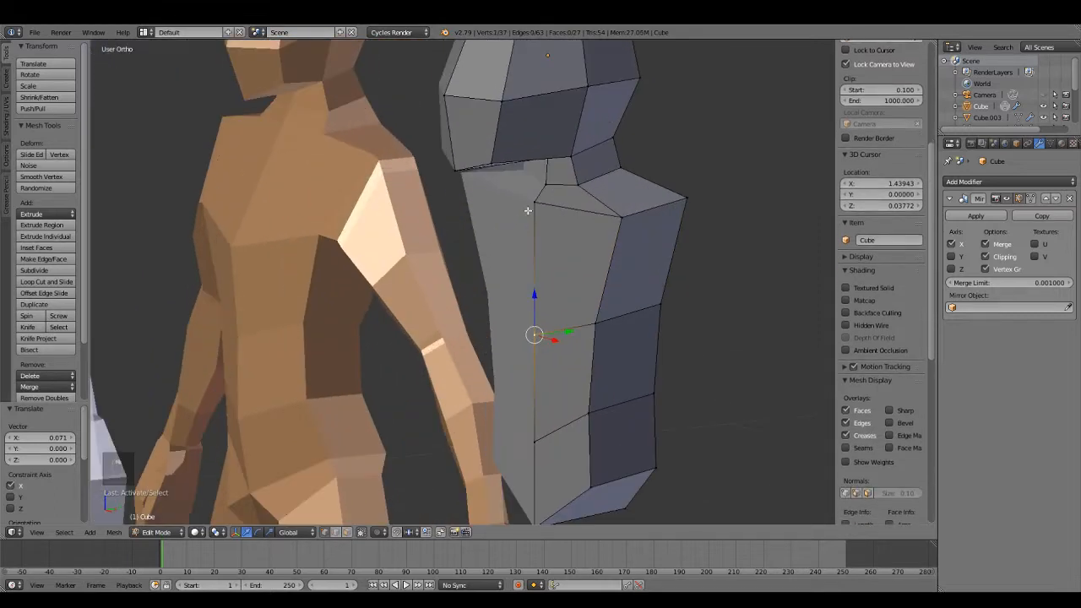
right_click(533, 206, "shift")
key("g")
key("y")
left_click(547, 272)
key("KP_3")
key("KP_3")
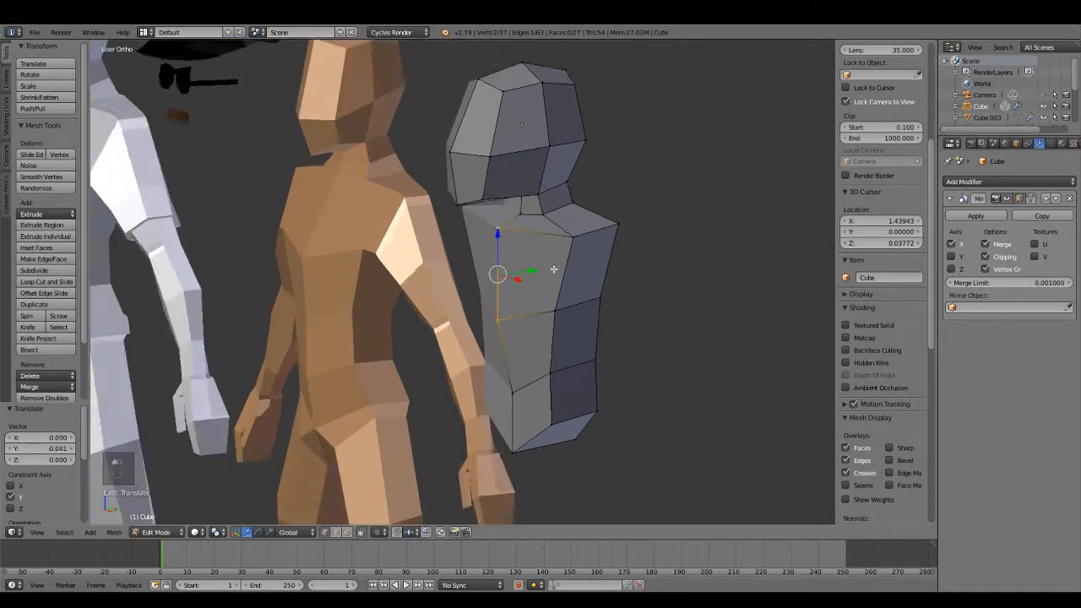
- Move a front centre-line torso vertex 0.046 forward, and move the lower-belly centre-line vertex 0.054 forward along Y
key("g")
left_click(482, 324)
middle_click_drag(482, 323, 533, 415)
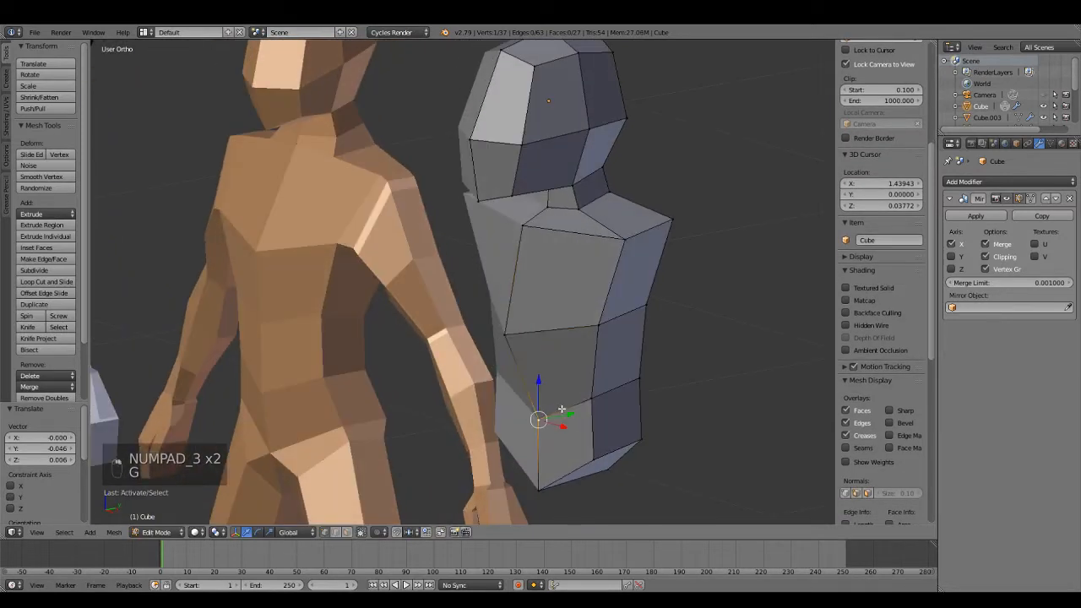
key("g")
key("y")
left_click(543, 422)
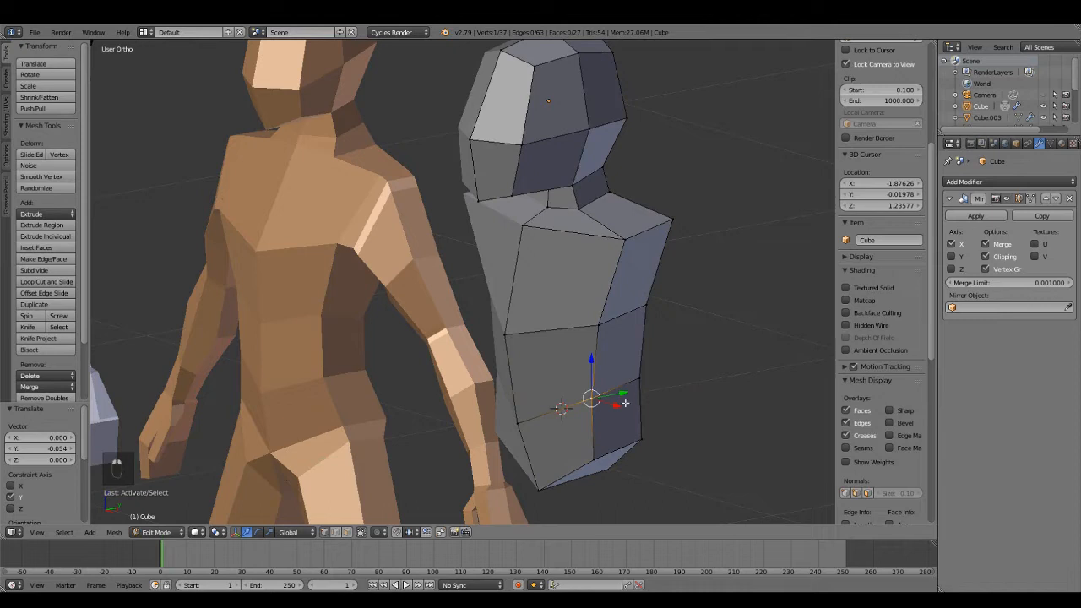
- In front view, move the front outer vertex of the waist loop 0.008 outward along X
middle_click_drag(586, 398, 658, 398)
key("KP_1")
key("g")
key("x")
left_click(702, 371)
middle_click_drag(702, 371, 579, 410)
key("KP_3")
key("KP_1")
middle_click_drag(569, 357, 591, 342)
key("KP_1")
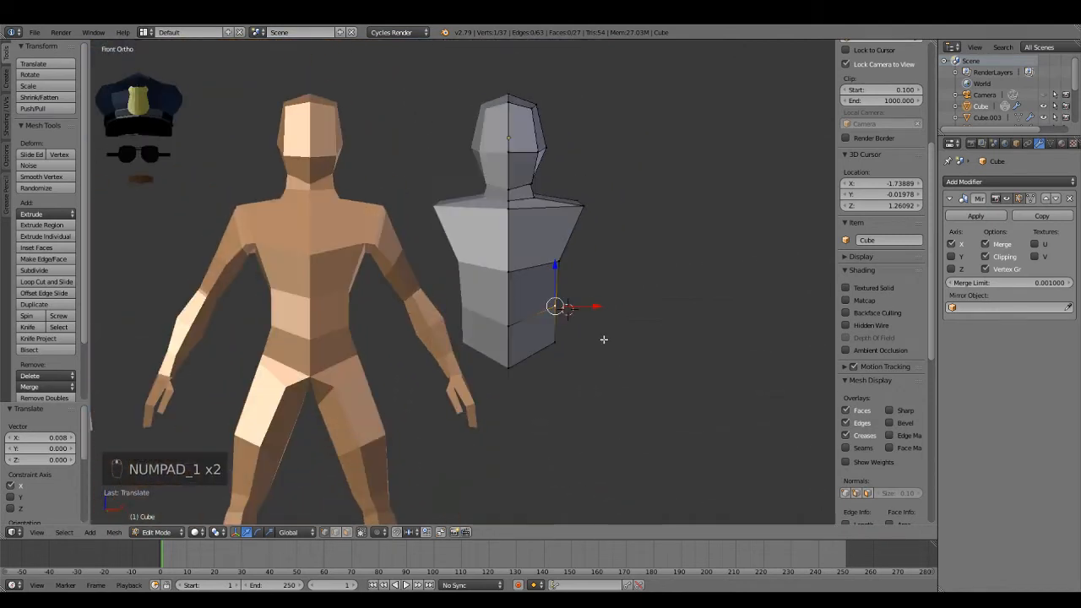
- Border-select the two outer vertices at the torso's lower end and nudge them slightly outward and downward in front view
scroll(603, 340, "up", 4)
key("z")
key("a")
key("b")
left_click_drag(591, 330, 647, 380)
key("z")
key("g")
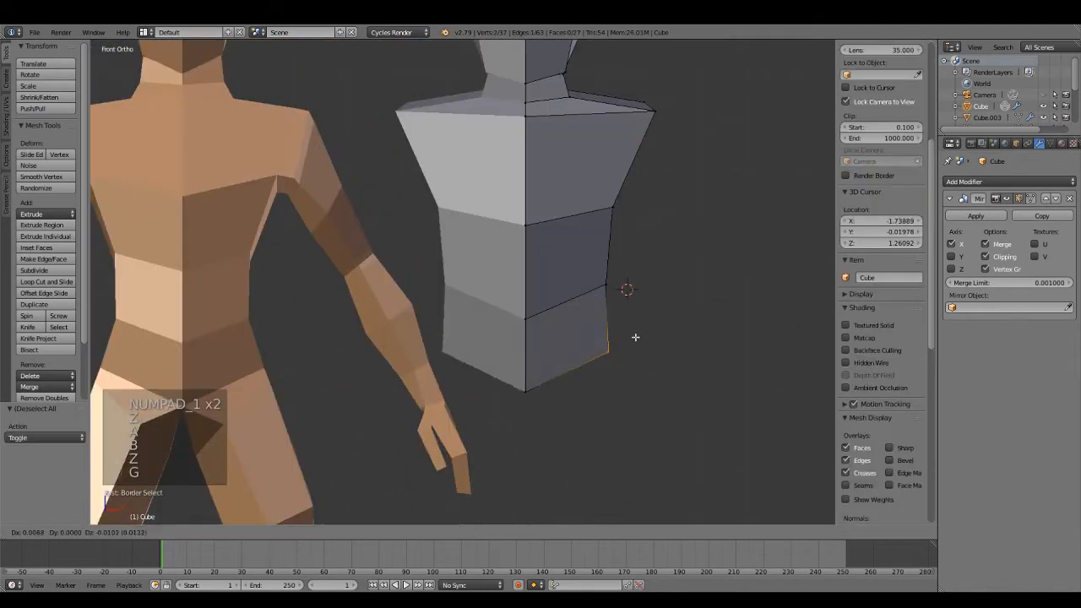
left_click(630, 341)
- Deselect the mesh, return to Object Mode and save the file
key("a")
scroll(630, 340, "down", 2)
middle_click_drag(630, 341, 529, 301)
key("Tab")
scroll(569, 357, "down", 5)
key("KP_1")
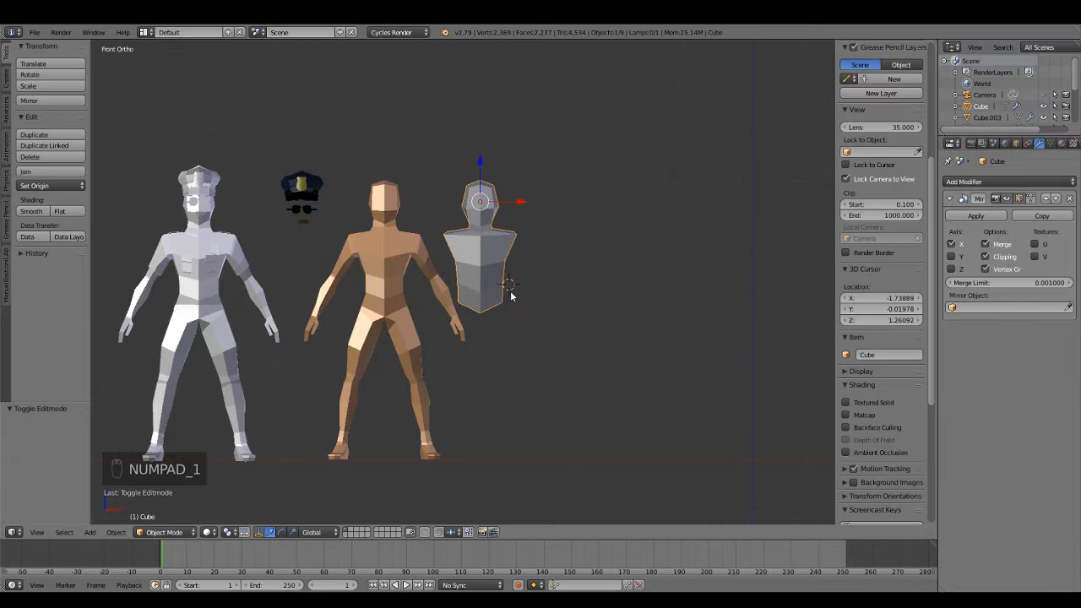
key("ctrl+s")
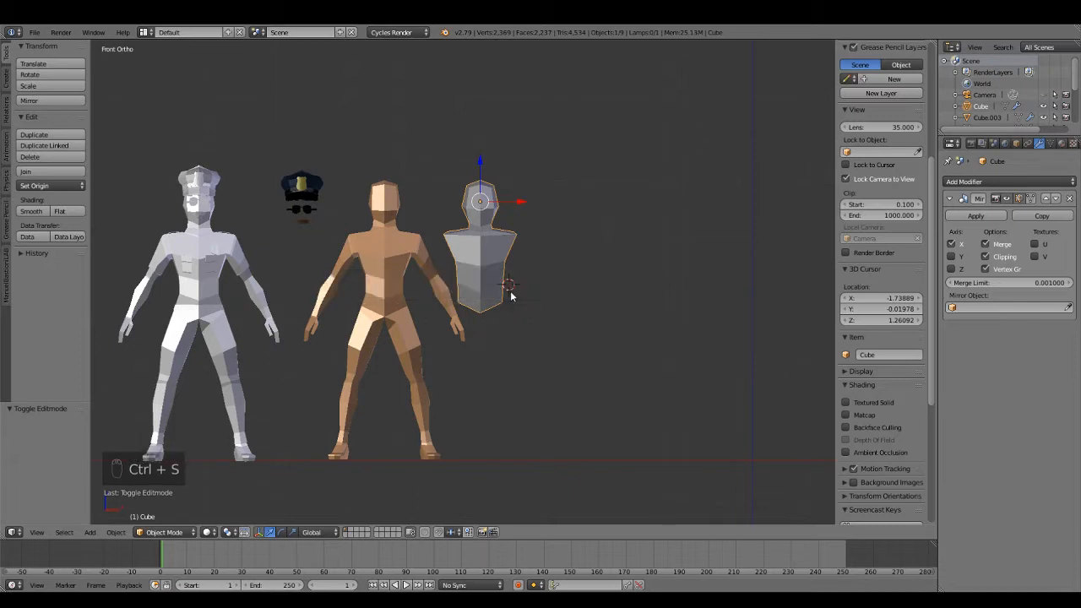
- In Edit Mode, select the torso's upper side face and extrude it about 0.22 outward to start the arm
middle_click_drag(554, 237, 574, 284, "shift")
scroll(574, 283, "up", 4)
middle_click_drag(642, 283, 560, 276)
key("Tab")
middle_click_drag(511, 202, 448, 295)
right_click(529, 189)
key("KP_1")
scroll(534, 304, "up", 3)
middle_click_drag(534, 304, 503, 296)
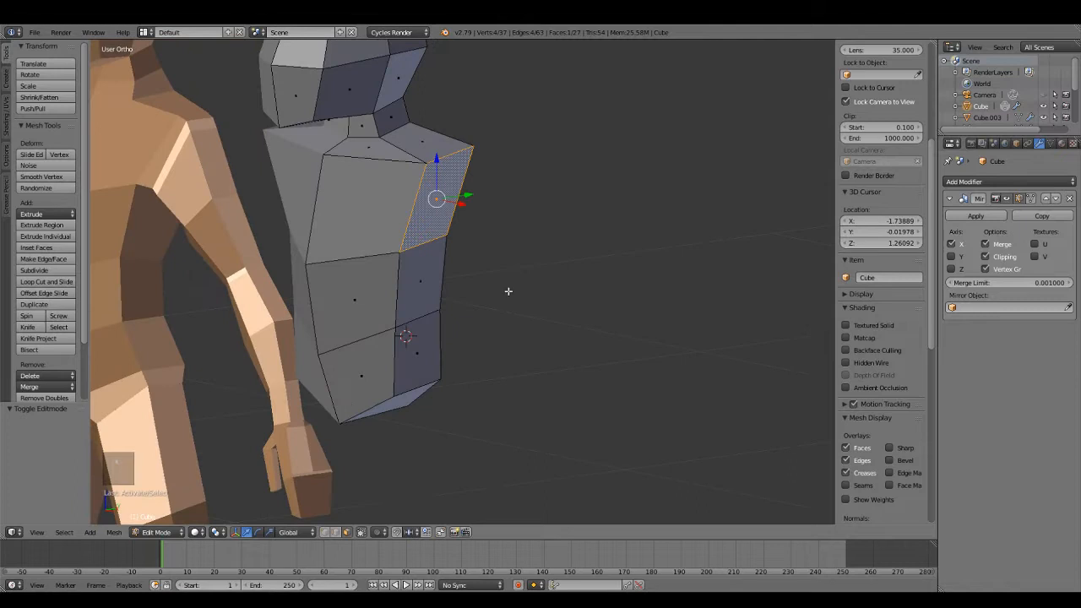
key("e")
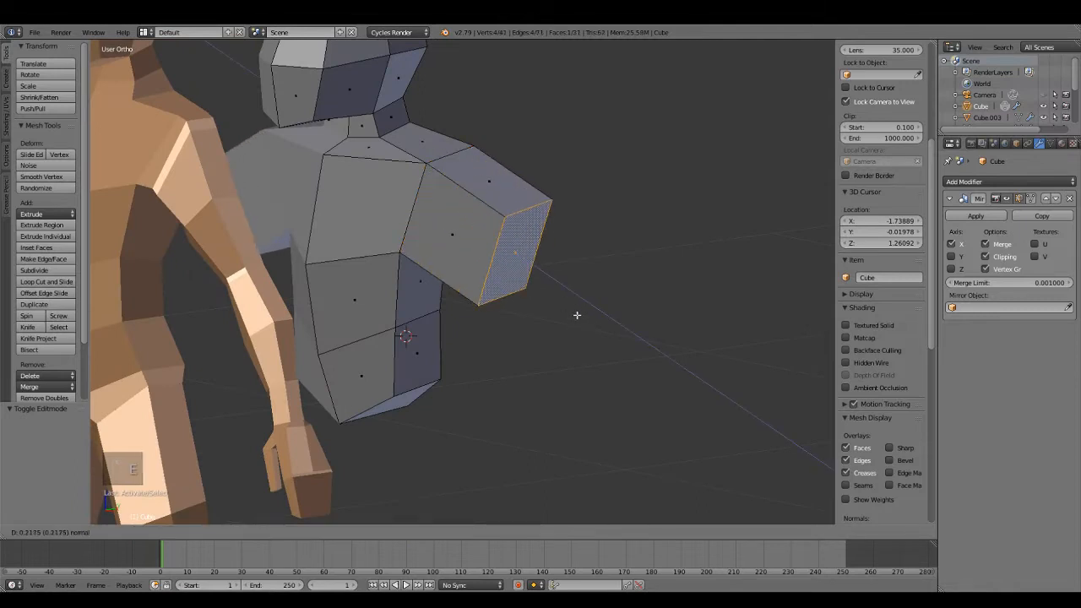
left_click(577, 315)
- Scale the arm's end face to 0.470, lower it and rotate it about 33° so the shoulder slopes downward
key("KP_1")
mouse_move(661, 364)
middle_mouse_down()
mouse_move(613, 363)
mouse_move(671, 376)
middle_mouse_up()
key("s")
left_click(649, 307)
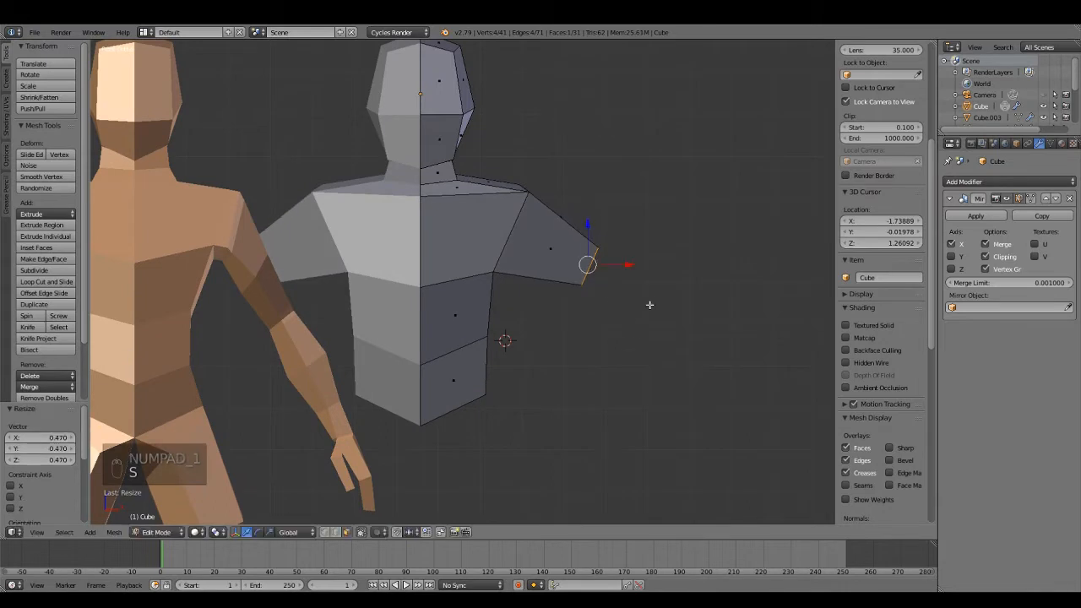
key("g")
left_click(630, 358)
key("r")
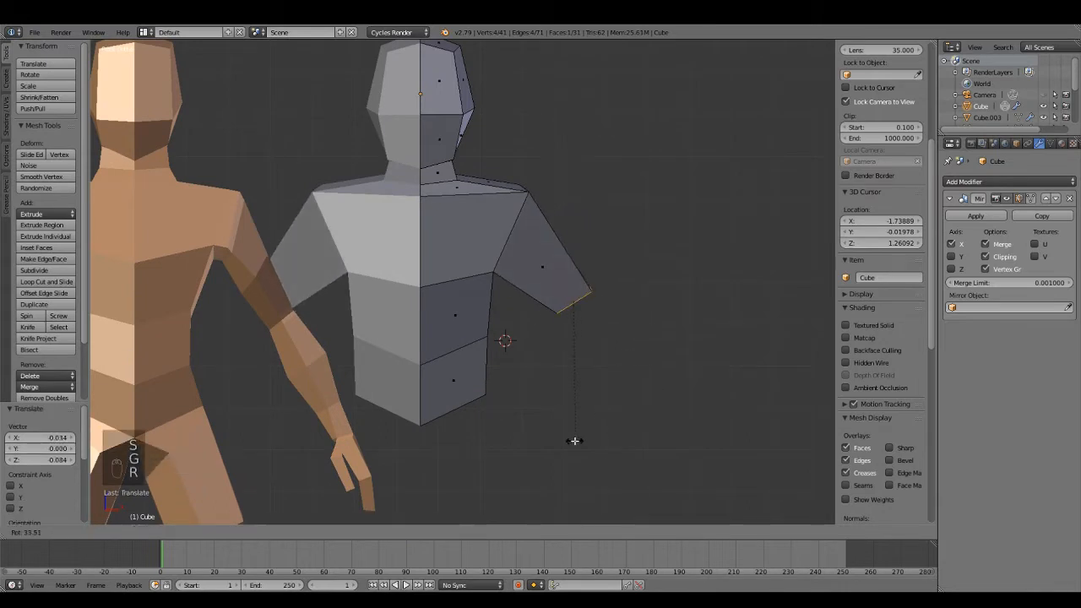
left_click(598, 438)
key("g")
left_click(604, 419)
- Match the shoulder segment to the tan figure by rotating its end face further and moving it closer to the torso
middle_click_drag(601, 422, 647, 391)
scroll(629, 367, "down", 5)
key("KP_1")
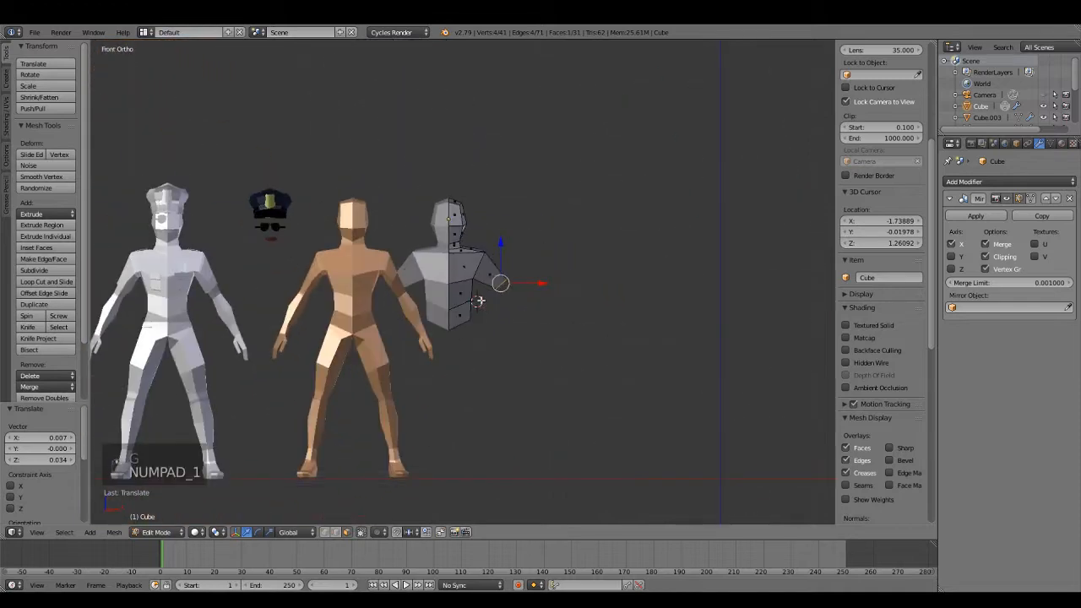
scroll(481, 300, "up", 3)
middle_click_drag(445, 343, 589, 345, "shift")
scroll(572, 313, "down", 2)
key("KP_1")
scroll(647, 299, "up", 5)
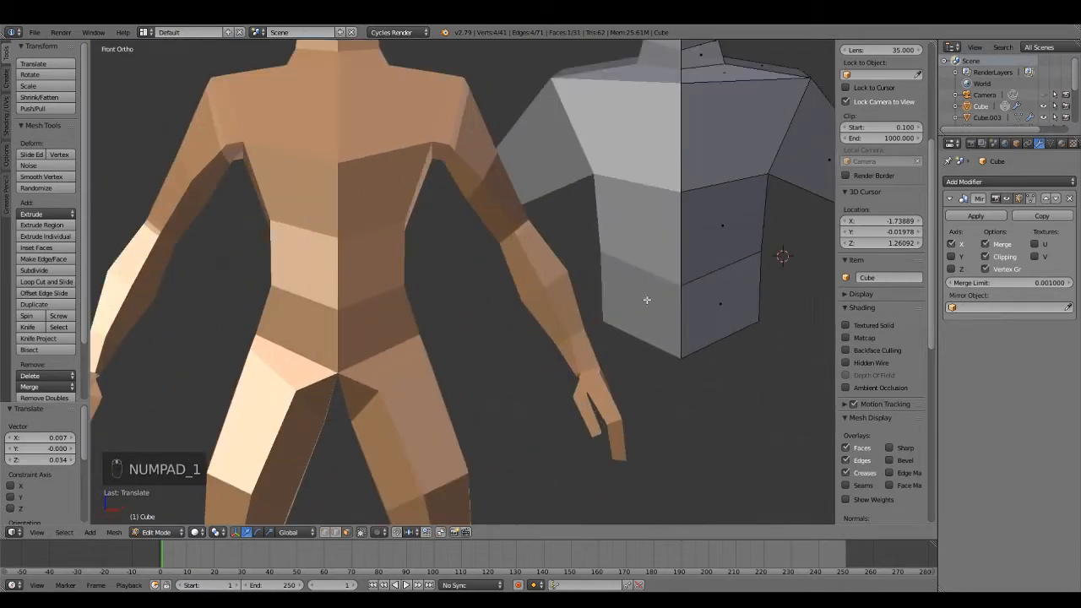
middle_click_drag(688, 291, 531, 340, "shift")
middle_click_drag(598, 329, 500, 360, "shift")
key("r")
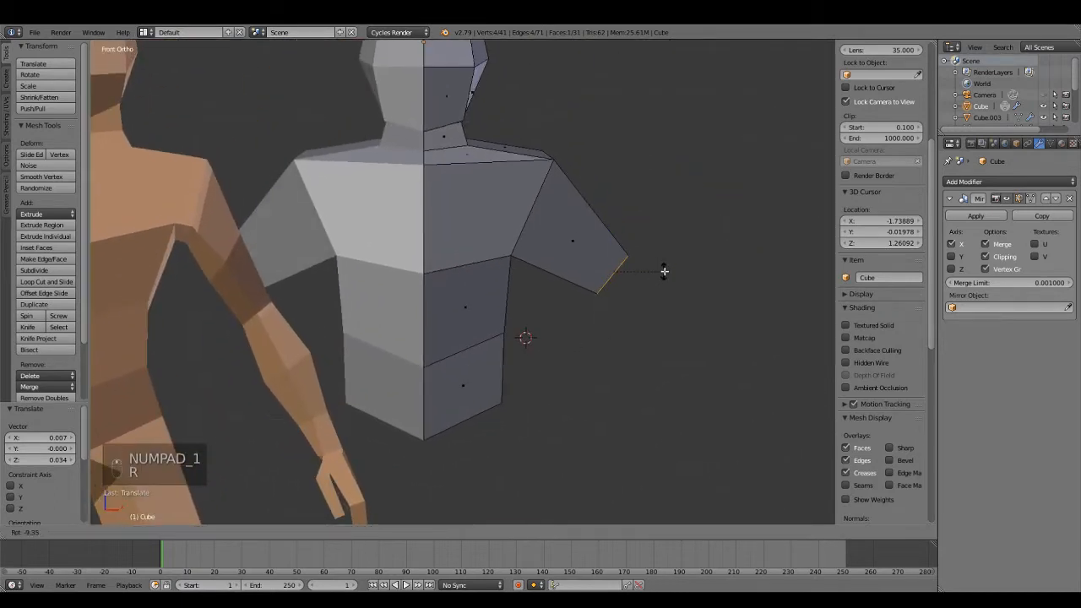
key("g")
left_click(645, 266)
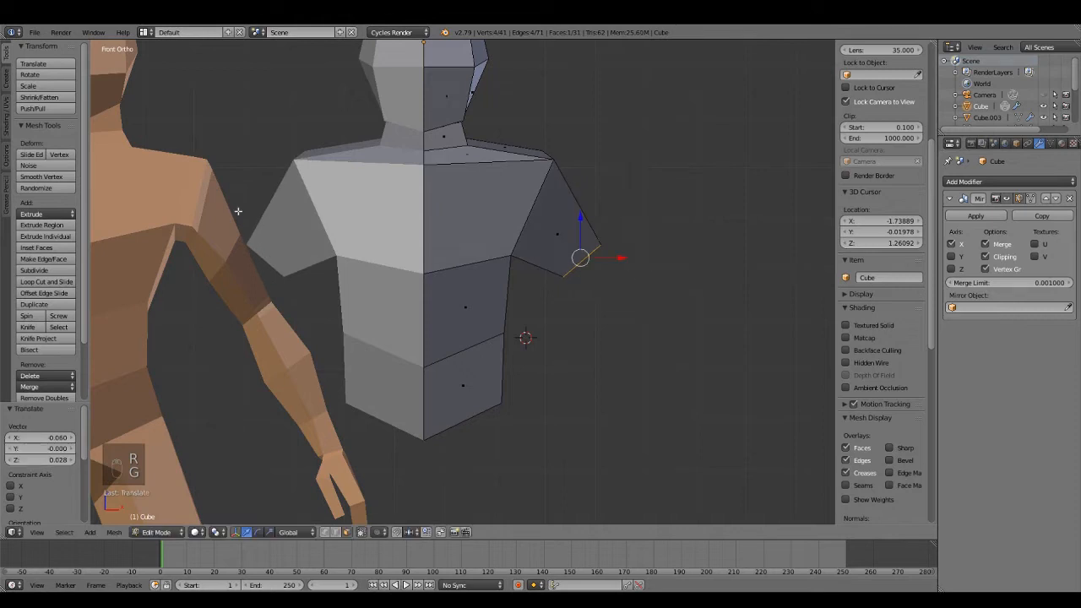
key("g")
left_click(610, 306)
- Extrude an upper-arm segment from the shoulder's end face, rotate its new end face and position it down and outward
middle_click_drag(611, 315, 610, 270, "shift")
key("e")
left_click(650, 350)
key("g")
left_click(635, 348)
key("r")
left_click(668, 389)
middle_click_drag(675, 374, 672, 334, "shift")
key("g")
left_click(678, 283)
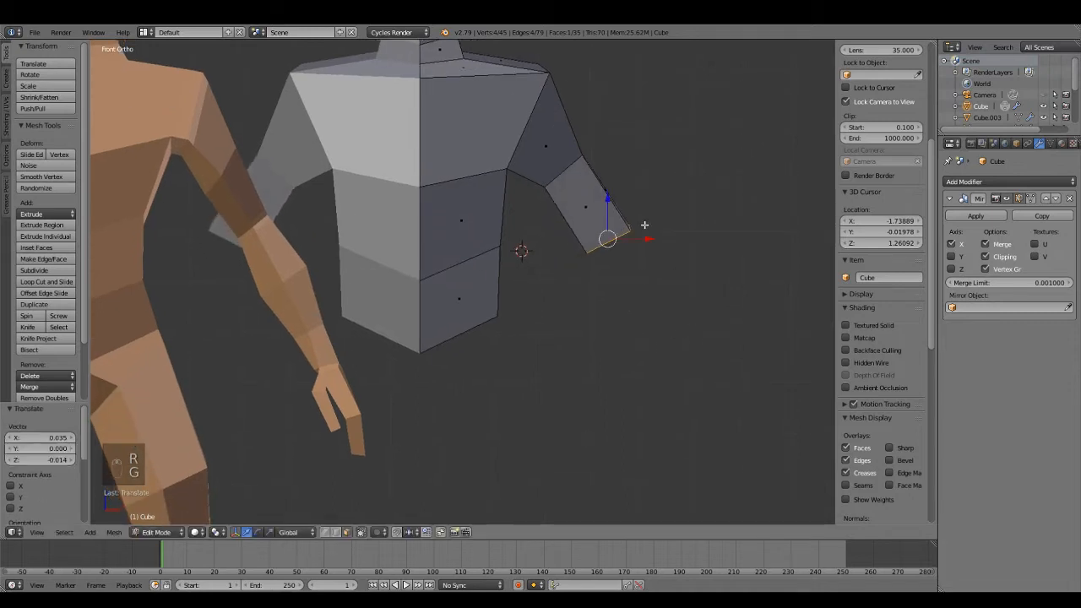
- Reselect only the arm's end face and extrude it 0.140 along its normal
right_click(587, 200)
right_click_drag(548, 149, 583, 211)
right_click(587, 221)
middle_click_drag(628, 261, 520, 239)
key("a")
right_click(522, 206)
key("KP_1")
scroll(557, 231, "up", 5)
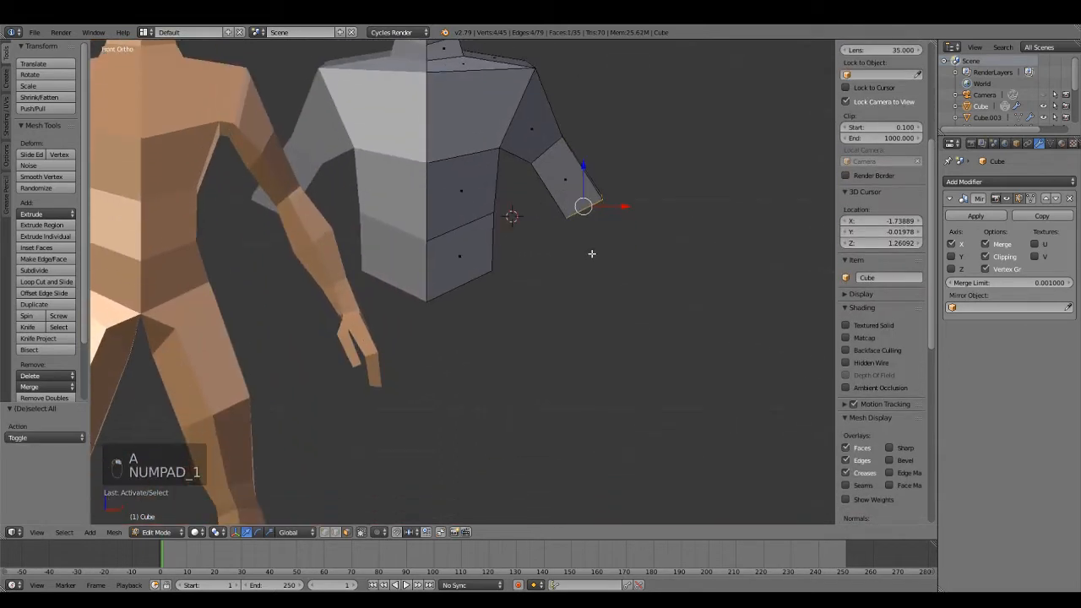
key("e")
left_click(604, 313)
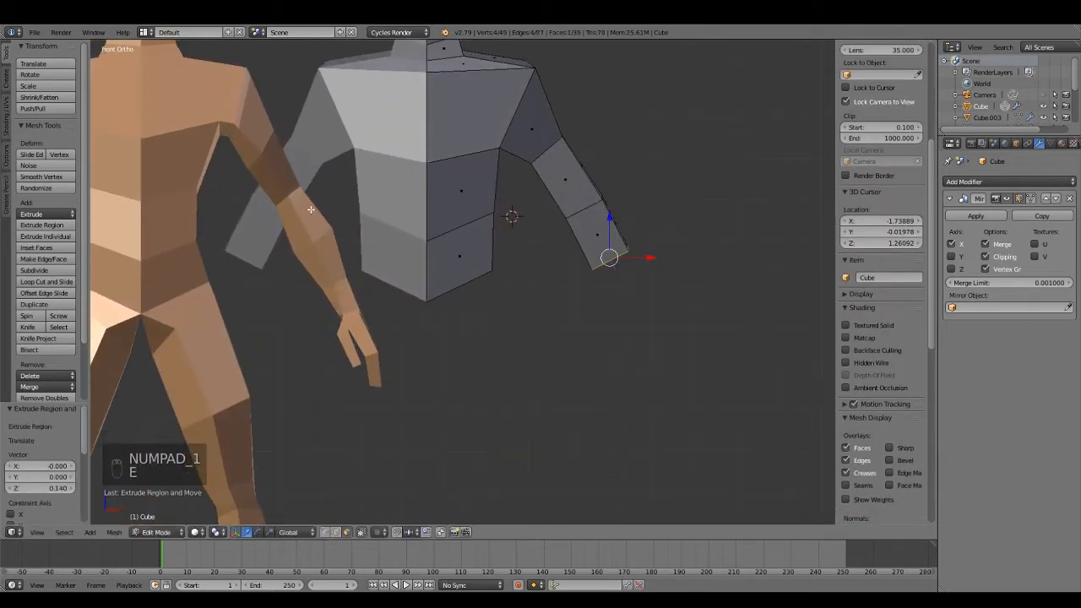
- Extrude the arm's end face two more times, by 0.144 for the forearm and 0.111 for the hand segment
middle_click_drag(580, 306, 572, 286, "shift")
key("e")
left_click(647, 344)
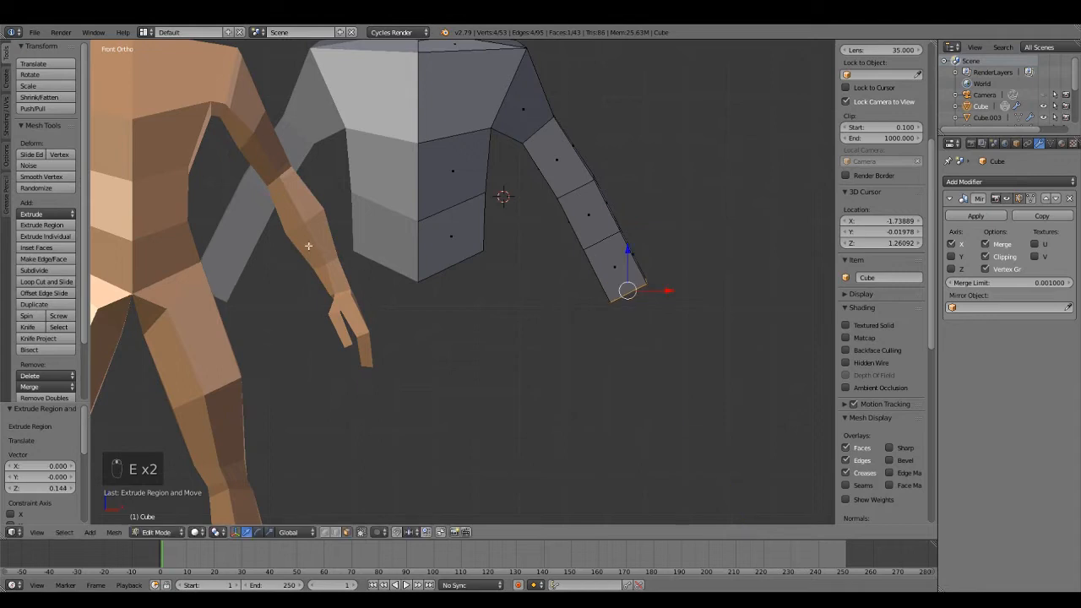
middle_click_drag(563, 322, 552, 302, "shift")
key("e")
left_click(698, 358)
scroll(697, 343, "down", 1)
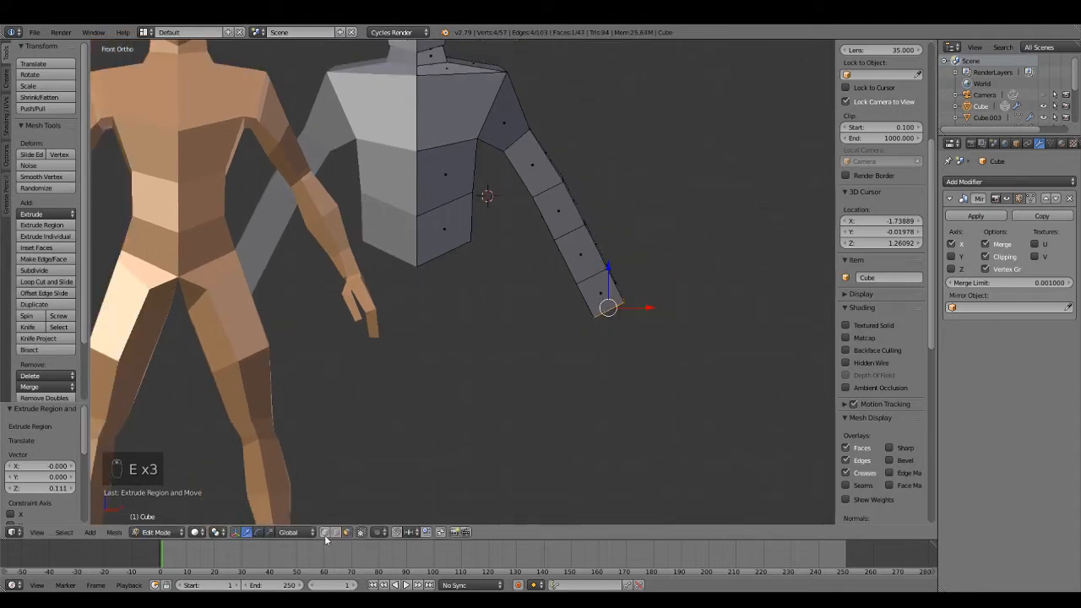
- Select the edge loop at the elbow and scale it down to narrow the joint
middle_click_drag(605, 339, 616, 372)
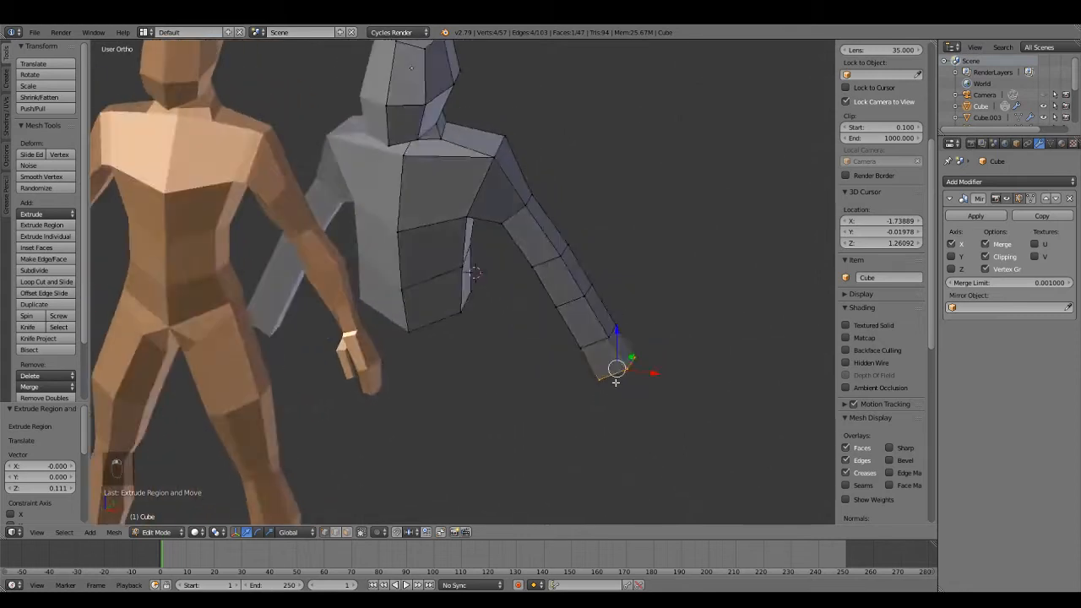
key("KP_1")
scroll(619, 374, "up", 2)
scroll(487, 287, "up", 1)
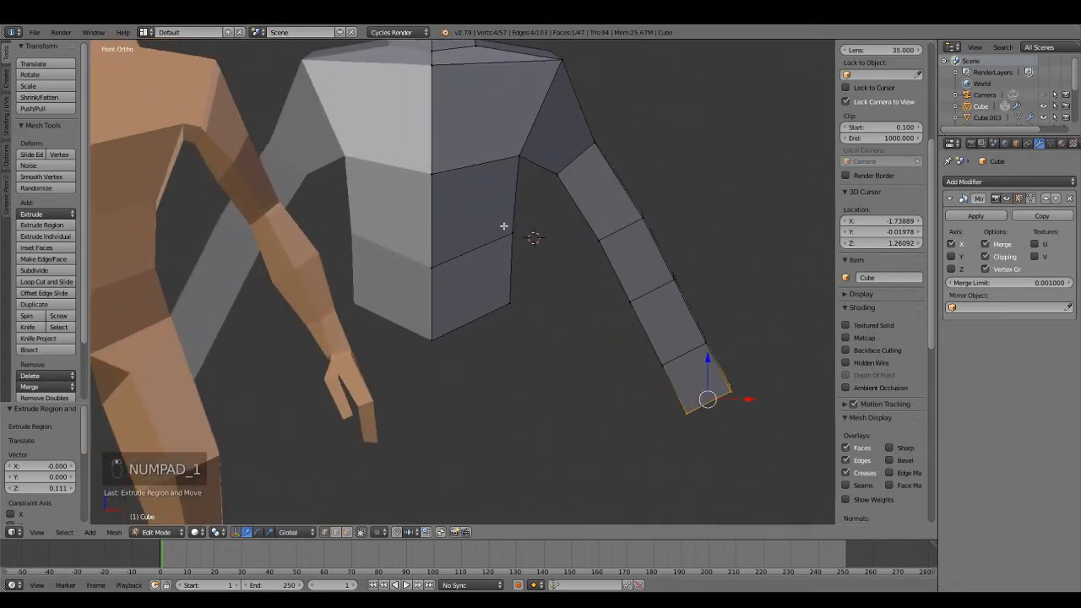
middle_click_drag(504, 226, 518, 238, "shift")
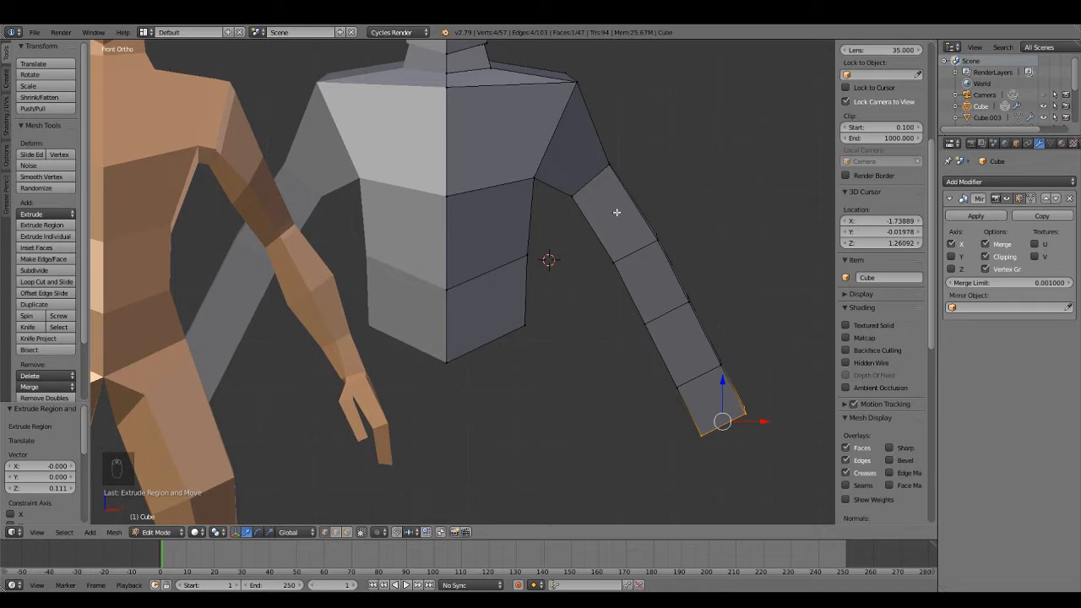
key("a")
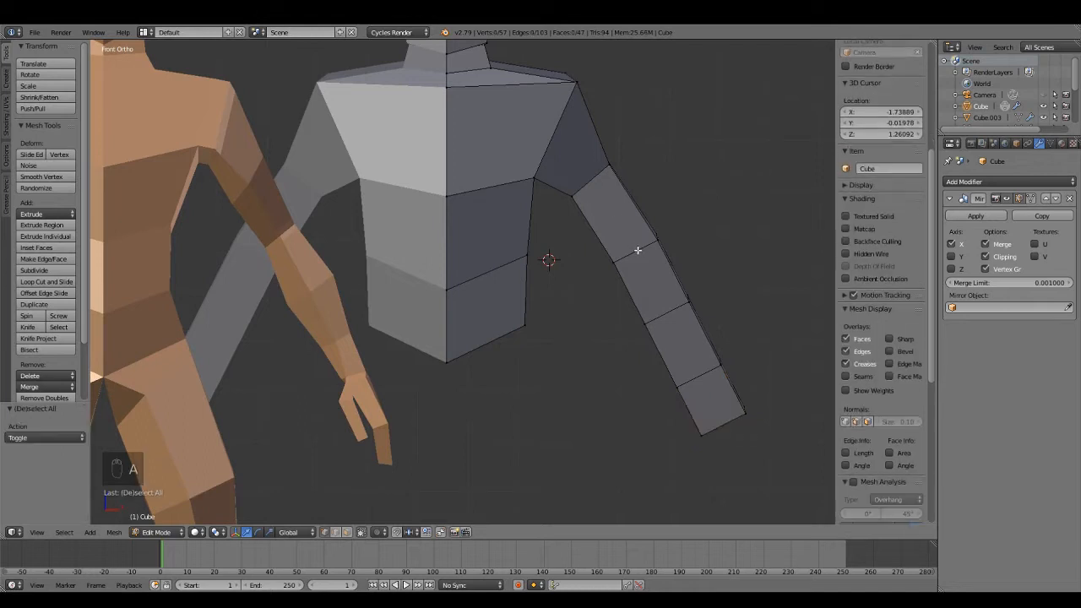
right_click(655, 245, "alt")
middle_click_drag(681, 245, 656, 261)
key("KP_1")
middle_click_drag(730, 285, 755, 337)
key("KP_1")
key("s")
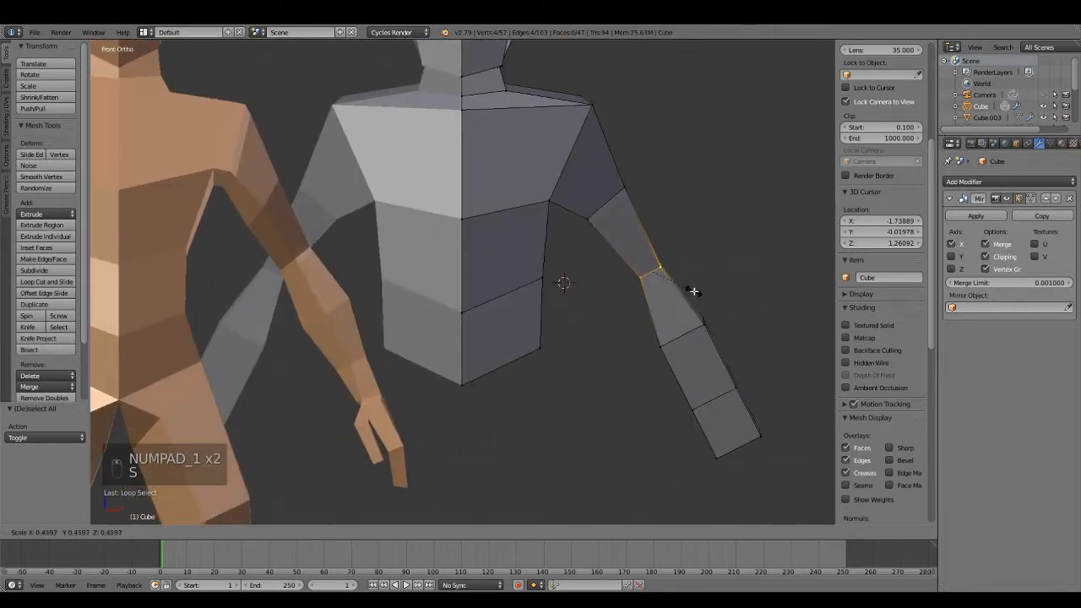
left_click(699, 295)
- Scale the mid-forearm edge loop to 1.112 and shrink the wrist loop to taper the forearm
key("a")
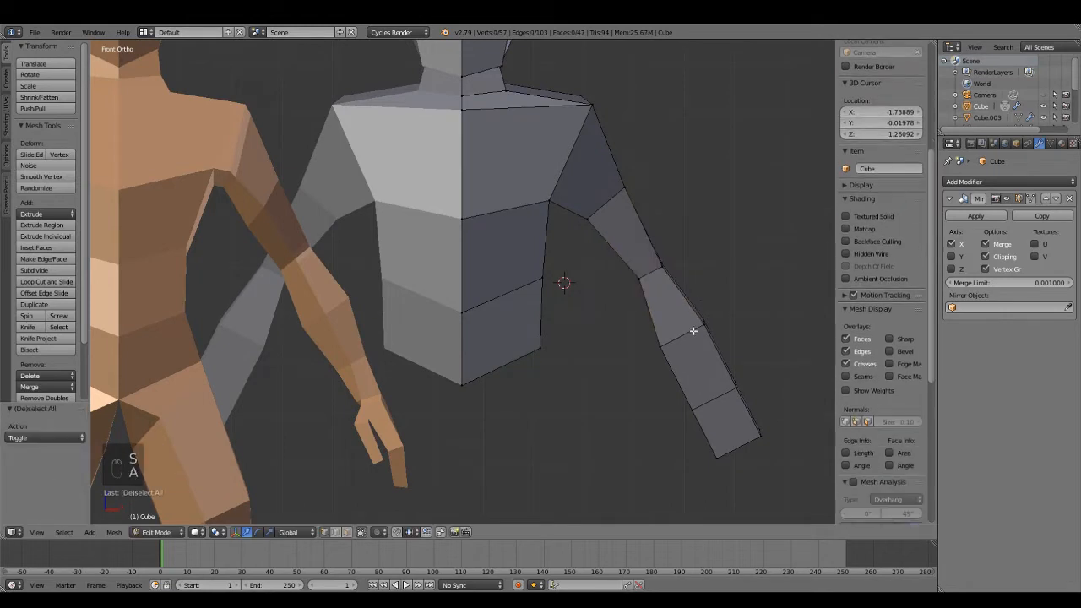
right_click(694, 336, "alt")
key("s")
left_click(747, 384)
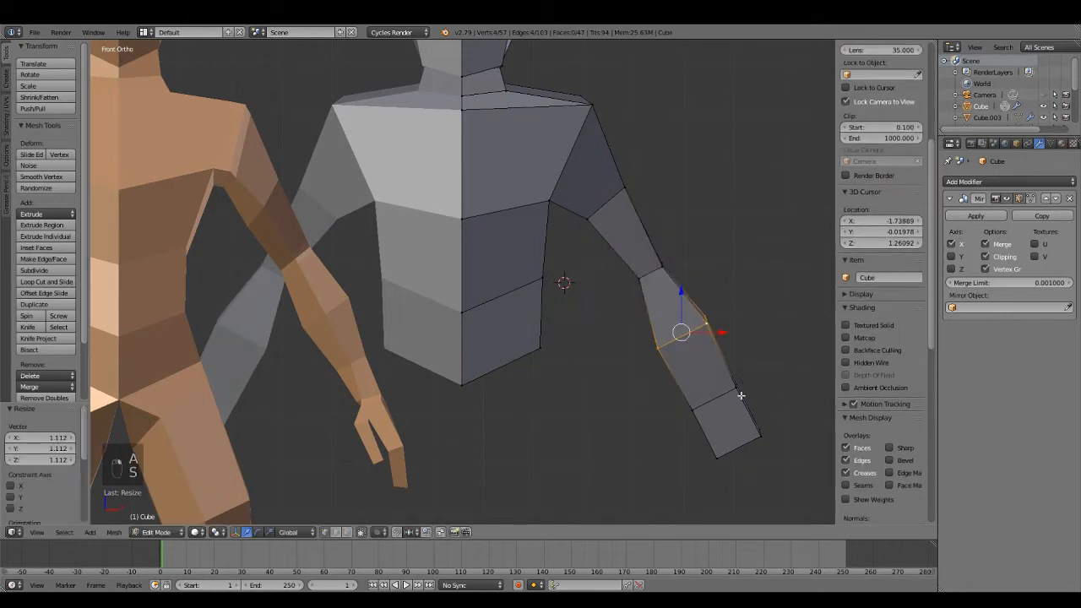
middle_click_drag(793, 470, 739, 366, "shift")
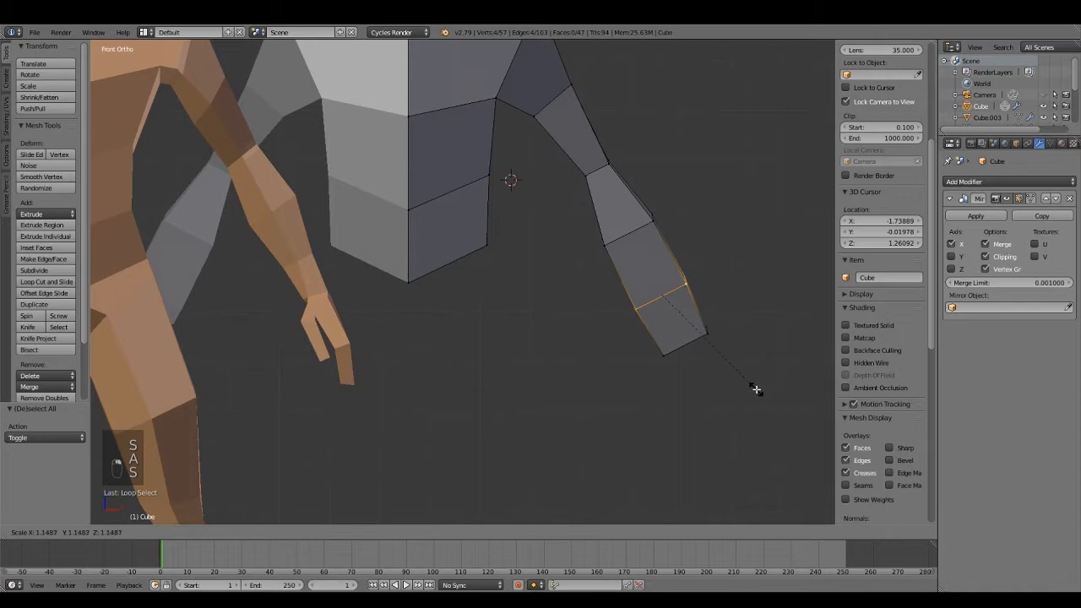
left_click(701, 353)
- Select all four vertices at the arm's free end in wireframe and scale them to 0.746
key("a")
right_click(684, 340, "alt")
middle_click_drag(729, 353, 525, 376)
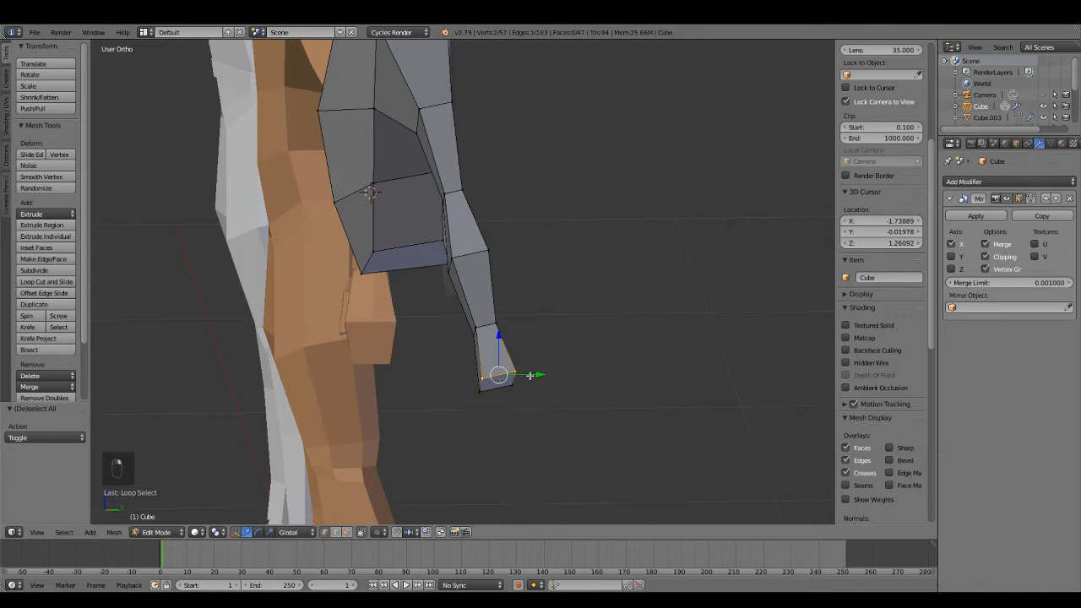
key("KP_1")
key("z")
scroll(545, 325, "up", 4)
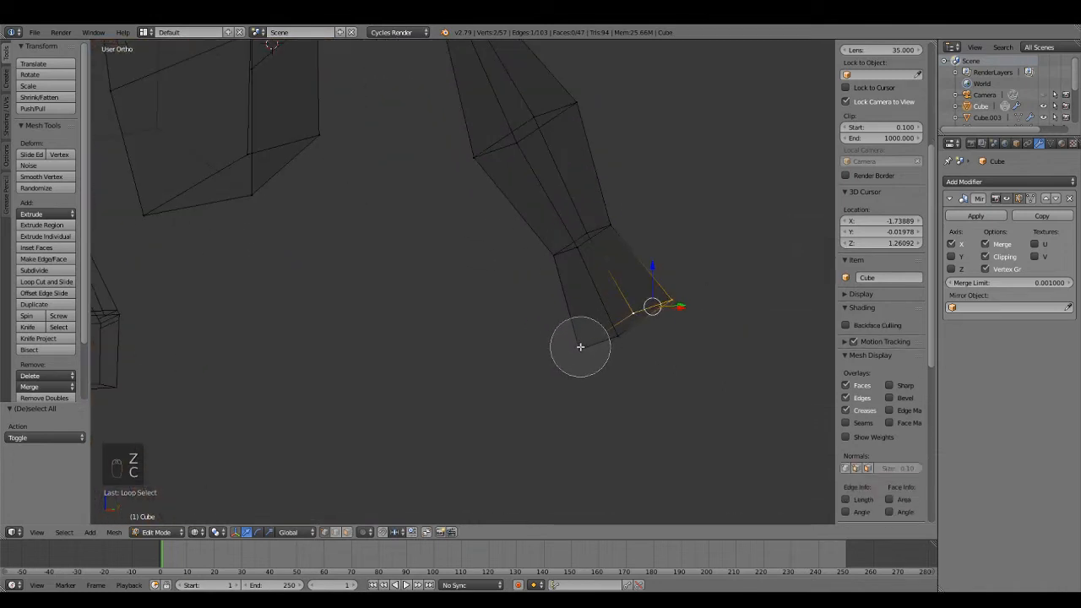
right_click(669, 310)
scroll(663, 308, "down", 3)
key("KP_1")
key("z")
key("s")
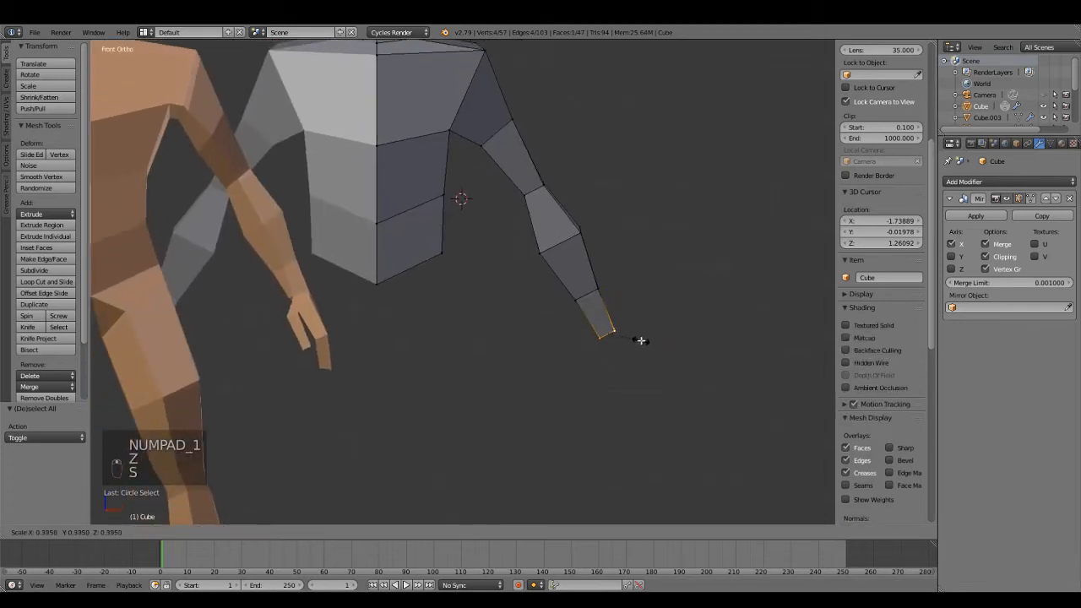
left_click(670, 348)
- In Object Mode, move the character along X, farther away from the tan reference figure
scroll(669, 346, "down", 5)
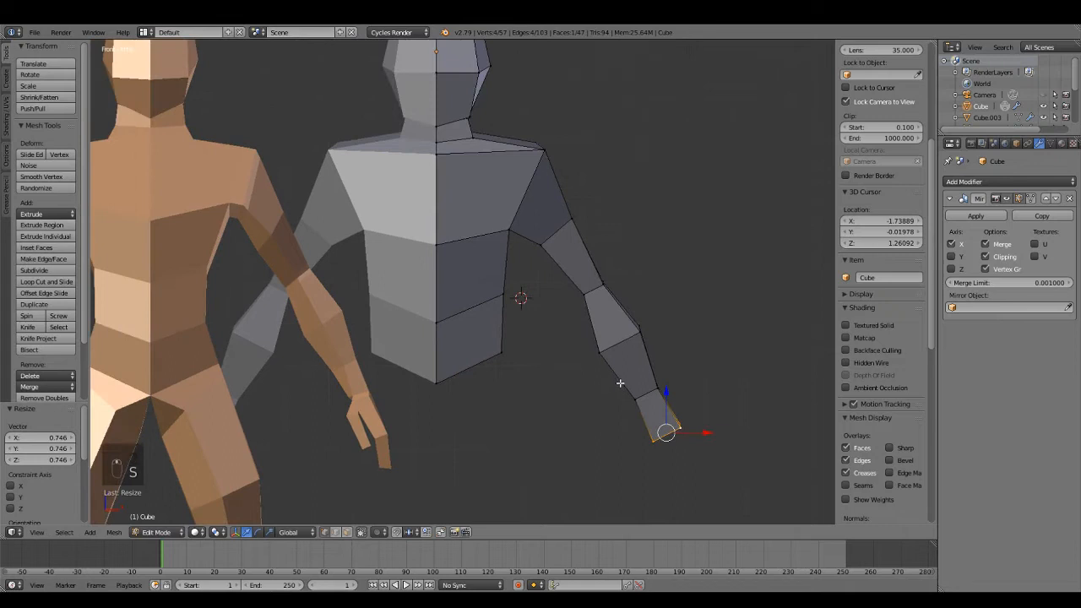
key("Tab")
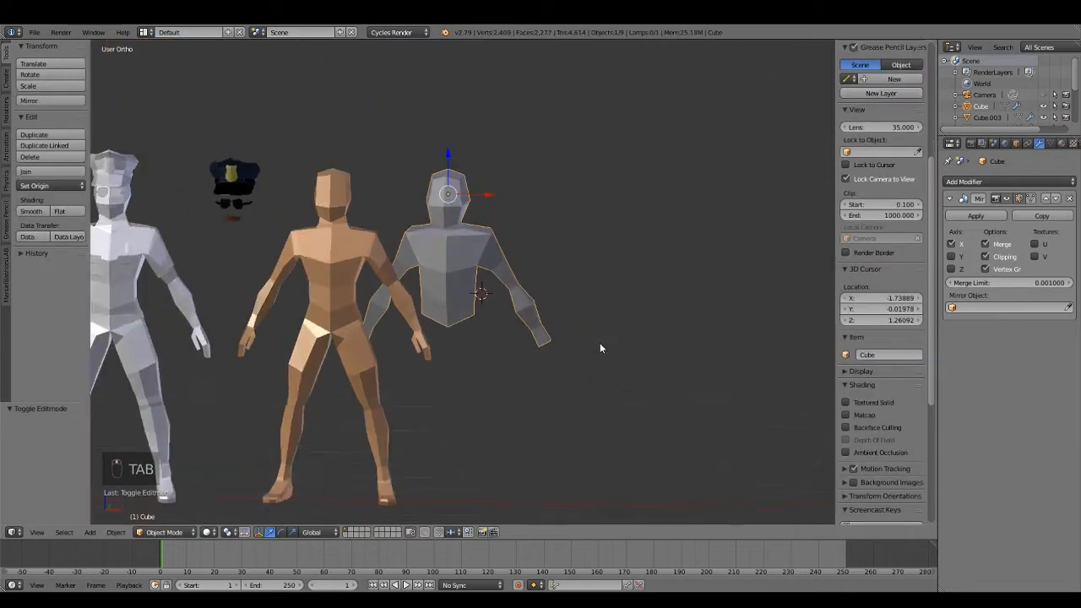
key("KP_1")
key("g")
key("x")
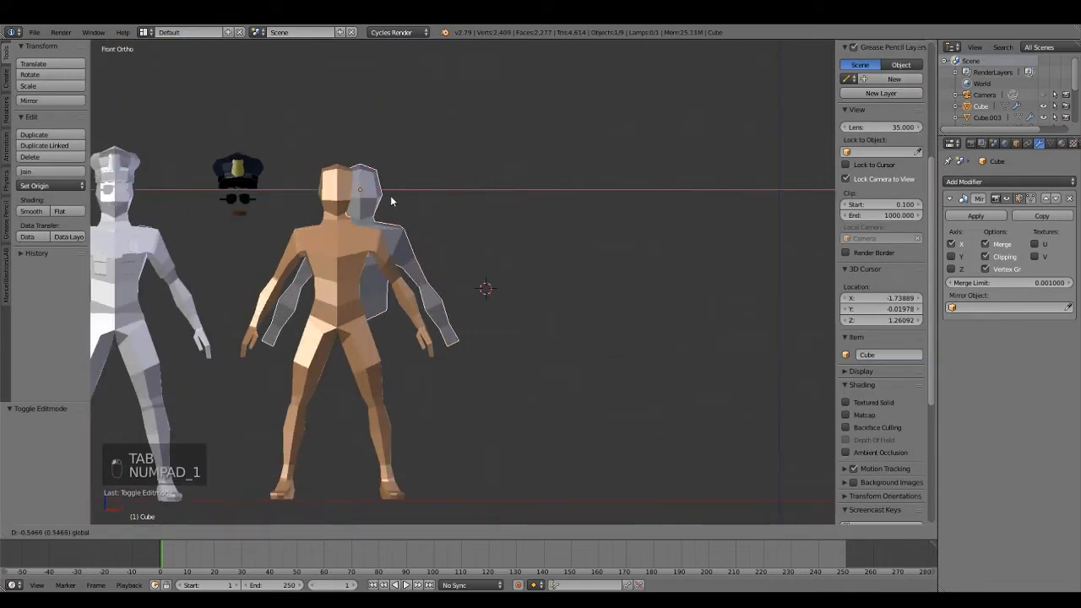
left_click_drag(370, 206, 587, 222)
- In Edit Mode wireframe, circle-select the vertices of the lower forearm and wrist end and nudge them slightly up and inward
key("Tab")
scroll(575, 317, "up", 4)
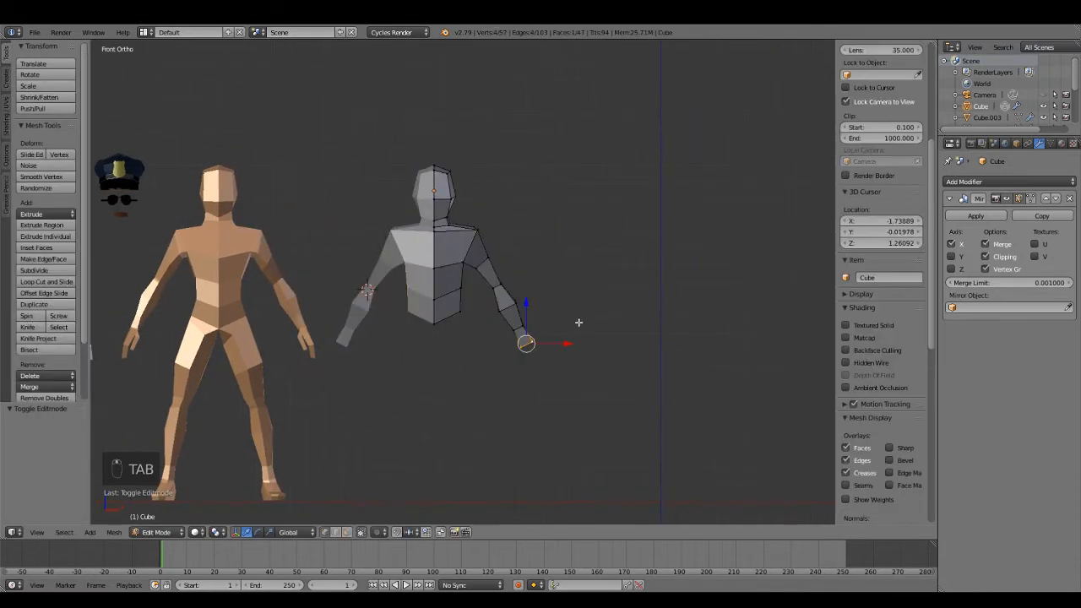
key("z")
key("a")
key("c")
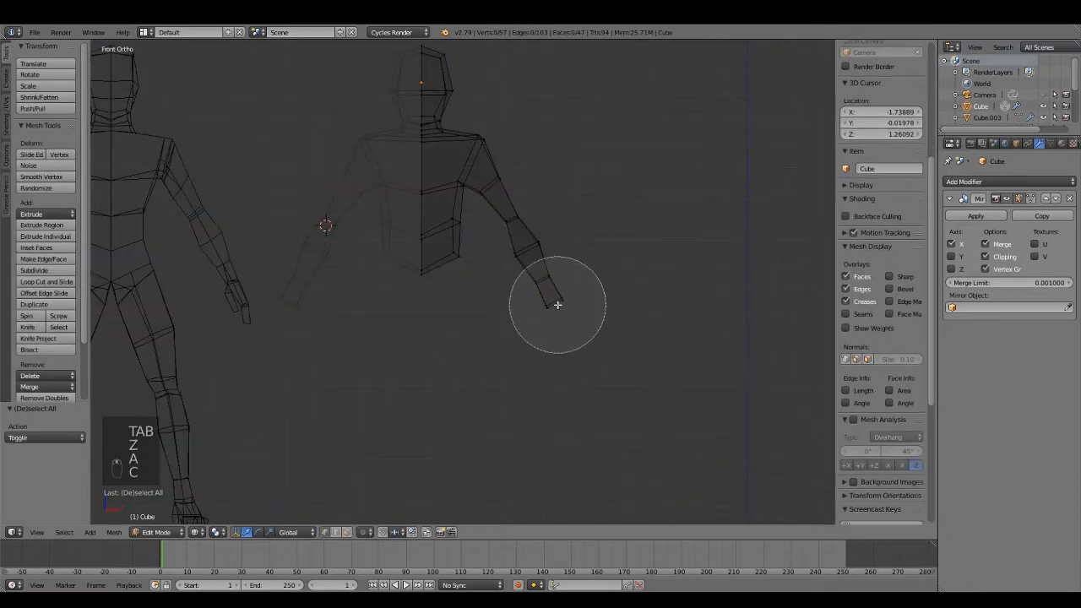
left_click(558, 304)
right_click(559, 306)
left_click(554, 298)
- Select the forearm vertices below the elbow and move them up toward the elbow to shorten the arm
scroll(553, 287, "up", 3)
key("a")
key("c")
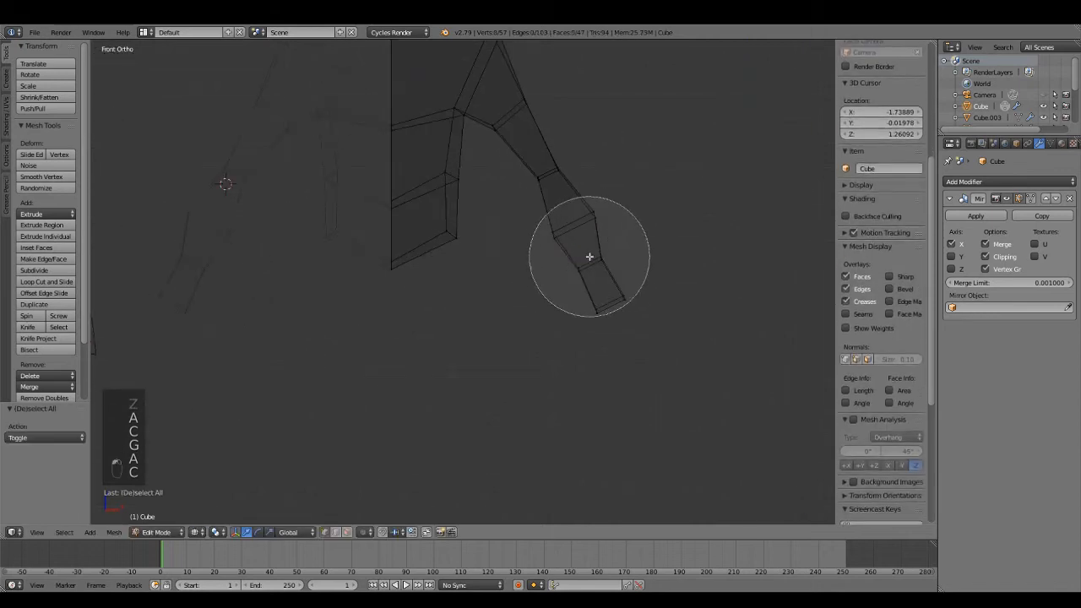
left_click(598, 271)
right_click(598, 272)
key("g")
left_click(663, 310)
- Select the elbow vertices and move them -0.008 along X and 0.007 along Z
key("a")
key("c")
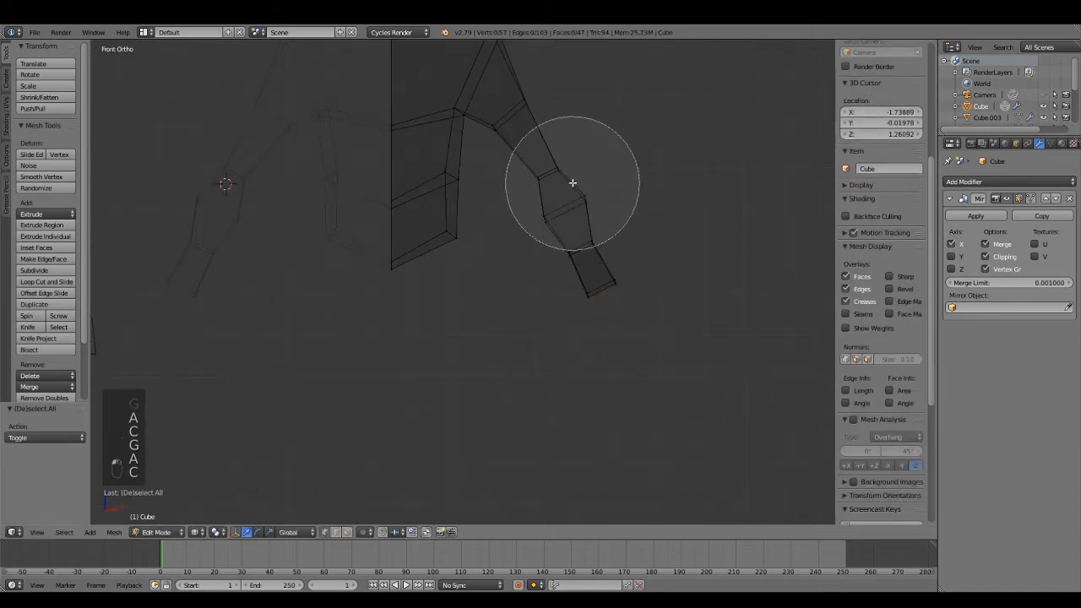
left_click(560, 166)
right_click(557, 169)
key("g")
left_click(553, 169)
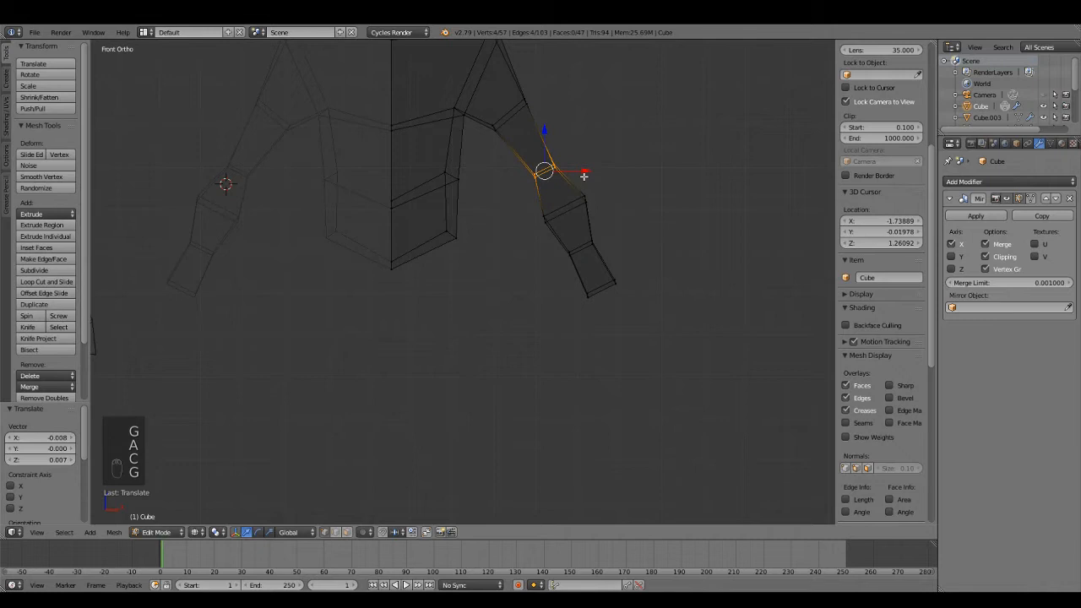
- Select the mid-forearm edge loop and scale it down to about 0.78
key("z")
scroll(500, 249, "down", 3)
key("a")
right_click(578, 271, "alt")
middle_click_drag(578, 272, 544, 314)
key("KP_1")
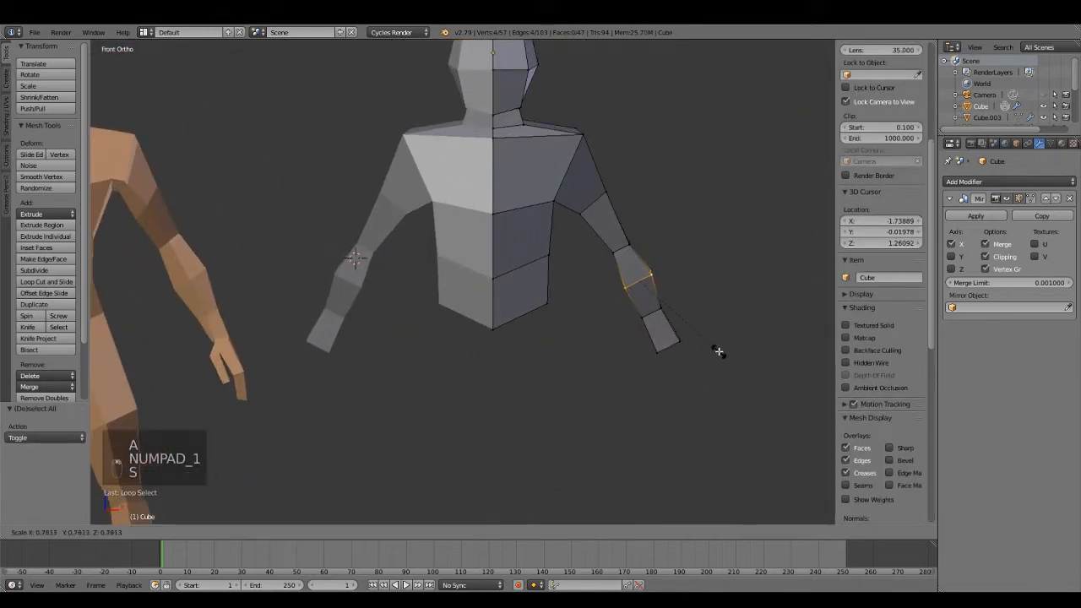
left_click(717, 350)
- Select the vertices at the arm's free end, scale them to 0.847 and move them -0.023 along X and 0.031 along Z
key("a")
key("z")
key("c")
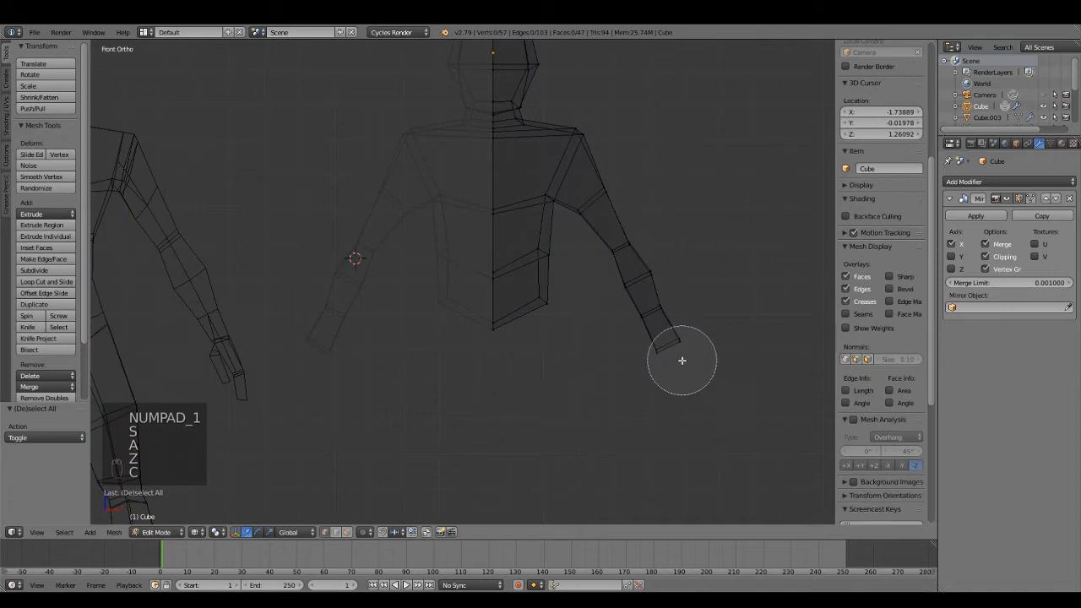
left_click(682, 361)
right_click(682, 361)
key("z")
key("s")
left_click(716, 383)
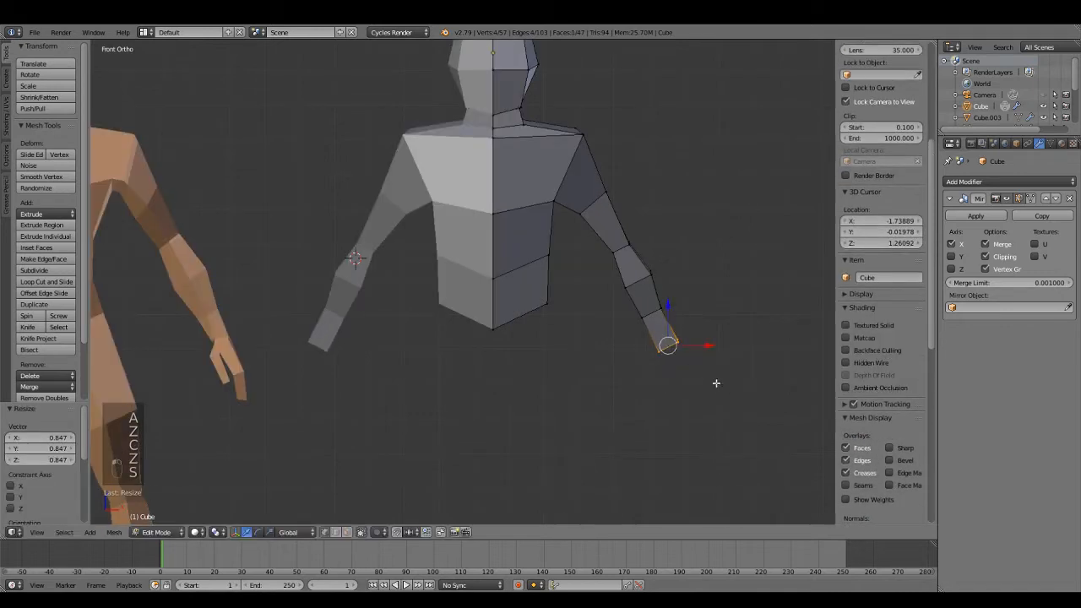
scroll(453, 391, "down", 3)
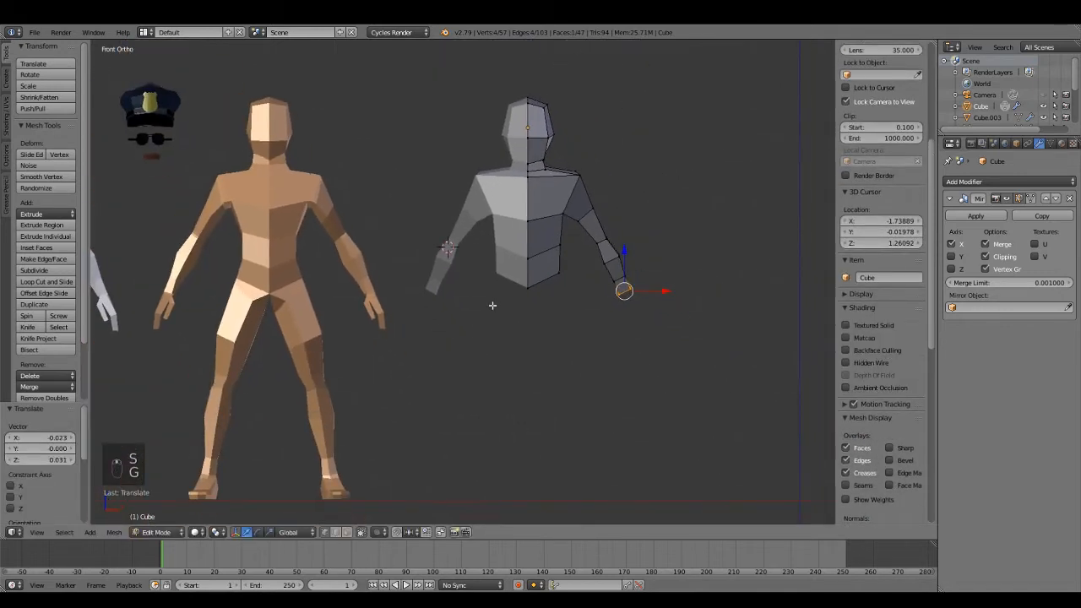
- Examine the upper body's shape in Object Mode from the front, the side and above
middle_click_drag(581, 328, 569, 393)
key("Tab")
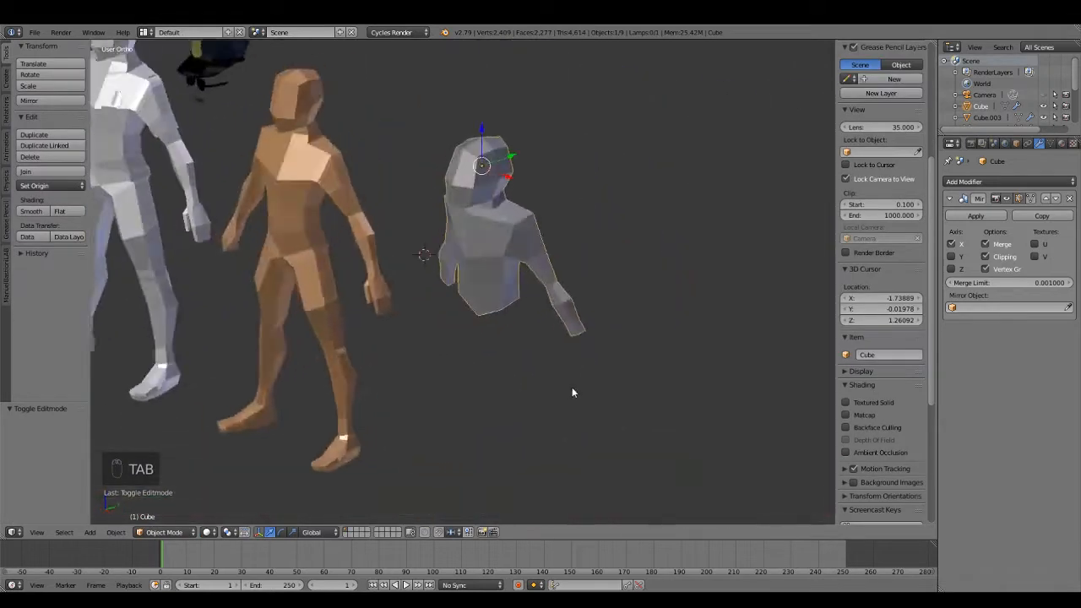
key("KP_1")
key("KP_3")
scroll(582, 353, "up", 4)
middle_click_drag(587, 324, 647, 340)
scroll(615, 352, "down", 3)
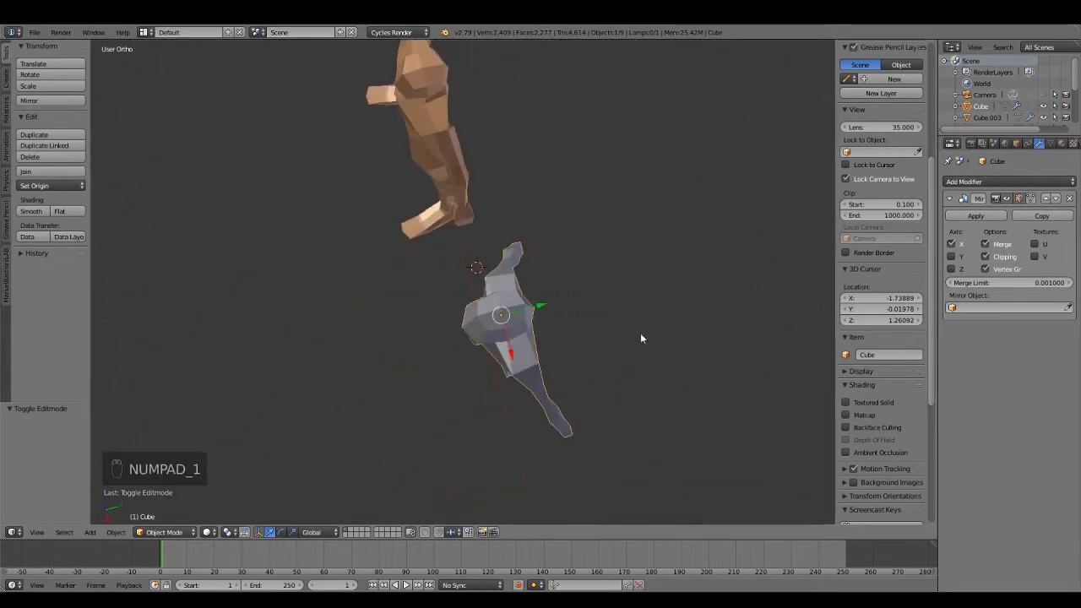
- Select the whole arm below the shoulder segment in wireframe and move it -0.047 along Y
key("KP_1")
key("Tab")
scroll(591, 330, "up", 4)
key("z")
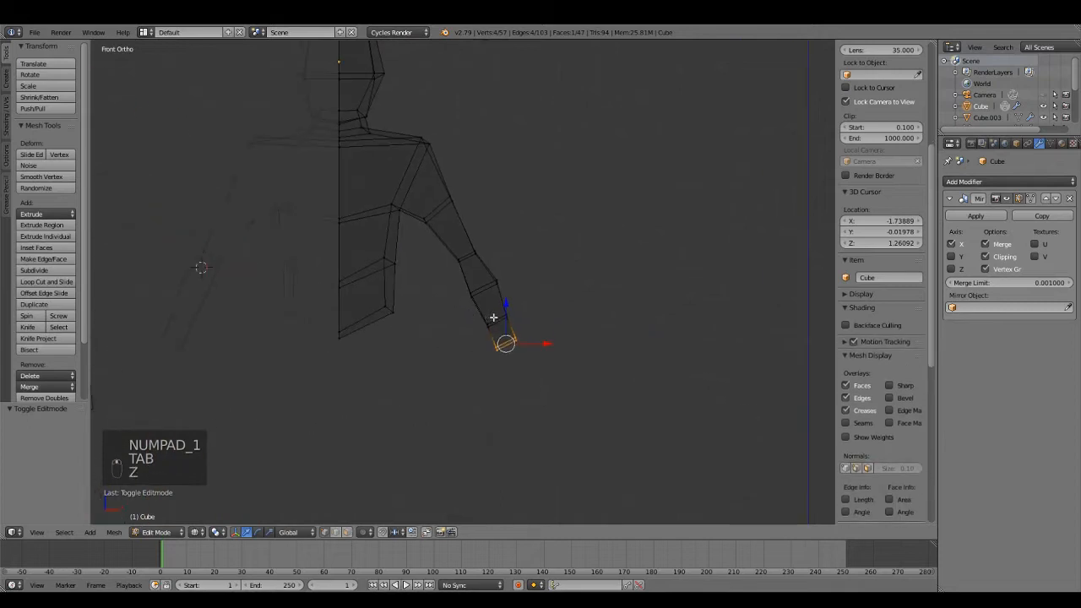
key("a")
key("c")
left_click_drag(493, 313, 463, 249)
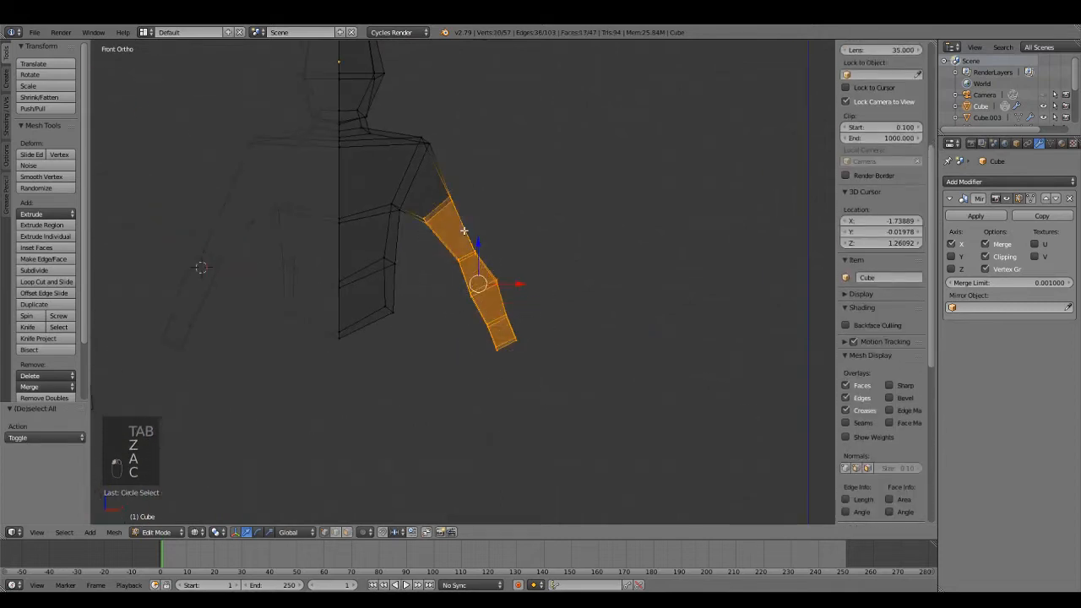
key("KP_3")
key("z")
scroll(631, 333, "up", 1)
left_click_drag(601, 285, 586, 293)
middle_click_drag(588, 294, 624, 307)
- Select the arm from the elbow down to its free end and move it -0.026 along Y
key("KP_1")
key("z")
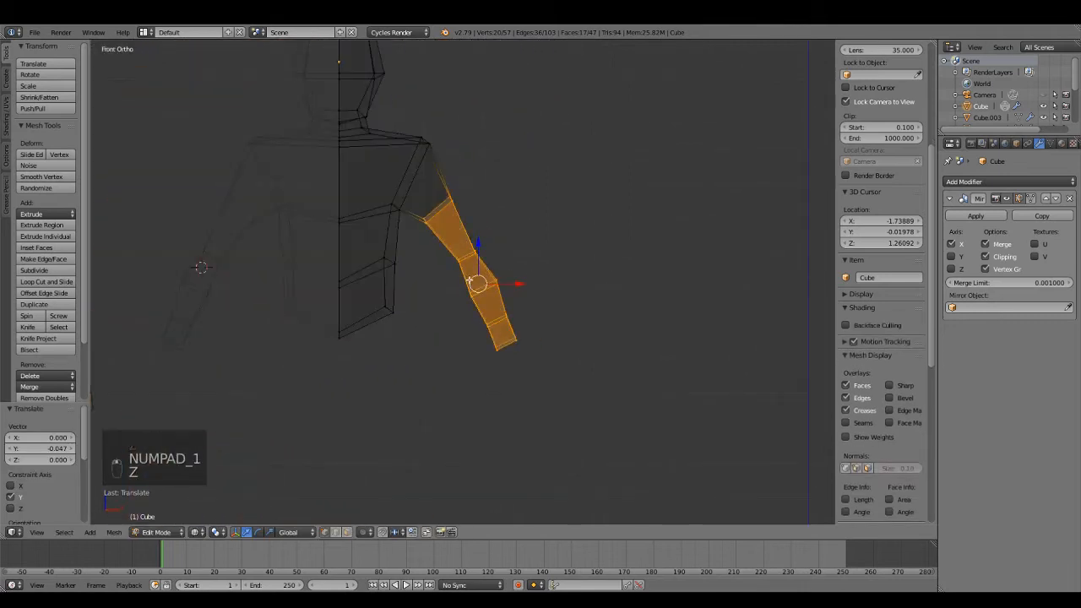
key("a")
key("c")
left_click_drag(477, 277, 517, 348)
right_click(534, 411)
key("KP_3")
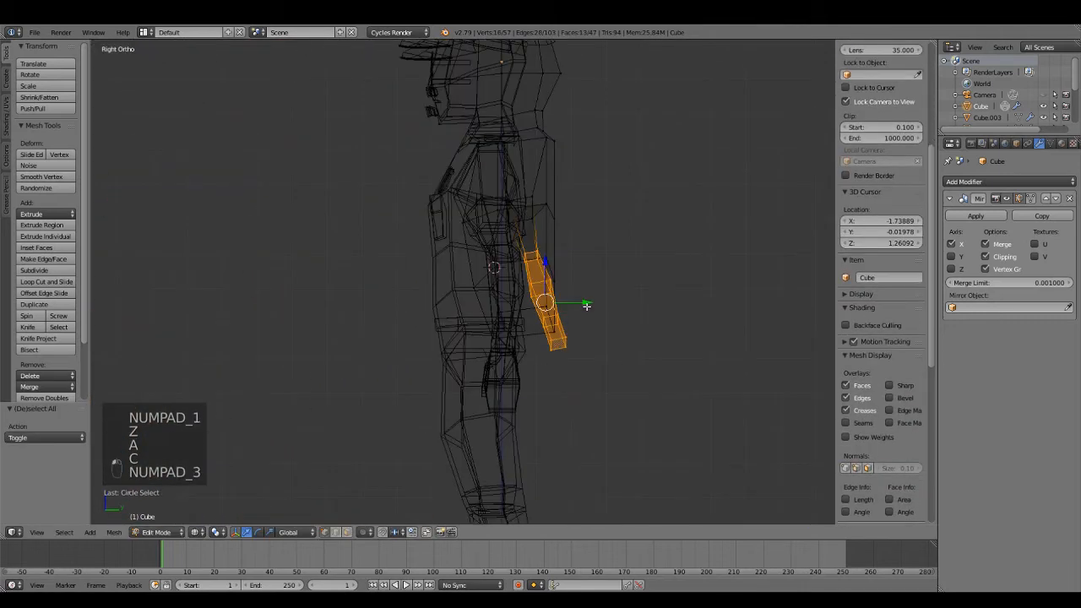
key("z")
left_click_drag(587, 306, 571, 313)
- Select the arm from the mid-forearm loop down to its end and move it about -0.028 along Y
key("KP_1")
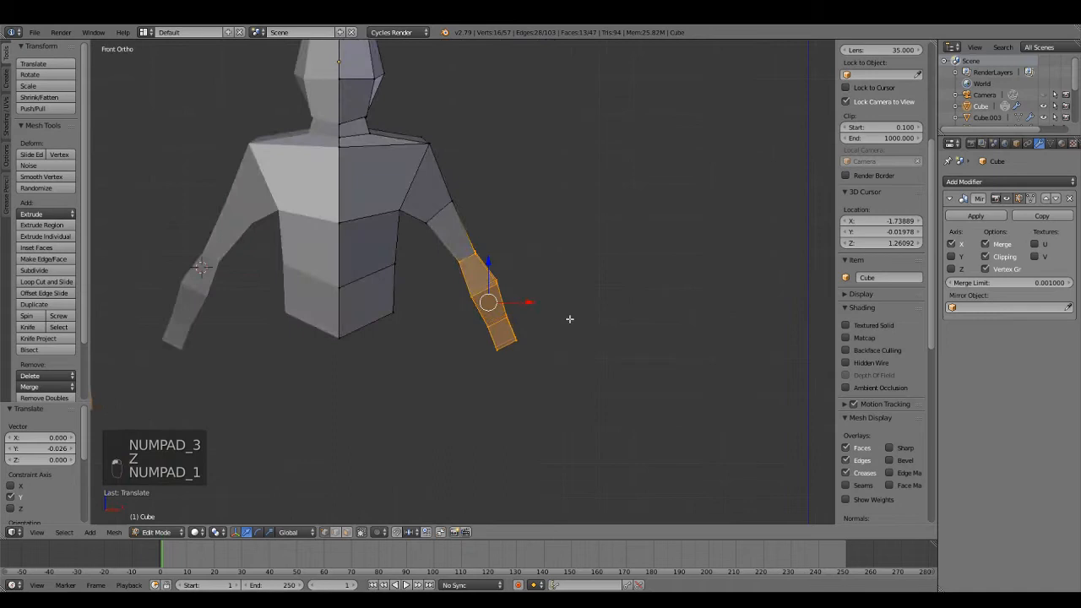
key("z")
key("c")
right_click(490, 312)
key("a")
key("c")
left_click(495, 312)
right_click(509, 320)
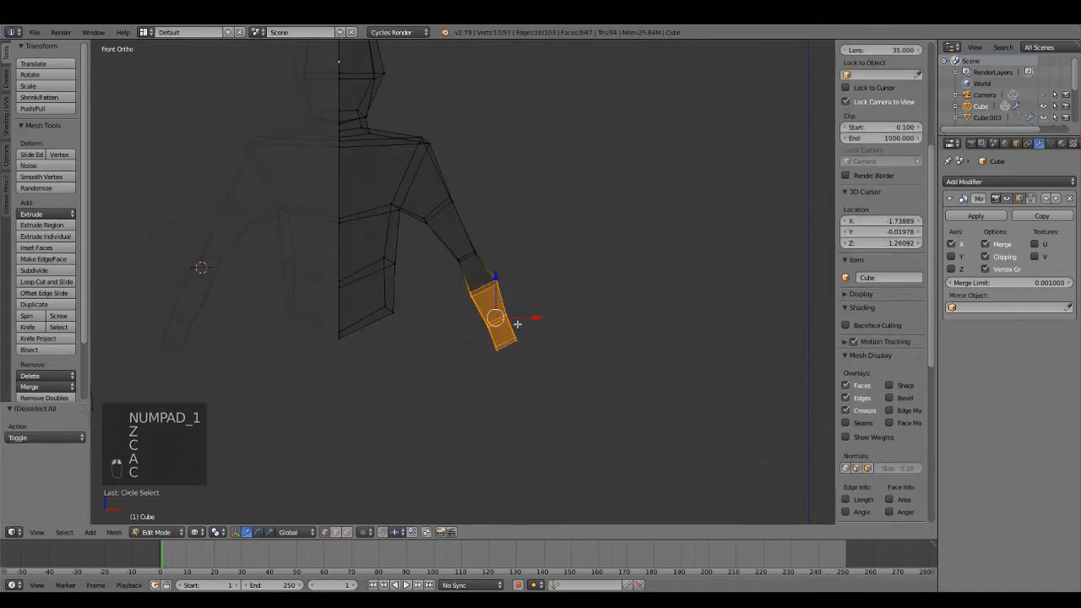
key("KP_3")
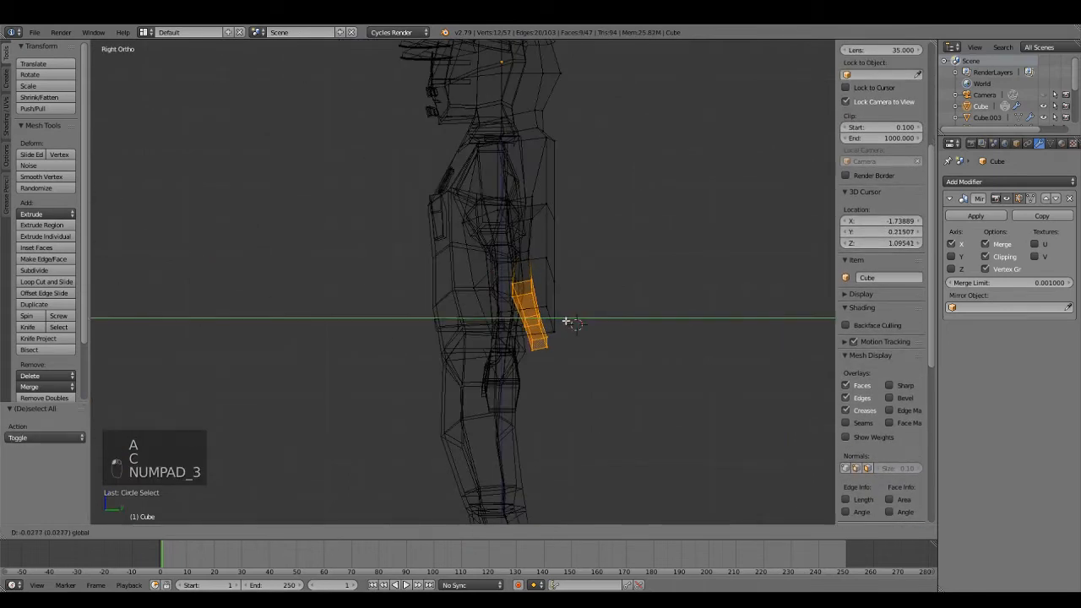
left_click_drag(566, 321, 567, 321)
- Select only the last arm segment, from the wrist to the free end, and move it forward along Y
key("a")
key("a")
key("KP_1")
scroll(554, 335, "up", 3)
key("z")
key("z")
key("c")
scroll(535, 371, "down", 3)
right_click(537, 372)
left_click(536, 370)
key("c")
left_click(540, 374)
right_click(536, 374)
key("KP_3")
key("z")
scroll(581, 357, "down", 5)
scroll(582, 354, "up", 3)
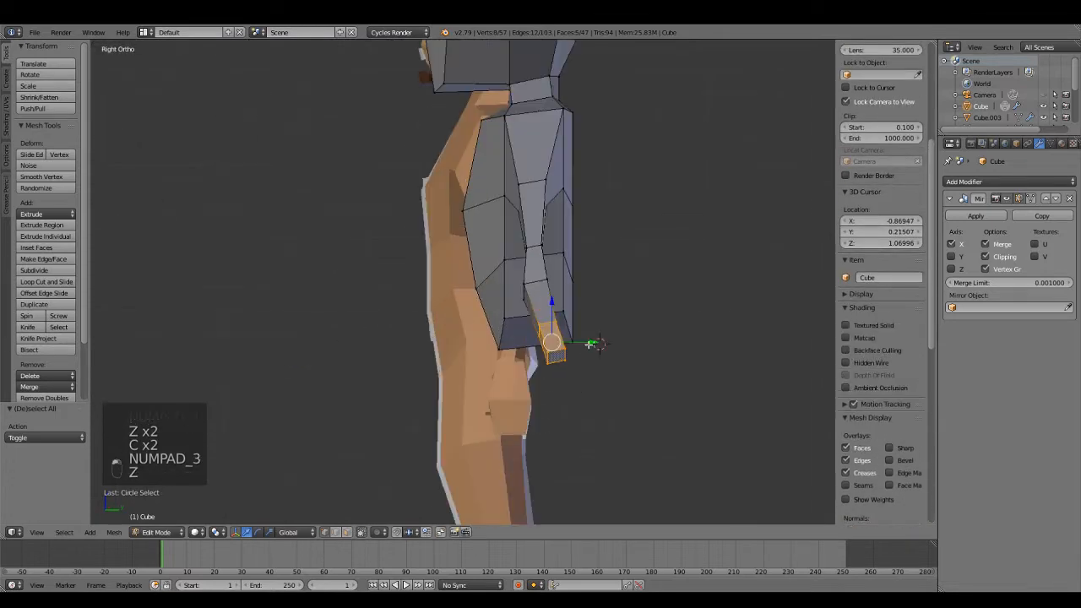
left_click_drag(591, 344, 564, 350)
left_click(575, 350)
- Select the four vertices at the arm's free end and move them 0.008 along Y
middle_click_drag(575, 350, 611, 393)
key("a")
key("a")
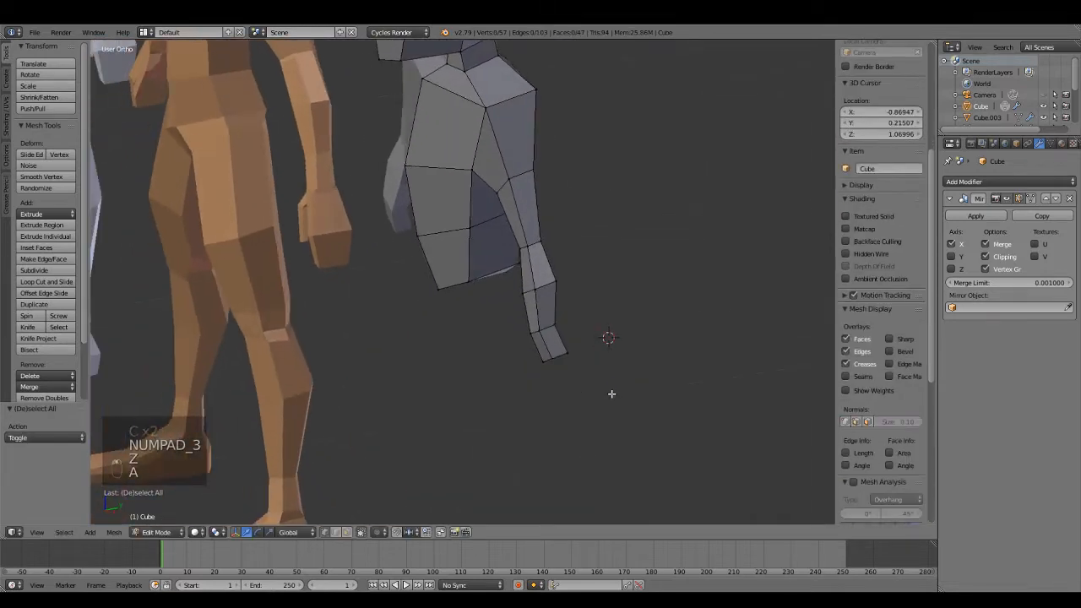
key("c")
key("a")
key("c")
left_click(562, 367)
right_click(560, 371)
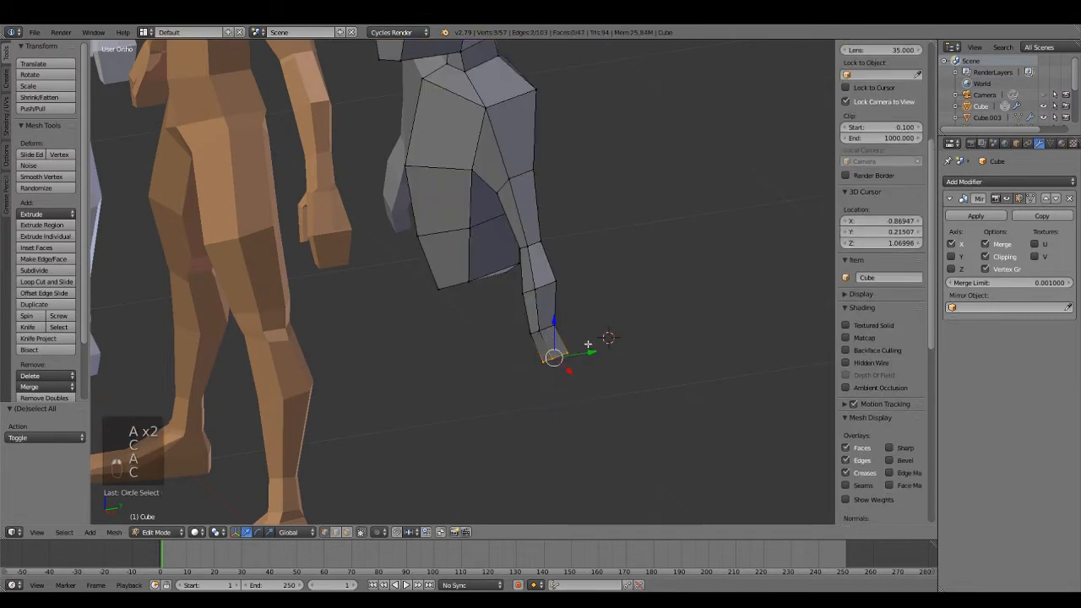
key("z")
key("c")
key("KP_3")
left_click_drag(572, 357, 566, 356)
key("z")
scroll(552, 343, "down", 3)
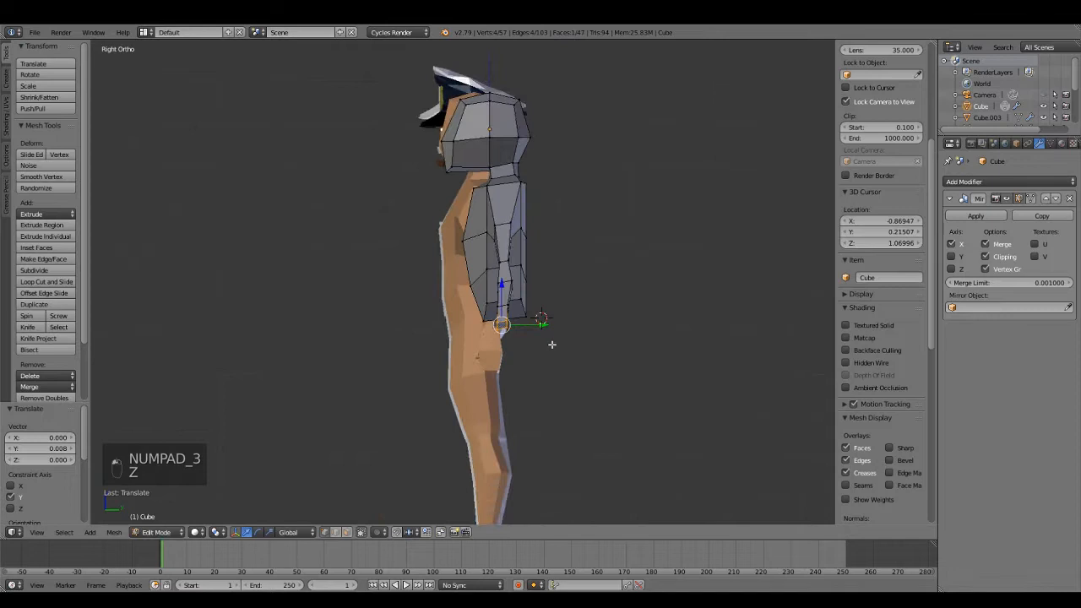
- In Object Mode, move the character 0.368 along Y, away from the reference figure
middle_click_drag(552, 343, 579, 358)
middle_click_drag(520, 319, 538, 371, "shift")
scroll(539, 371, "up", 2)
scroll(539, 363, "up", 2)
middle_click_drag(538, 295, 512, 417, "shift")
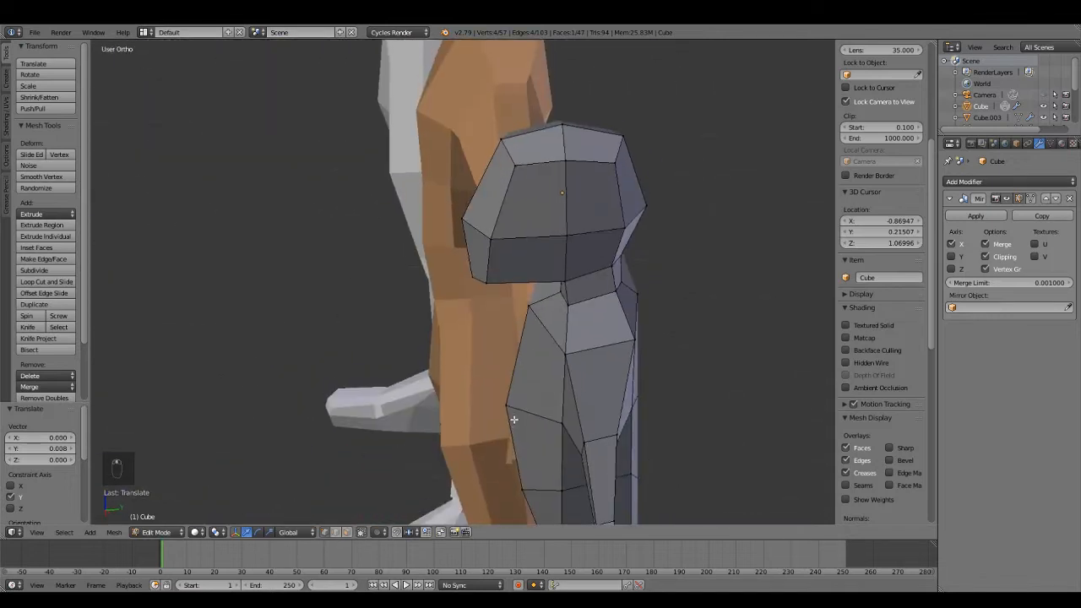
scroll(502, 346, "down", 3)
key("Tab")
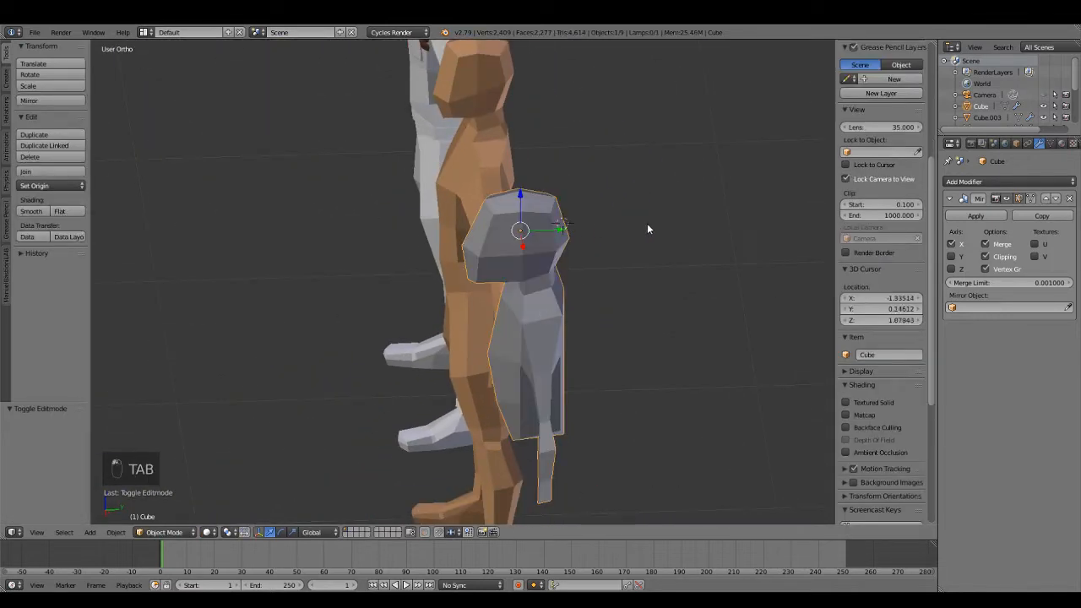
left_click_drag(568, 238, 670, 278)
- Examine the tan reference figure's arm and its mesh in Edit Mode from several angles
scroll(603, 262, "up", 3)
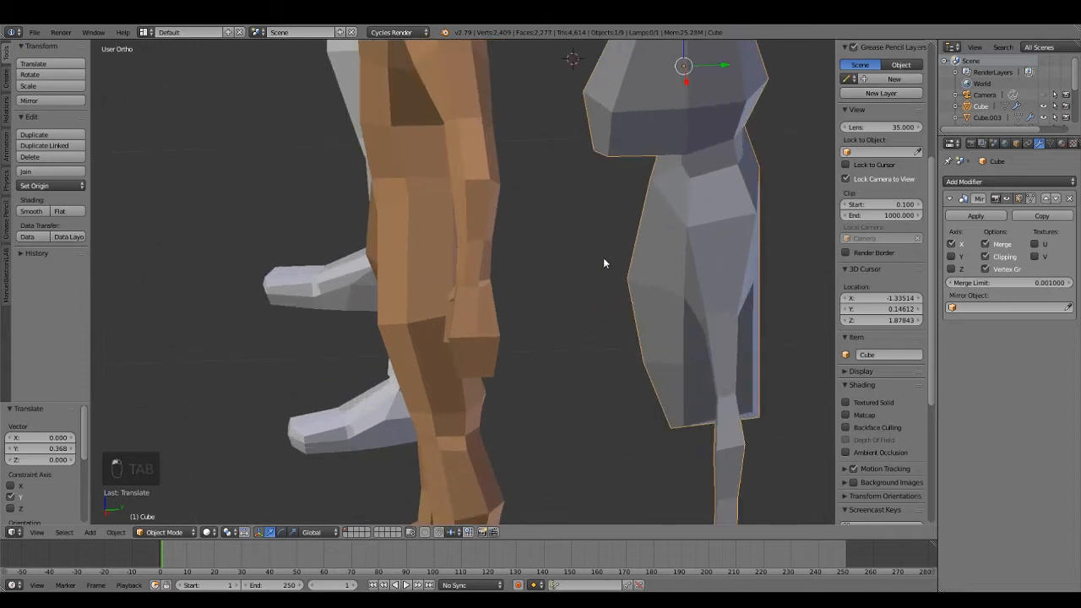
middle_click_drag(487, 288, 632, 335)
right_click(430, 338)
middle_click_drag(468, 294, 684, 155)
key("Tab")
middle_click_drag(625, 171, 675, 253)
key("Tab")
key("KP_1")
- In Edit Mode on the new character, insert a single loop cut running across the chest and lengthwise down the arm
middle_click_drag(631, 297, 537, 310, "shift")
scroll(527, 317, "up", 4)
key("Tab")
middle_click_drag(494, 349, 405, 374)
scroll(405, 374, "down", 2)
scroll(524, 346, "up", 3)
middle_click_drag(555, 337, 490, 341)
scroll(499, 334, "up", 1)
key("a")
key("a")
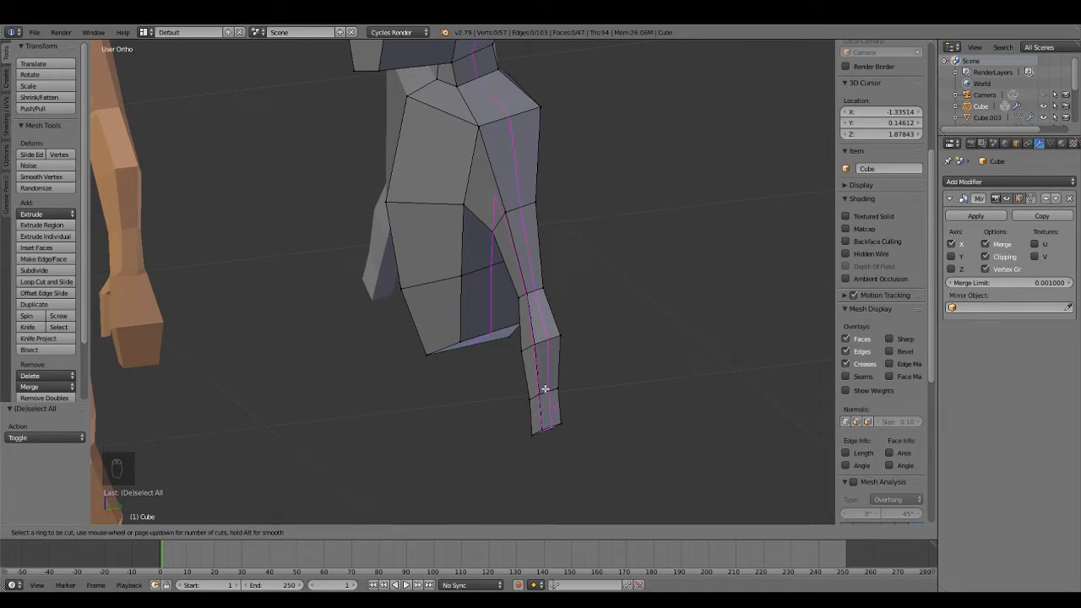
middle_click_drag(247, 336, 430, 371, "shift")
middle_click_drag(602, 372, 374, 380, "shift")
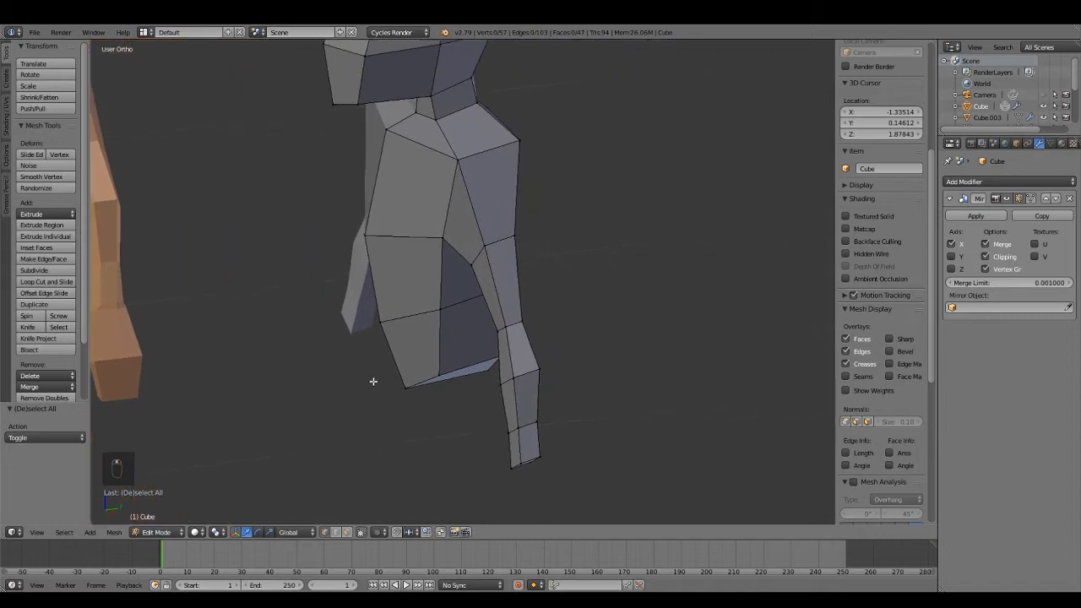
key("KP_1")
middle_click_drag(439, 346, 515, 284)
scroll(525, 277, "up", 2)
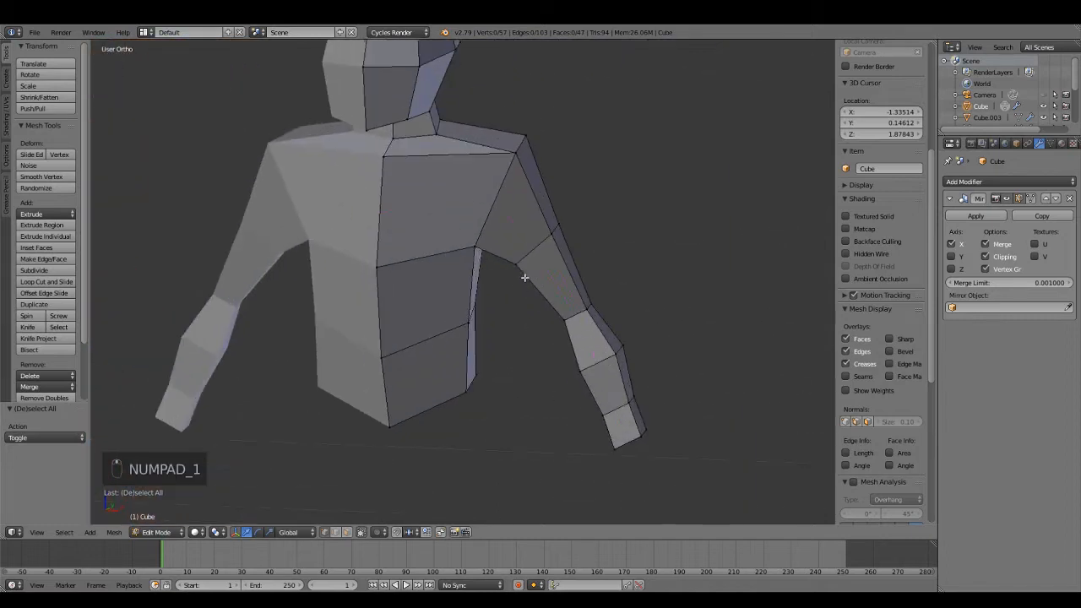
left_click(527, 256)
left_click(527, 256)
- Move the new lengthwise loop slightly forward along Y to round out the chest and arm
middle_click_drag(571, 296, 438, 314)
scroll(537, 292, "up", 1)
key("g")
key("y")
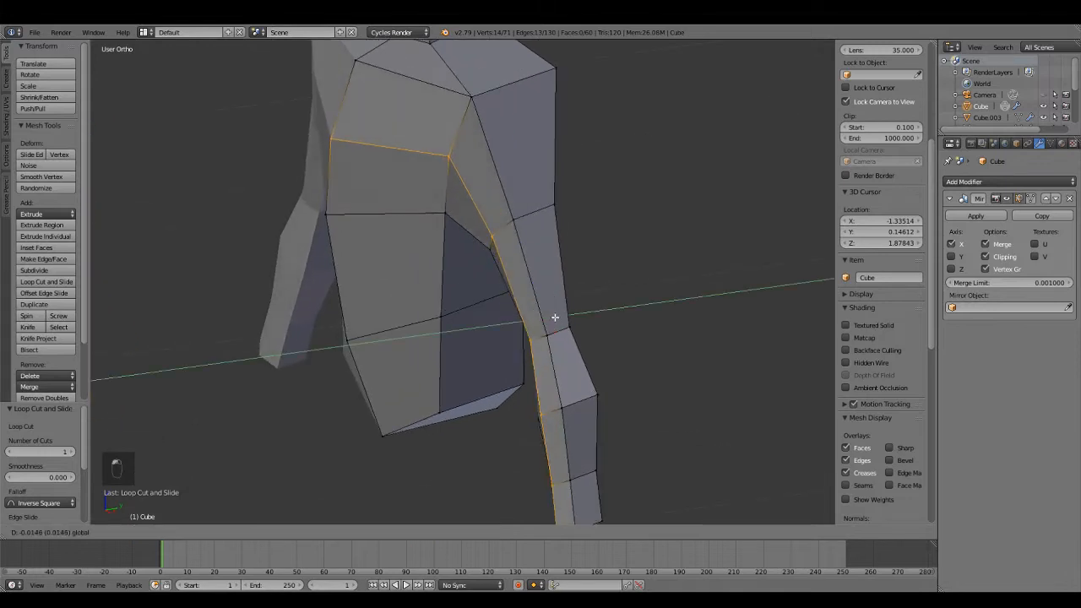
left_click(551, 317)
scroll(552, 317, "down", 1)
middle_click_drag(551, 317, 444, 339)
key("a")
- Select the lengthwise edge chain down the back of the arm and move it about 0.025 along Y
middle_click_drag(362, 379, 315, 382)
scroll(377, 388, "up", 3)
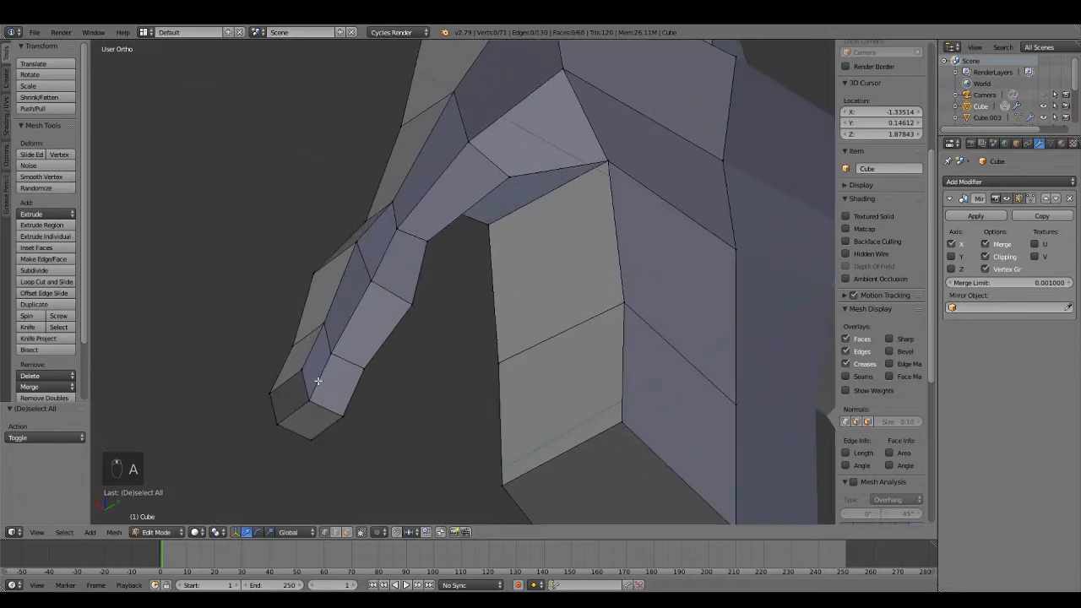
right_click(315, 385)
right_click(369, 290, "shift")
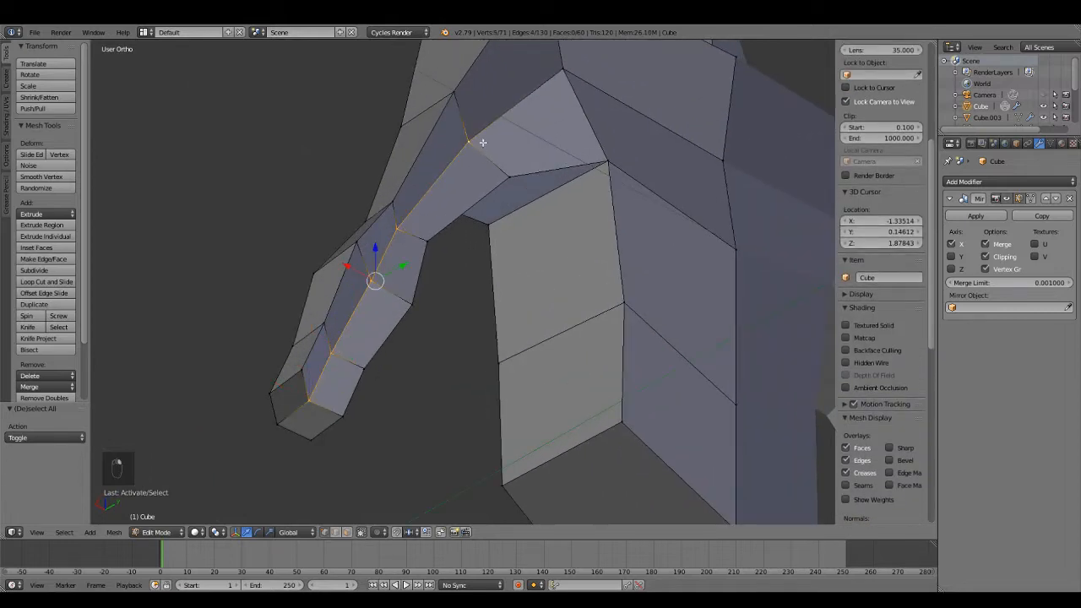
key("KP_1")
key("KP_3")
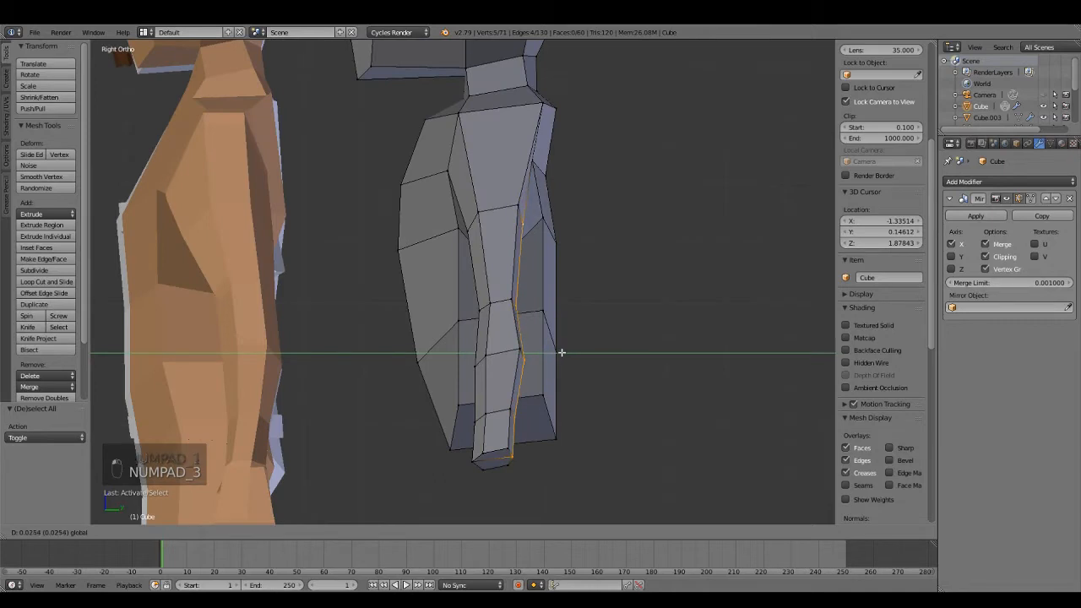
left_click_drag(561, 353, 560, 353)
middle_click_drag(560, 353, 723, 354)
- Check the rounded arms and torso from the front in Object Mode
key("Tab")
scroll(530, 279, "down", 6)
key("KP_1")
scroll(605, 304, "up", 5)
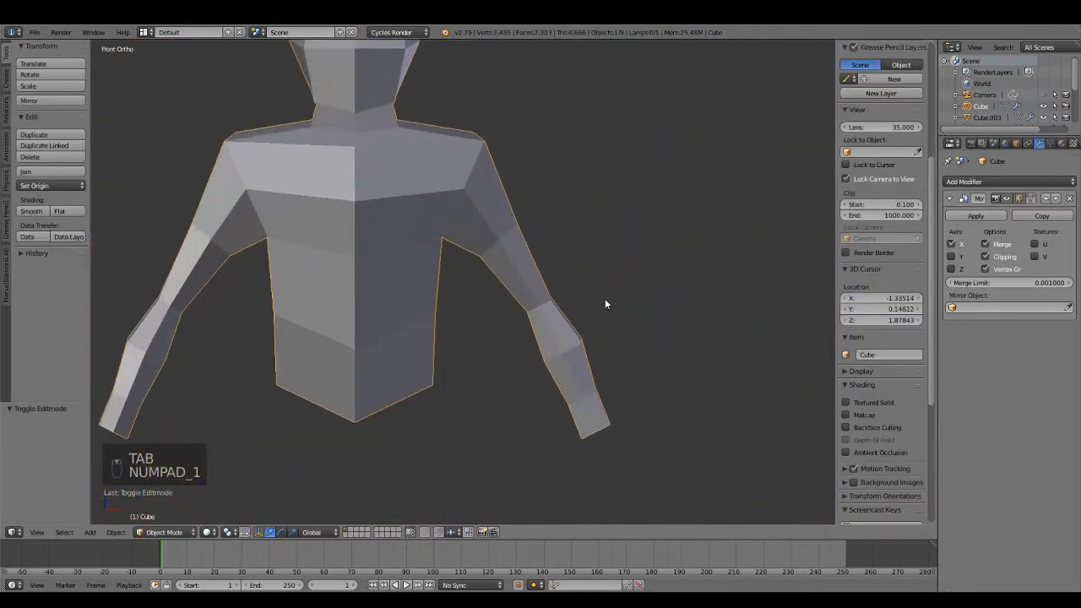
scroll(605, 299, "down", 6)
middle_click_drag(622, 309, 685, 287, "shift")
scroll(570, 368, "up", 3)
middle_click_drag(575, 354, 529, 309, "shift")
- In Edit Mode with face selection, select the torso's bottom face and rotate it 4.71° in front view
key("Tab")
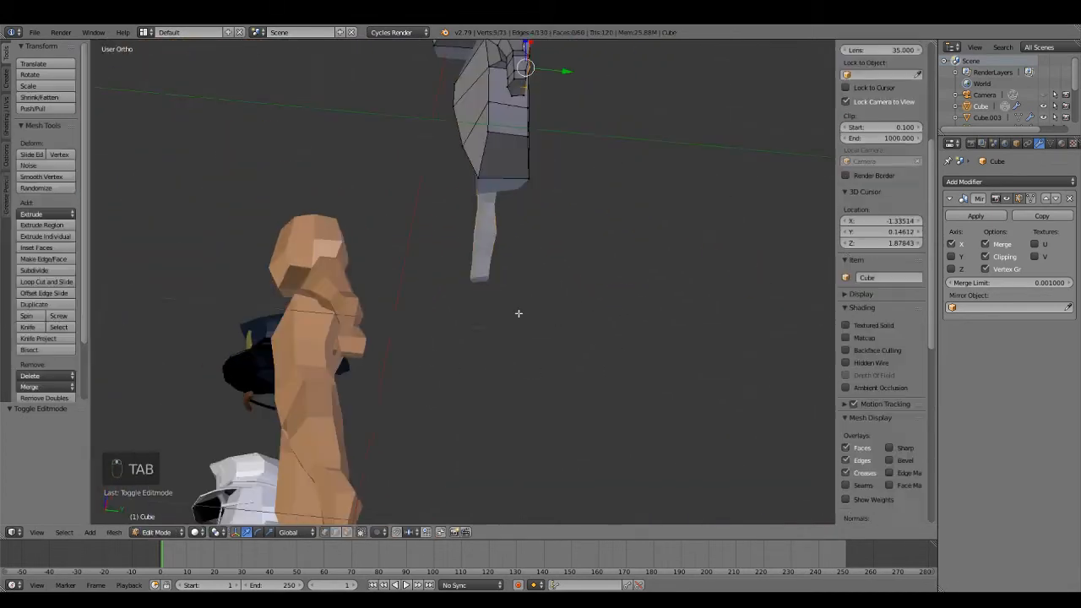
left_click(347, 532)
key("KP_1")
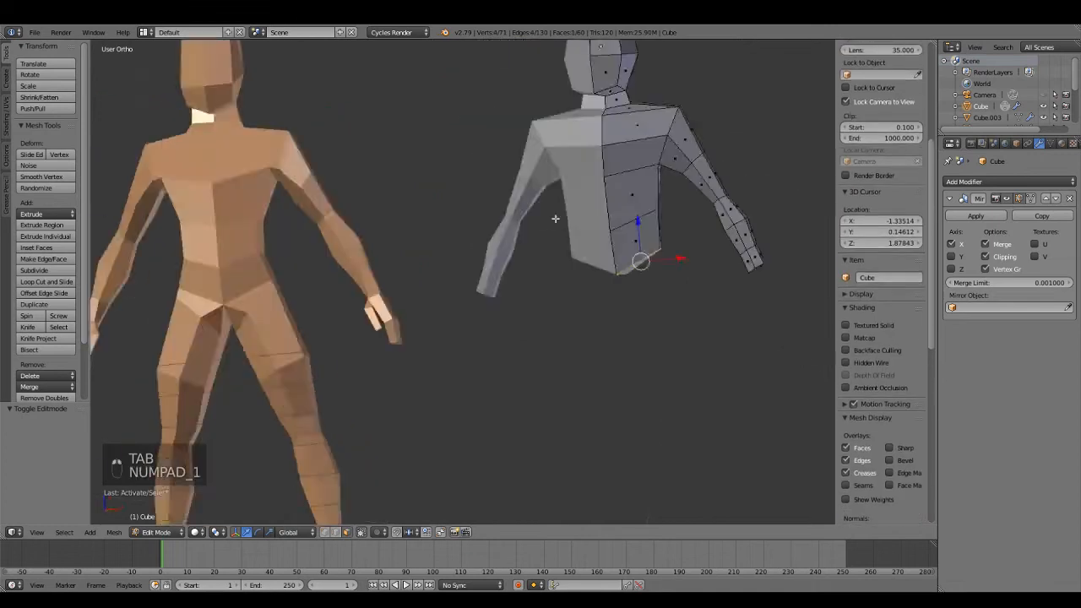
right_click(609, 194)
key("r")
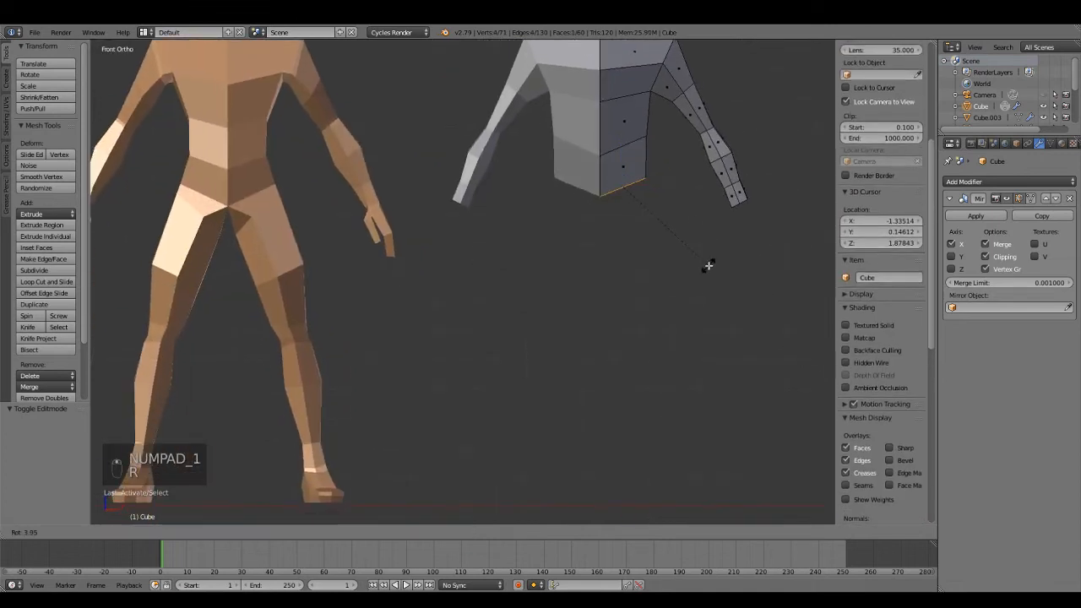
left_click(707, 266)
- Examine how the tan reference figure's hips, groin and thighs connect, and compare them with the new torso's lower end
middle_click_drag(631, 224, 531, 333)
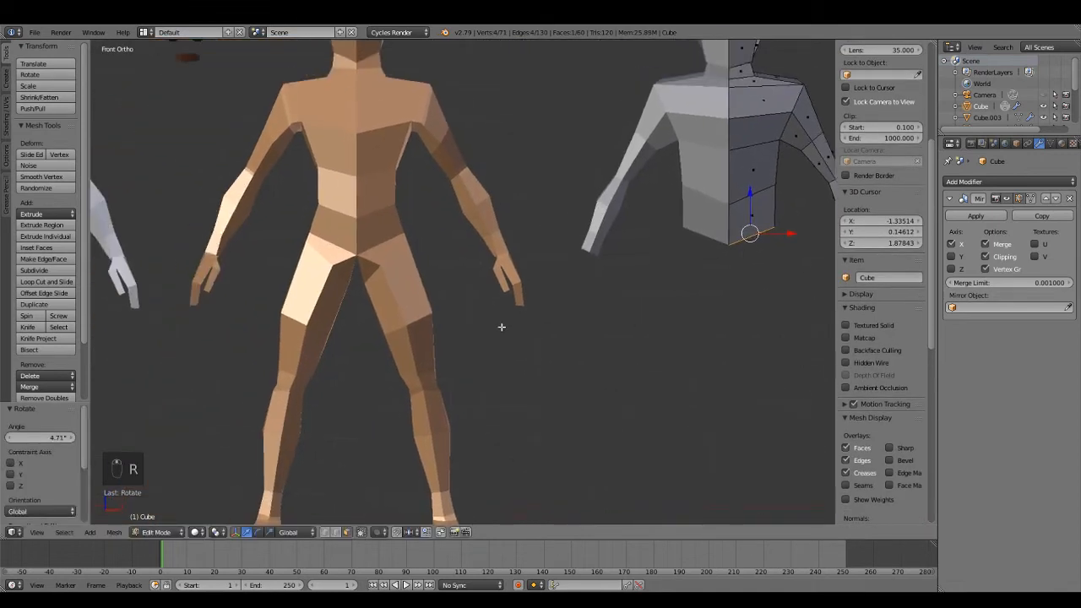
scroll(398, 265, "up", 6)
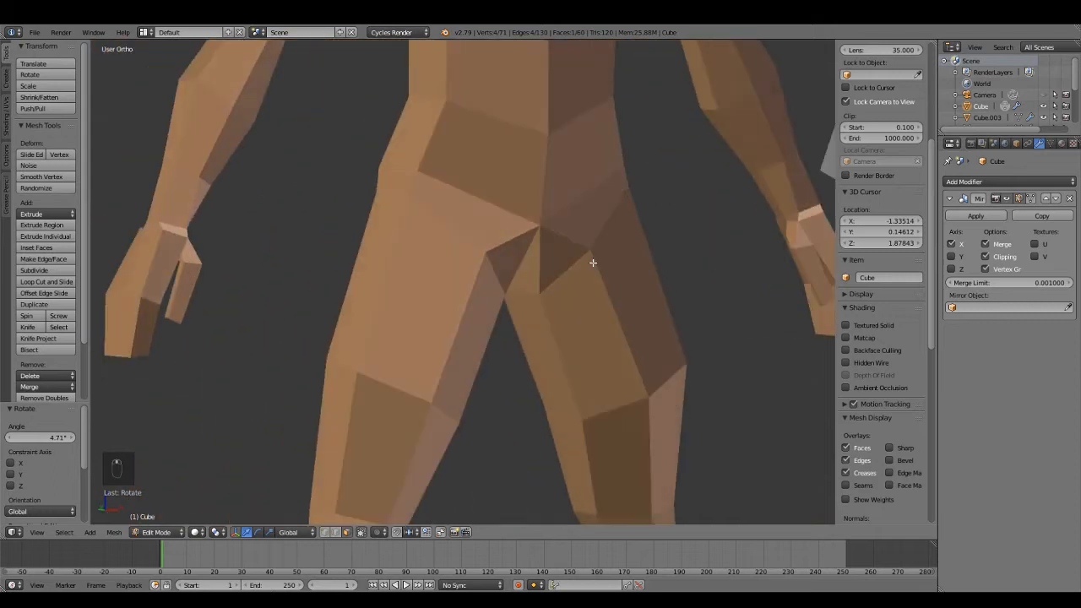
scroll(593, 262, "down", 3)
middle_click_drag(591, 254, 680, 209)
scroll(680, 209, "up", 3)
scroll(680, 209, "down", 5)
key("KP_1")
middle_click_drag(598, 307, 478, 306, "shift")
scroll(478, 307, "up", 3)
middle_click_drag(604, 321, 506, 278, "shift")
scroll(506, 278, "up", 4)
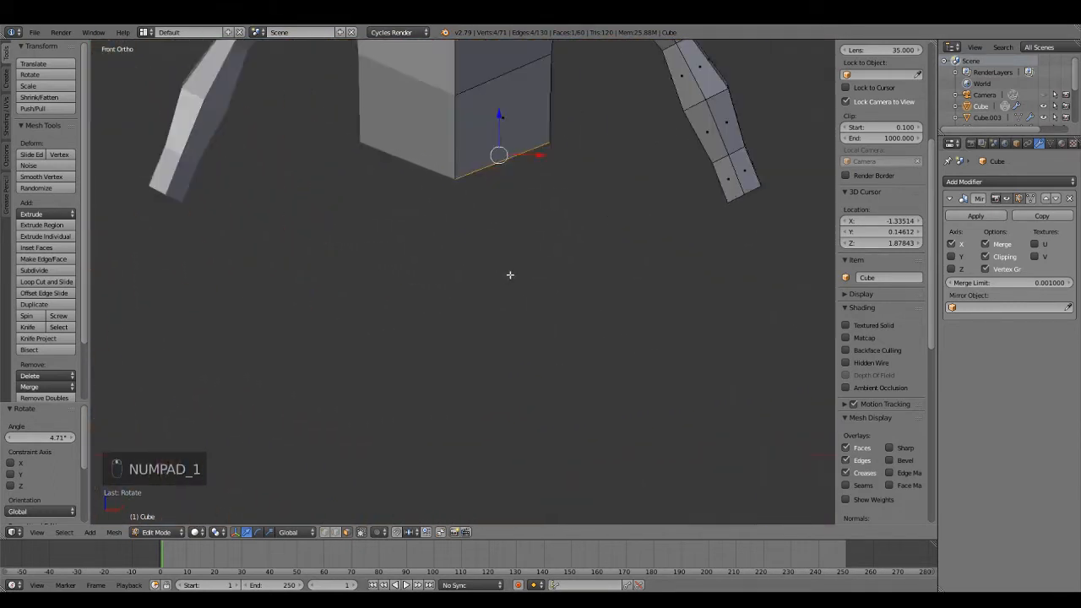
- Turn off Clipping on the Mirror modifier and extrude the torso's bottom face 0.116 to start the upper leg
key("e")
right_click(642, 338)
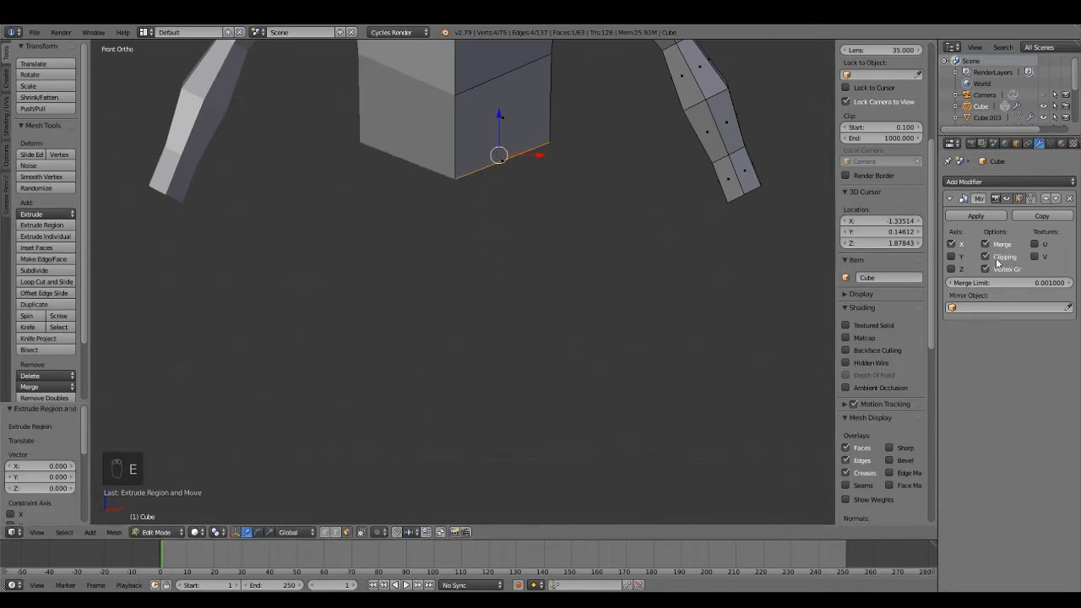
middle_click_drag(547, 258, 525, 272, "shift")
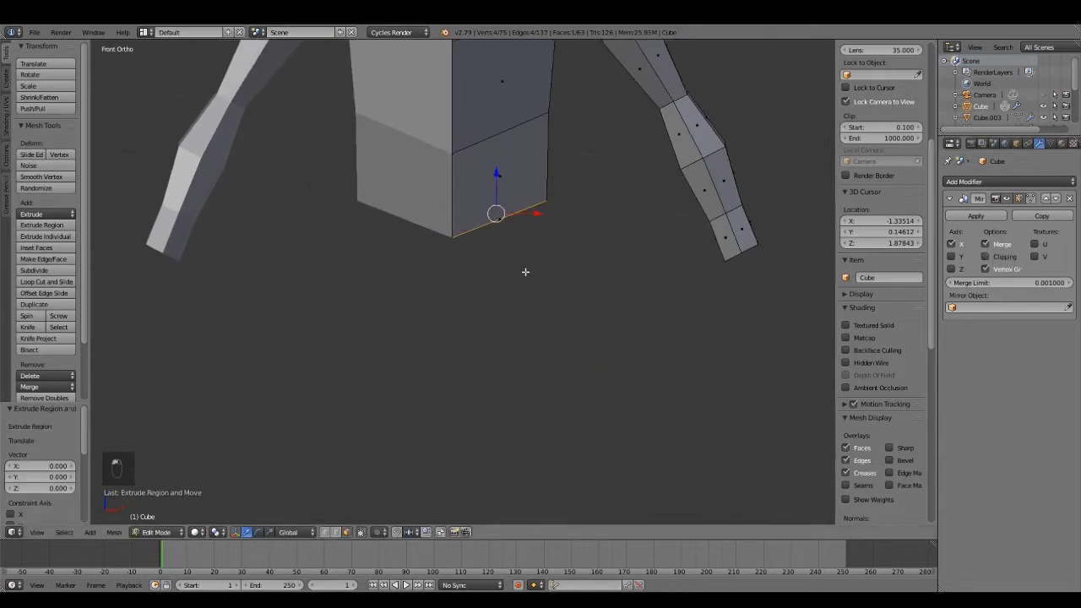
key("e")
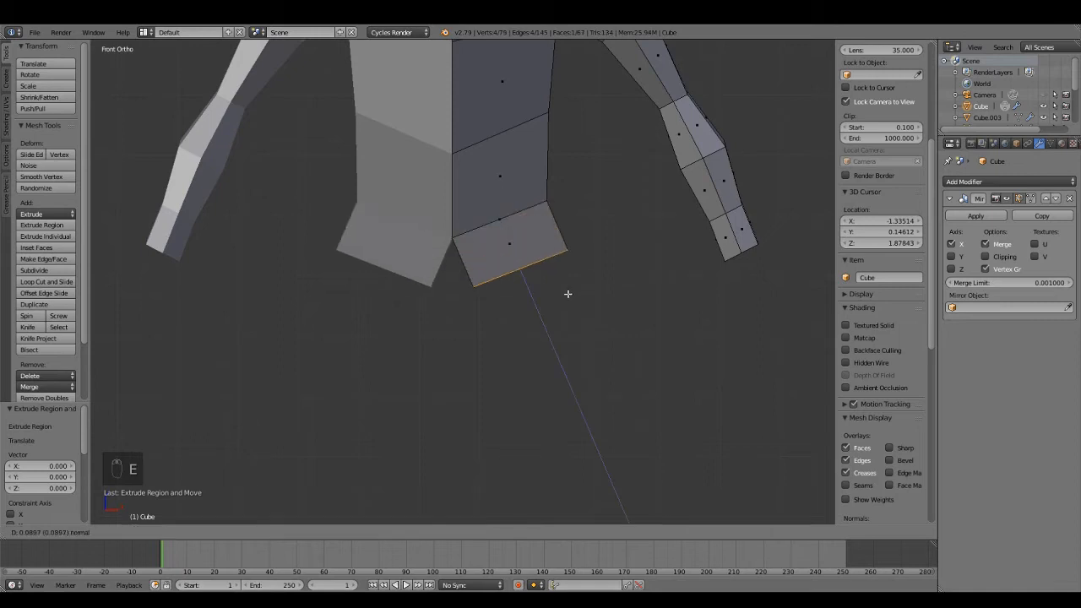
scroll(465, 316, "down", 3)
middle_click_drag(261, 286, 245, 309, "shift")
scroll(405, 307, "up", 3)
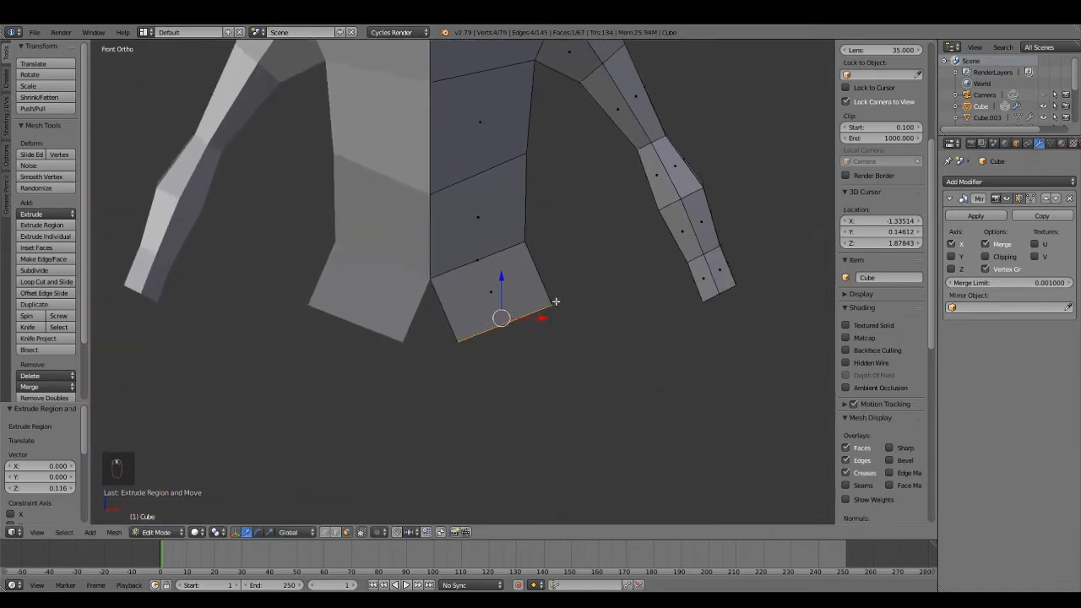
- Rotate the upper leg's end face closer to horizontal and reposition it to lengthen the hip section
middle_click_drag(556, 302, 562, 294, "shift")
key("r")
left_click(551, 313)
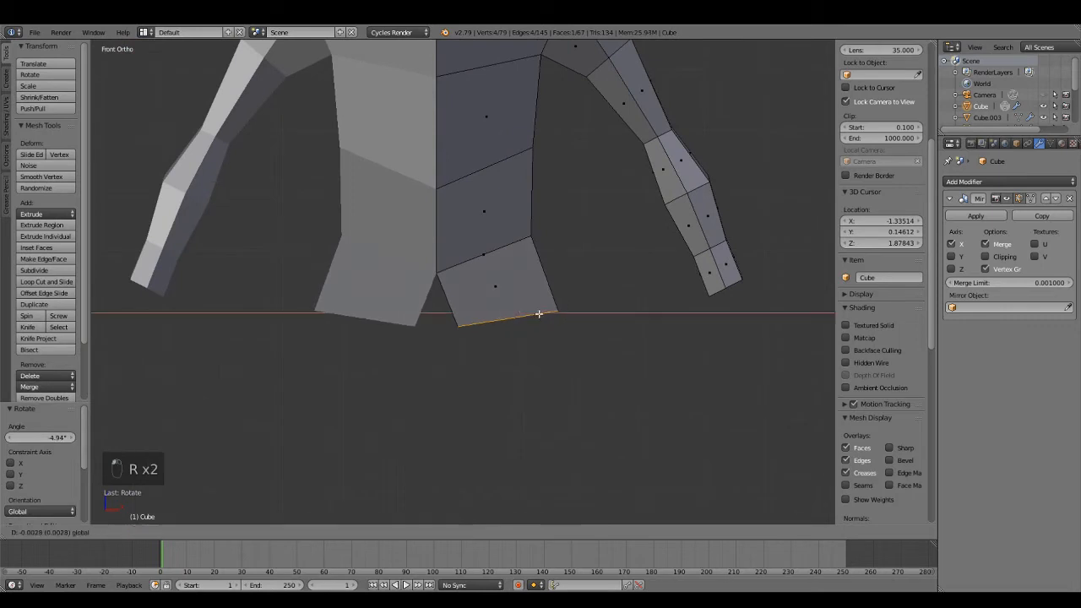
left_click_drag(538, 316, 537, 315)
scroll(531, 312, "down", 3)
middle_click_drag(526, 310, 678, 245, "shift")
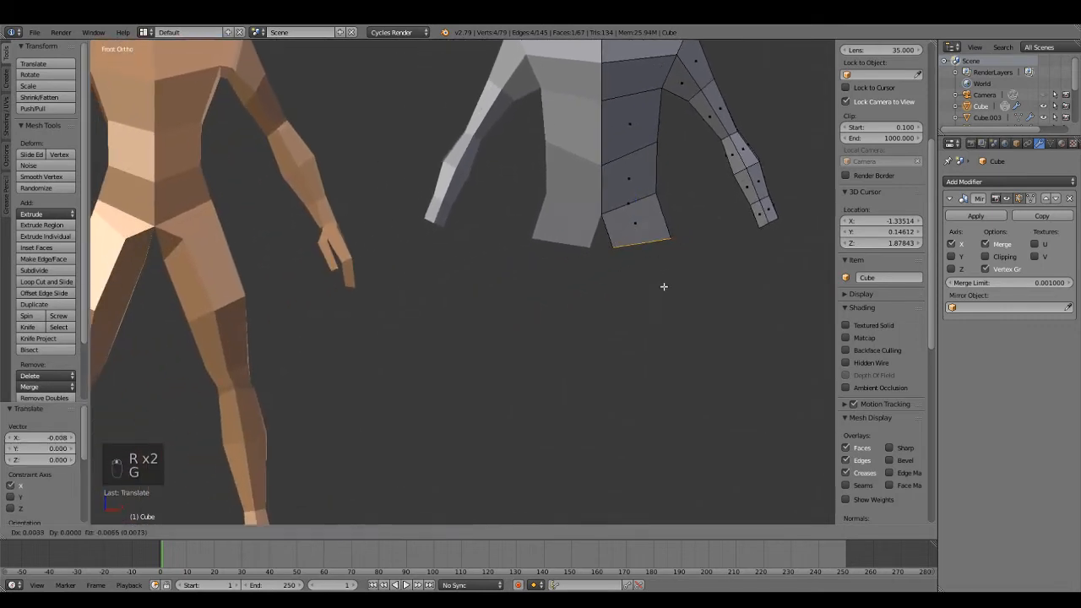
middle_click_drag(672, 325, 663, 282, "shift")
key("g")
left_click(664, 267)
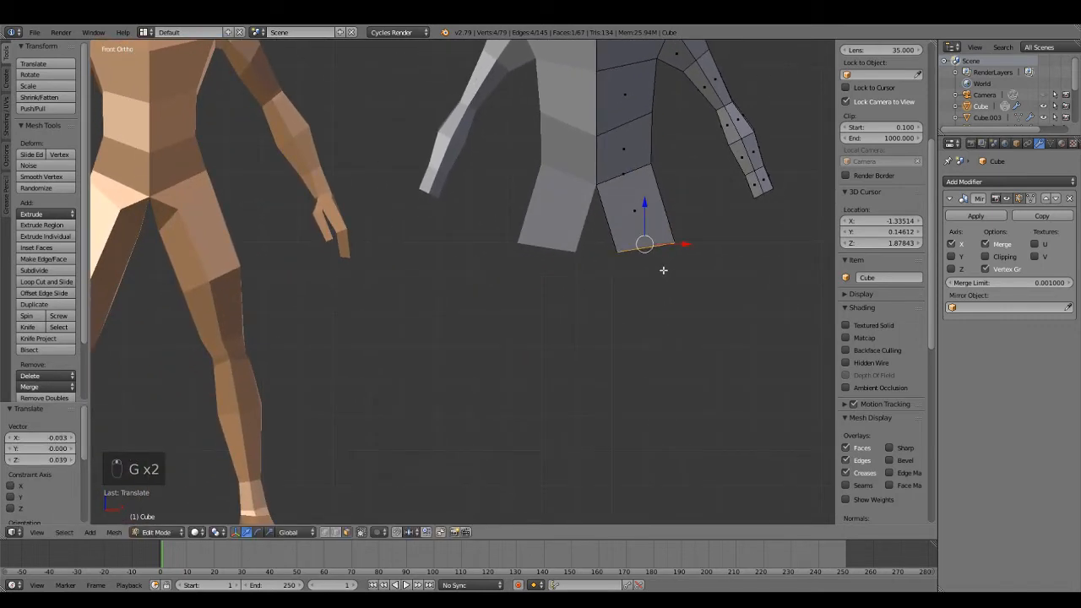
- Extrude the thigh down to the knee, shift its end face -0.016 along X and scale it by 0.858
key("e")
left_click(681, 357)
middle_click_drag(680, 357, 438, 251, "shift")
key("s")
left_click(688, 301)
key("g")
scroll(667, 245, "down", 3)
key("KP_1")
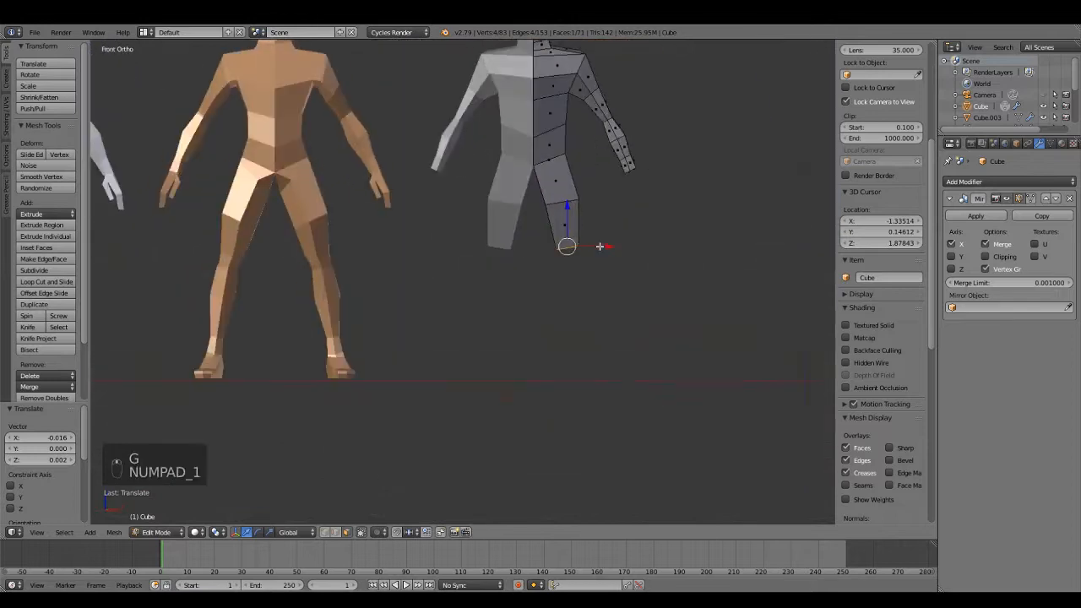
scroll(599, 243, "up", 3)
key("s")
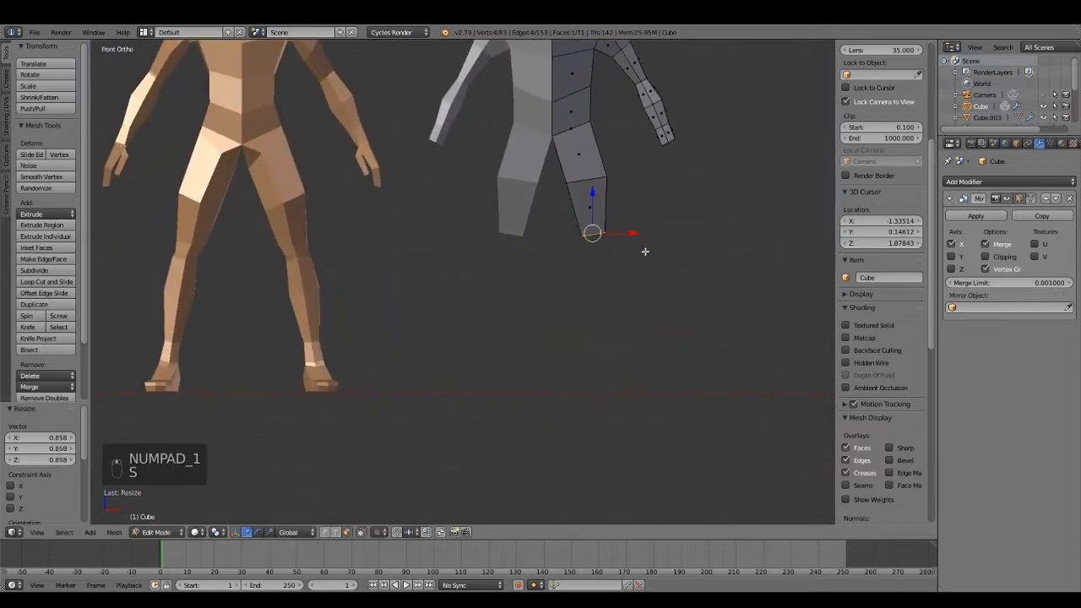
- Extrude the leg 0.244 below the knee and scale the end face by 1.34 to form the calf
key("e")
left_click(654, 309)
key("s")
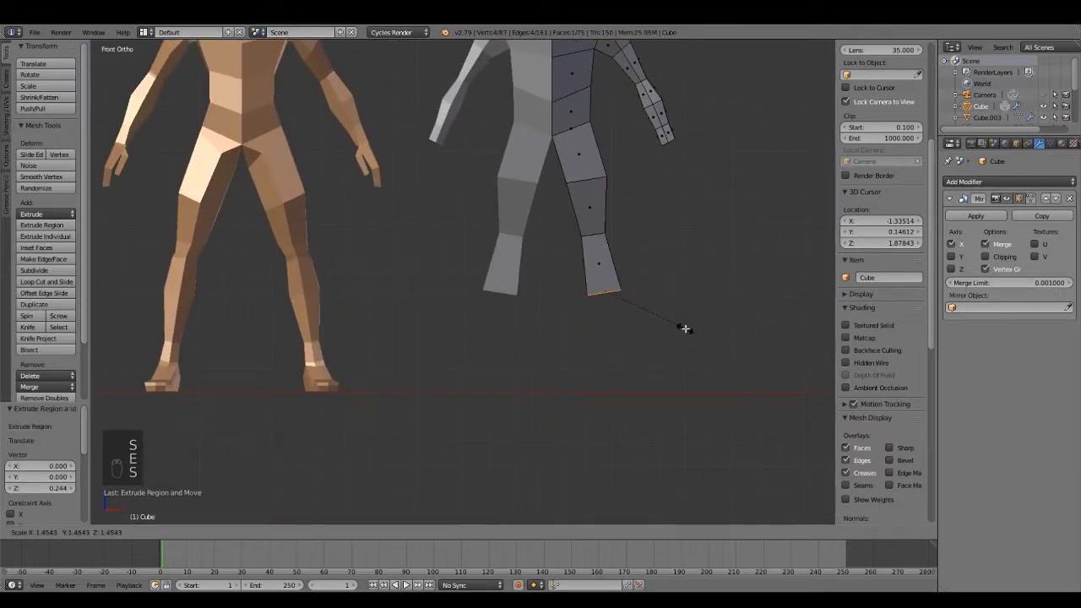
left_click(680, 328)
- Extrude the calf down to the ankle, then scale the end face by 0.672 and rotate it 6.61°
scroll(675, 270, "up", 2)
key("e")
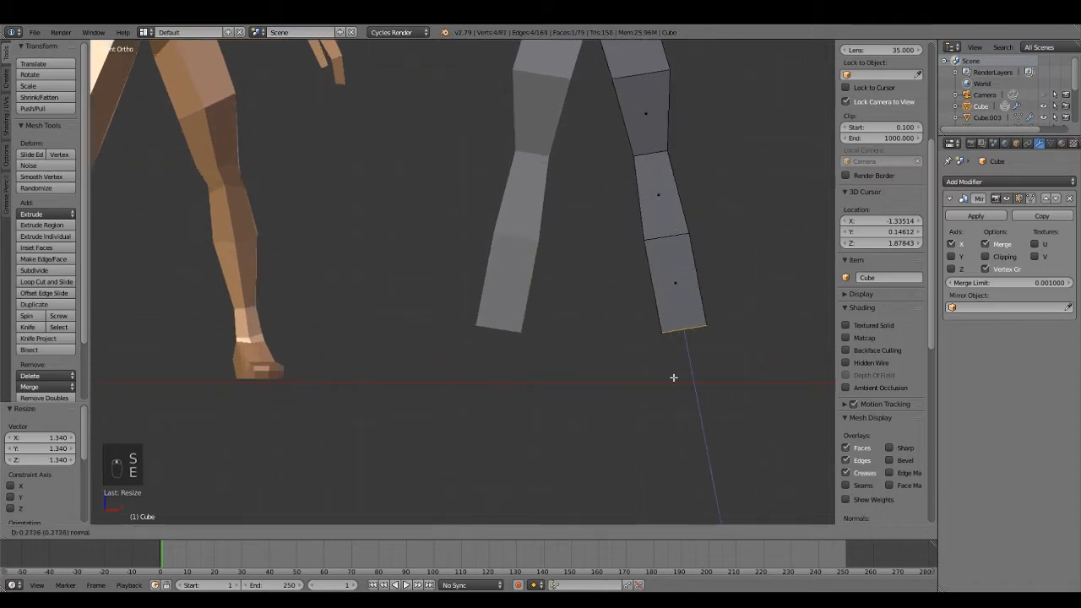
left_click(673, 372)
left_click(727, 389)
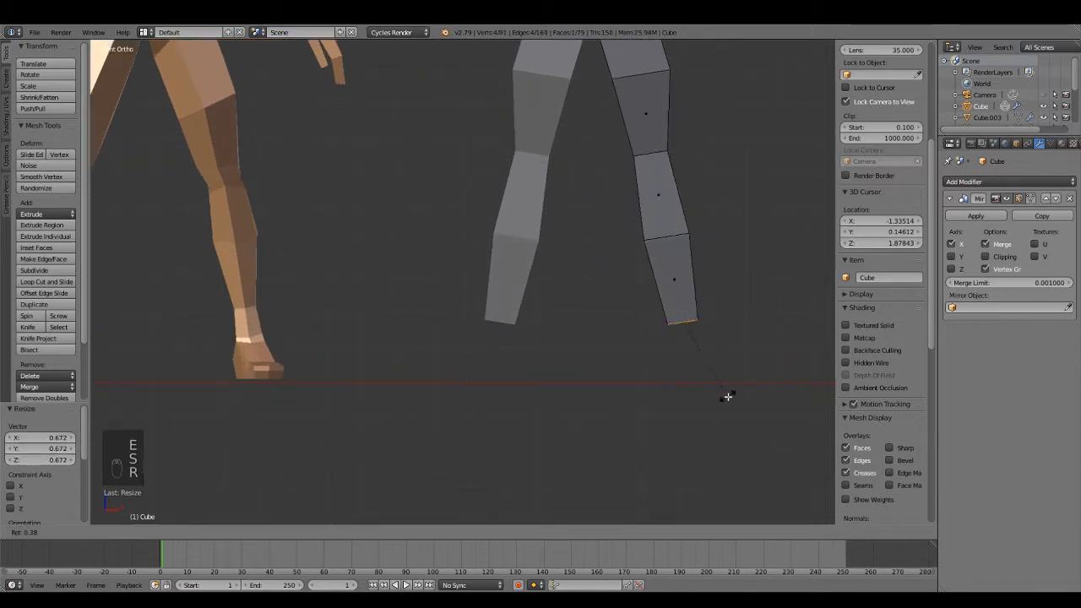
left_click(719, 409)
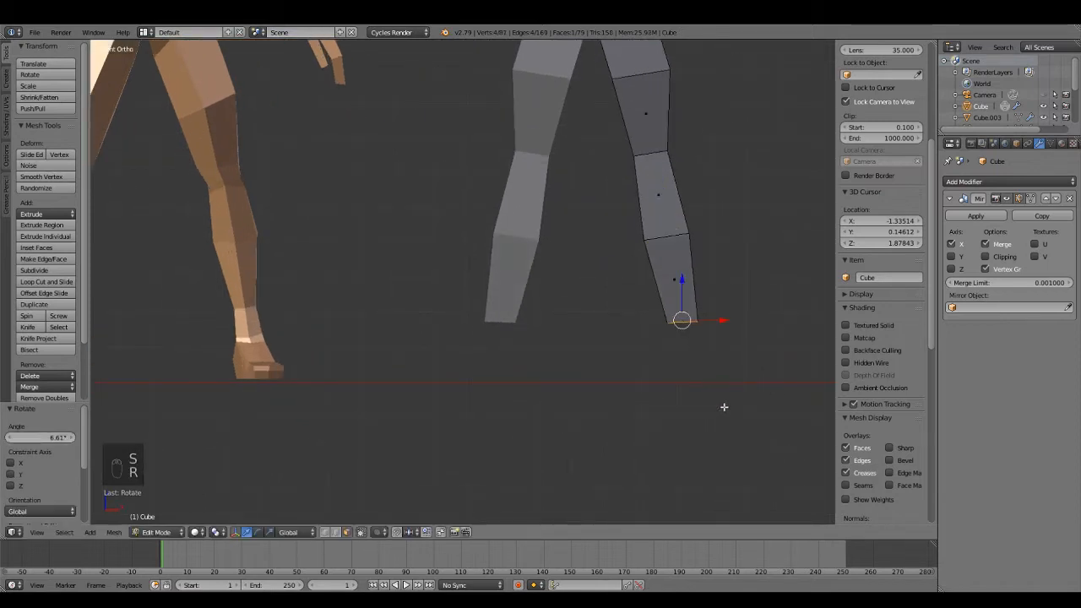
- Extrude the ankle section 0.119 below the calf and box-select that section in wireframe display
key("e")
left_click(731, 443)
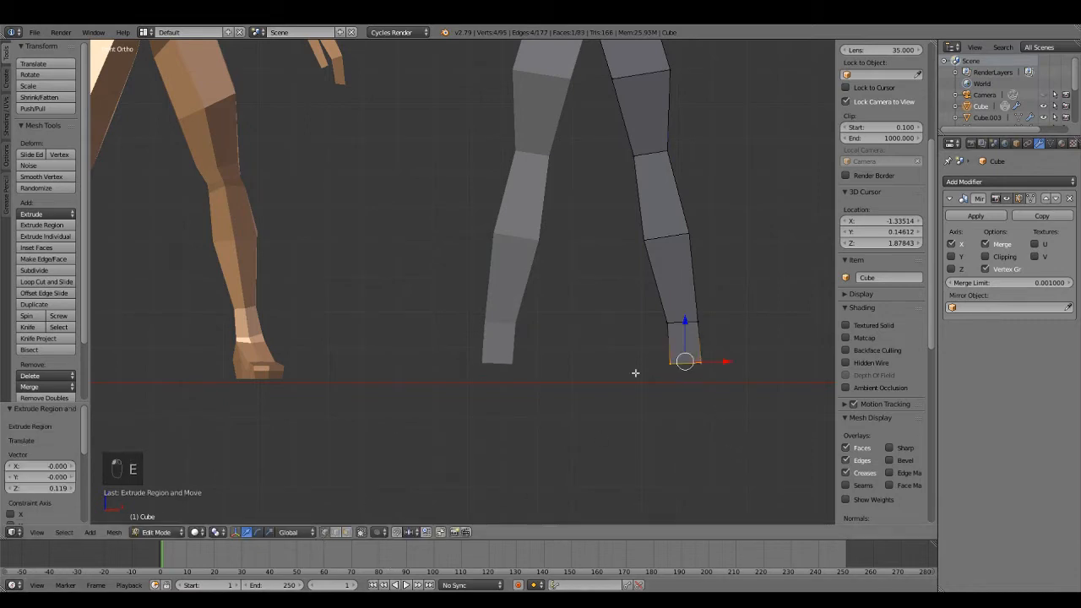
key("z")
key("a")
key("b")
left_click_drag(634, 302, 718, 376)
key("z")
key("a")
- Compare the new legs with the tan reference figure from the front and inspect the reference's calves and feet from behind
scroll(714, 321, "down", 8)
scroll(540, 297, "up", 3)
key("Tab")
scroll(580, 308, "up", 2)
middle_click_drag(580, 307, 512, 391)
middle_click_drag(557, 393, 662, 344, "shift")
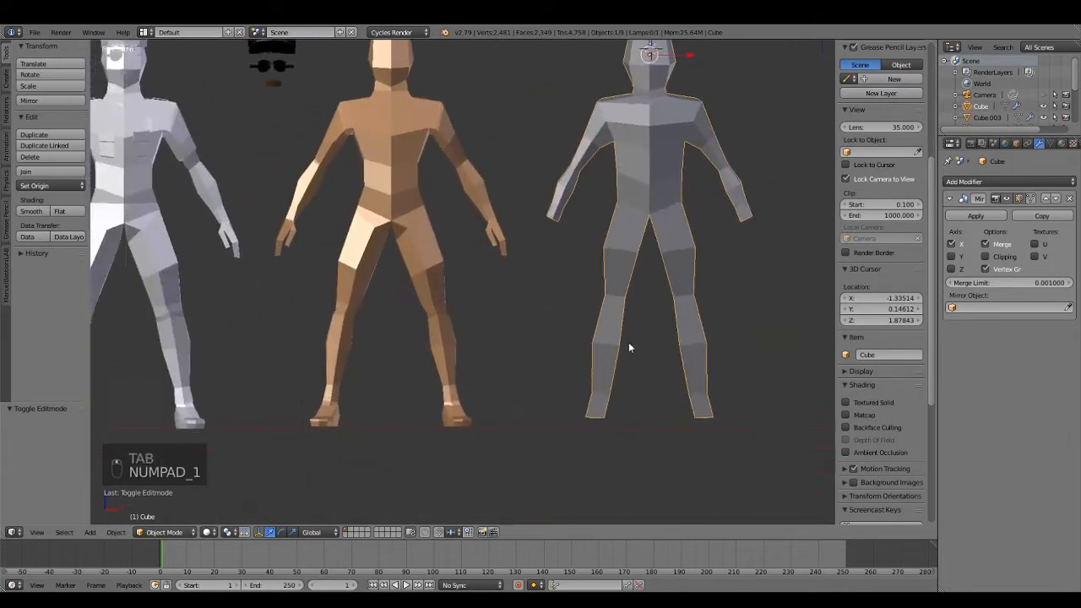
scroll(507, 346, "up", 3)
middle_click_drag(461, 365, 765, 366, "shift")
key("Tab")
scroll(694, 379, "down", 3)
middle_click_drag(693, 371, 448, 326, "shift")
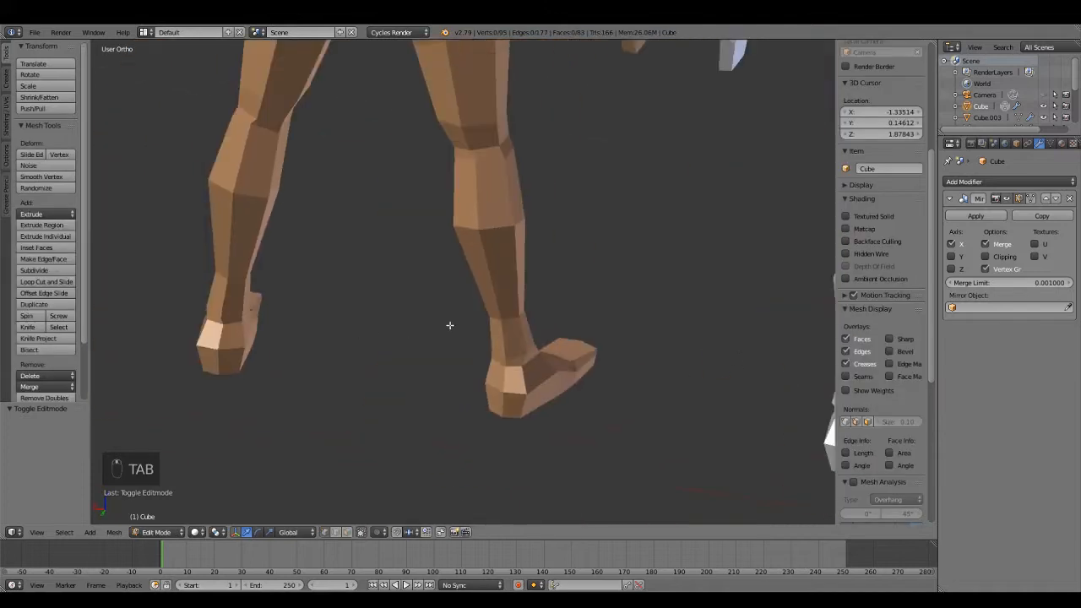
scroll(473, 321, "down", 1)
- Select the faces around the reference figure's lower calf in Edit Mode to examine how many sides the leg has
key("Tab")
right_click(525, 307)
key("Tab")
middle_click_drag(615, 334, 364, 415)
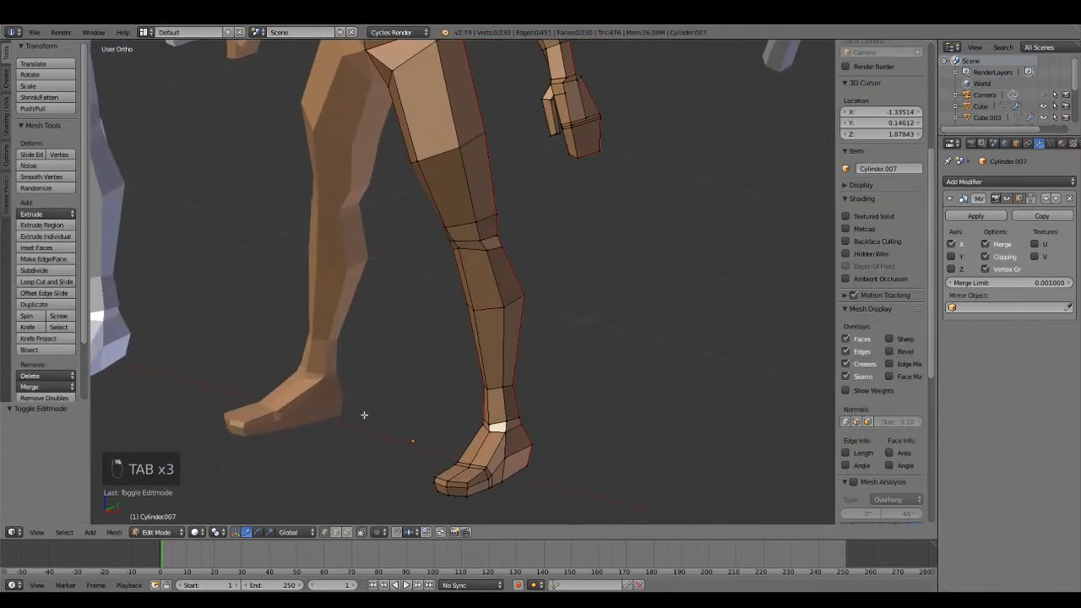
left_click(349, 535)
scroll(475, 411, "up", 4)
middle_click_drag(476, 368, 465, 314)
right_click(485, 323)
right_click(539, 329, "shift")
middle_click_drag(559, 334, 499, 307)
scroll(480, 364, "down", 3)
scroll(543, 366, "up", 2)
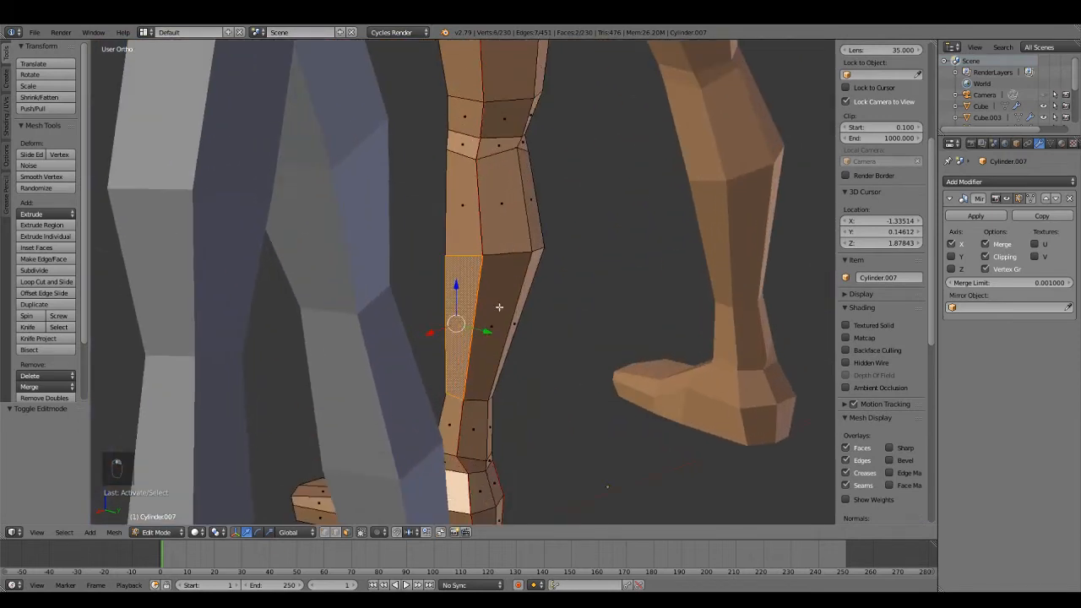
middle_click_drag(639, 340, 416, 321)
right_click(409, 301, "shift")
right_click(448, 302, "shift")
scroll(506, 329, "down", 4)
key("Tab")
scroll(603, 342, "down", 4)
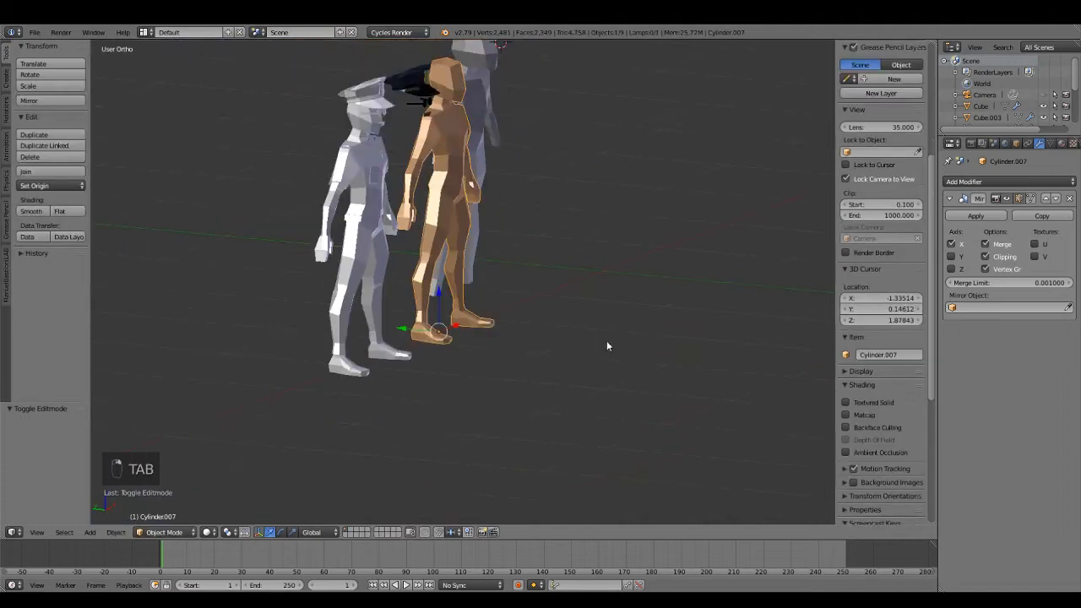
- In Object Mode, add a mesh cylinder with 6 vertices at the 3D cursor
key("KP_1")
scroll(572, 344, "up", 4)
key("Tab")
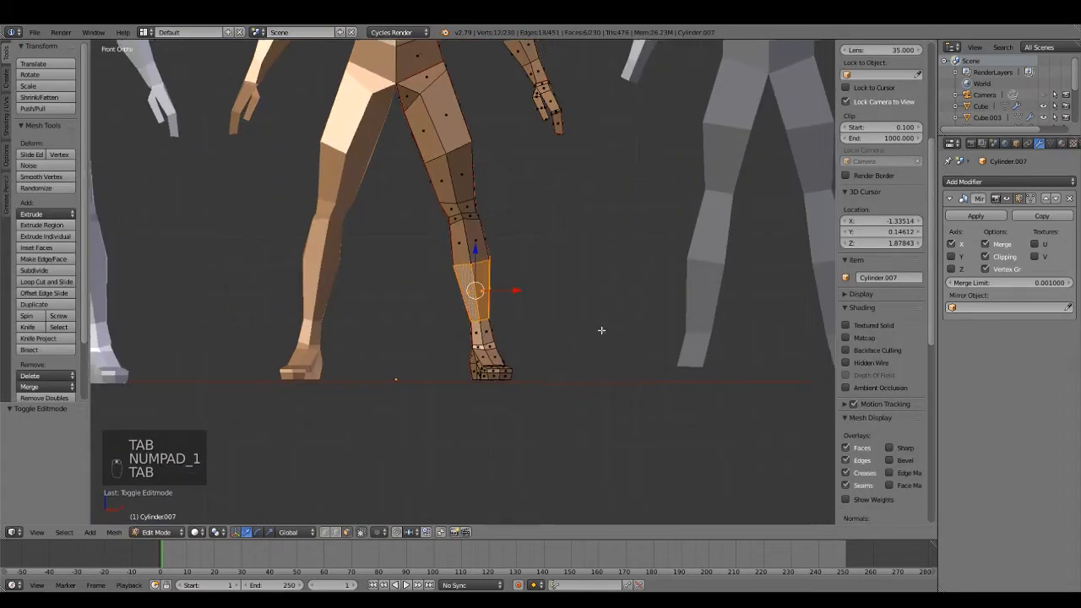
middle_click_drag(599, 329, 358, 391, "shift")
key("a")
key("a")
key("shift+a")
key("Tab")
key("shift+a")
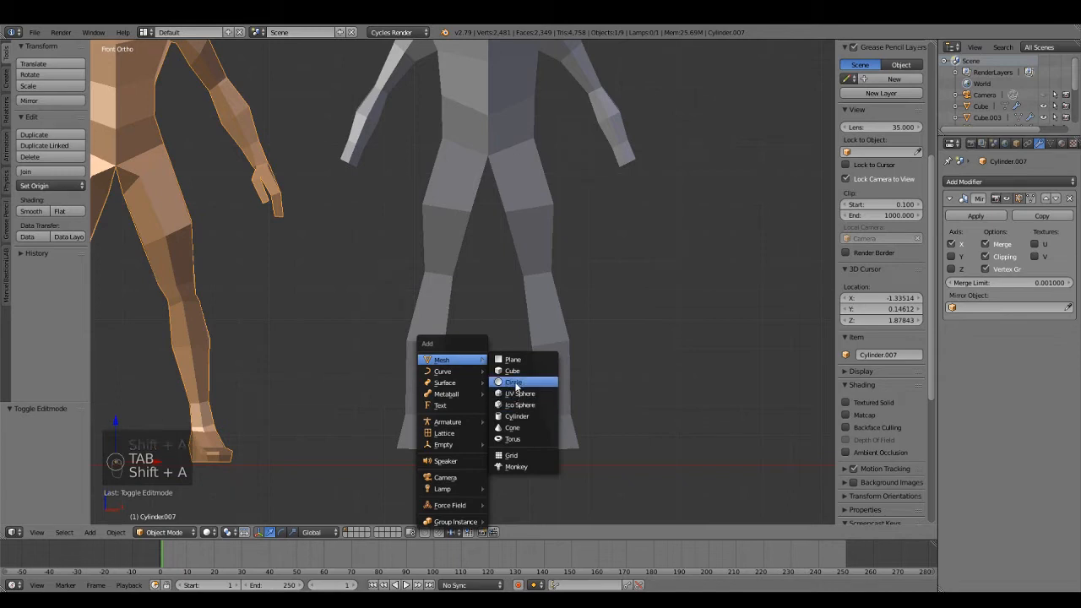
left_click(521, 417)
scroll(507, 356, "down", 6)
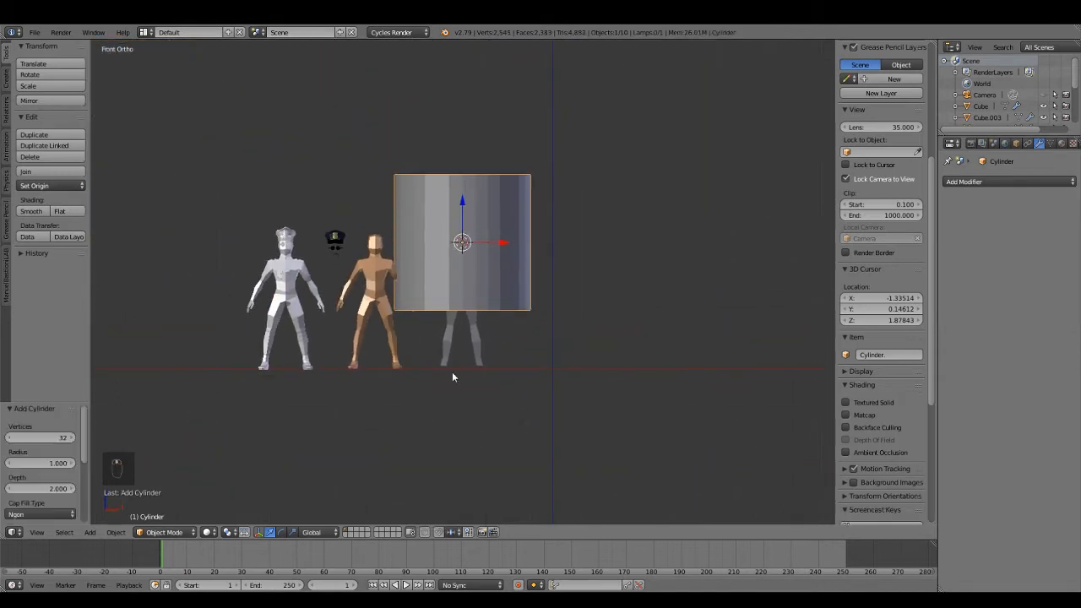
key("Return")
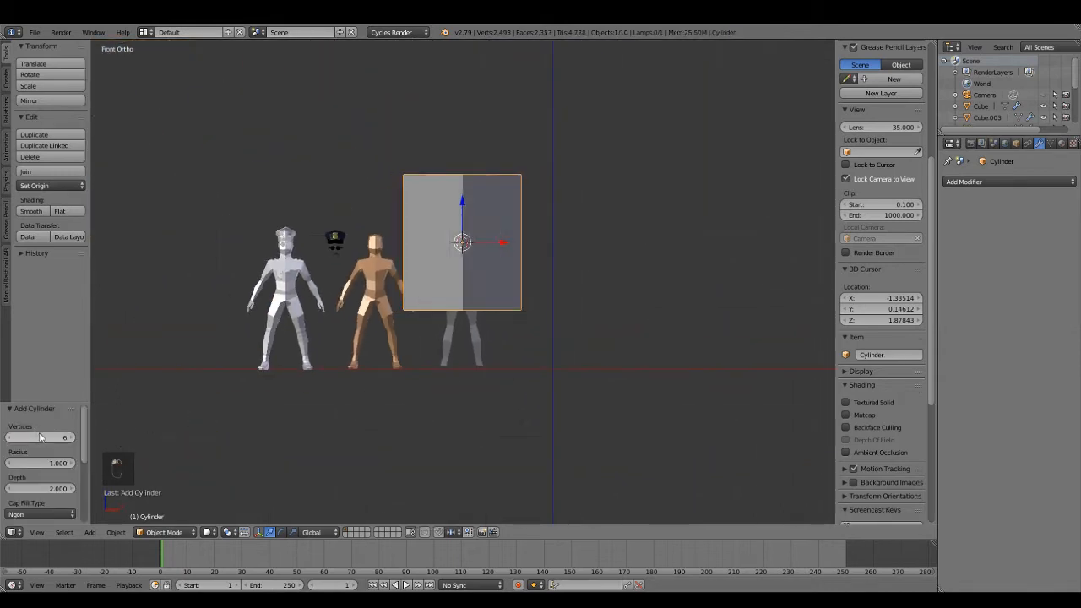
- Try to rotate the six-sided cylinder in top view
scroll(218, 296, "down", 3)
key("KP_7")
scroll(448, 297, "up", 5)
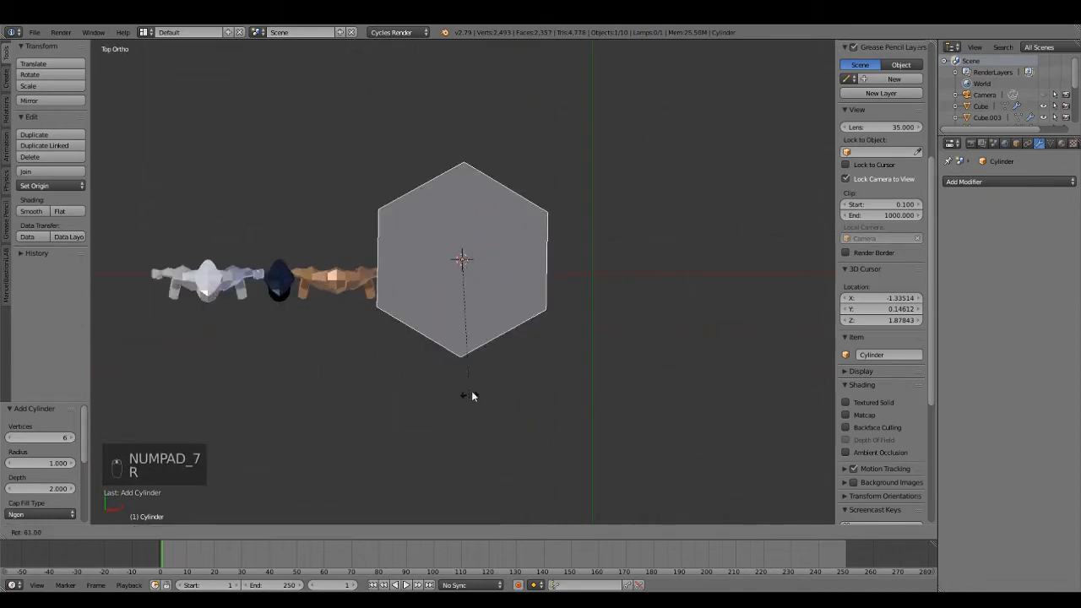
left_click(545, 355)
key("KP_1")
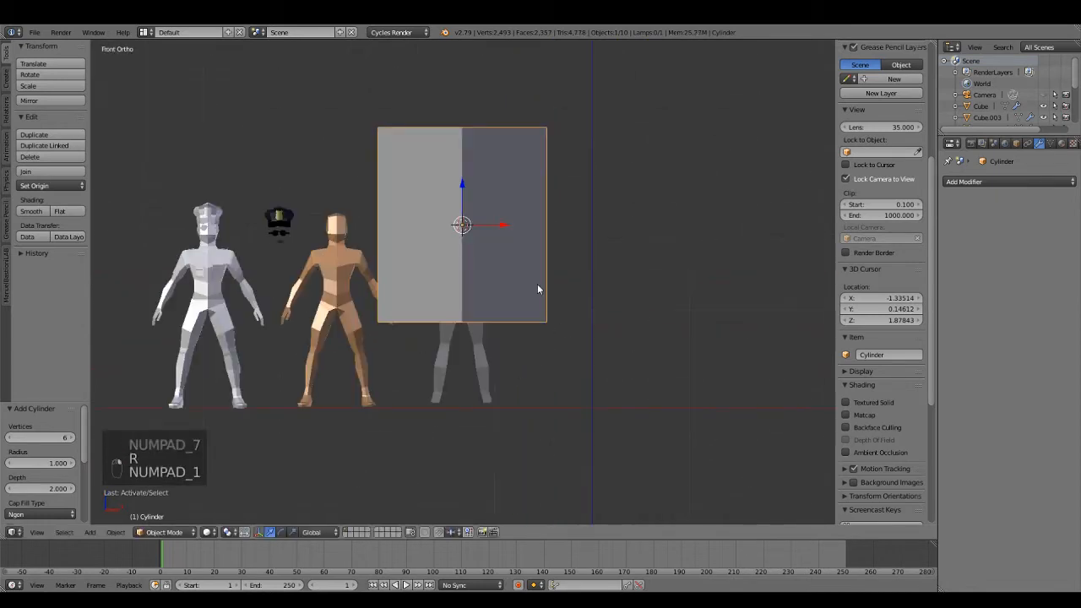
- Delete the six-sided cylinder and select the character mesh
key("x")
left_click(538, 289)
right_click(502, 325)
- In Edit Mode, add one centred loop cut running lengthwise through the front and back faces of the leg
scroll(589, 433, "up", 5)
middle_click_drag(589, 433, 625, 257)
scroll(625, 257, "down", 4)
key("KP_1")
scroll(623, 270, "up", 3)
middle_click_drag(617, 422, 575, 322, "shift")
key("Tab")
key("KP_1")
scroll(591, 331, "up", 3)
scroll(596, 317, "down", 5)
key("KP_1")
middle_click_drag(575, 323, 554, 370, "shift")
scroll(555, 371, "up", 3)
scroll(324, 490, "up", 3)
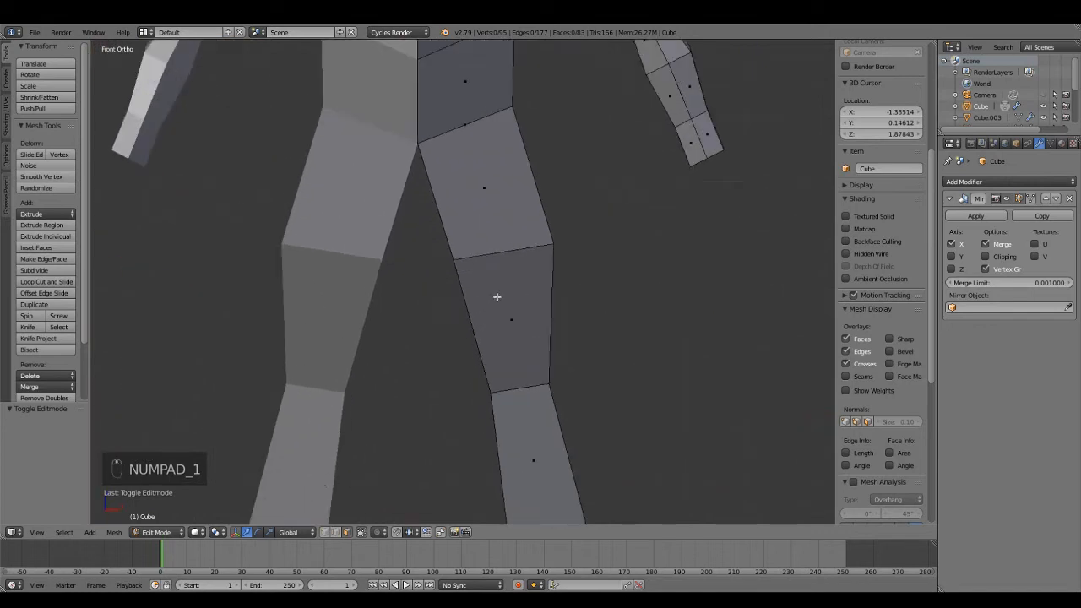
key("Tab")
key("Tab")
scroll(470, 355, "down", 4)
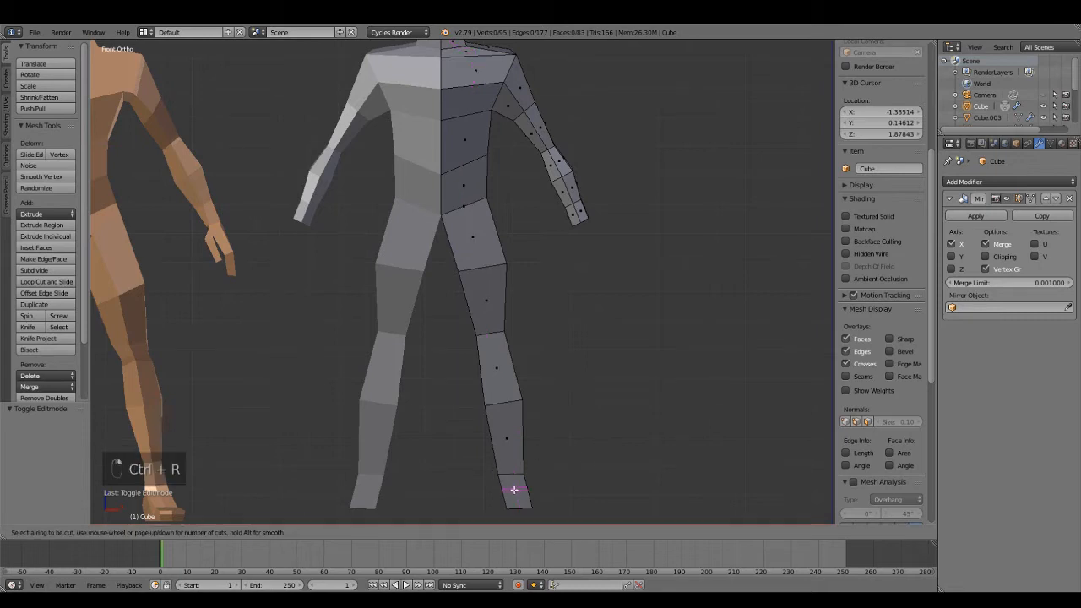
left_click(515, 504)
right_click(539, 483)
- Select the new centre vertices down the front of the leg, from upper leg to ankle end, and move them -0.016 along Y
scroll(550, 459, "down", 3)
middle_click_drag(549, 458, 418, 451)
middle_click_drag(506, 455, 440, 417, "shift")
scroll(439, 417, "up", 3)
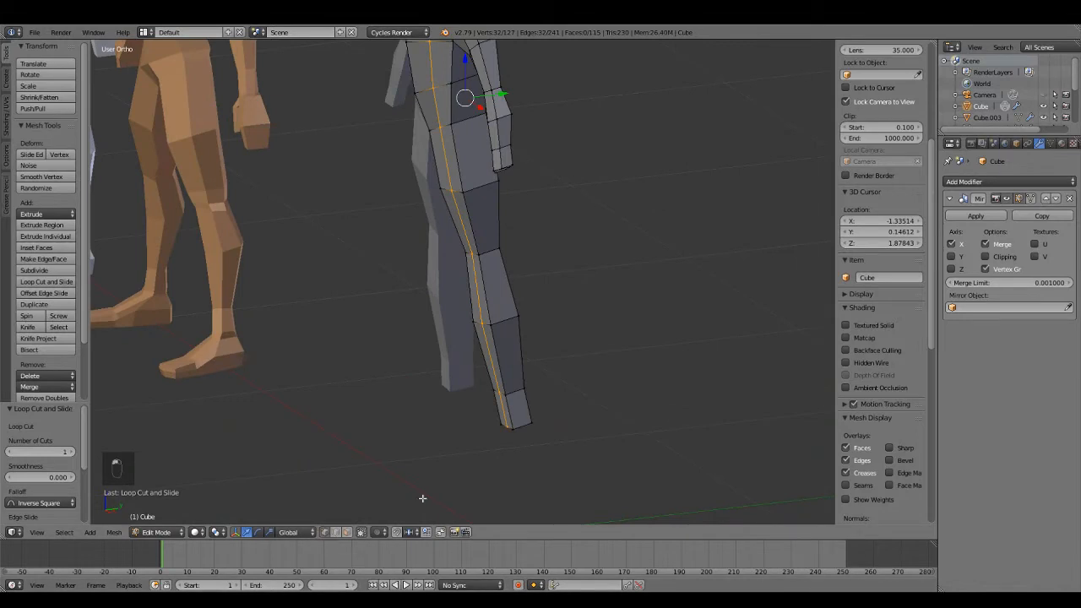
scroll(422, 498, "up", 4)
middle_click_drag(535, 464, 518, 335, "shift")
key("a")
right_click(527, 436)
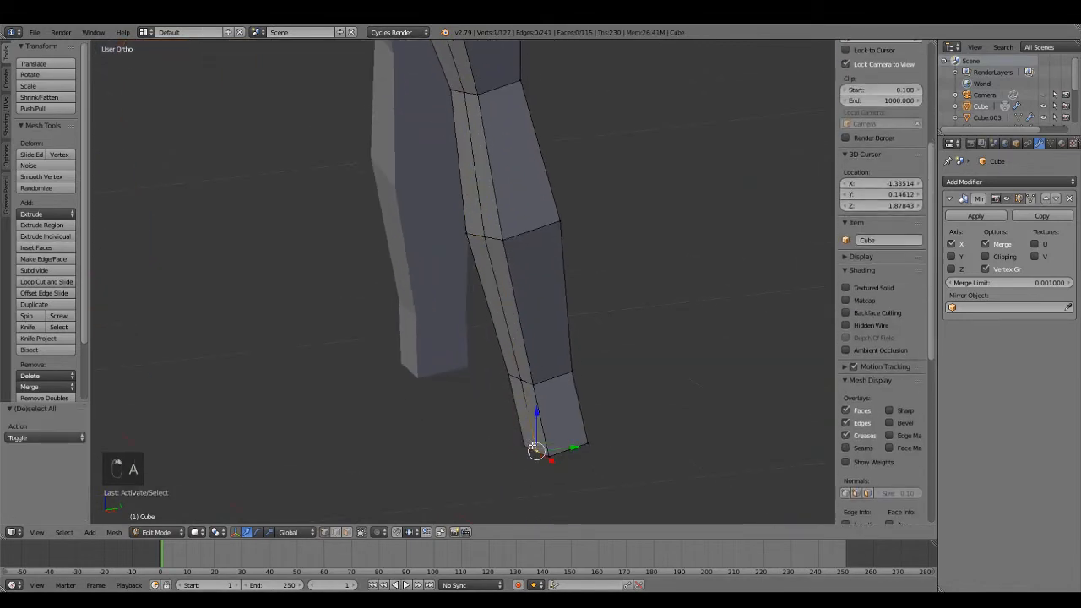
key("a")
right_click(524, 404)
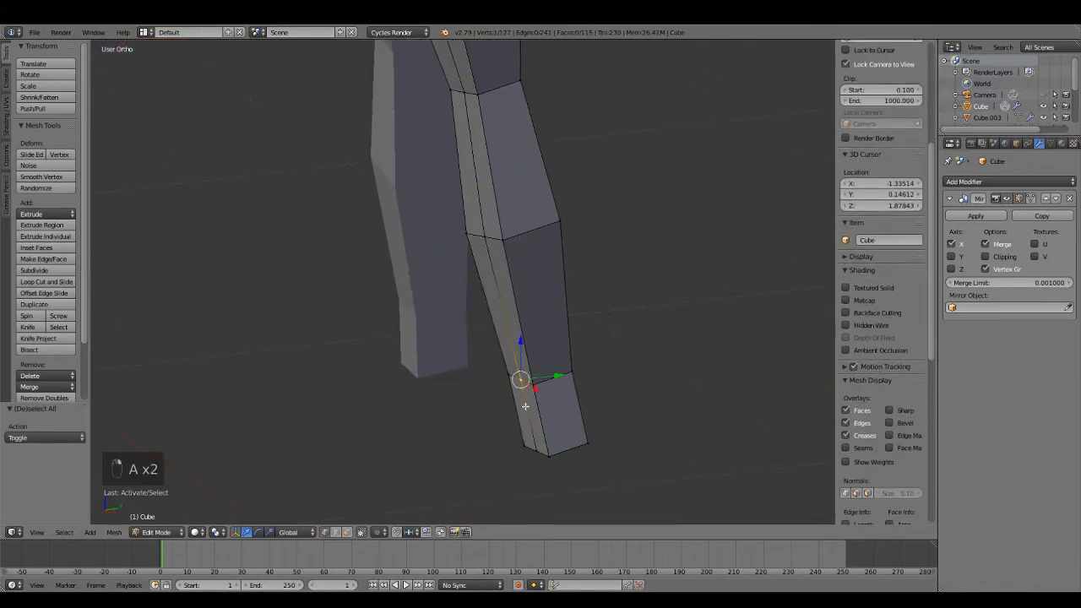
right_click(531, 458, "shift")
middle_click_drag(483, 236, 519, 236, "shift")
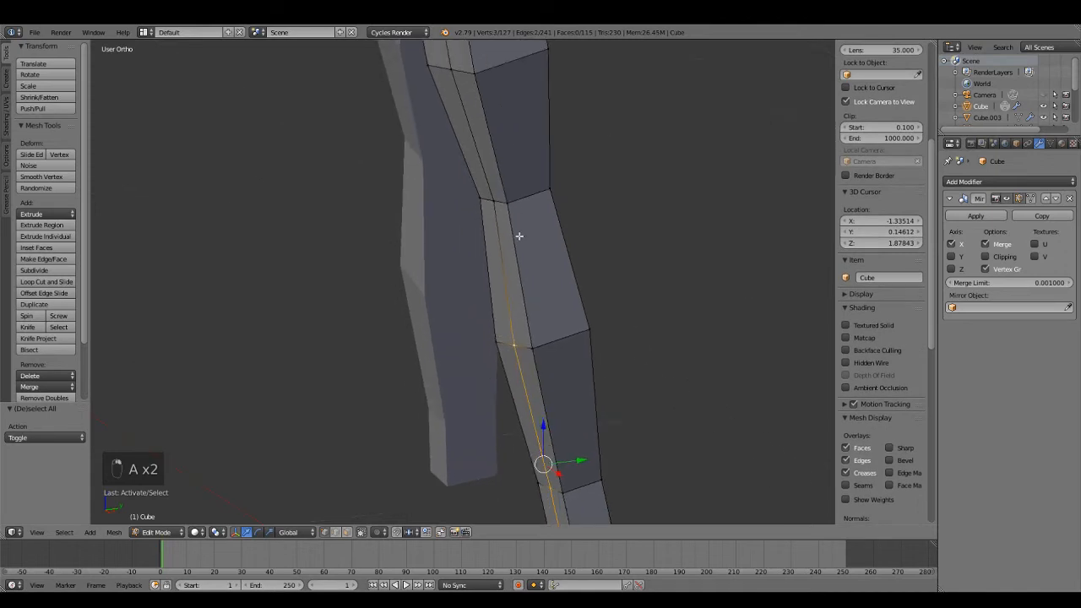
right_click(494, 196, "shift")
middle_click_drag(494, 195, 520, 278)
scroll(482, 235, "down", 3)
middle_click_drag(482, 236, 583, 262)
scroll(521, 206, "up", 3)
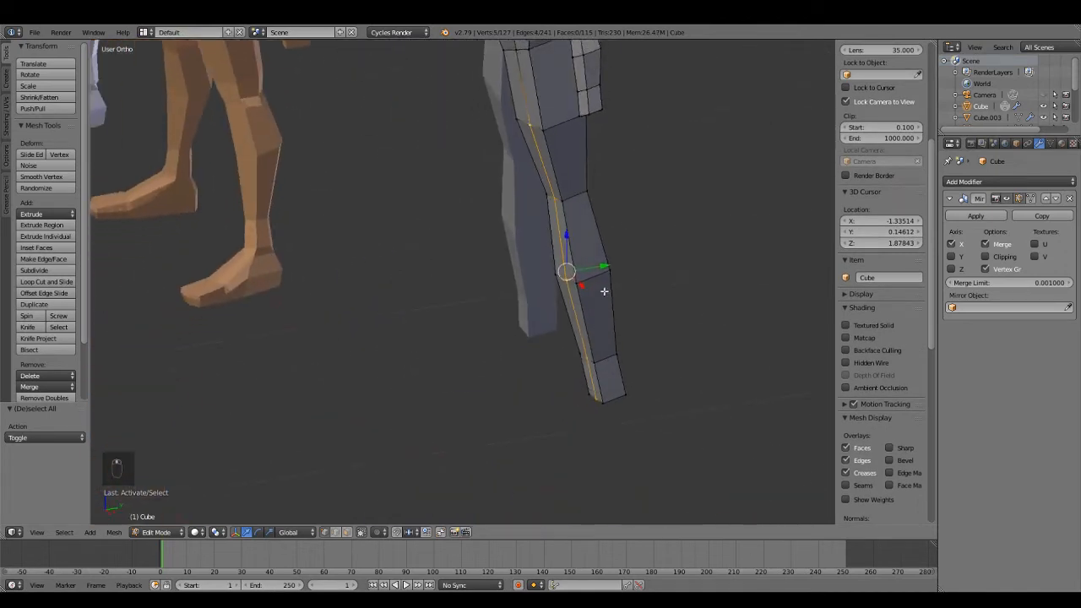
scroll(657, 267, "up", 2)
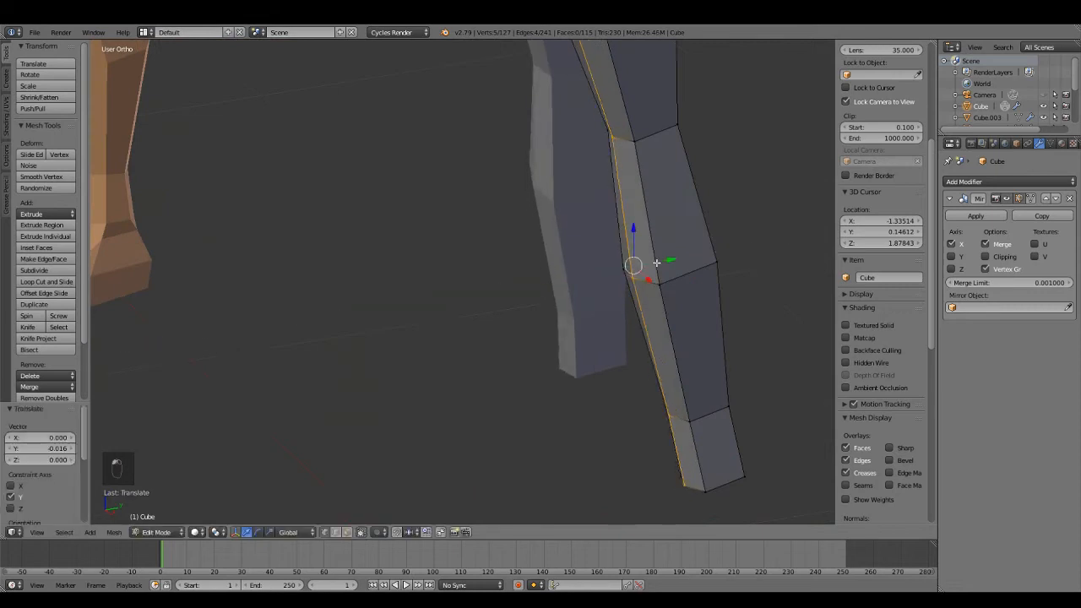
- Select the matching centre vertices down the back of the leg and move them 0.021 backward along Y
middle_click_drag(656, 262, 755, 261)
scroll(654, 269, "down", 3)
key("Tab")
middle_click_drag(650, 271, 486, 320)
key("Tab")
middle_click_drag(492, 396, 505, 426)
middle_click_drag(505, 427, 514, 297, "shift")
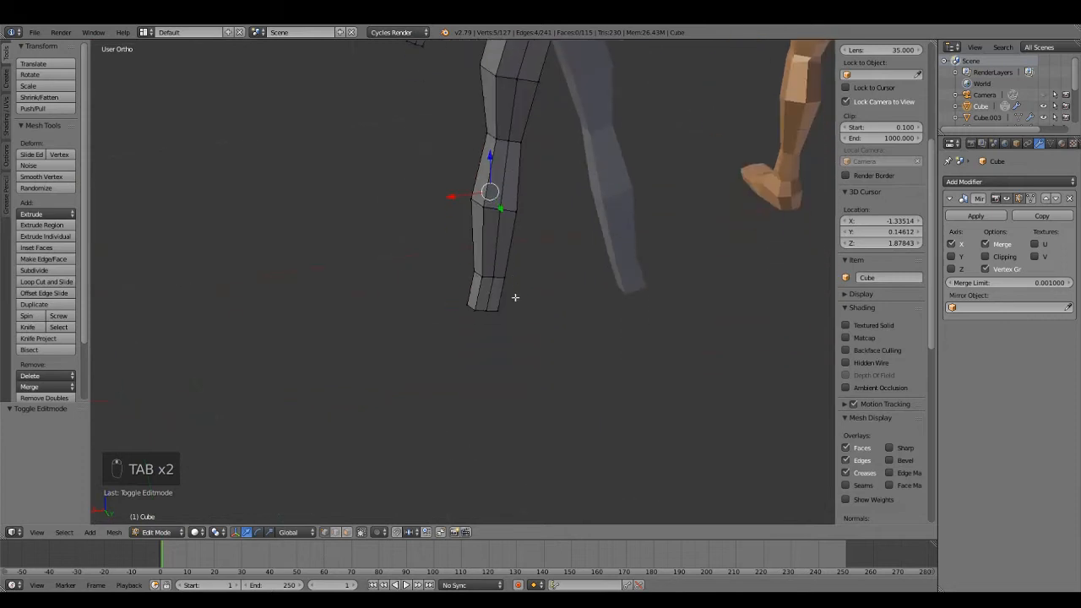
scroll(514, 298, "up", 4)
key("a")
key("a")
key("a")
right_click(512, 339)
right_click(529, 271, "shift")
middle_click_drag(536, 132, 508, 274, "shift")
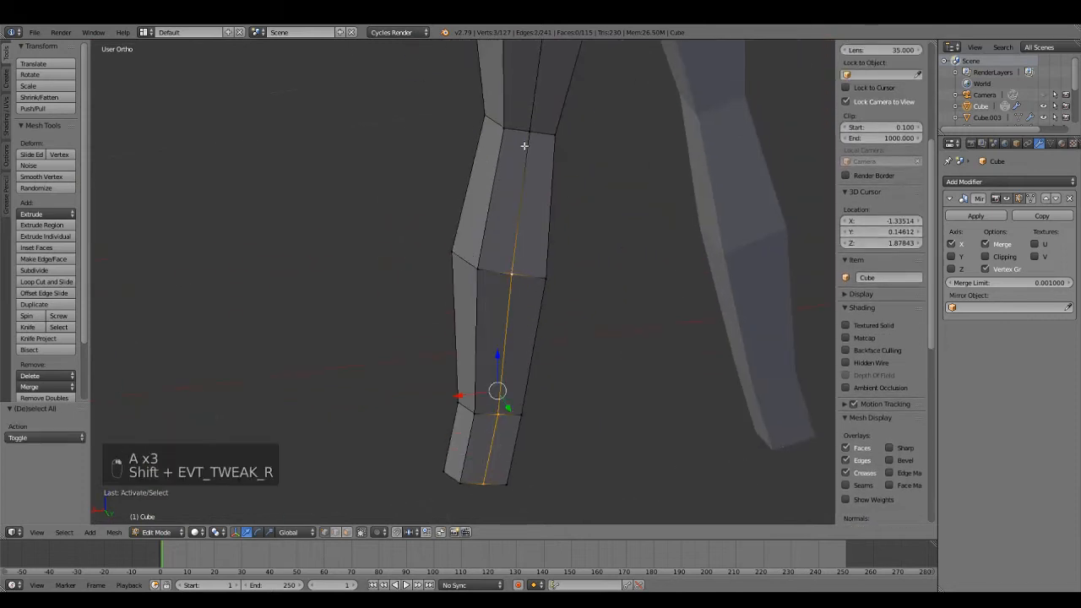
right_click(524, 146, "shift")
scroll(528, 149, "down", 4)
middle_click_drag(528, 150, 500, 274, "shift")
right_click(498, 220, "shift")
scroll(498, 217, "down", 2)
key("KP_1")
key("KP_3")
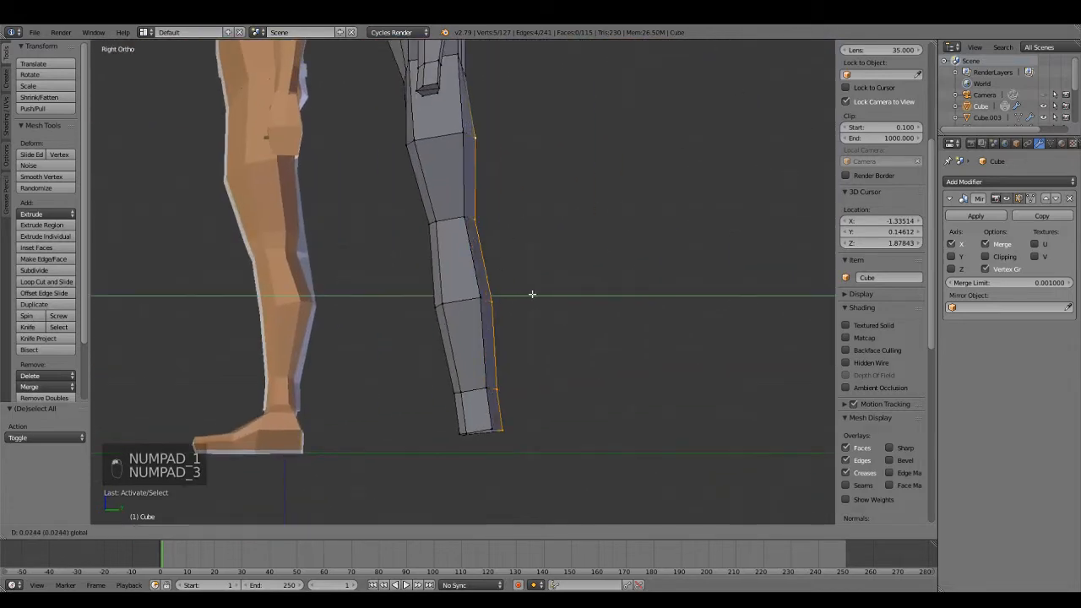
left_click_drag(529, 294, 529, 293)
- Inspect the leg's cross-section from below and compare the legs with the tan reference figure from the front
middle_click_drag(529, 293, 484, 270)
scroll(484, 277, "up", 7)
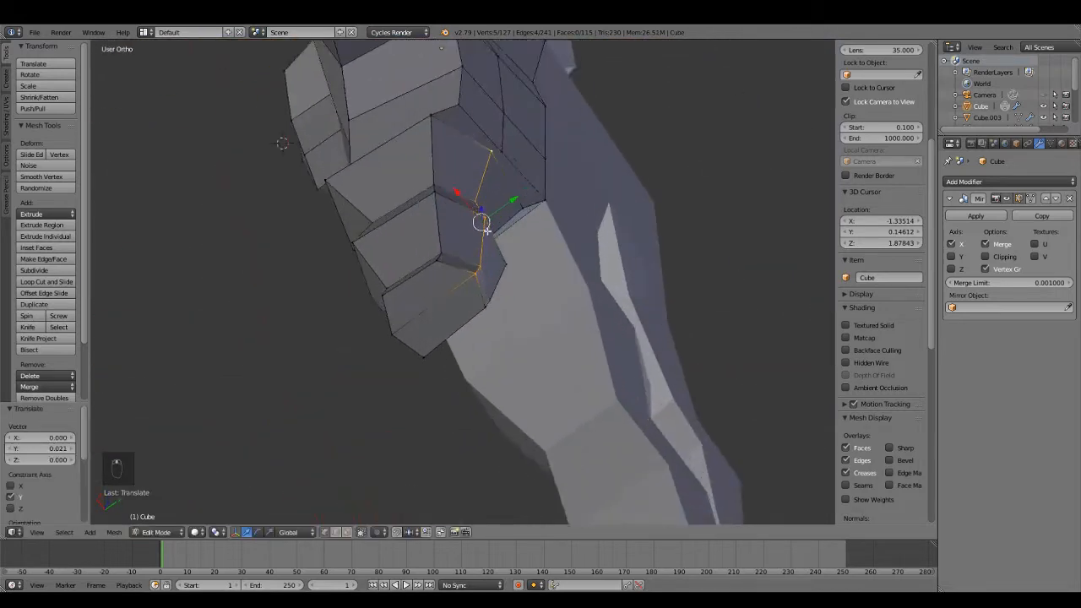
middle_click_drag(482, 327, 441, 331)
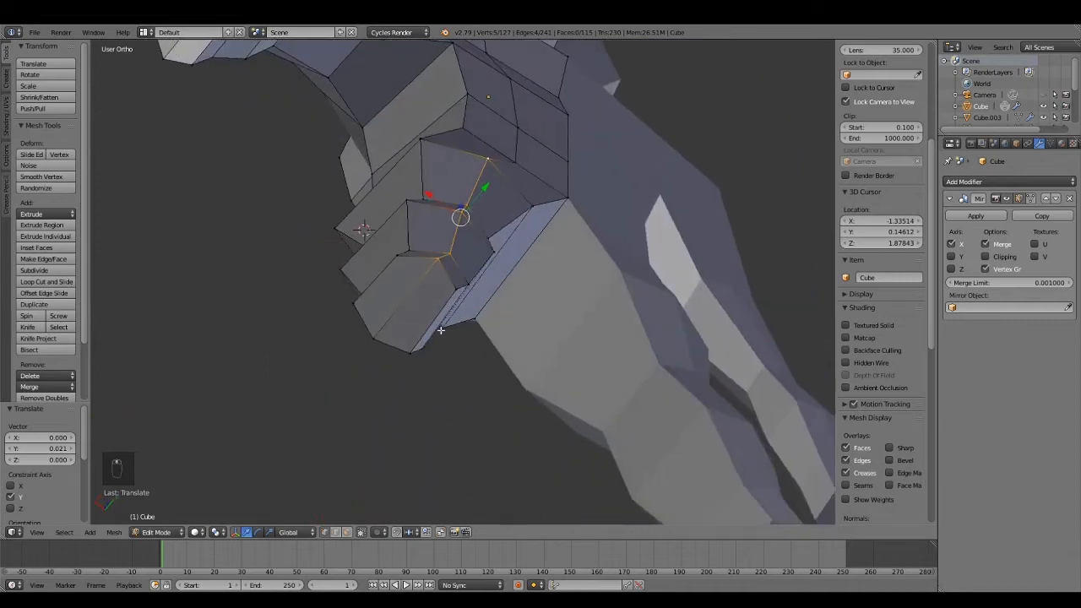
middle_click_drag(454, 286, 639, 419)
key("KP_1")
scroll(658, 377, "down", 4)
key("Tab")
scroll(596, 351, "down", 4)
key("KP_1")
key("Tab")
scroll(533, 430, "up", 2)
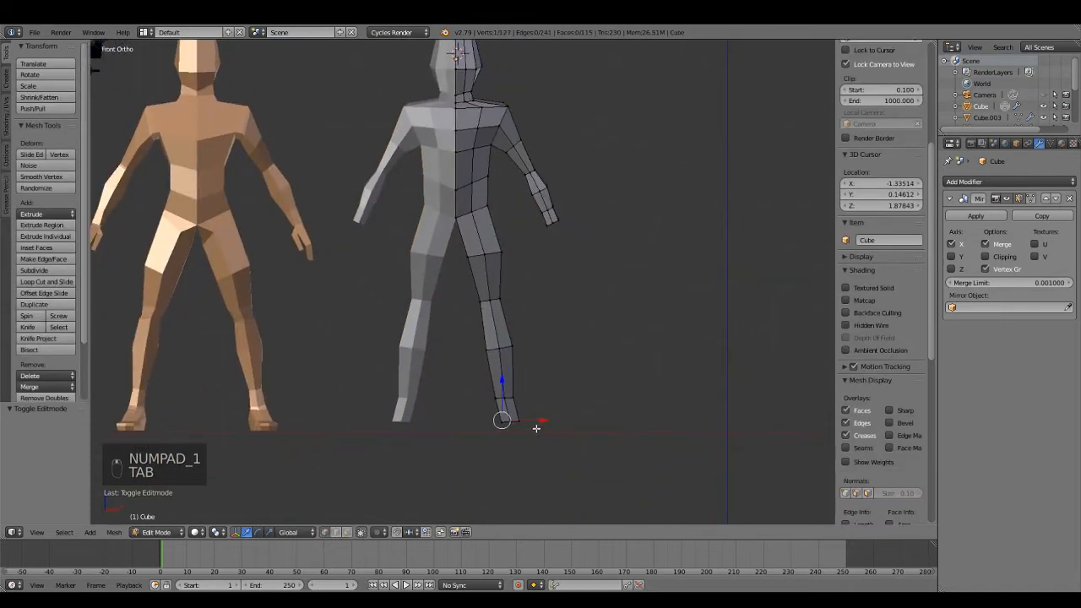
- Select the whole edge ring around the mid-thigh in front view, lower it and tilt it to suit the leg's angle
key("z")
key("z")
key("z")
key("a")
scroll(486, 270, "up", 2)
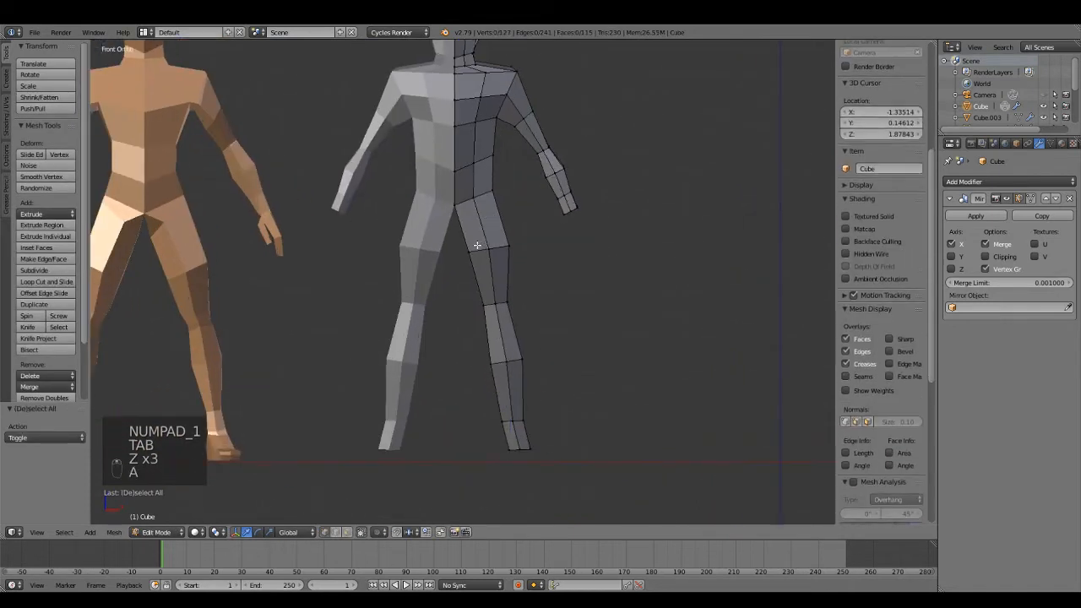
key("z")
key("c")
left_click(478, 249)
right_click(603, 284)
key("z")
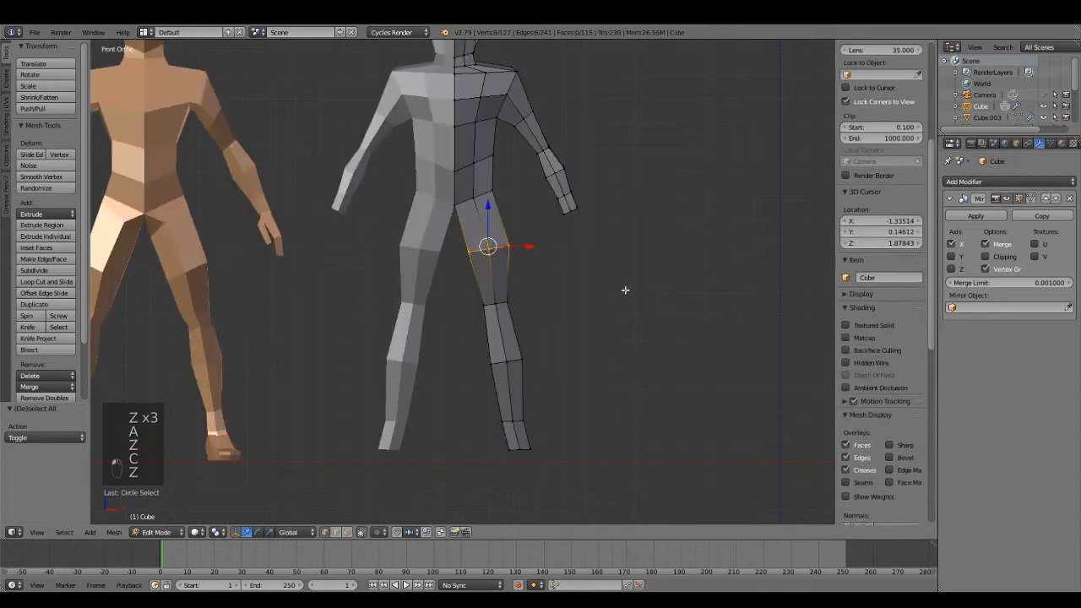
left_click(635, 251)
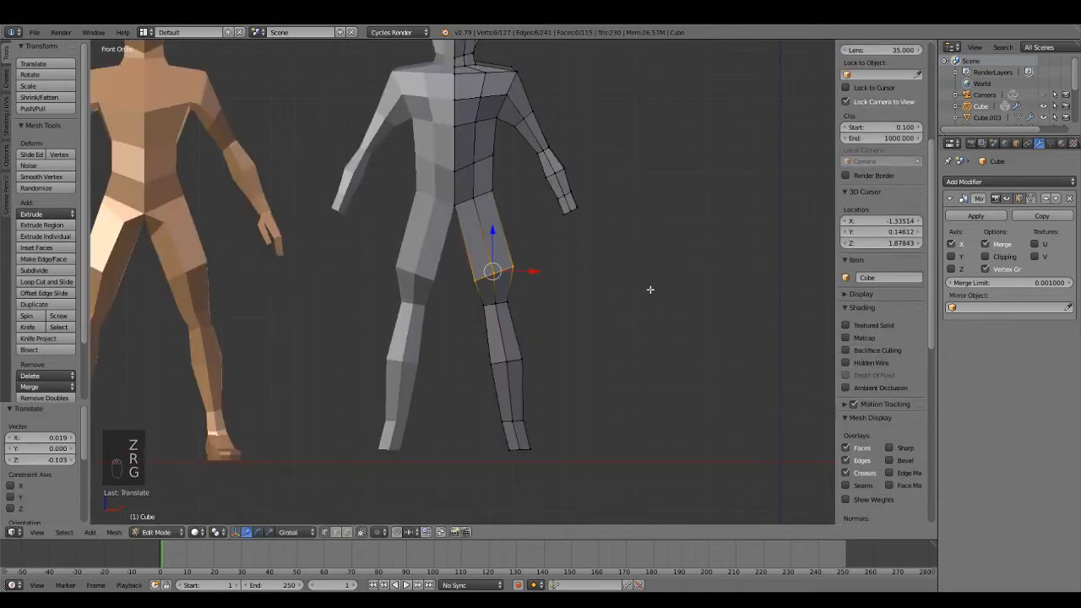
left_click(656, 297)
- Select the whole edge ring around the knee and move it slightly down and outward
key("a")
key("z")
key("c")
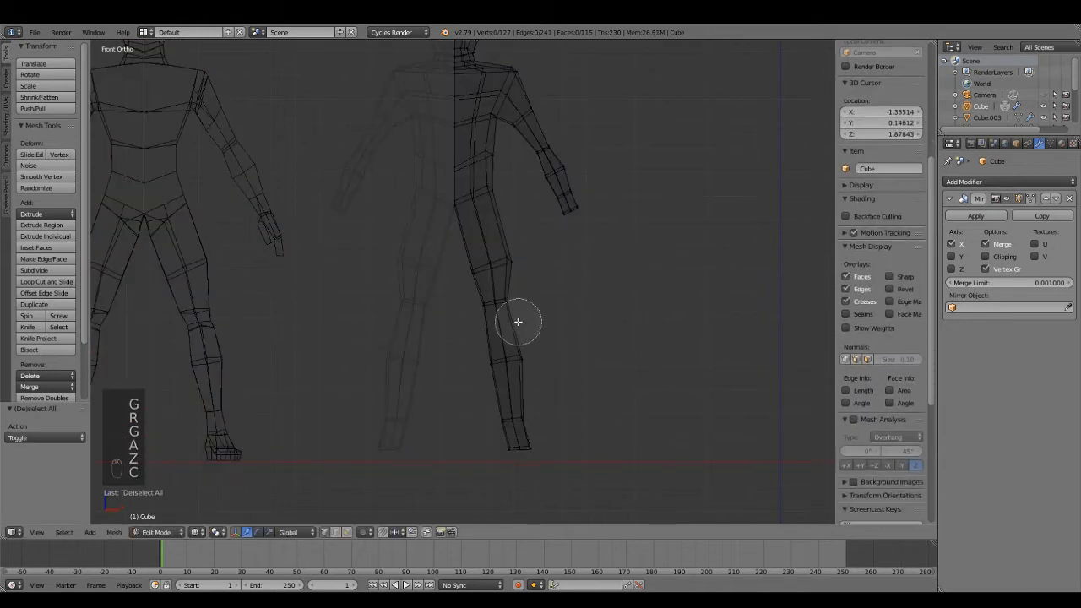
left_click(491, 305)
right_click(507, 313)
key("z")
key("g")
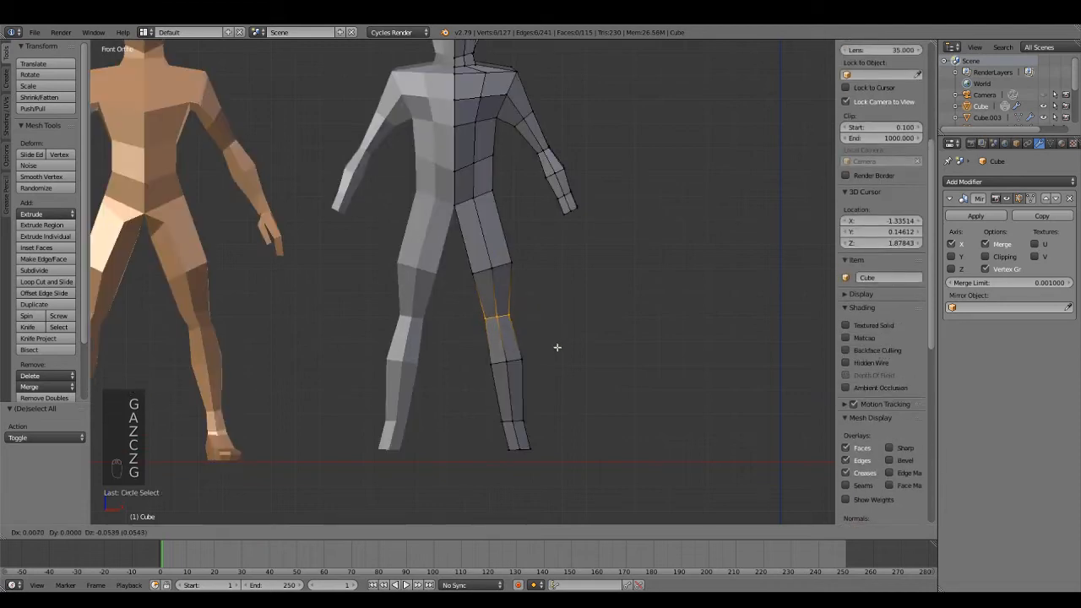
key("a")
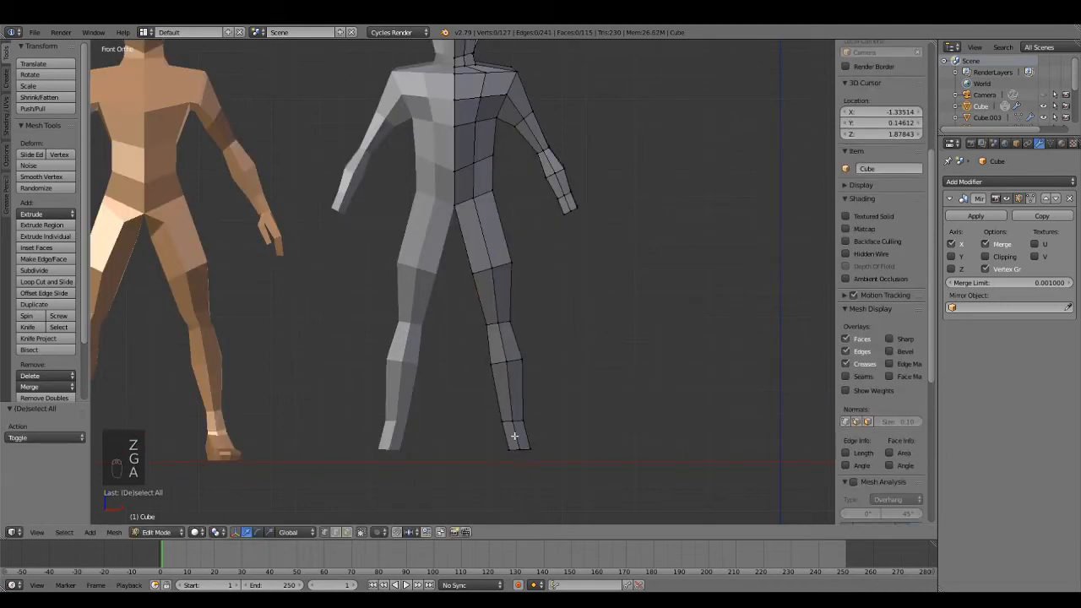
- Compare the character's overall proportions with the tan reference figure from an angled view, with and without the edges shown
key("z")
key("z")
scroll(531, 369, "down", 4)
key("Tab")
scroll(549, 291, "up", 5)
middle_click_drag(572, 322, 624, 278)
key("Tab")
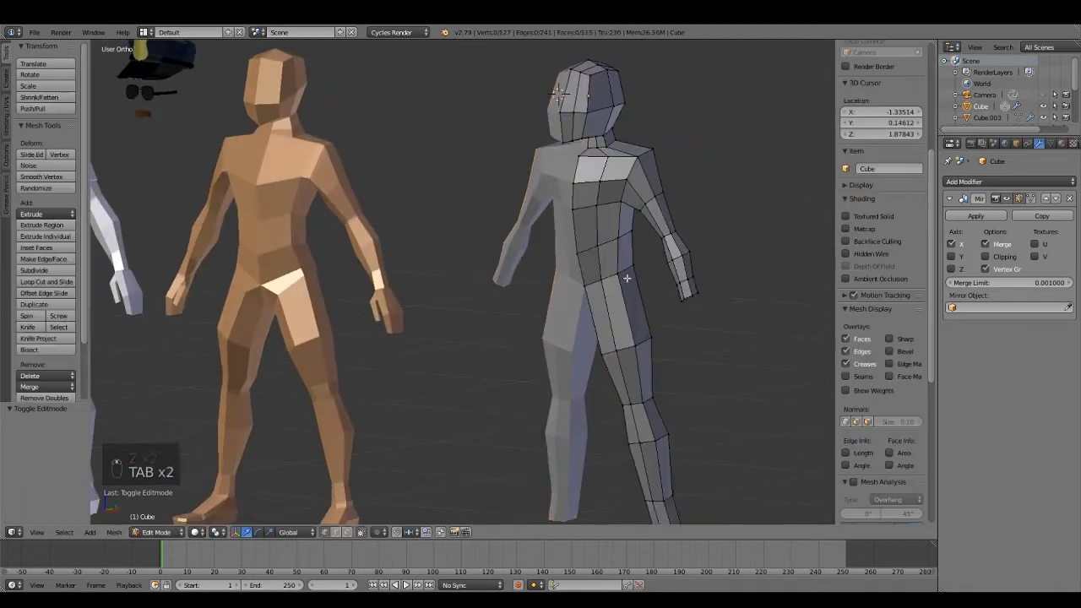
scroll(626, 278, "up", 4)
middle_click_drag(353, 350, 609, 328)
key("Tab")
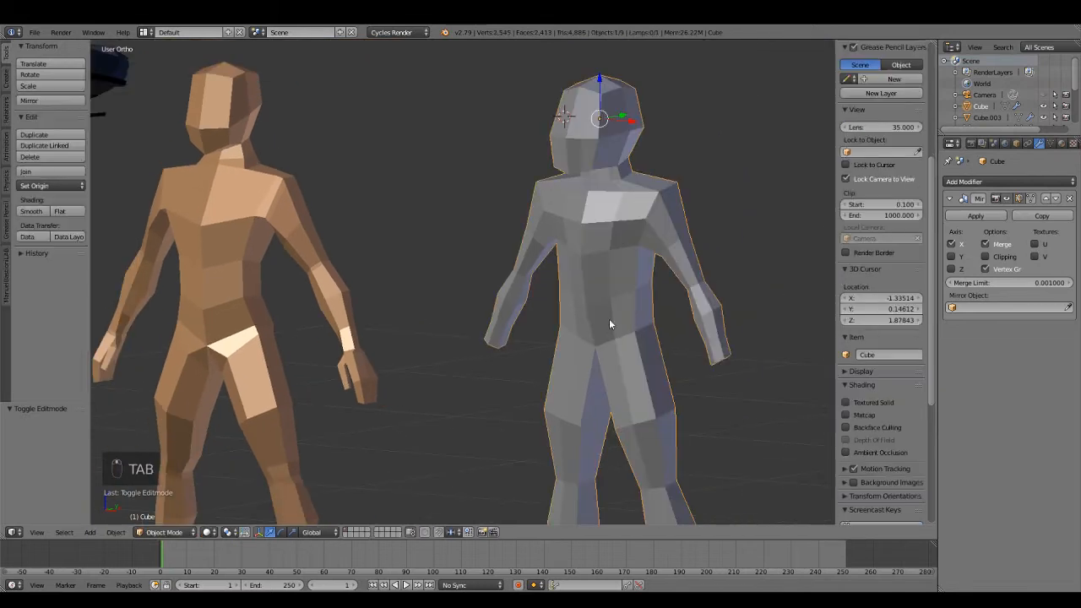
- Try to dissolve the edges of the two lower-belly faces on the grey figure, and undo the operation
middle_click_drag(612, 276, 651, 285)
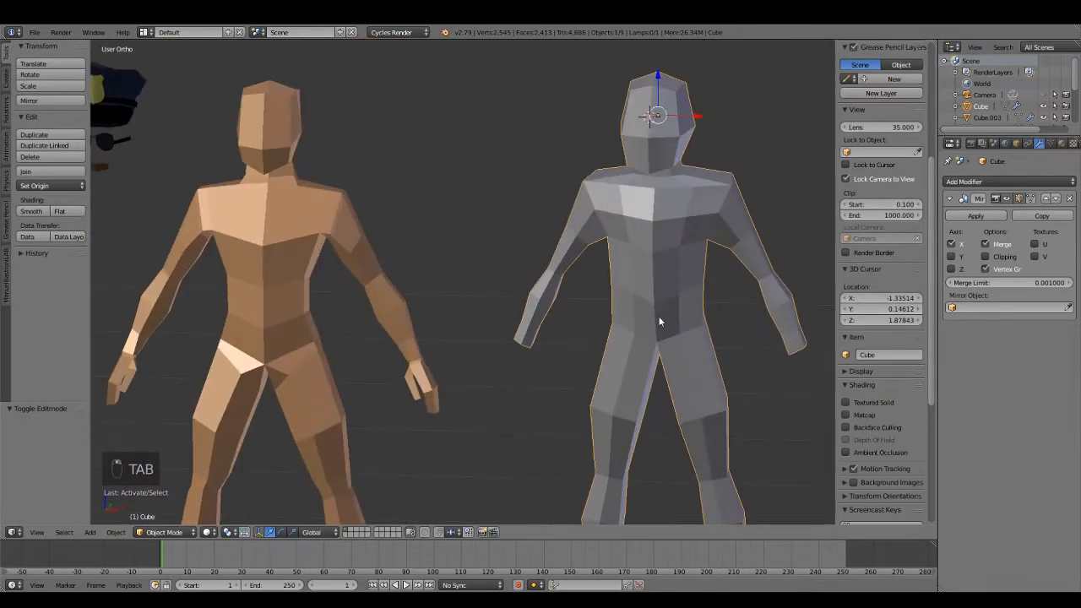
key("Tab")
middle_click_drag(671, 363, 540, 473)
left_click(348, 534)
middle_click_drag(639, 304, 558, 302, "shift")
scroll(531, 251, "up", 4)
key("a")
key("a")
key("a")
right_click(531, 250)
scroll(531, 251, "down", 4)
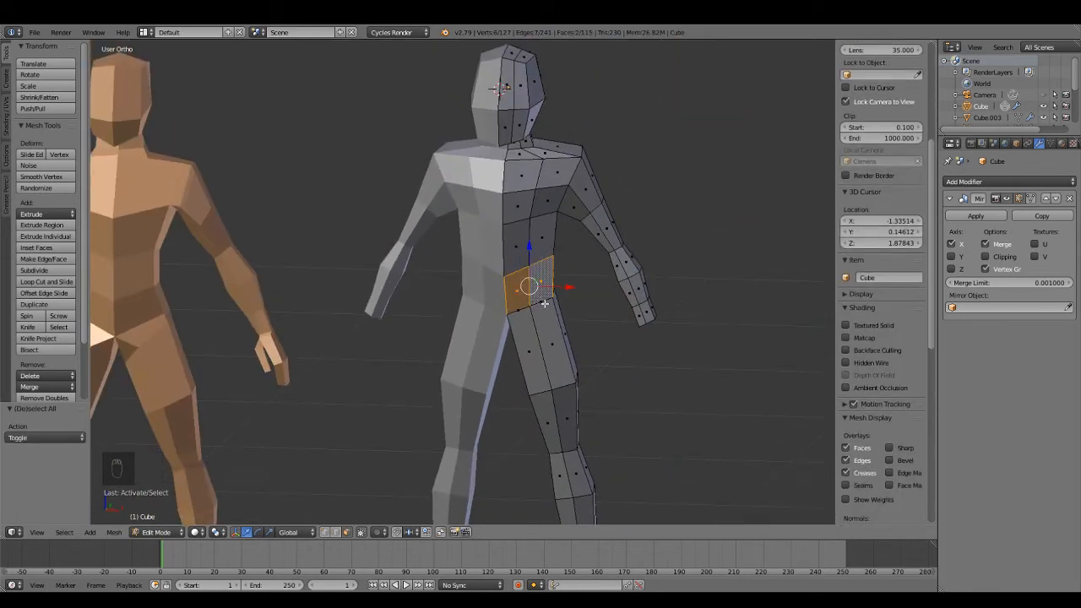
key("x")
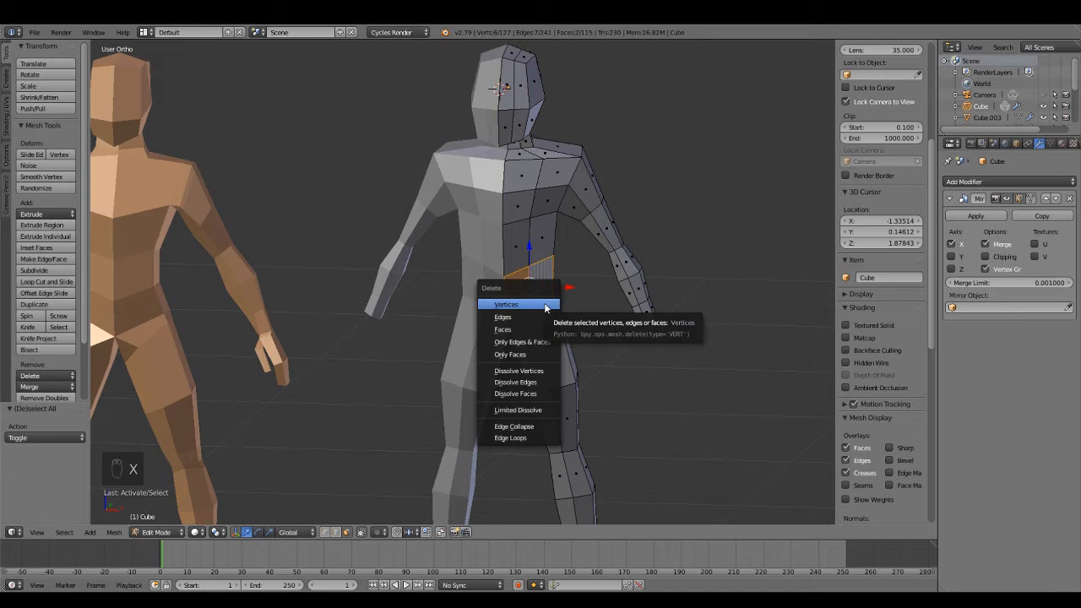
left_click(529, 383)
middle_click_drag(529, 386, 499, 384)
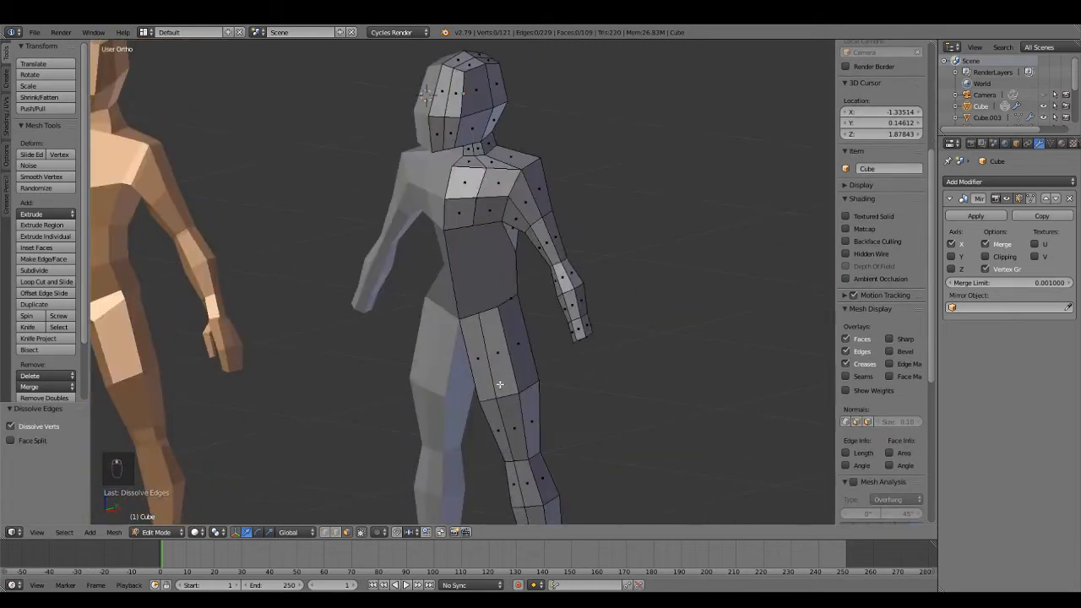
key("ctrl+z")
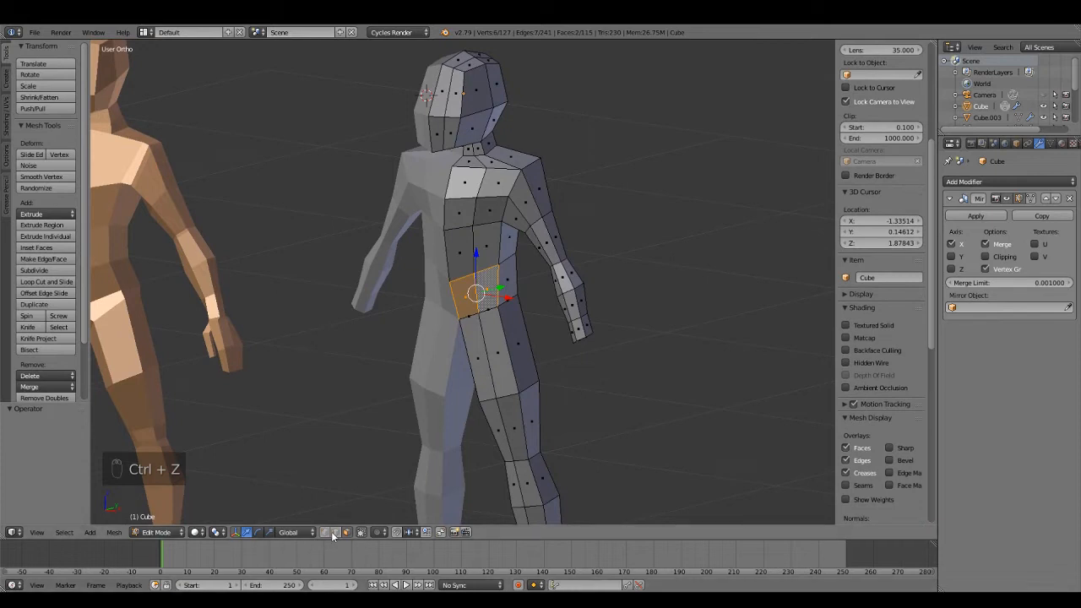
- Dissolve the single vertical edge between the two front lower-belly faces of the grey figure
key("x")
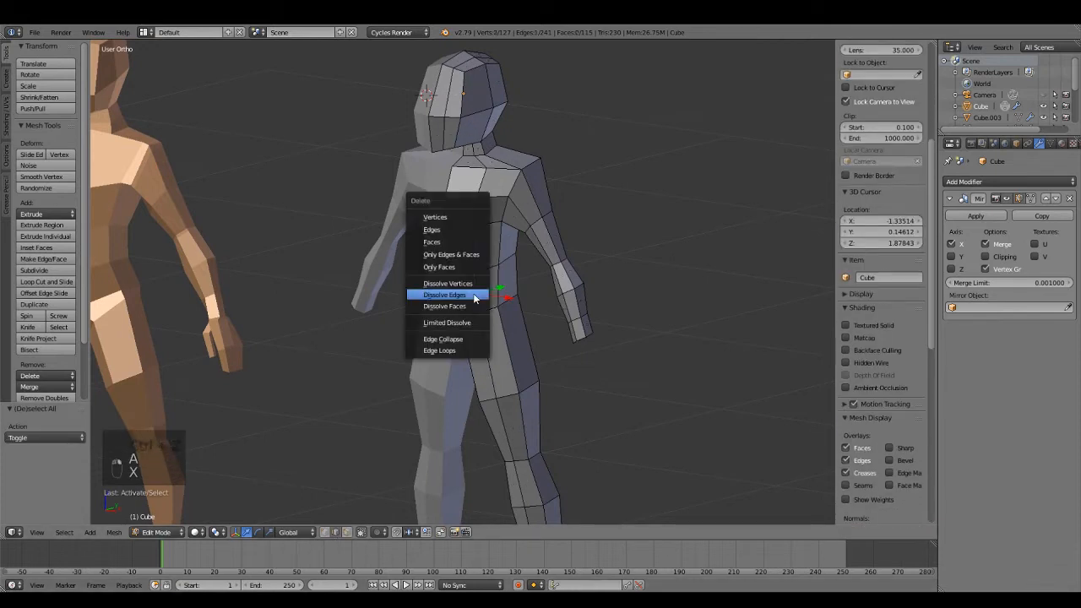
left_click(473, 293)
key("Tab")
scroll(487, 353, "down", 3)
middle_click_drag(484, 353, 504, 299)
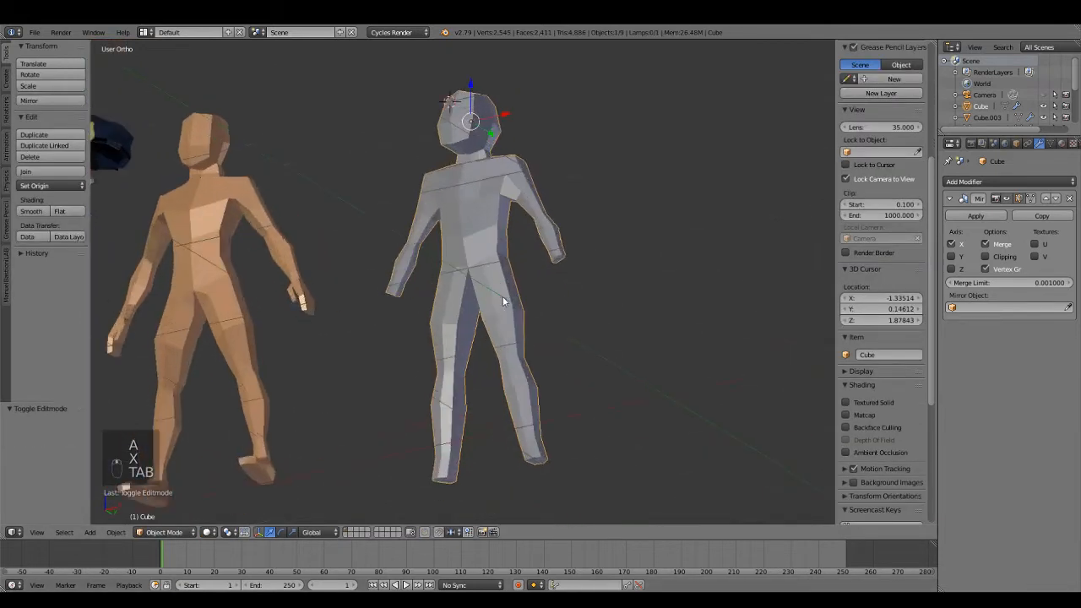
scroll(492, 283, "up", 5)
scroll(489, 279, "up", 3)
scroll(480, 241, "down", 4)
middle_click_drag(480, 240, 500, 367, "shift")
- Dissolve the vertical edges dividing the front faces of the abdomen and lower chest
key("Tab")
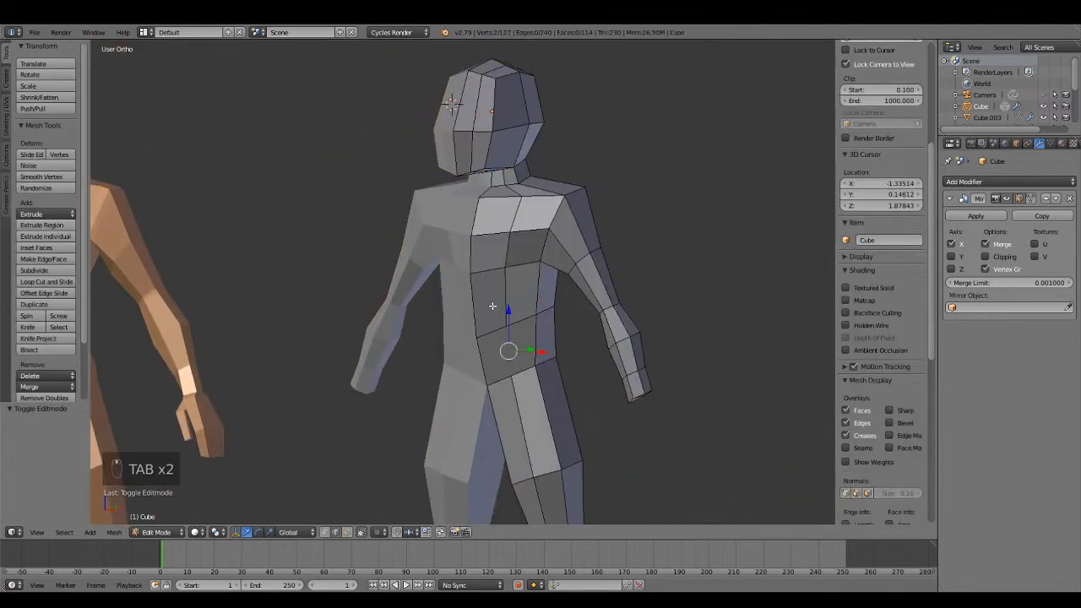
right_click(504, 306)
key("x")
left_click(509, 319)
right_click(515, 248)
key("x")
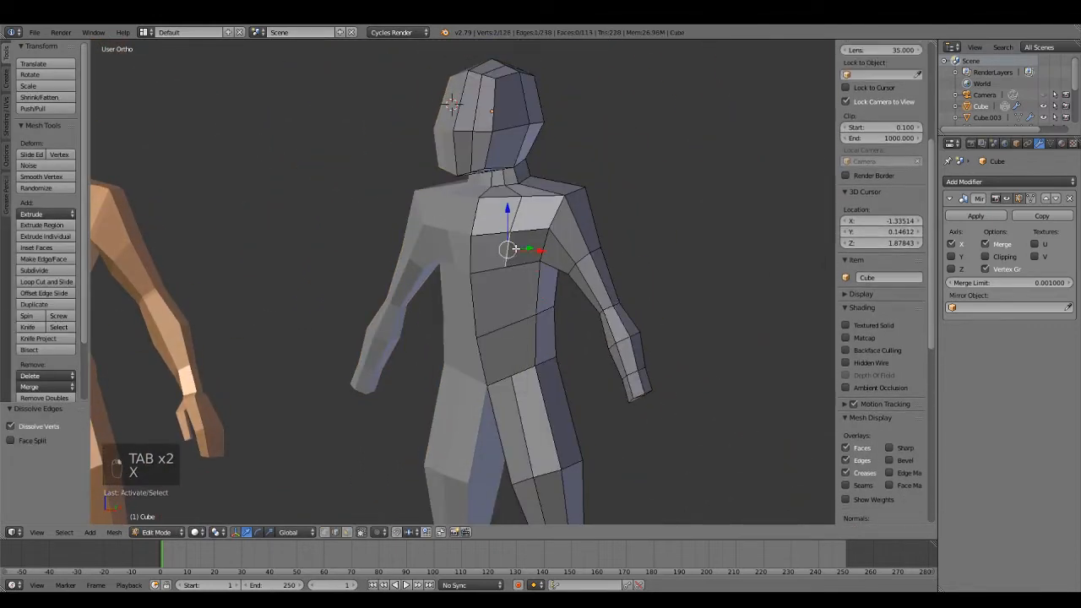
left_click(515, 251)
- Dissolve the vertical edge dividing the upper front chest faces, just below the collar area
scroll(516, 251, "down", 2)
middle_click_drag(515, 251, 534, 226)
scroll(533, 226, "up", 2)
scroll(534, 226, "down", 2)
key("x")
left_click(534, 227)
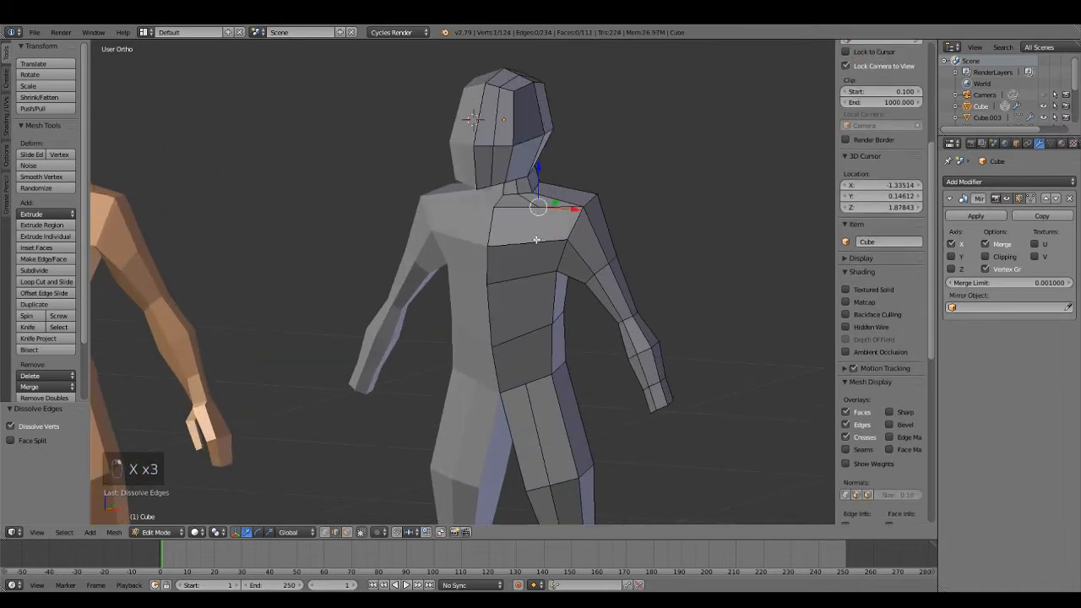
- Dissolve the chain of four vertical edges running down the middle of the modelled half of the back
key("Tab")
scroll(601, 370, "down", 2)
middle_click_drag(602, 370, 395, 347)
scroll(390, 371, "up", 3)
key("Tab")
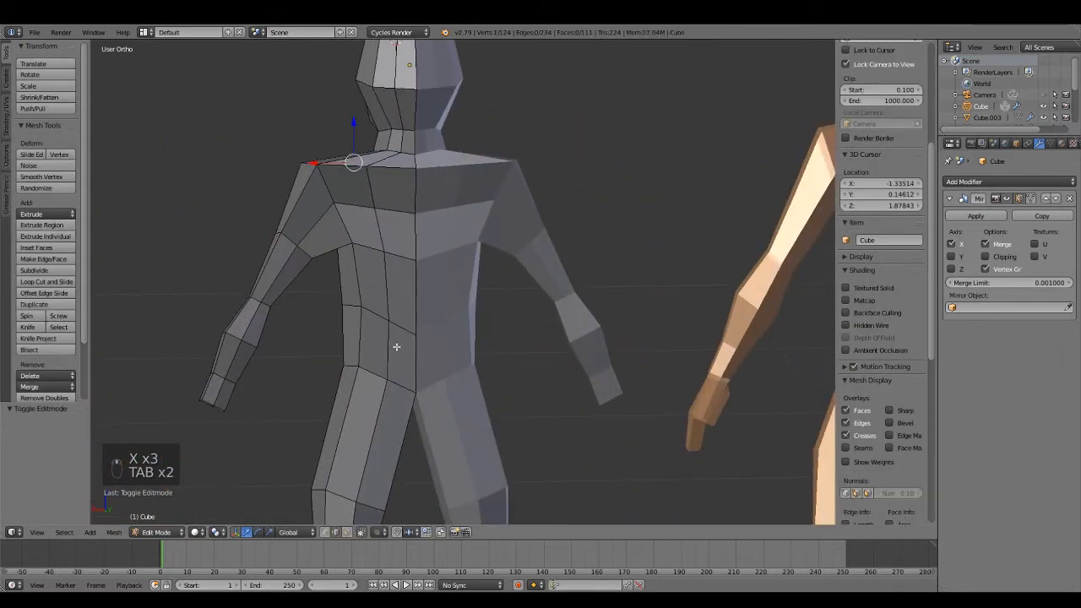
right_click(394, 347)
key("x")
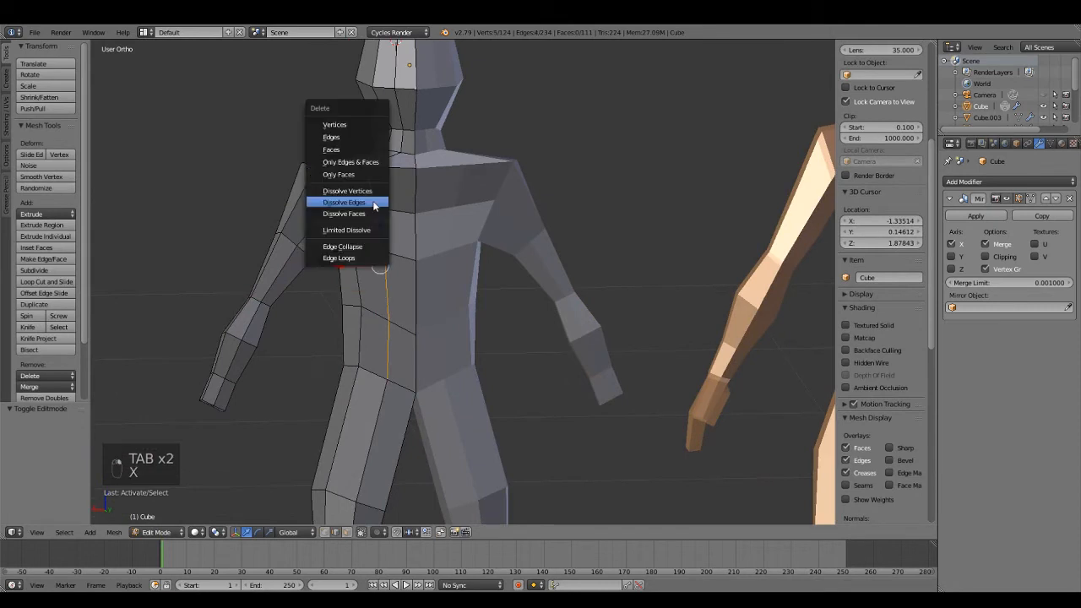
left_click(372, 204)
scroll(373, 203, "down", 3)
key("Tab")
mouse_move(466, 345)
middle_mouse_down()
mouse_move(394, 304)
mouse_move(551, 329)
mouse_move(503, 347)
mouse_move(451, 340)
middle_mouse_up()
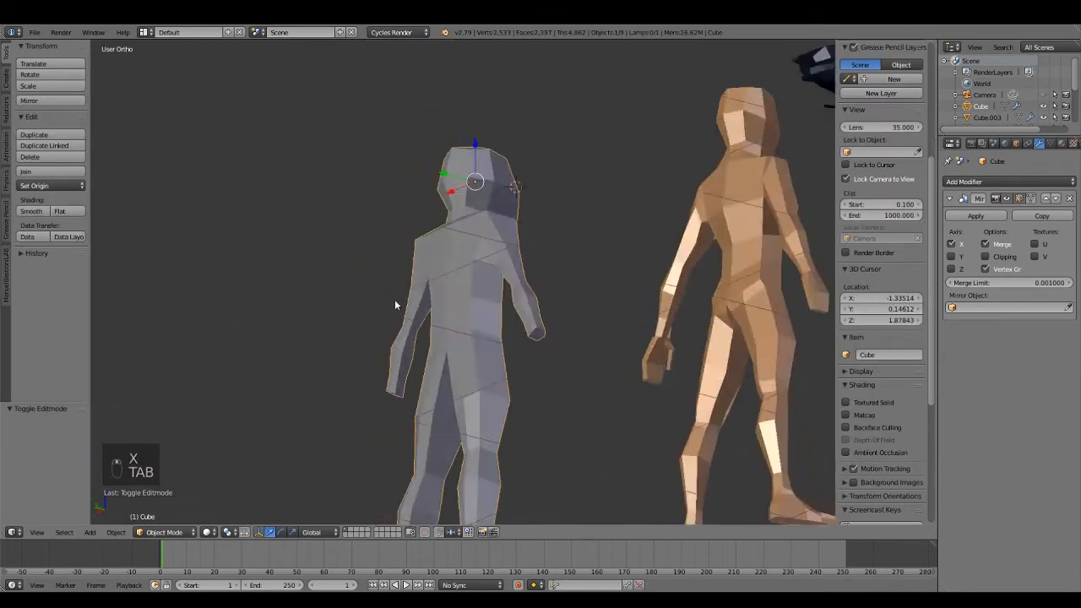
- Pull the shoulder-blade vertex on the upper back rearward along the Y axis
key("Tab")
scroll(451, 340, "up", 4)
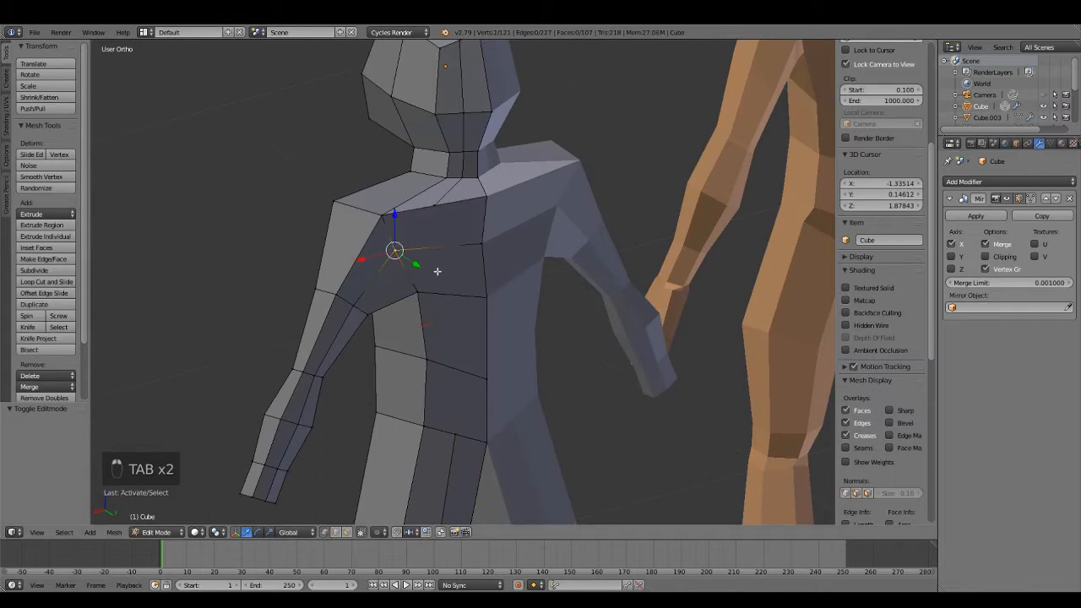
middle_click_drag(437, 271, 519, 285)
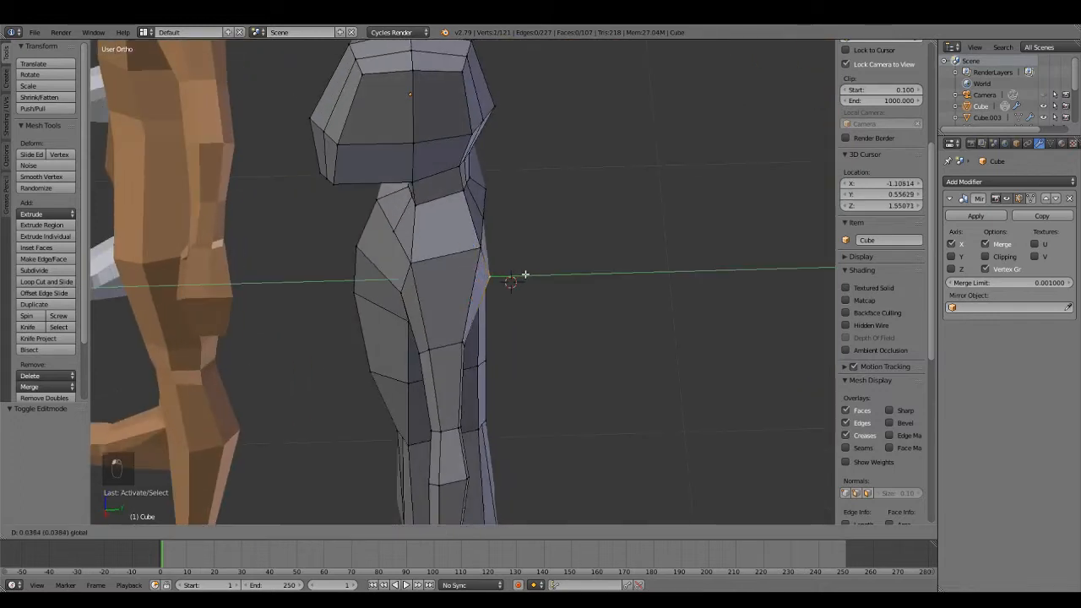
middle_click_drag(521, 276, 489, 249)
left_click_drag(511, 242, 527, 239)
- Shift the vertices lower on the back rearward along the Y axis, the last one by 0.013
key("KP_3")
scroll(547, 300, "up", 3)
middle_click_drag(564, 307, 395, 254)
right_click(413, 239)
key("KP_3")
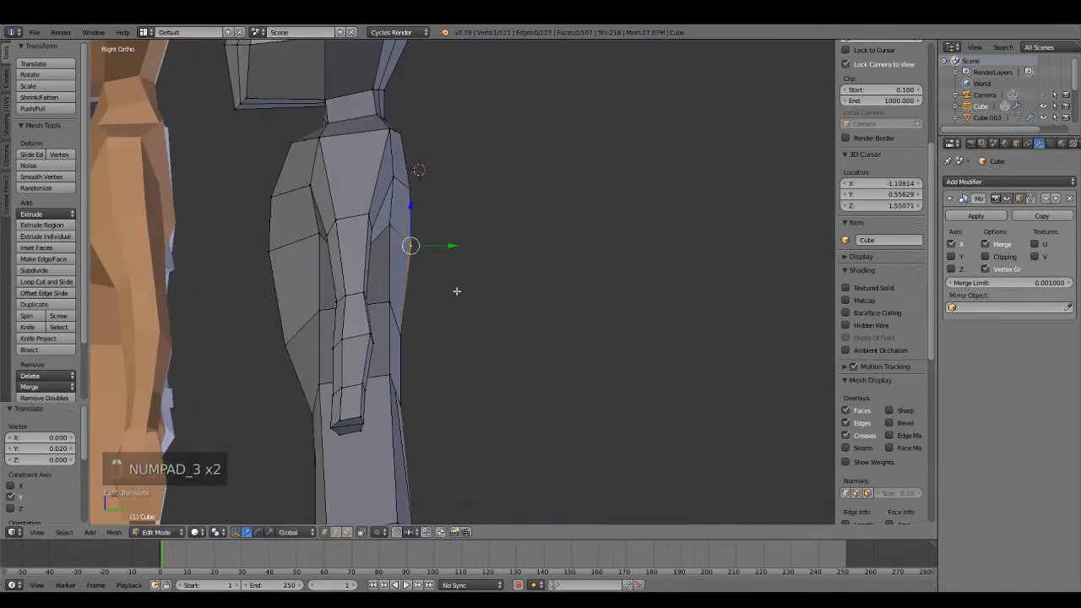
middle_click_drag(457, 291, 421, 335)
key("KP_3")
scroll(435, 337, "down", 10)
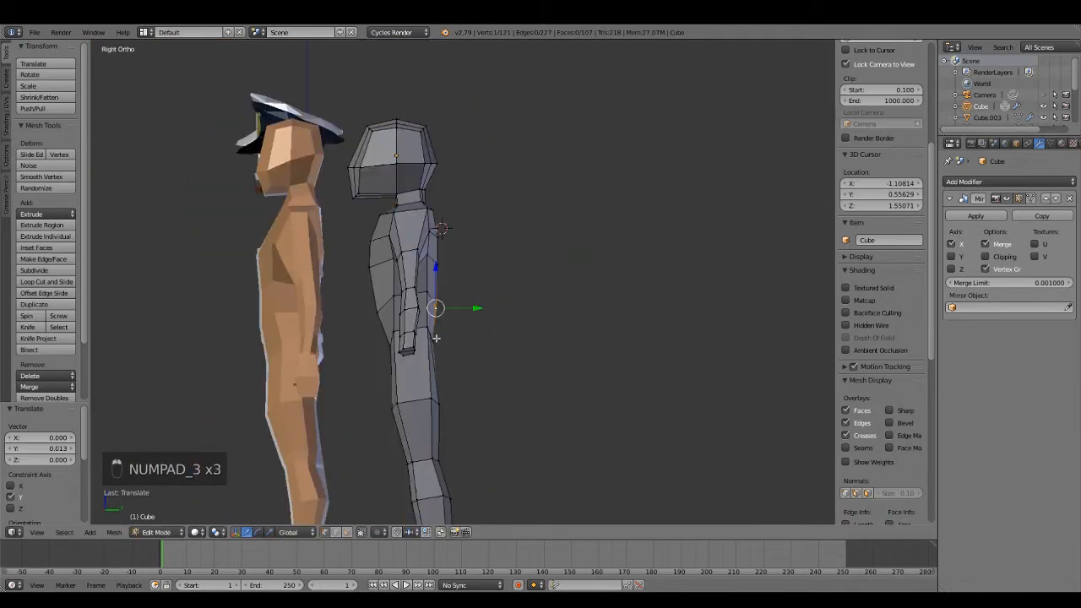
- Add a loop cut around the upper thigh and slide it up close to the hip
key("Tab")
key("KP_1")
scroll(527, 368, "up", 8)
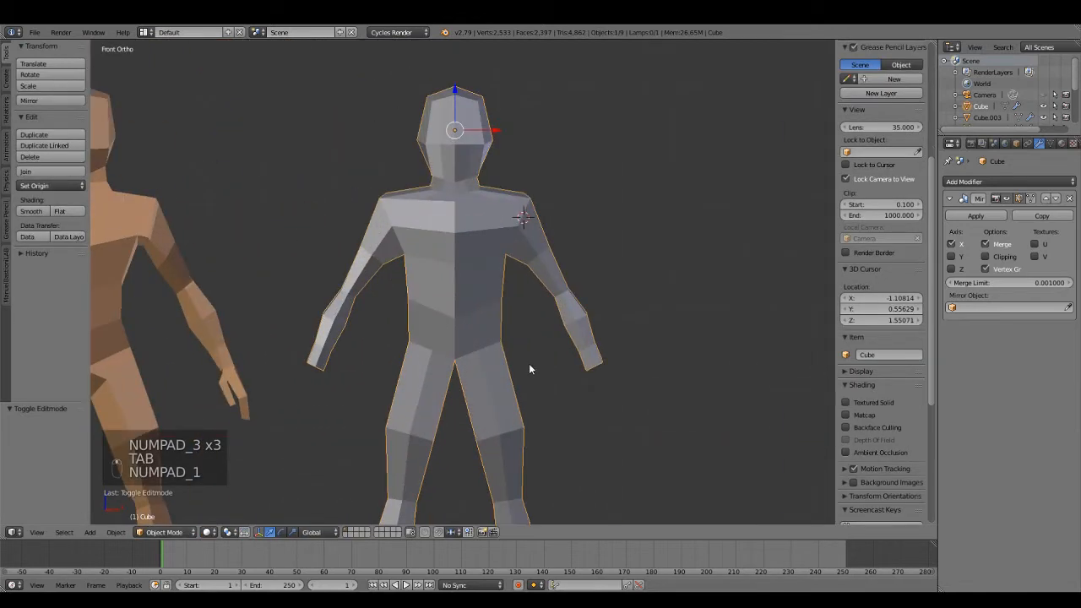
scroll(505, 331, "down", 2)
scroll(505, 337, "down", 1)
middle_click_drag(505, 337, 497, 358)
key("KP_1")
key("Tab")
key("a")
key("a")
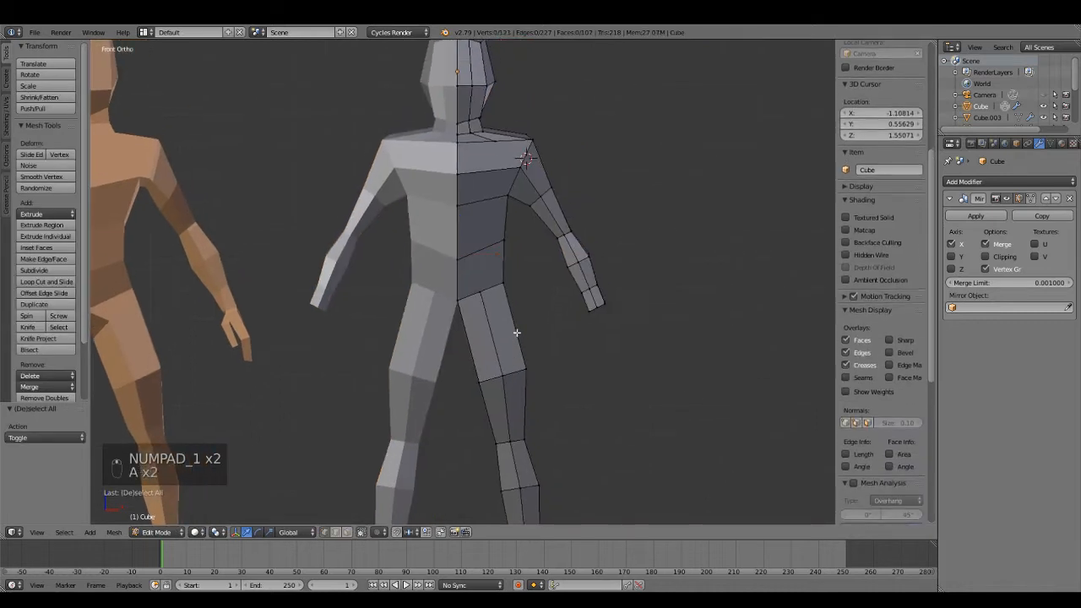
key("ctrl+r")
left_click(511, 331)
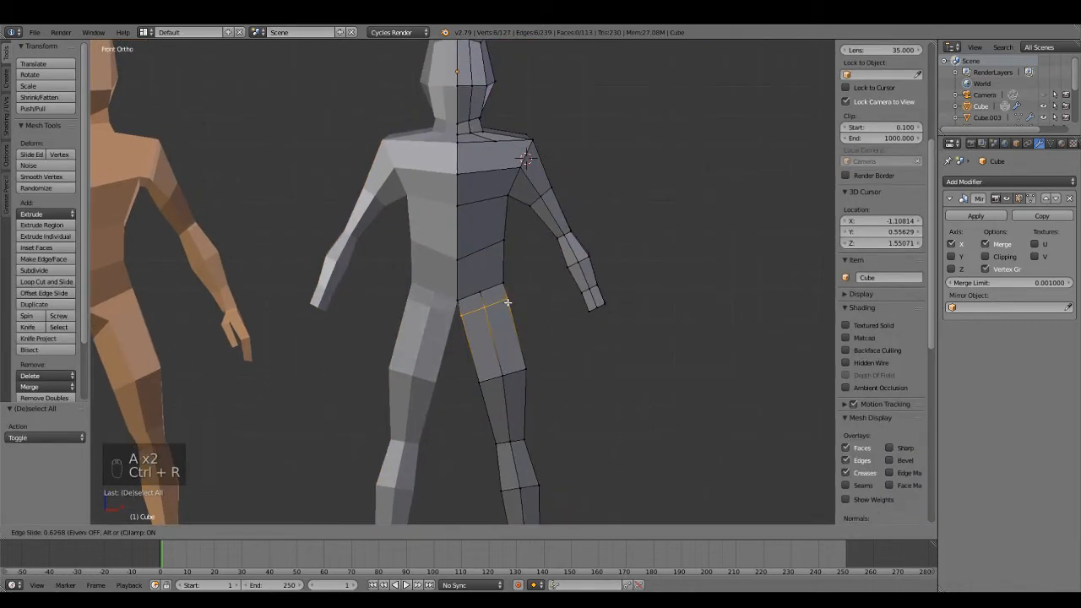
- Rotate the new upper-thigh loop by 9° in front view
scroll(571, 297, "up", 6)
middle_click_drag(553, 417, 571, 234)
scroll(571, 234, "down", 6)
key("KP_1")
scroll(591, 296, "up", 4)
key("r")
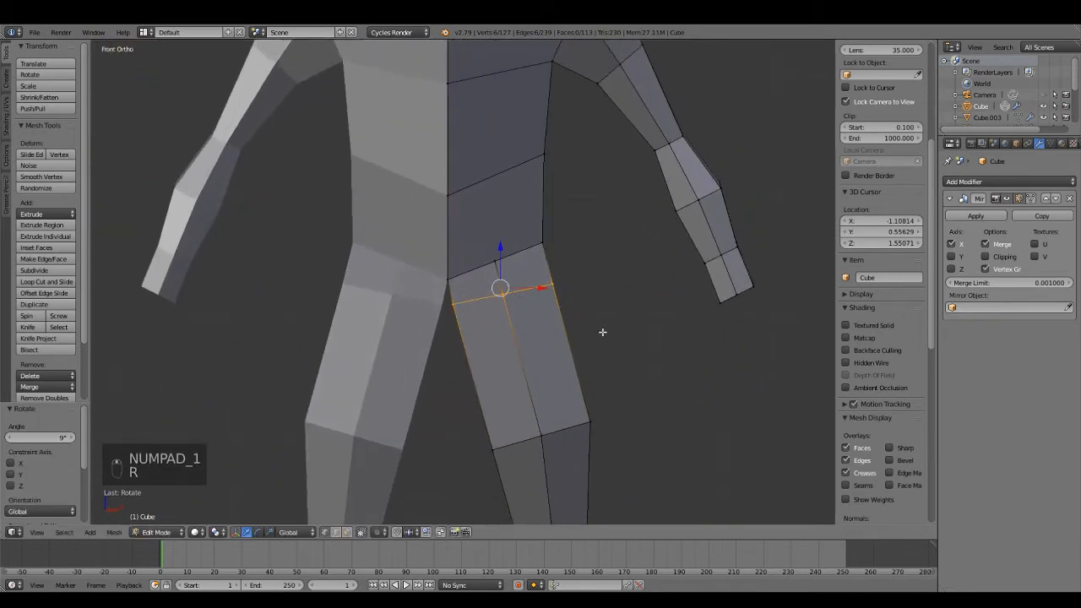
scroll(603, 331, "down", 4)
key("Tab")
middle_click_drag(597, 326, 527, 344)
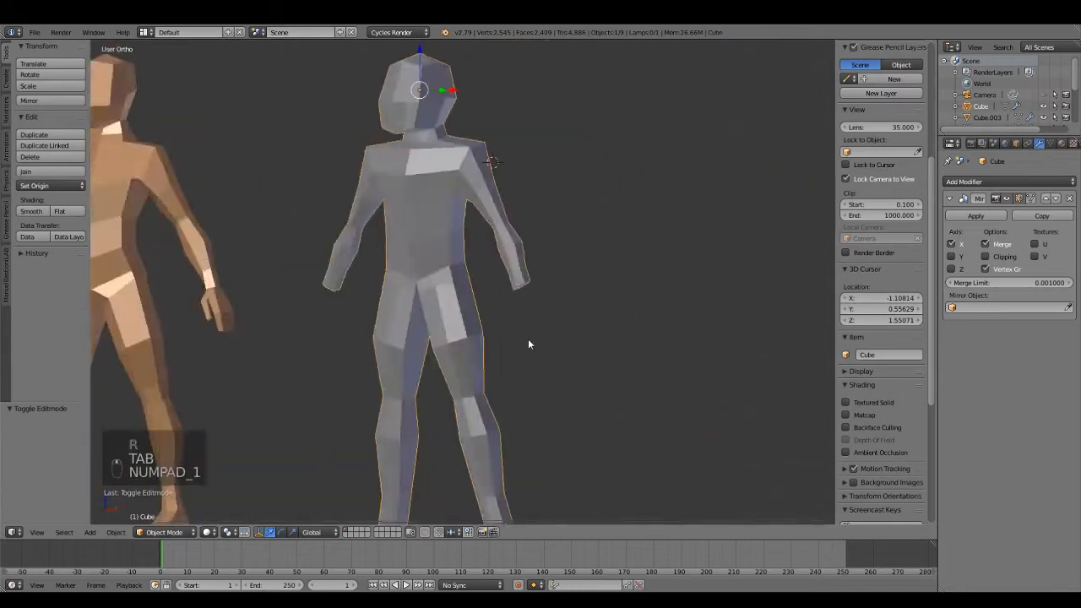
- Add two loop cuts to the leg, one just above and one just below the knee loop
key("KP_1")
key("Tab")
key("a")
key("a")
scroll(541, 316, "up", 3)
key("ctrl+r")
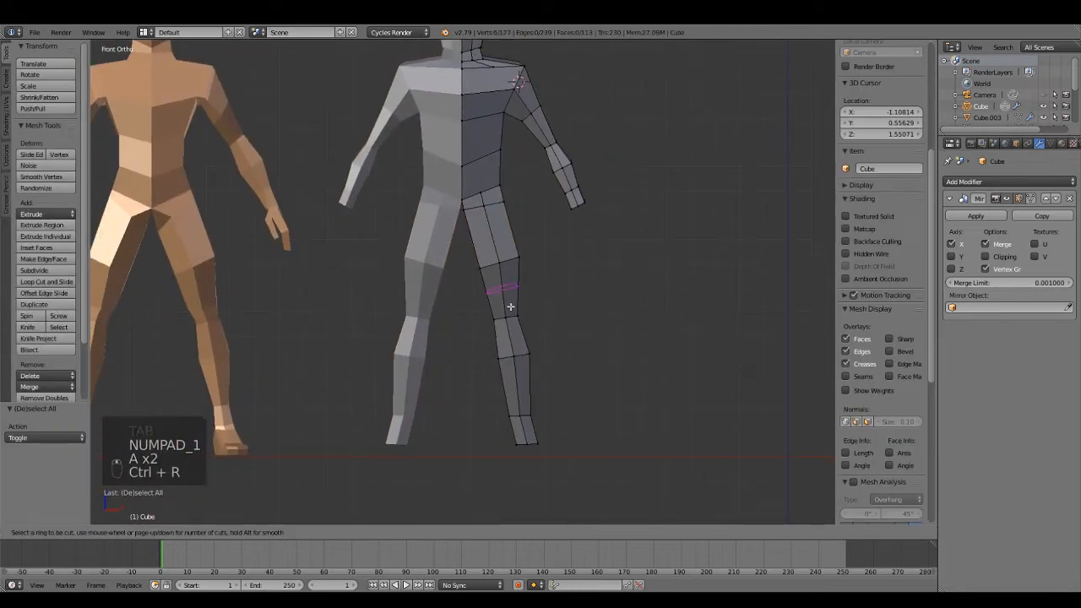
left_click(522, 301)
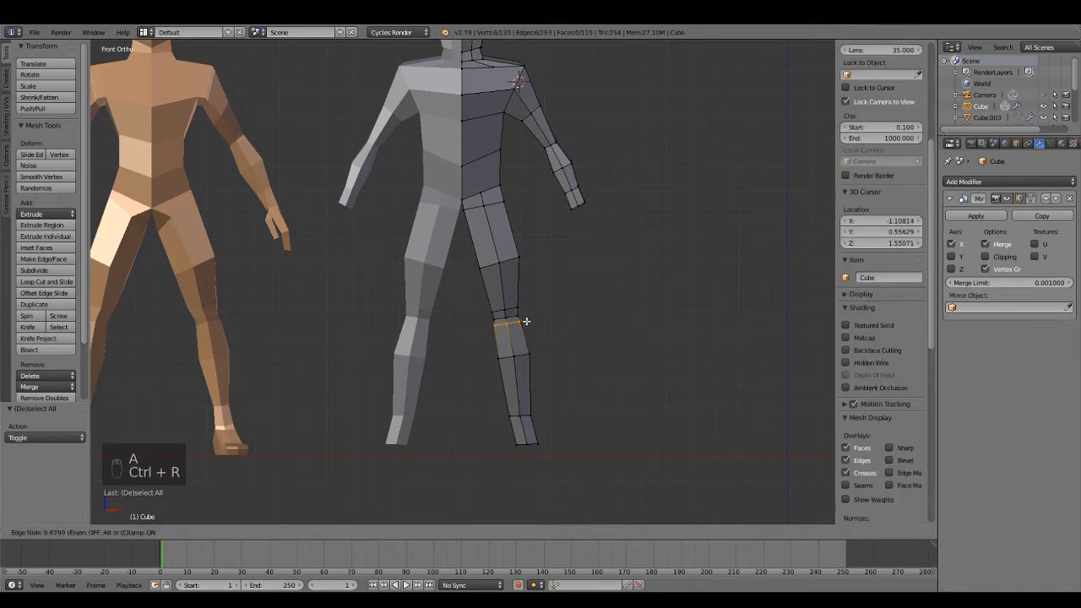
left_click(526, 321)
- Add a loop cut around the upper arm and slide it close to the shoulder
middle_click_drag(544, 242, 516, 372, "shift")
key("Tab")
middle_click_drag(519, 233, 507, 289, "shift")
key("Tab")
scroll(505, 276, "up", 4)
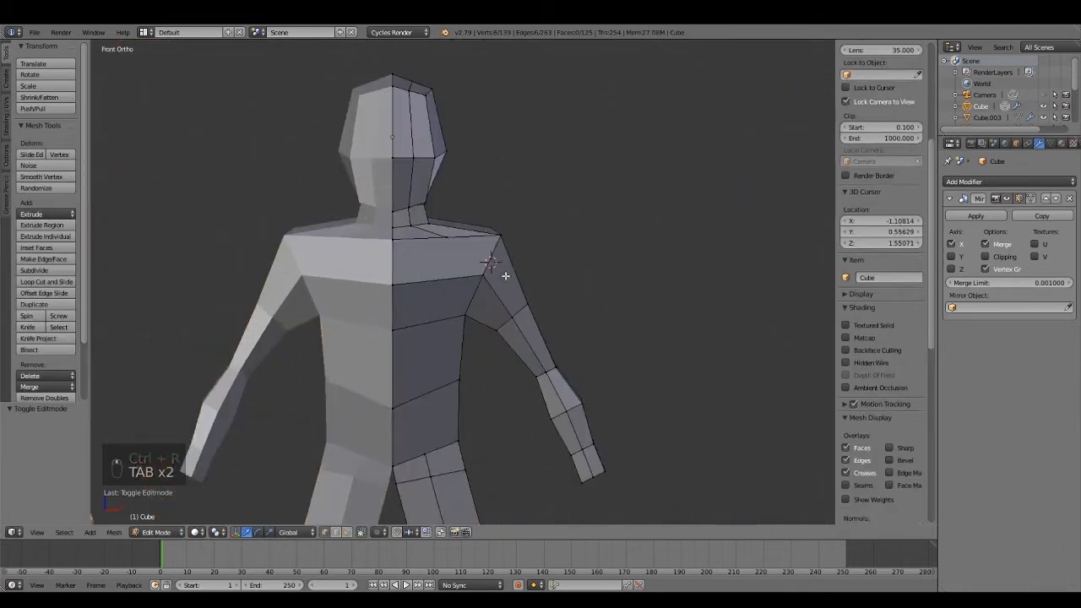
key("a")
key("a")
key("a")
key("ctrl+r")
left_click(517, 252)
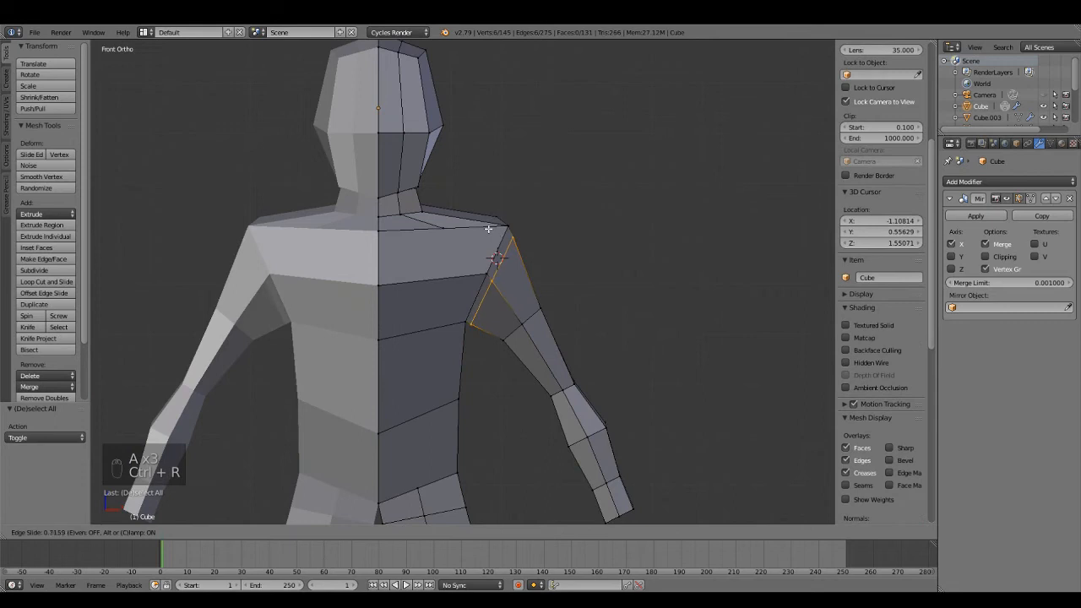
left_click(488, 228)
- Add two loop cuts to the arm, one just above and one just below the elbow loop
key("a")
middle_click_drag(586, 374, 505, 330, "shift")
left_click(490, 296)
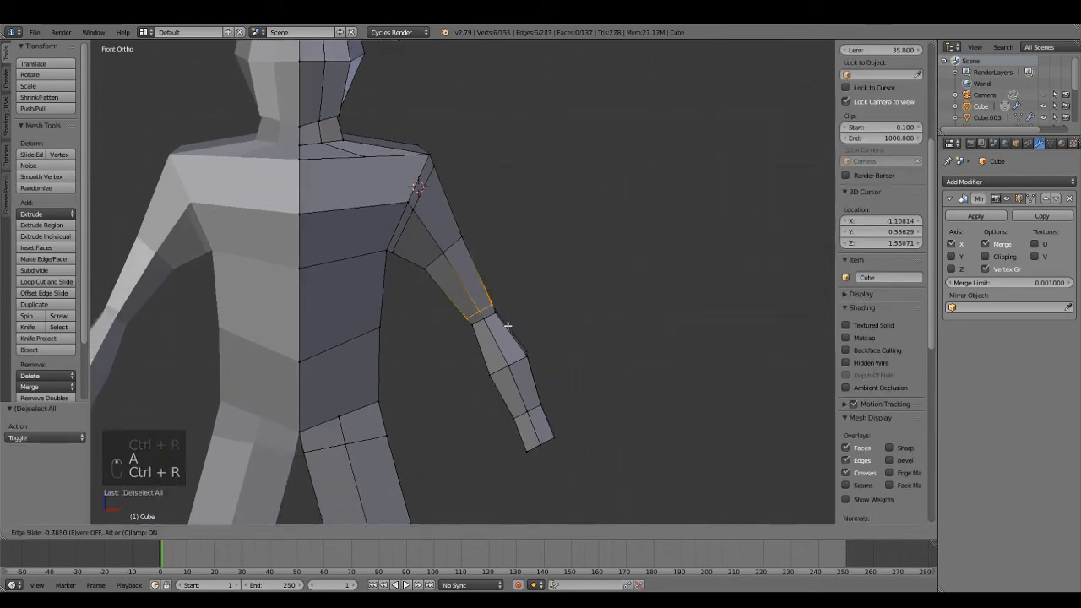
key("a")
key("ctrl+r")
left_click(505, 322)
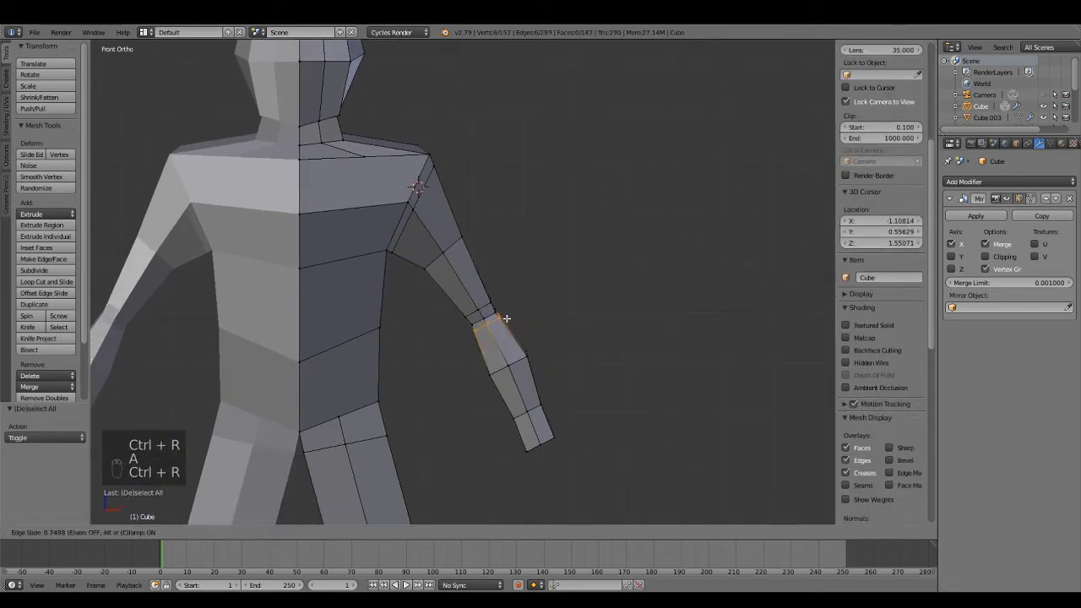
- Leave edit mode, check the figure from several sides, and save the file
key("Tab")
scroll(558, 333, "down", 5)
middle_click_drag(586, 341, 484, 373)
key("KP_3")
key("KP_1")
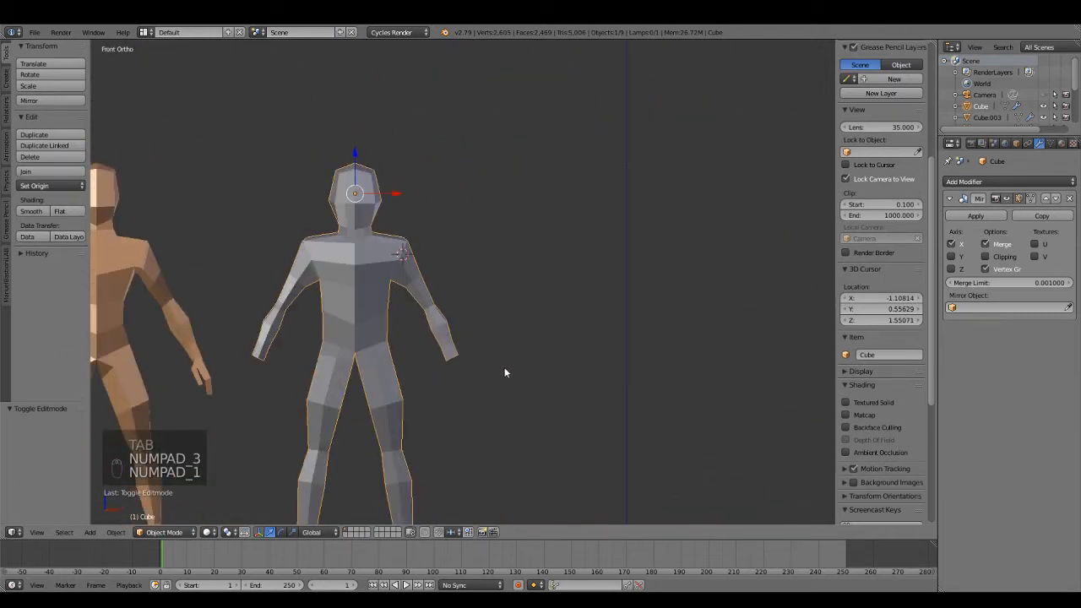
middle_click_drag(405, 434, 522, 321, "shift")
scroll(622, 324, "up", 2)
scroll(616, 380, "down", 4)
key("ctrl+s")
- Select the leg from the knee down in wireframe side view, rotate it upright and shift it along Y under the thigh
key("KP_3")
key("Tab")
key("z")
scroll(522, 324, "up", 3)
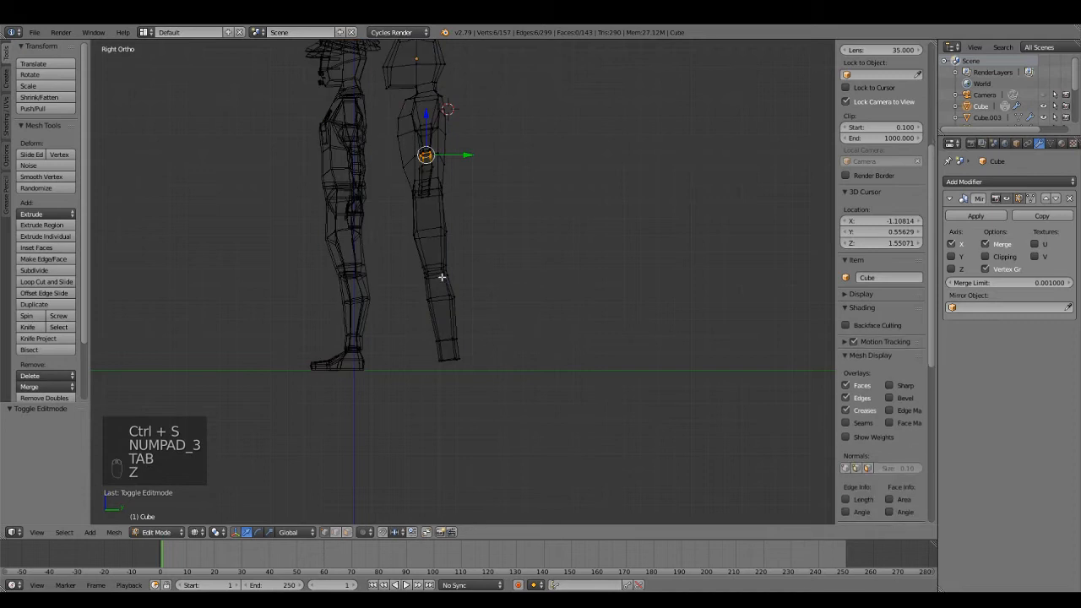
key("a")
key("b")
left_click_drag(396, 242, 533, 444)
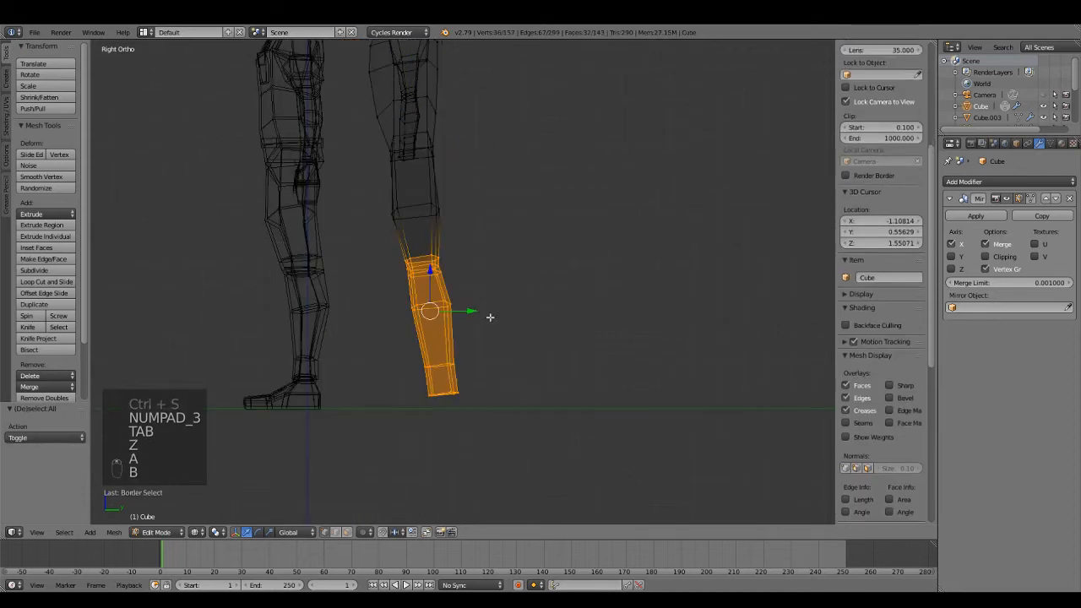
left_click(559, 359)
key("g")
key("y")
left_click_drag(455, 318, 456, 317)
- Adjust the thigh and knee loops along the Y axis in side view, bringing the knee forward
key("a")
key("b")
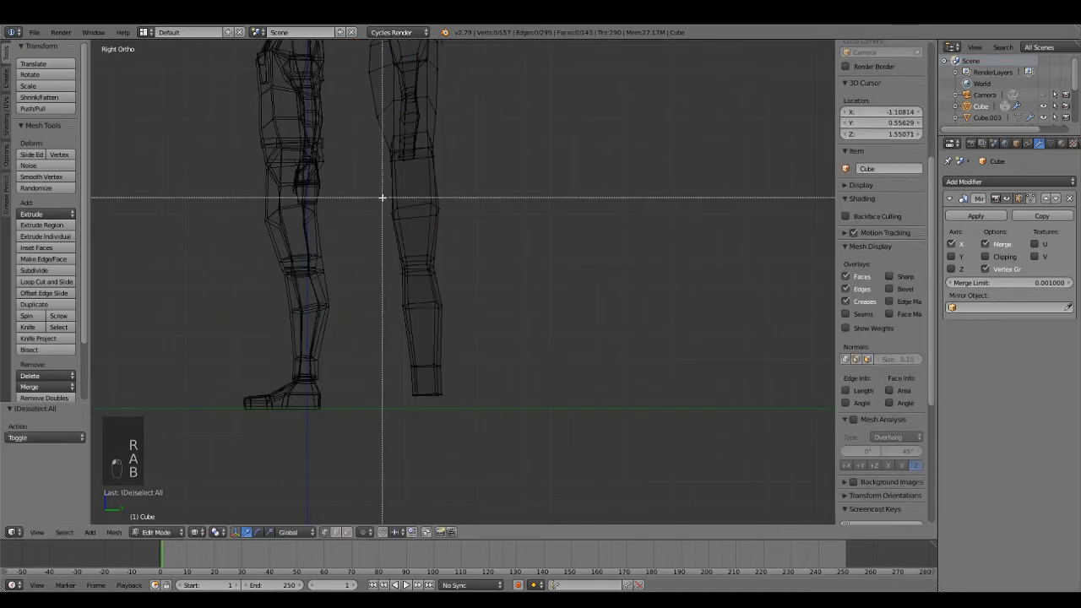
left_click_drag(488, 227, 488, 228)
key("a")
key("b")
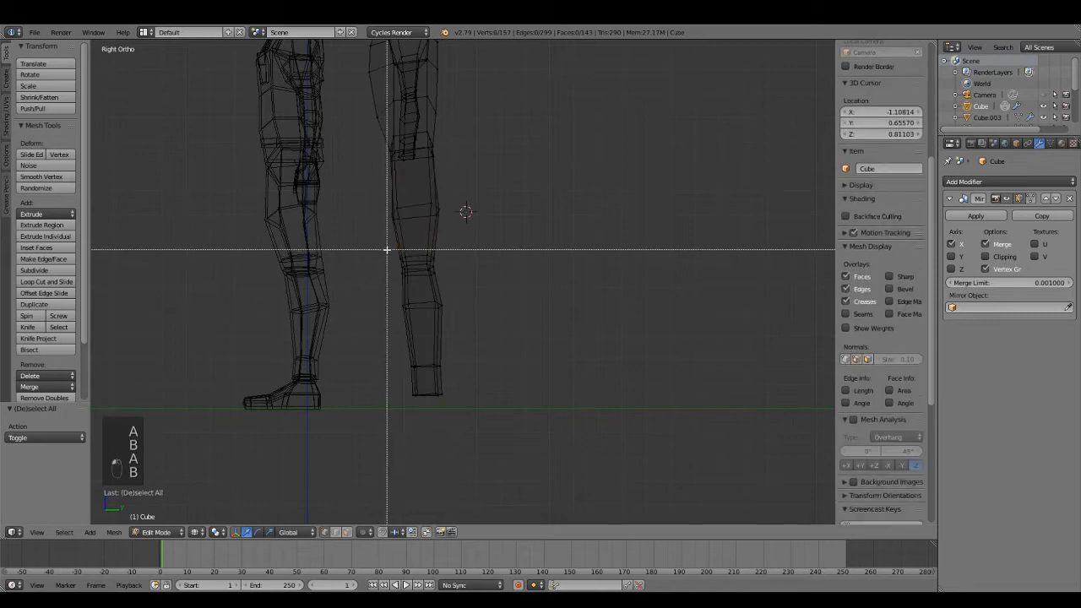
left_click_drag(456, 290, 456, 290)
- Move the calf loop and the ankle end of the leg rearward along the Y axis to shape the lower leg
key("a")
key("b")
left_click_drag(387, 293, 443, 318)
key("a")
key("b")
left_click_drag(394, 341, 437, 393)
- Restore solid shading and leave edit mode to check the leg's profile from the side
key("a")
key("z")
scroll(465, 376, "down", 4)
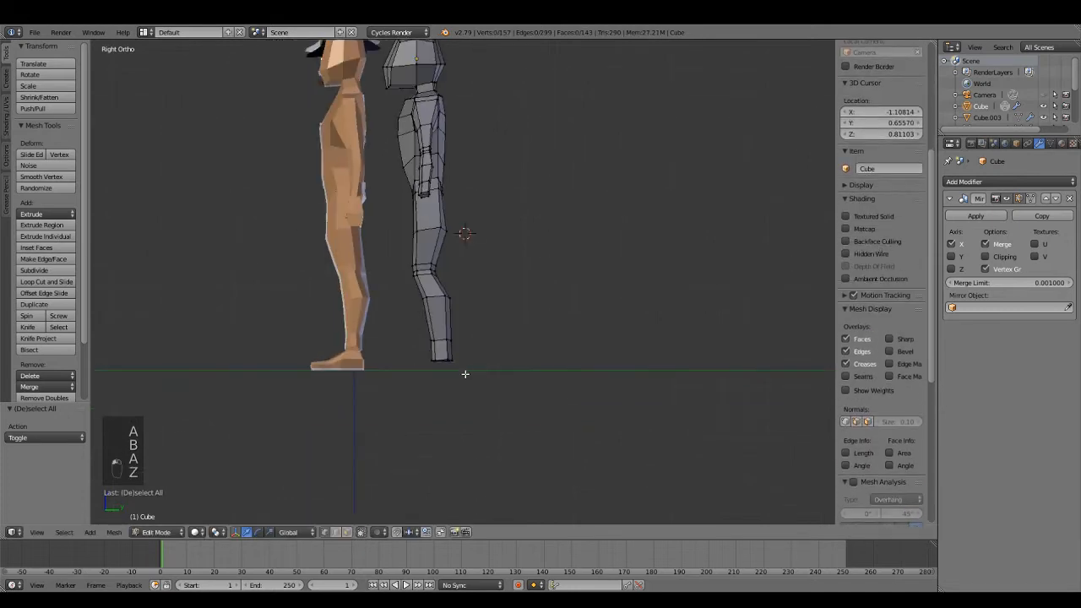
key("Tab")
mouse_move(478, 370)
middle_mouse_down()
mouse_move(564, 387)
mouse_move(478, 389)
middle_mouse_up()
key("KP_3")
scroll(468, 372, "up", 5)
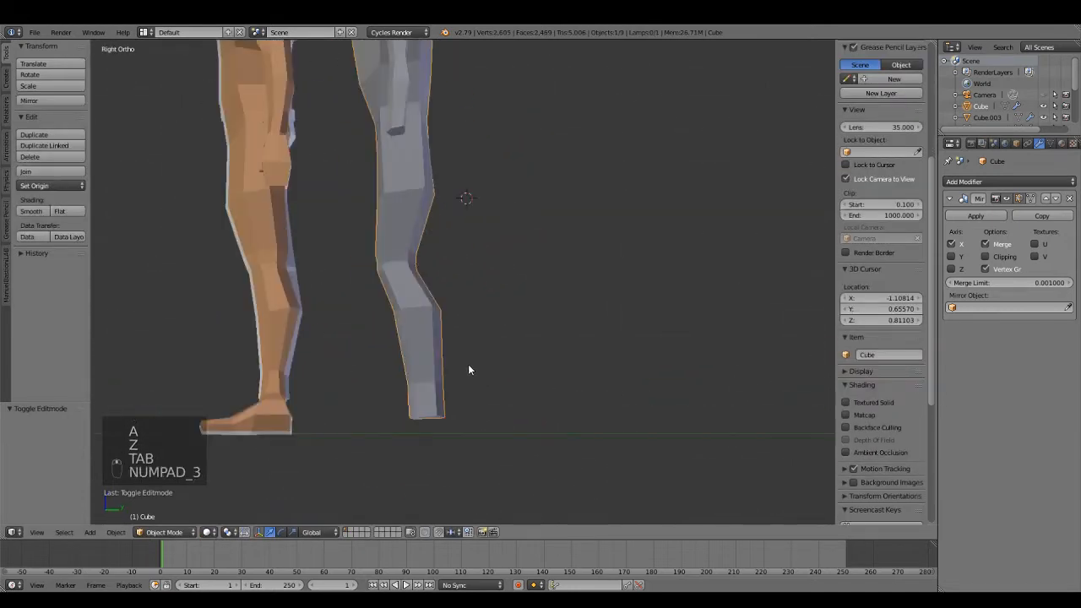
- Select the knee loops in wireframe side view and move them slightly rearward along the Y axis
key("Tab")
key("z")
key("a")
key("a")
key("a")
key("b")
left_click_drag(285, 205, 406, 278)
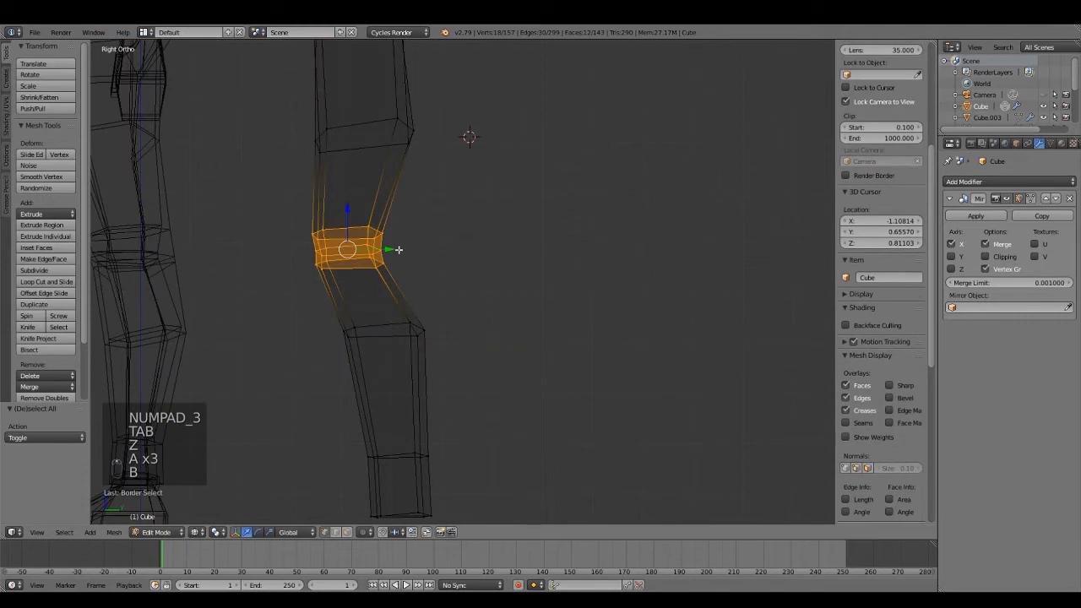
- Adjust the calf loop along the Y axis, then return to solid shading outside edit mode in front view
key("a")
key("b")
left_click_drag(321, 306, 434, 330)
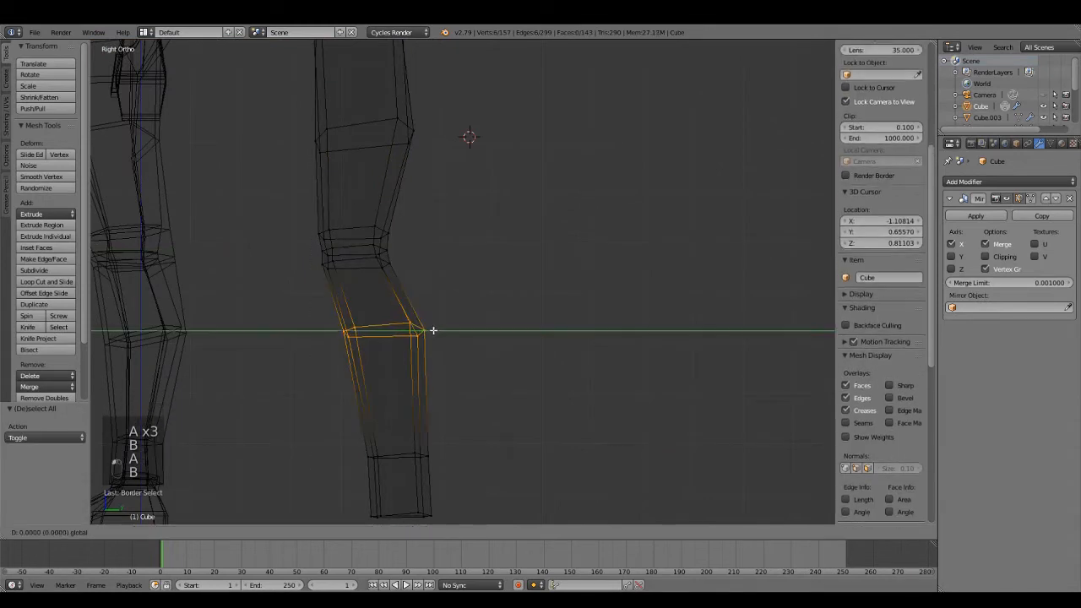
key("a")
key("z")
scroll(386, 389, "down", 8)
key("Tab")
mouse_move(386, 388)
middle_mouse_down()
mouse_move(452, 368)
mouse_move(510, 372)
middle_mouse_up()
key("KP_1")
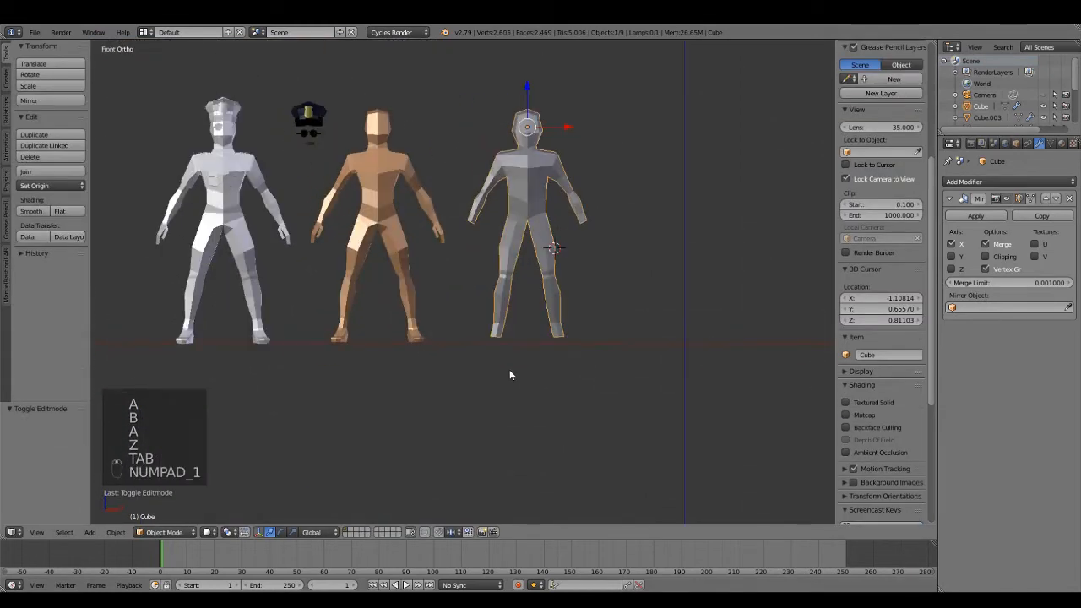
- In front view, select the outer vertices of the middle knee loop and move them inward along the X axis
scroll(509, 372, "up", 2)
scroll(540, 355, "up", 5)
key("Tab")
scroll(523, 354, "up", 4)
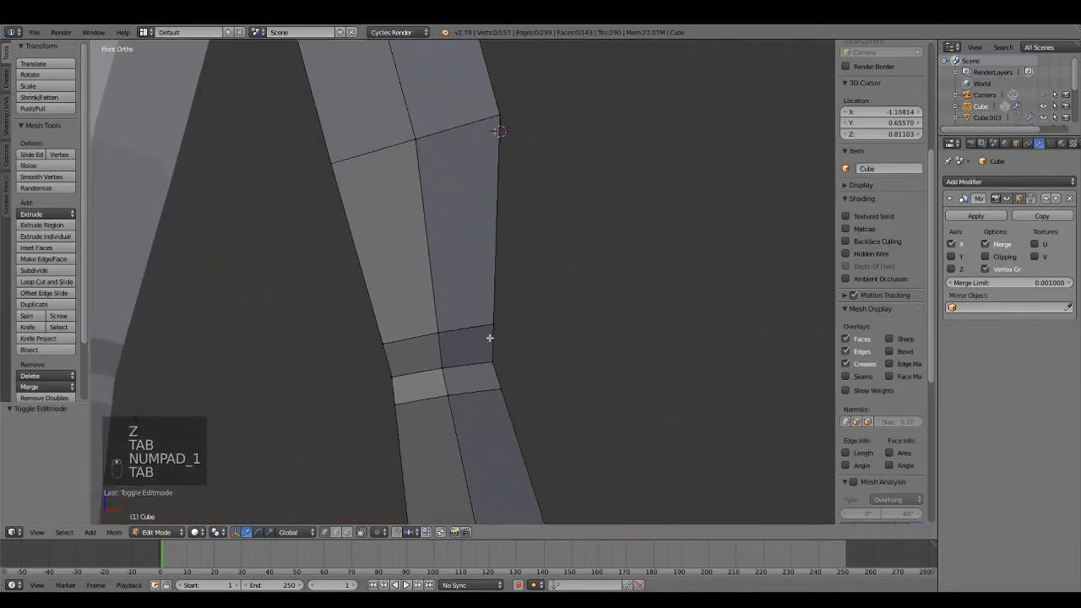
key("z")
left_click(490, 361)
key("z")
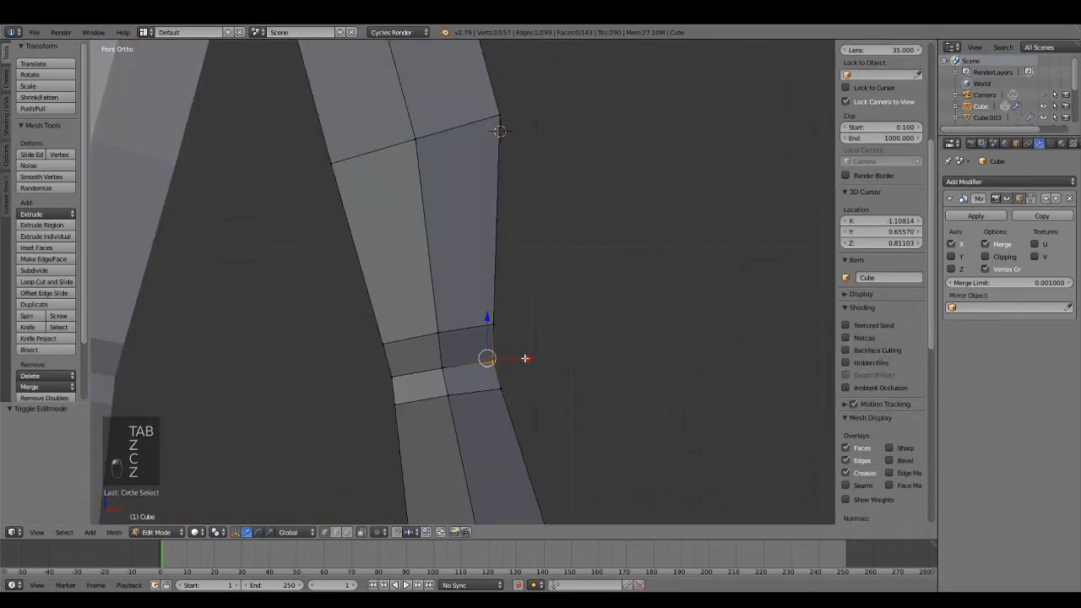
left_click_drag(517, 360, 516, 361)
- Move the inner vertices of the middle knee loop along X toward the leg's centre and leave edit mode
key("a")
key("z")
key("c")
left_click(393, 375)
key("z")
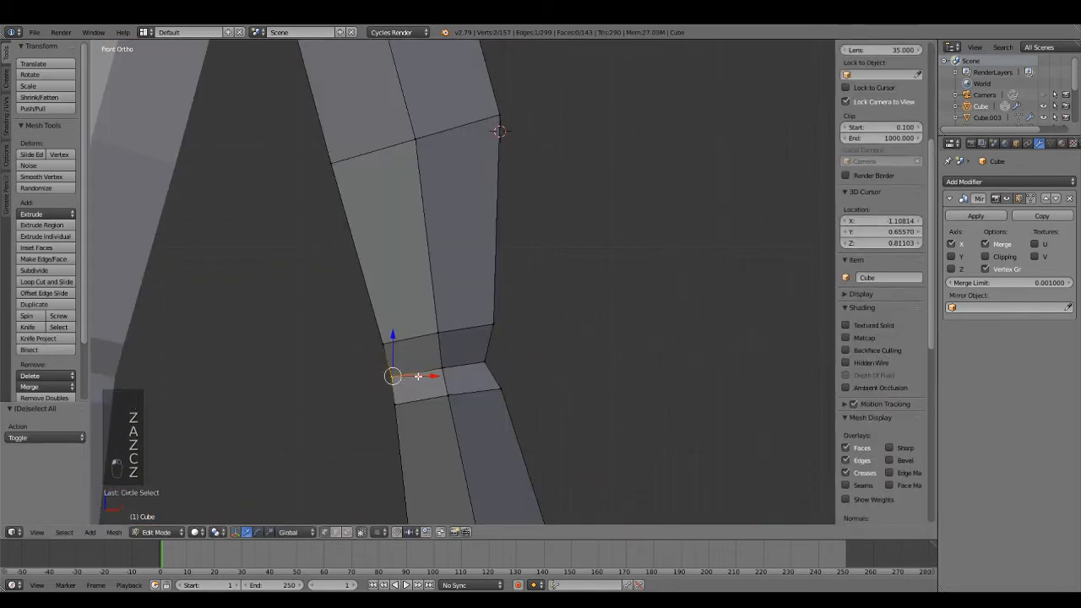
key("Tab")
scroll(439, 380, "down", 5)
scroll(530, 371, "up", 4)
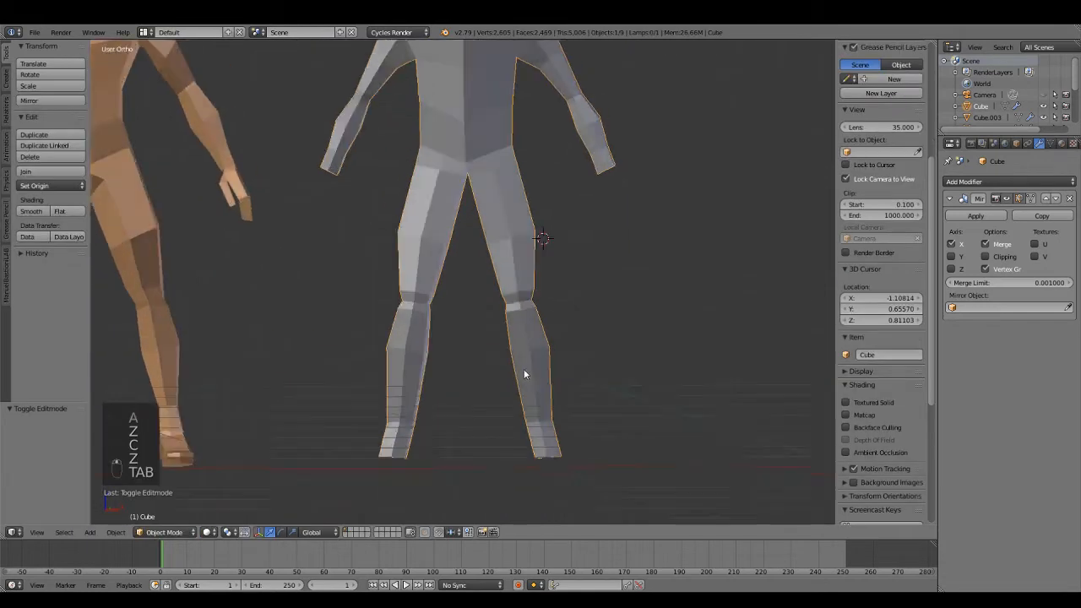
- Select the four faces at the front of the knee and move them -0.004 along Y in side view
middle_click_drag(526, 374, 410, 353)
scroll(410, 353, "up", 6)
key("Tab")
key("a")
key("a")
key("a")
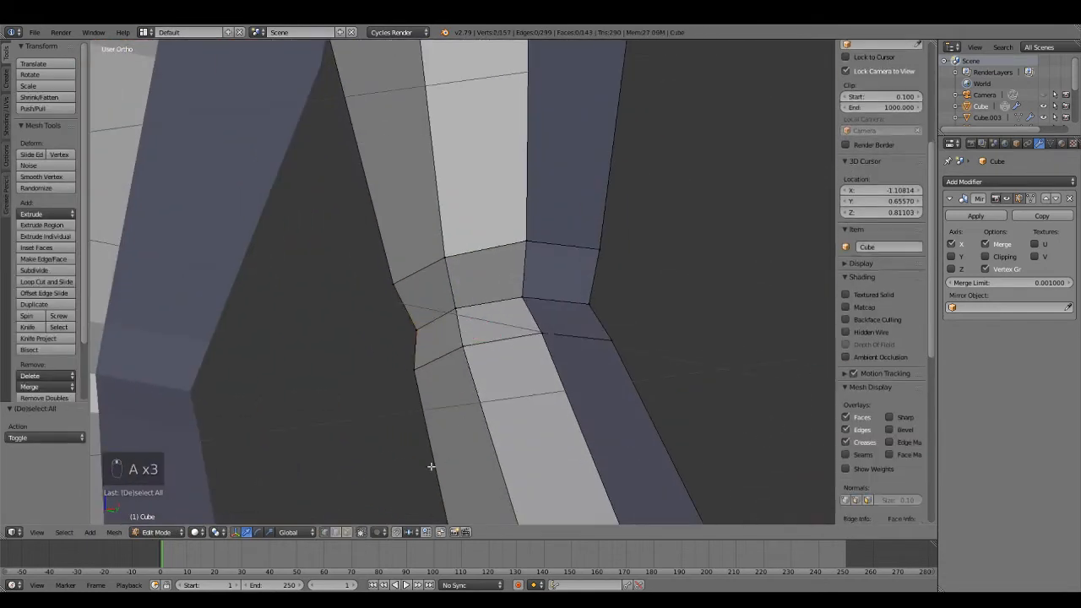
right_click(442, 326)
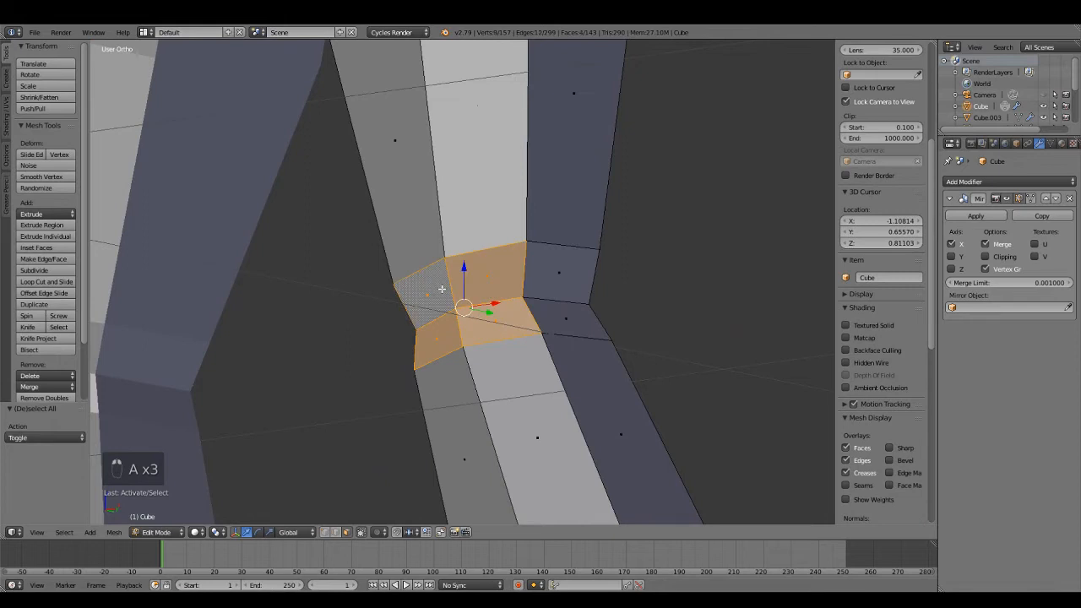
key("KP_3")
scroll(466, 355, "up", 3)
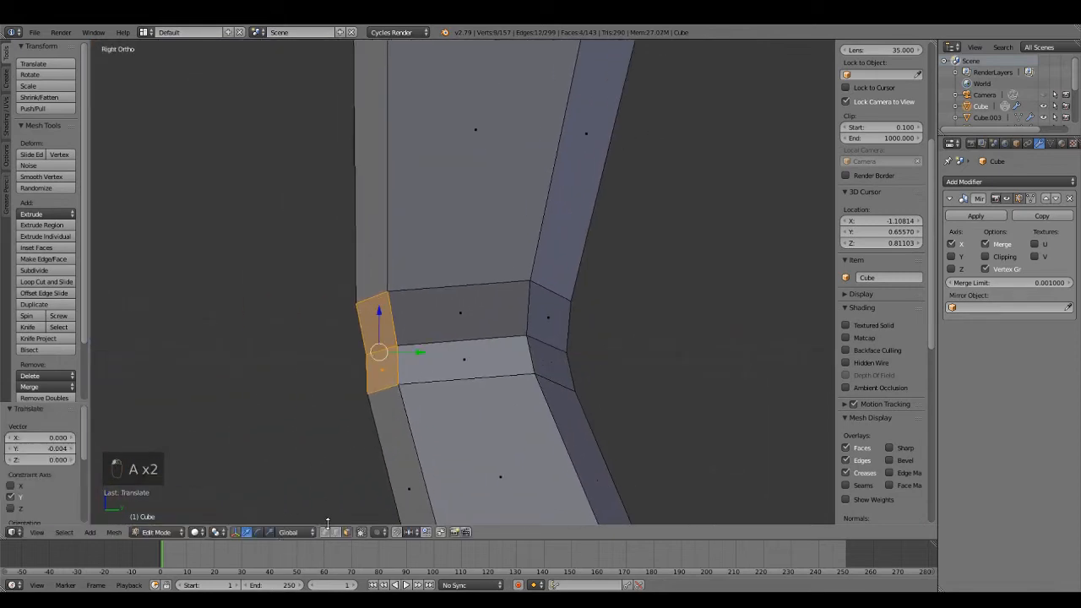
- Select the single middle vertex at the front of the knee and adjust it along Y in side view
key("z")
key("a")
key("c")
left_click(362, 355)
key("z")
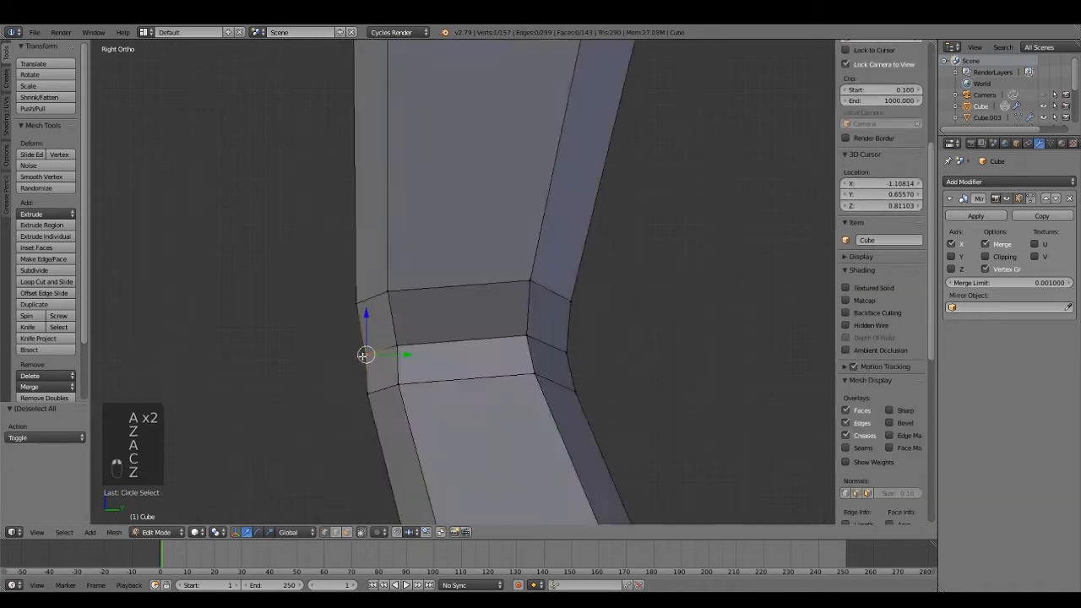
middle_click_drag(363, 353, 509, 373)
key("KP_3")
scroll(470, 376, "up", 3)
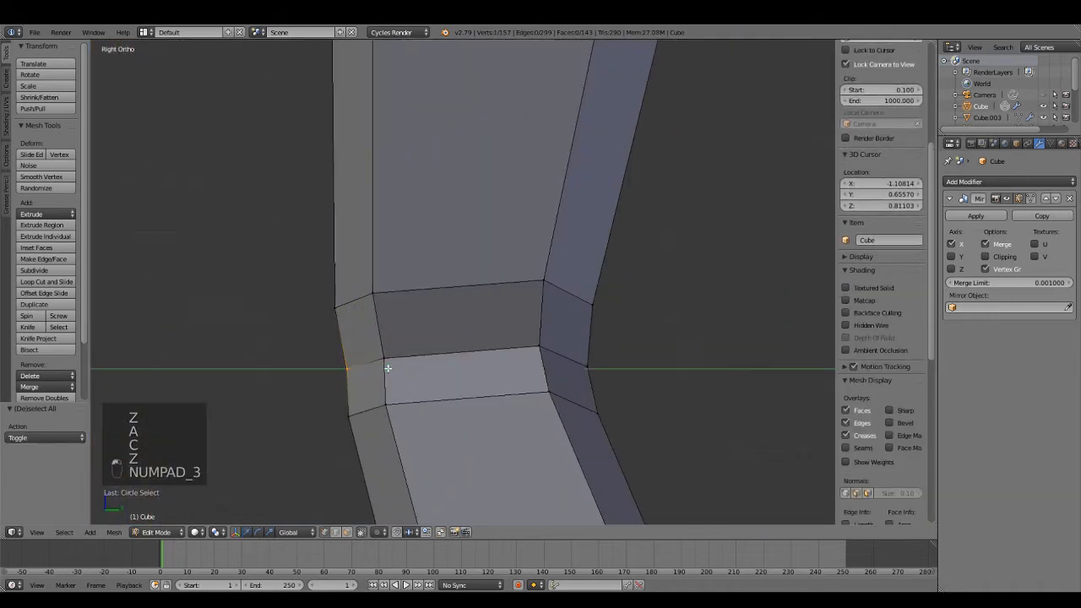
key("a")
key("a")
key("z")
- Leave edit mode, check the figure from the front against the reference and save the file
scroll(375, 370, "down", 5)
key("Tab")
key("z")
key("KP_1")
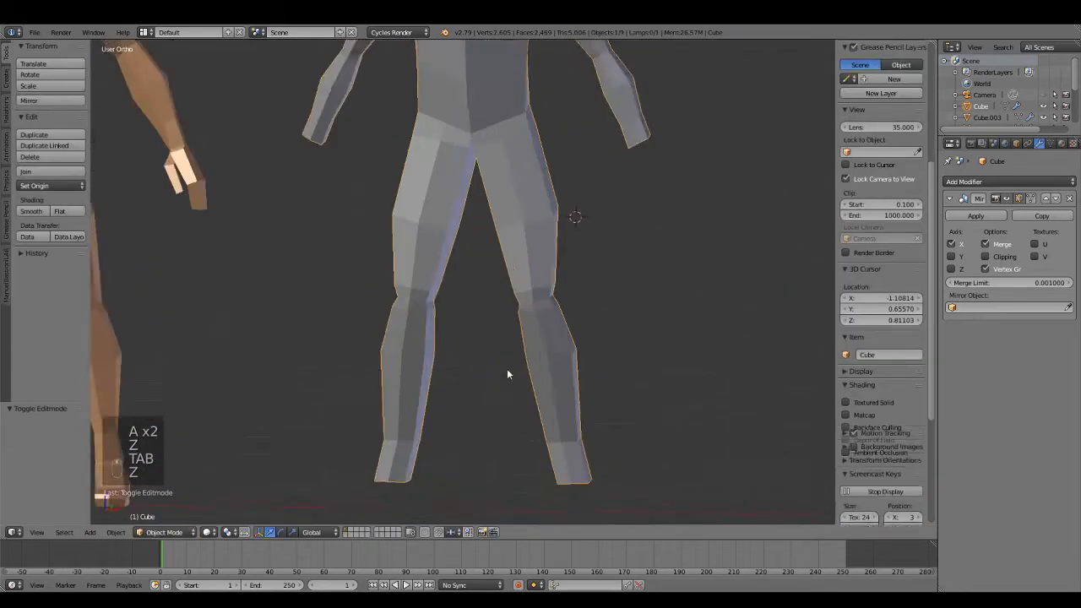
scroll(502, 370, "down", 2)
scroll(496, 376, "up", 3)
scroll(506, 388, "down", 5)
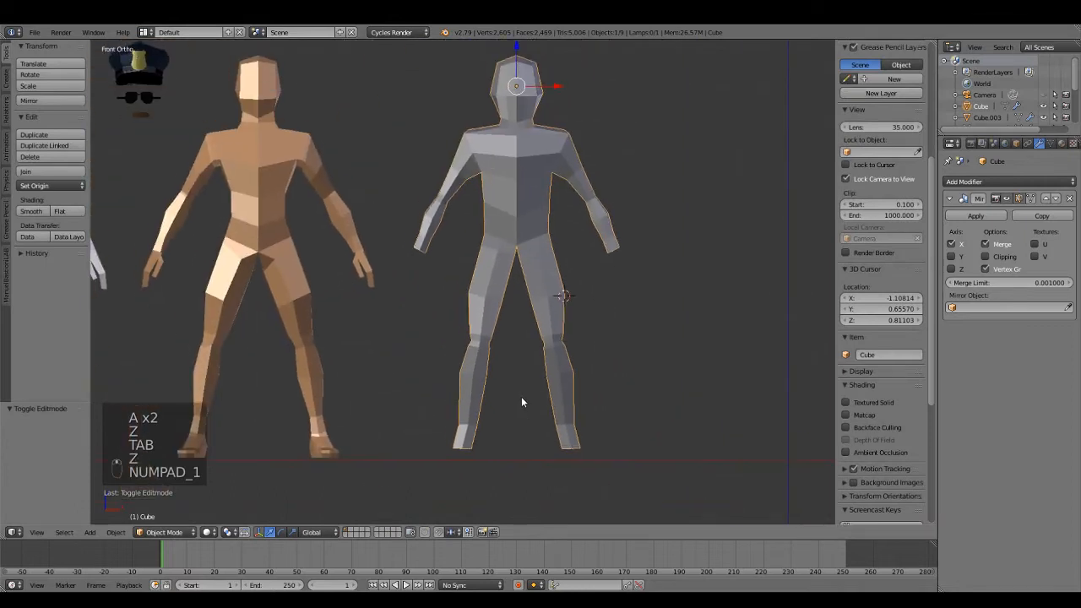
key("ctrl+s")
- Select the end loop of the forearm in front view, scale it, and move it -0.005 in X and 0.018 in Z
middle_click_drag(600, 354, 547, 380, "shift")
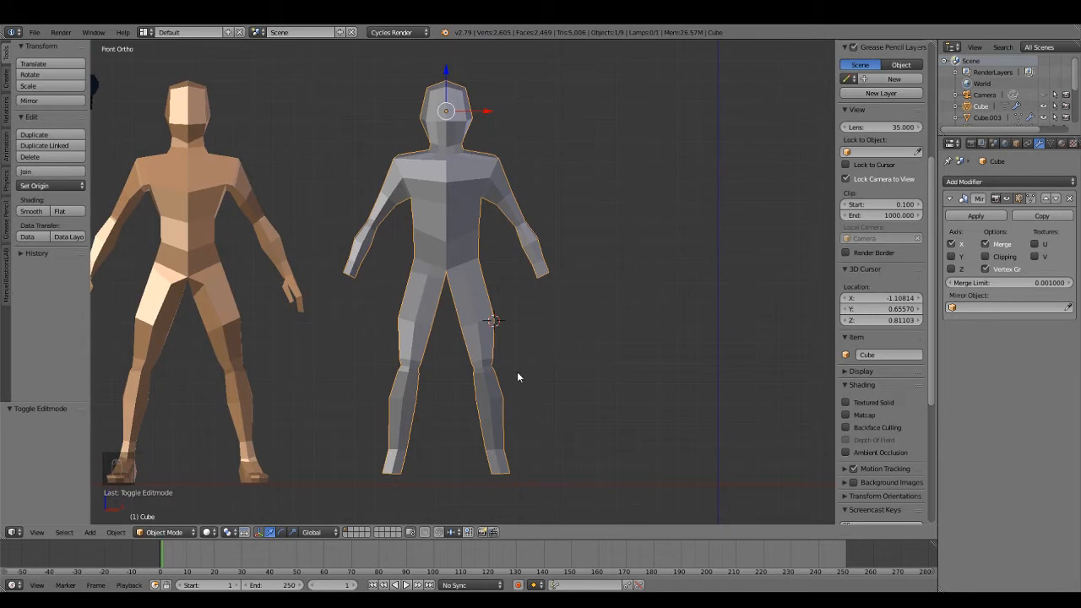
scroll(564, 314, "up", 1)
key("Tab")
scroll(507, 338, "up", 5)
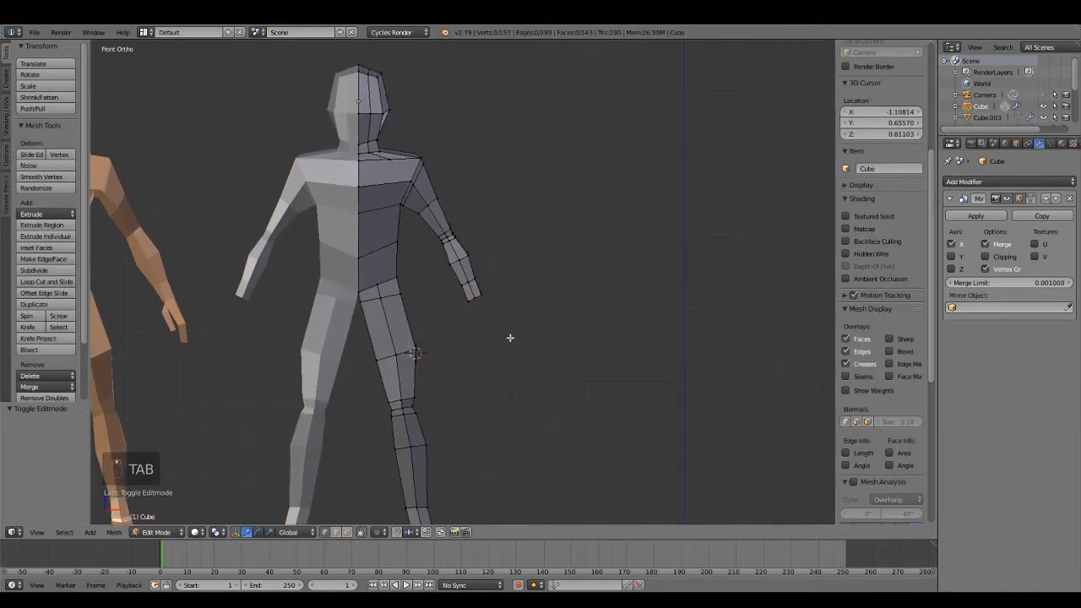
key("z")
key("a")
key("c")
key("a")
key("c")
left_click(483, 314)
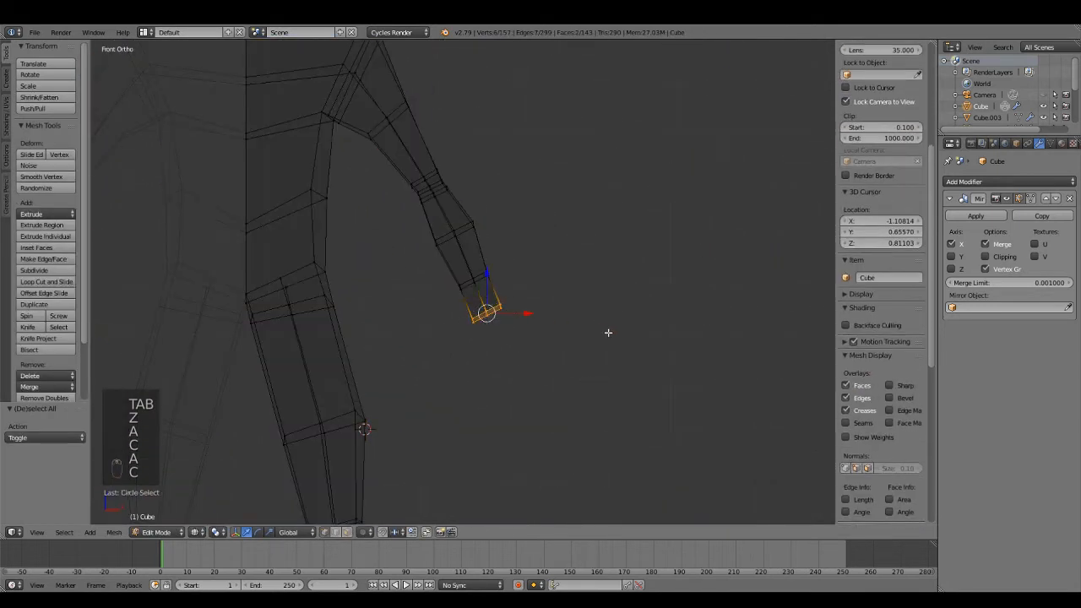
key("z")
key("s")
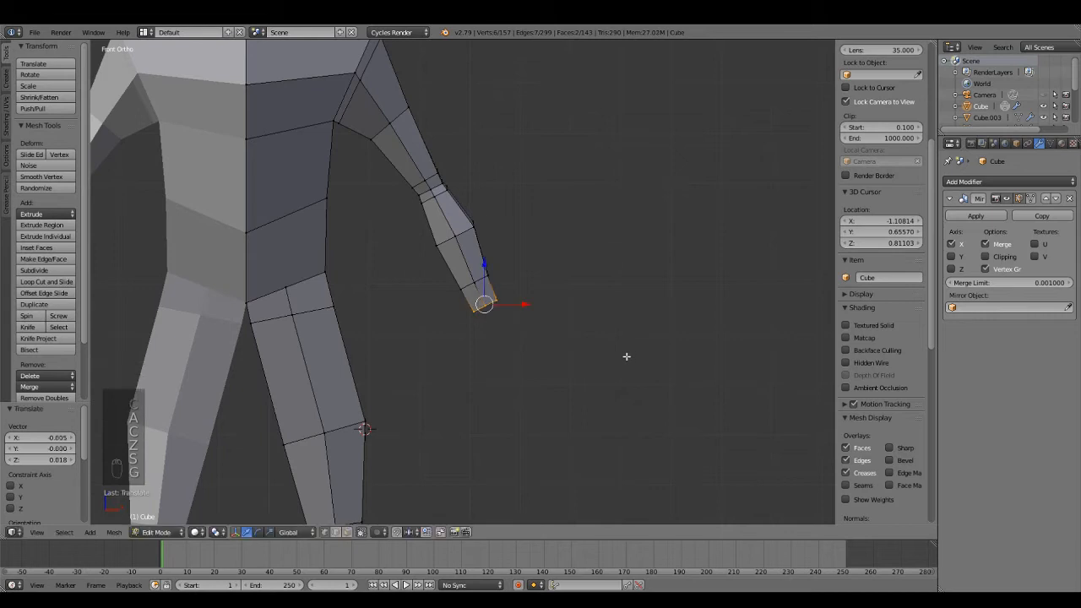
- Open the reference figure's mesh in edit mode and examine how its hand is built
scroll(628, 353, "down", 5)
middle_click_drag(301, 379, 451, 379)
key("Tab")
right_click(403, 355)
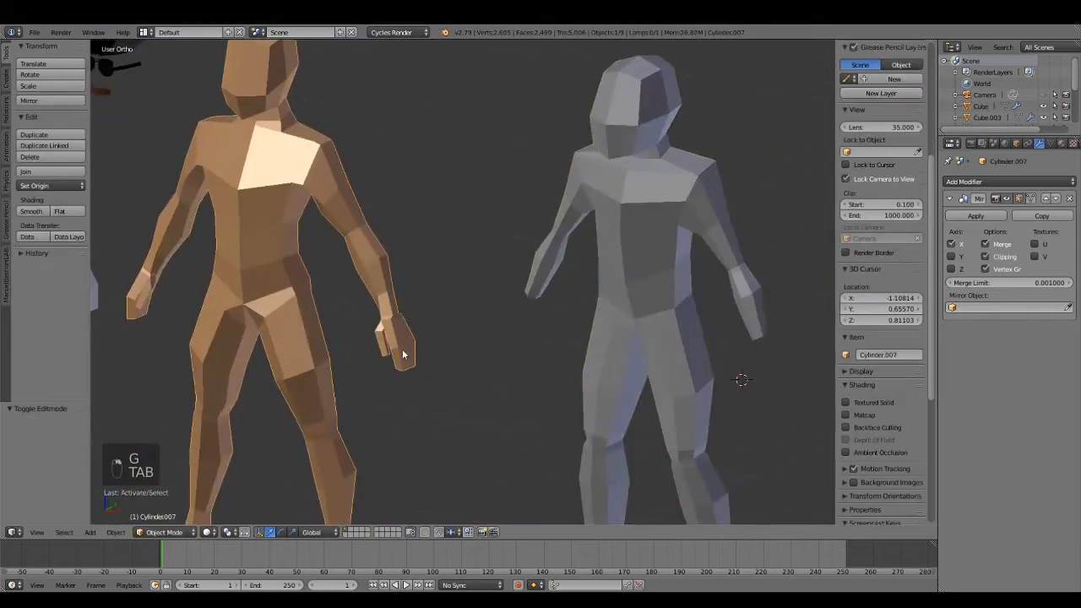
key("Tab")
scroll(417, 384, "up", 4)
scroll(618, 244, "up", 2)
scroll(617, 262, "down", 2)
middle_click_drag(618, 262, 310, 319)
key("KP_1")
key("Tab")
key("Tab")
key("Tab")
- Return to the new body's mesh and examine its forearm end against the reference hand from several angles
right_click(594, 234)
key("Tab")
middle_click_drag(586, 324, 383, 370, "shift")
scroll(382, 370, "up", 4)
scroll(566, 354, "up", 4)
middle_click_drag(434, 347, 494, 352, "shift")
middle_click_drag(614, 366, 481, 363, "shift")
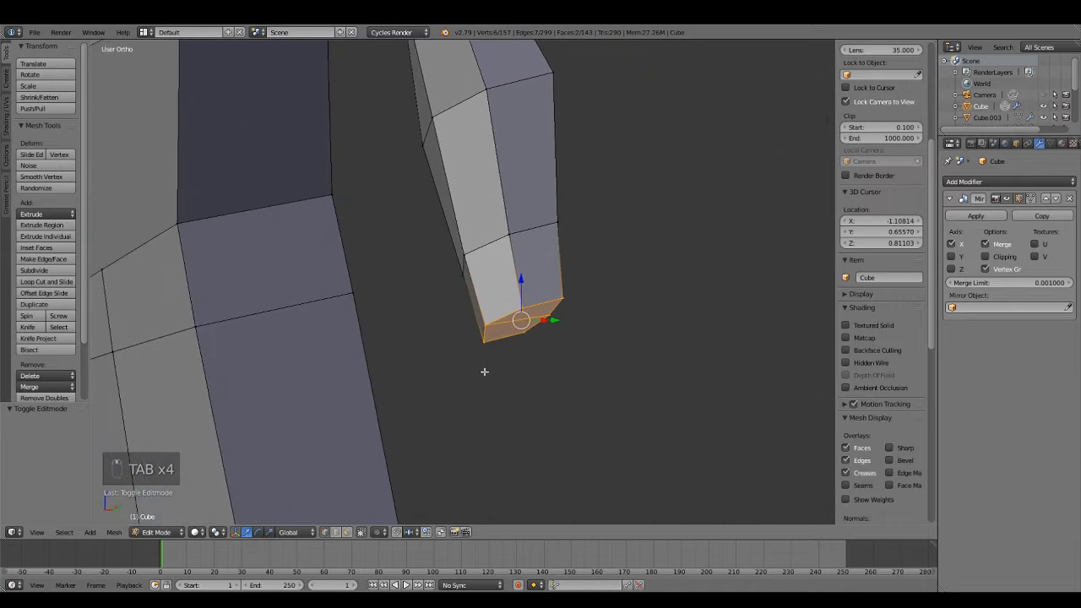
scroll(345, 468, "down", 4)
middle_click_drag(344, 468, 453, 398)
scroll(454, 398, "down", 4)
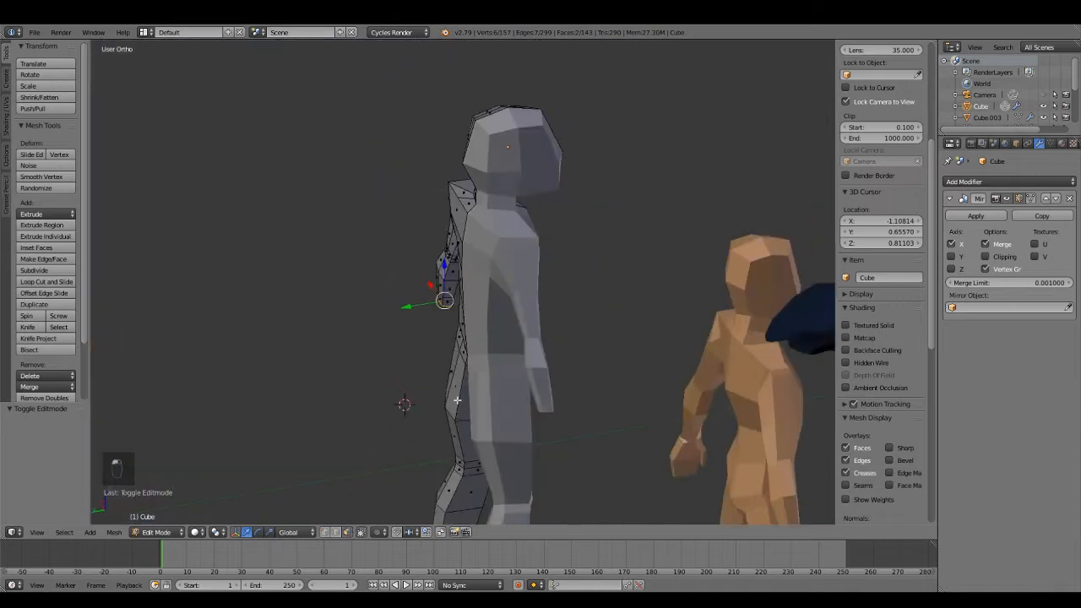
key("KP_1")
scroll(482, 400, "down", 4)
scroll(487, 382, "up", 5)
middle_click_drag(369, 365, 505, 327, "shift")
scroll(487, 381, "up", 4)
middle_click_drag(505, 327, 290, 341)
key("KP_3")
key("KP_1")
scroll(251, 250, "up", 4)
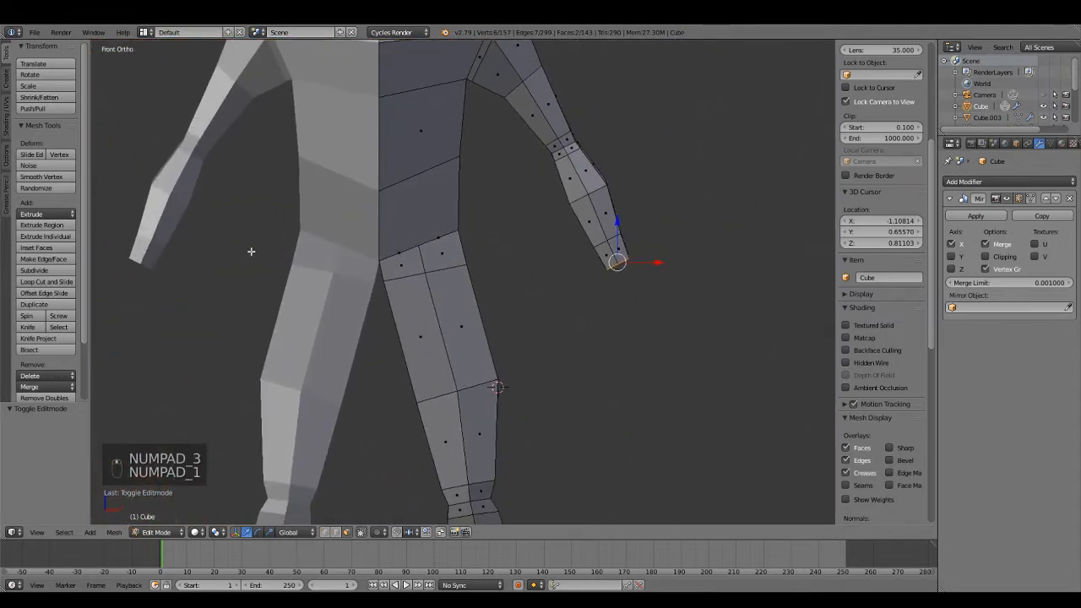
scroll(608, 321, "down", 4)
scroll(507, 261, "up", 7)
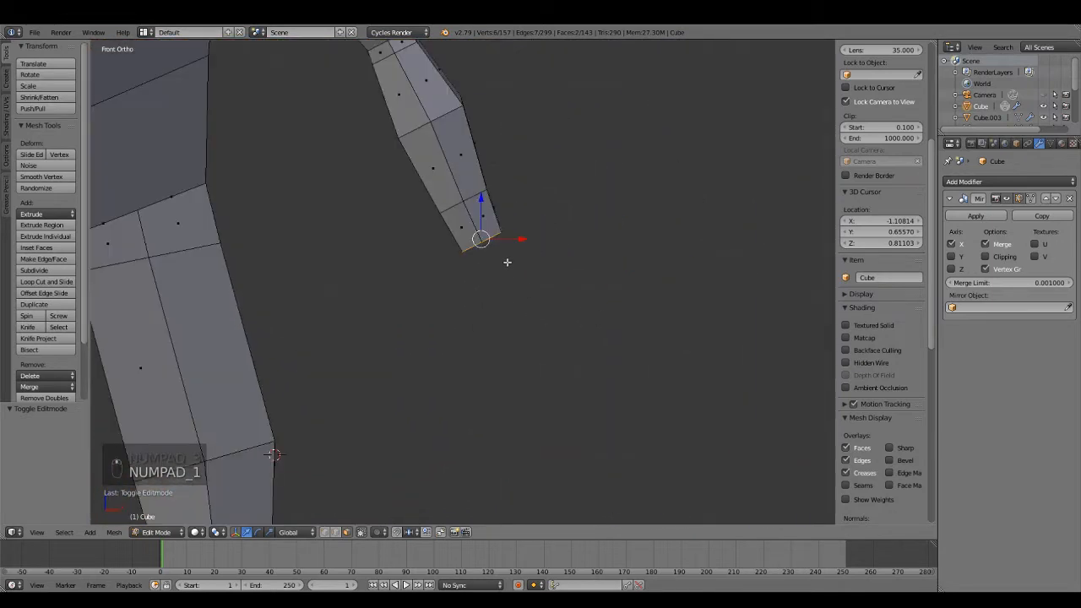
- Extrude the end faces of the forearm by 0.1 to start the palm
scroll(598, 391, "down", 4)
middle_click_drag(598, 391, 546, 384)
key("KP_1")
scroll(473, 366, "down", 4)
middle_click_drag(435, 359, 530, 374, "shift")
scroll(697, 351, "up", 2)
scroll(530, 374, "up", 1)
middle_click_drag(741, 377, 534, 383, "shift")
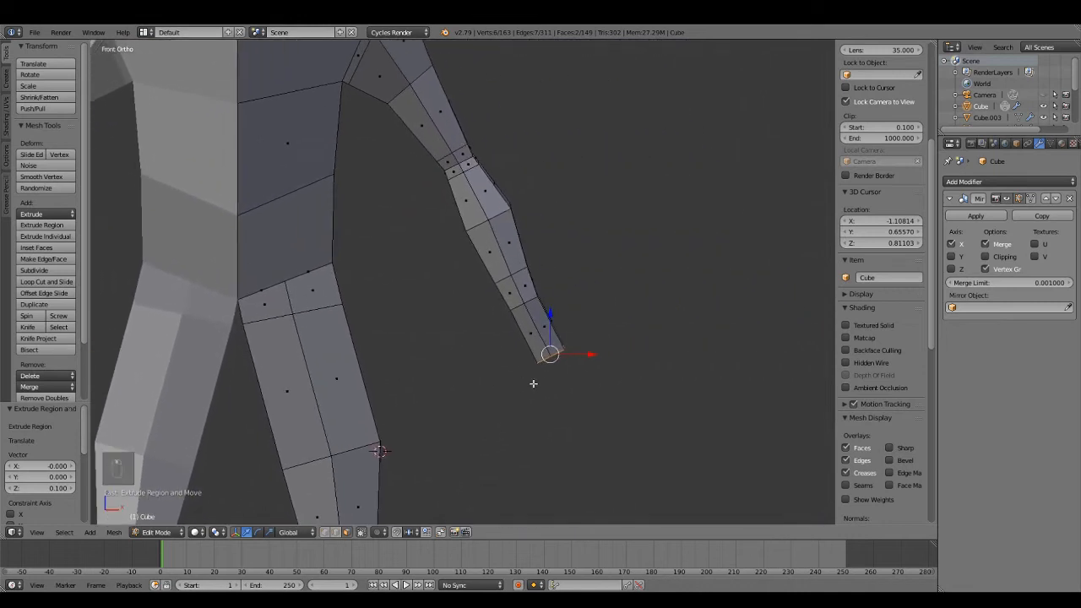
scroll(532, 383, "up", 1)
- Select the body-side vertices at the start of the palm in wireframe and move them in to narrow the wrist
key("z")
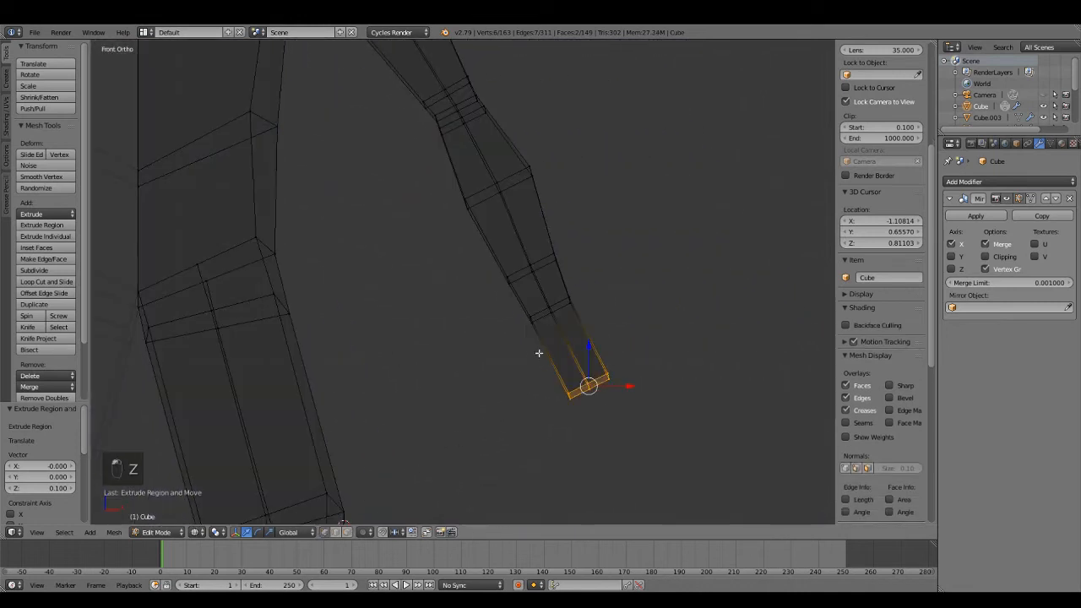
key("a")
key("c")
left_click(532, 327)
right_click(533, 327)
key("z")
left_click(598, 309)
key("a")
- Move the palm's end loop -0.007 in X and 0.013 in Z, then scale it to 0.743 and reposition it
key("z")
key("c")
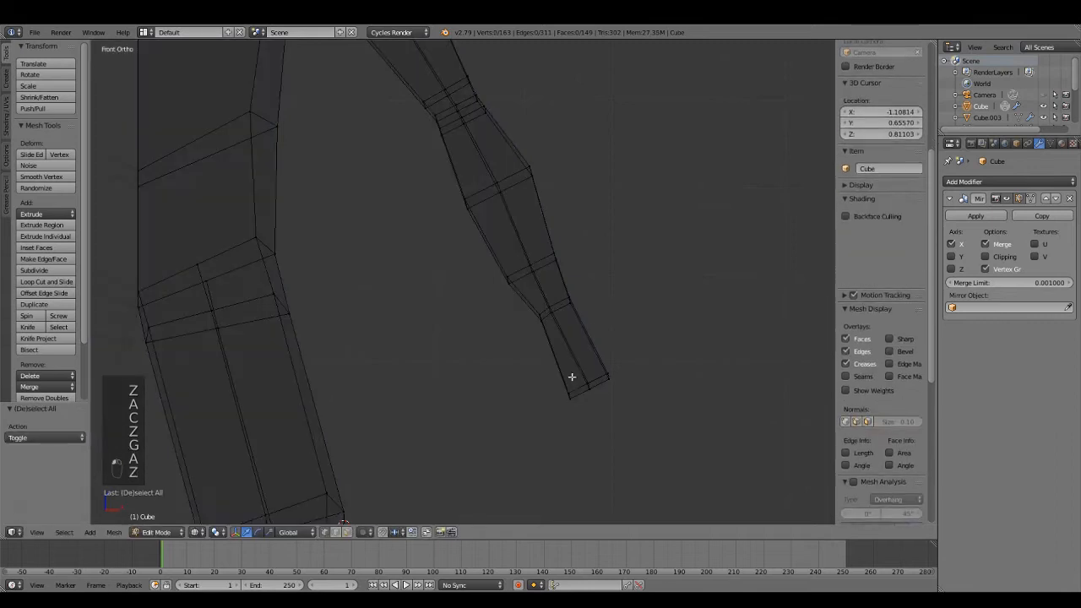
left_click_drag(568, 400, 612, 374)
right_click(616, 372)
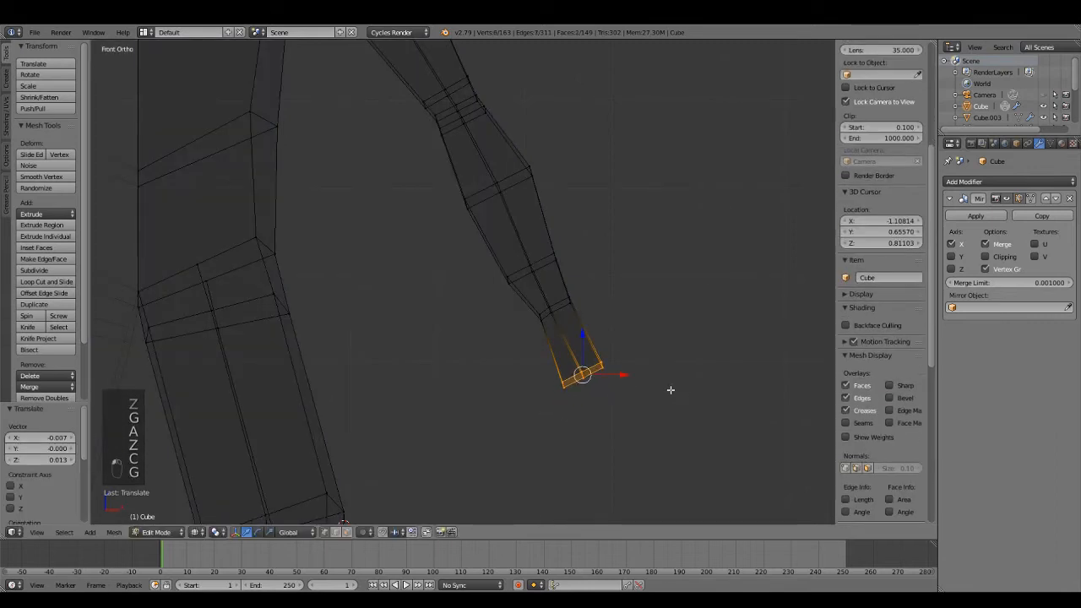
scroll(681, 390, "down", 5)
middle_click_drag(361, 335, 674, 315, "shift")
middle_click_drag(785, 335, 568, 362, "shift")
scroll(568, 362, "up", 2)
middle_click_drag(732, 357, 642, 357, "shift")
scroll(642, 357, "up", 3)
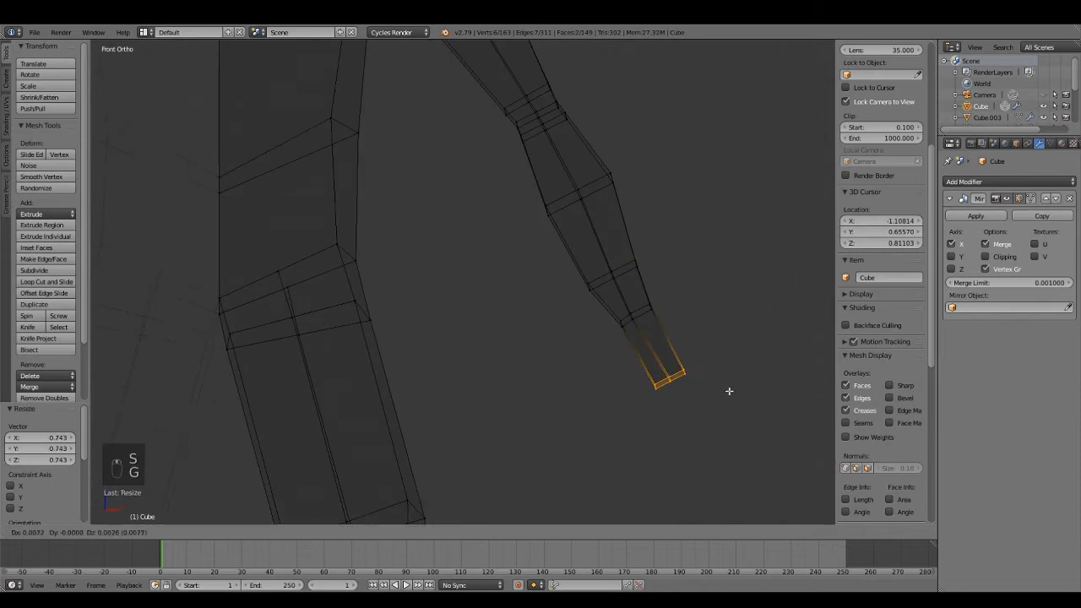
- Extrude the palm's end into a finger section, angle it downward and scale its end to 0.75
left_click(734, 478)
scroll(679, 413, "down", 5)
key("z")
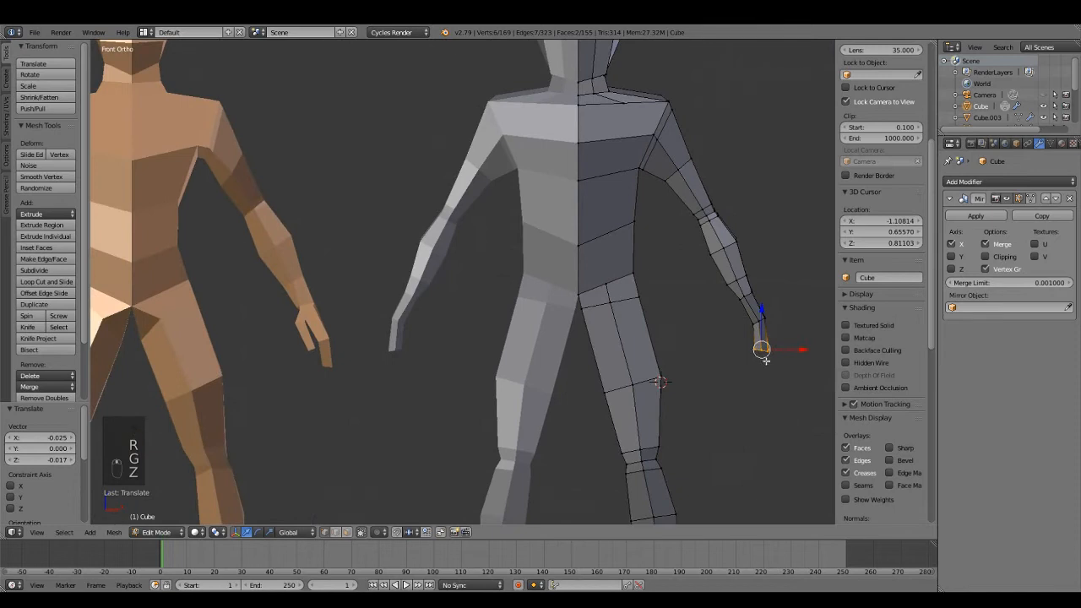
middle_click_drag(791, 376, 566, 366, "shift")
scroll(723, 366, "up", 2)
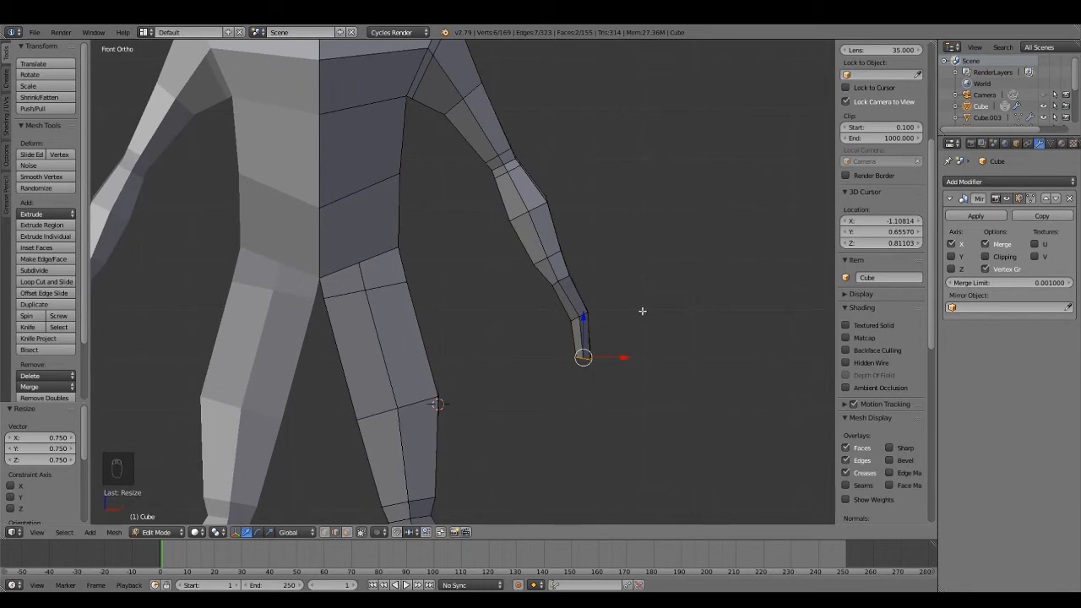
- Select the middle lengthwise edge on the front of the finger section and dissolve it
scroll(648, 324, "down", 3)
key("KP_1")
scroll(583, 309, "up", 5)
scroll(625, 321, "up", 2)
key("Tab")
key("Tab")
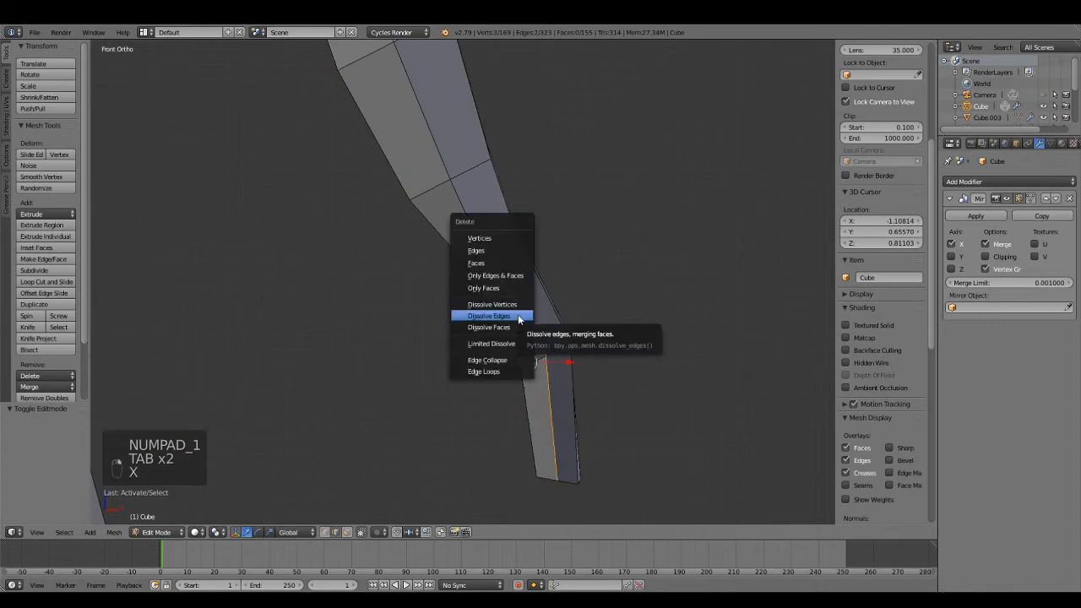
left_click(518, 317)
- Dissolve the matching middle lengthwise edge on the back of the finger section
scroll(596, 355, "down", 4)
middle_click_drag(608, 359, 434, 375)
scroll(422, 371, "up", 5)
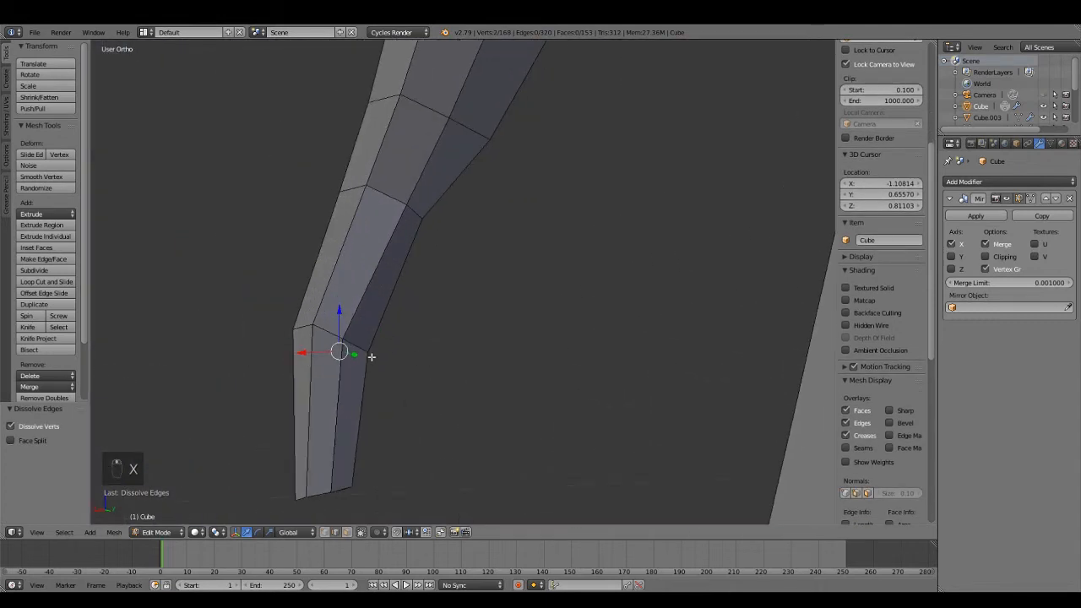
right_click(336, 374)
left_click(363, 304)
scroll(498, 321, "down", 6)
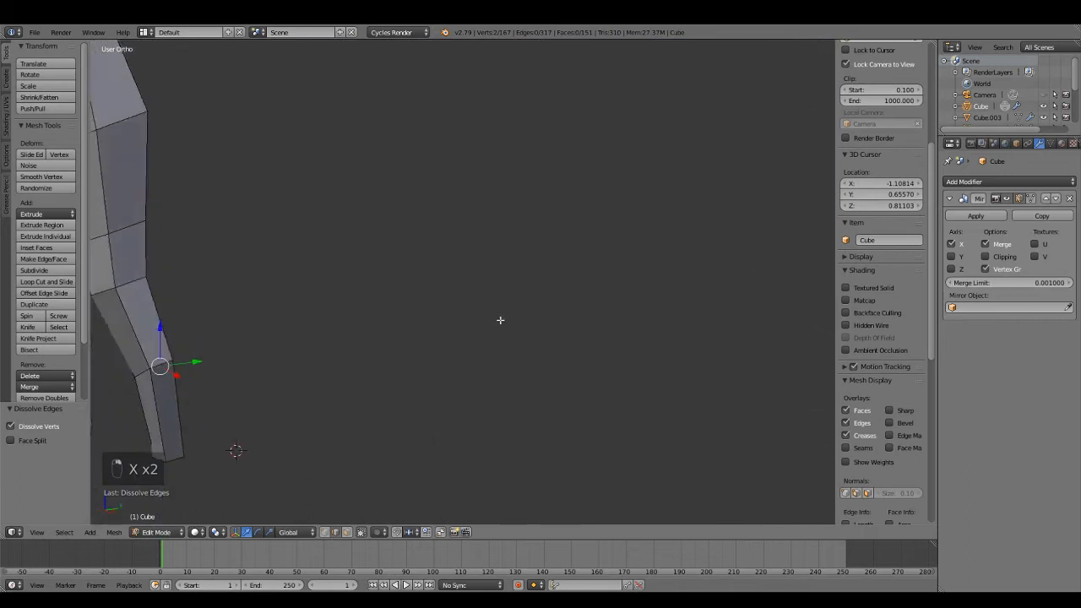
- Leave edit mode and examine the new hand from the front and side
key("KP_1")
scroll(349, 374, "up", 5)
scroll(682, 386, "down", 6)
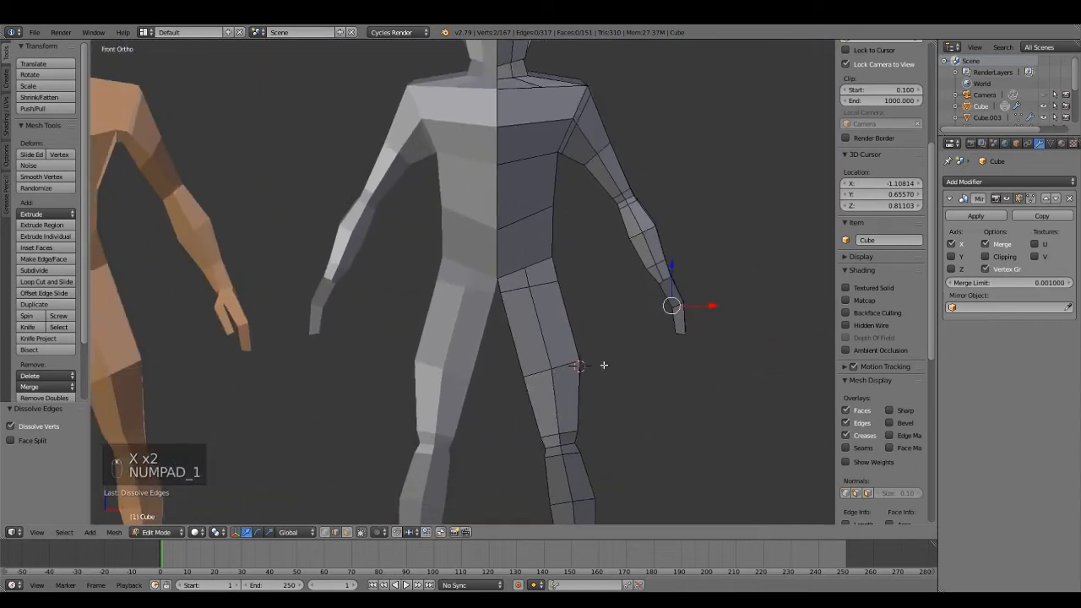
scroll(651, 368, "up", 2)
key("Tab")
scroll(628, 367, "down", 3)
middle_click_drag(629, 367, 501, 393)
scroll(450, 391, "up", 6)
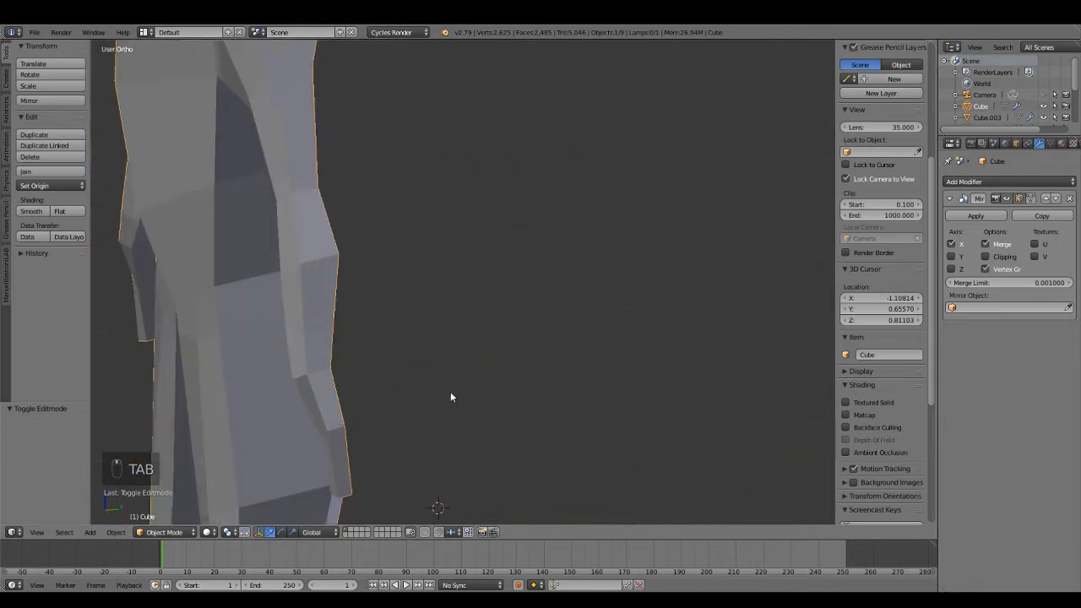
- In the side view, select the vertices at the joint above the finger section and shift them slightly along negative Y
key("KP_3")
key("KP_3")
key("KP_3")
key("Tab")
scroll(644, 331, "up", 2)
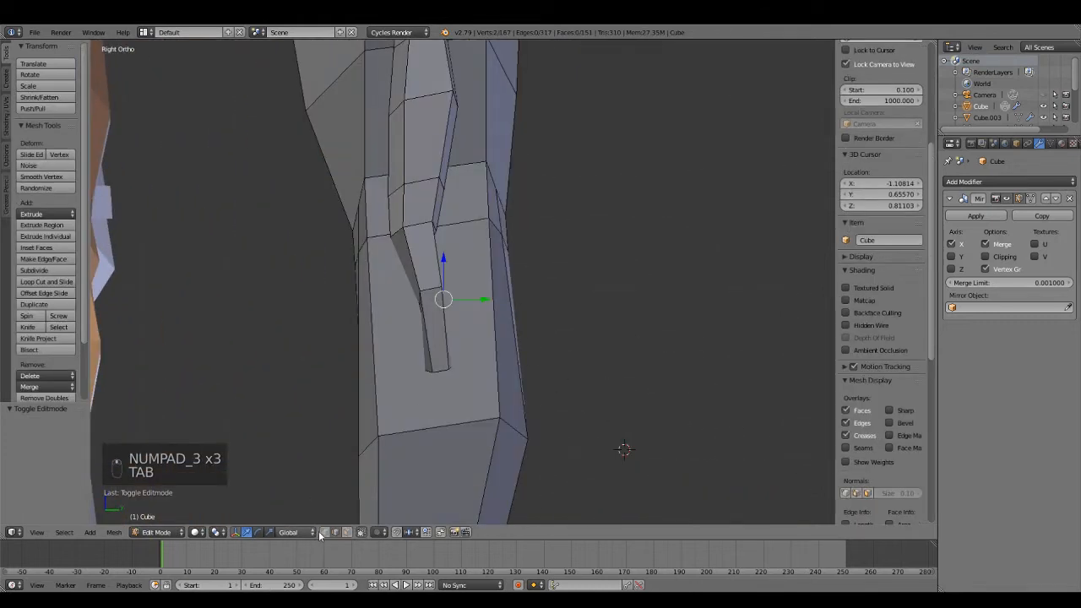
key("z")
key("a")
key("b")
mouse_move(405, 278)
left_mouse_down()
mouse_move(446, 372)
mouse_move(470, 345)
left_mouse_up()
- Select all the fingertip's end vertices and shift them along Y by -0.009
key("z")
key("a")
key("b")
left_click_drag(396, 335, 478, 412)
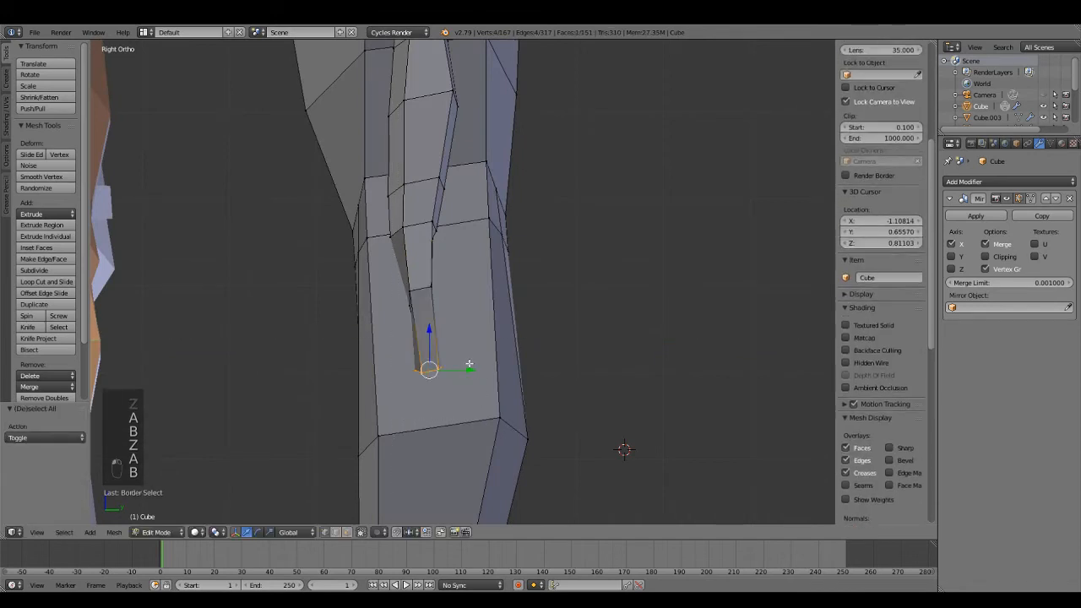
key("z")
key("b")
left_click_drag(405, 358, 468, 380)
key("z")
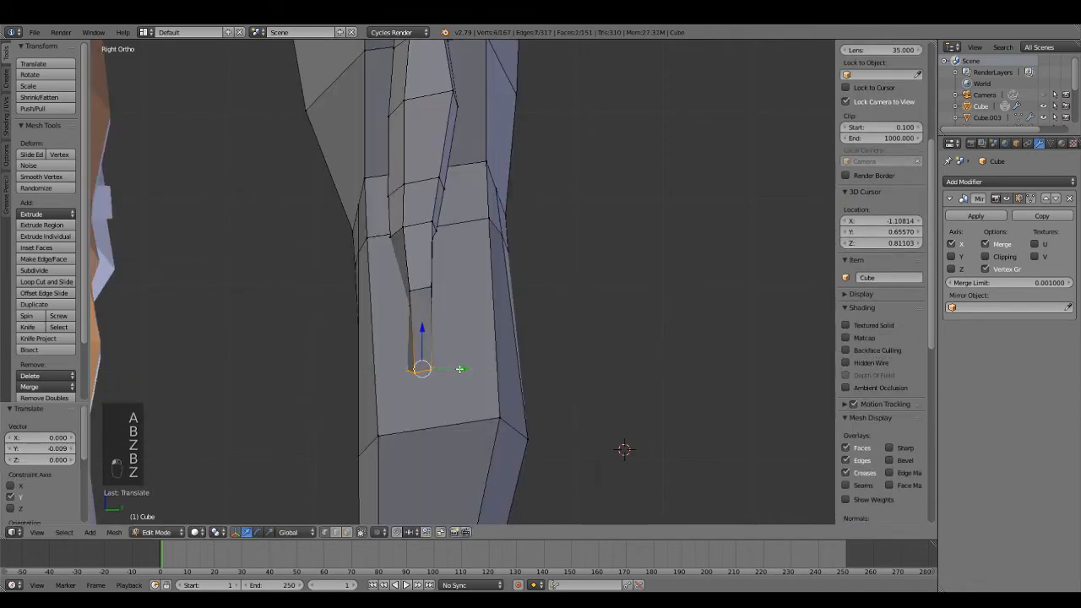
- Select the inner vertex at the wrist and move it along positive Y in the side view
middle_click_drag(459, 369, 489, 391)
scroll(529, 374, "down", 3)
key("Tab")
key("Tab")
scroll(502, 386, "up", 6)
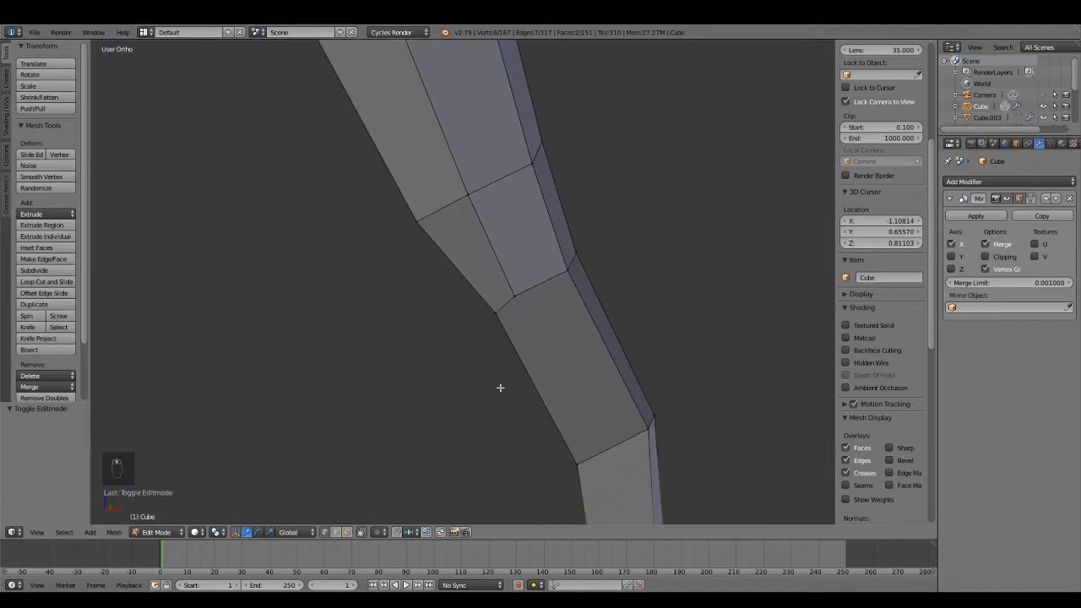
right_click(517, 296)
key("KP_3")
key("z")
key("z")
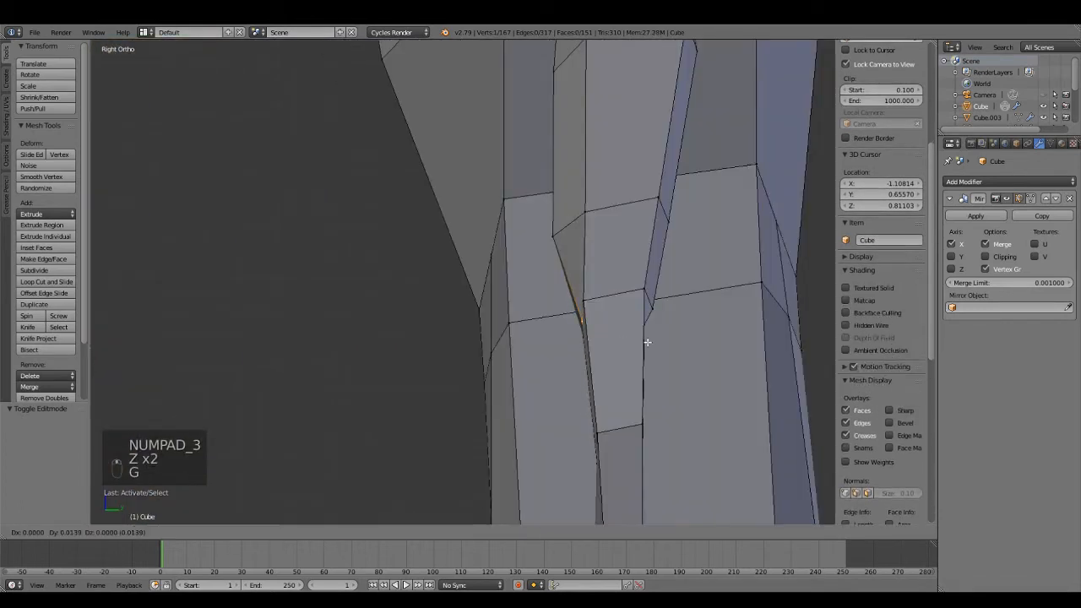
key("a")
- In the front view, select the fingertip's end vertices, rotate them 11.9° and reposition them
scroll(567, 364, "down", 3)
middle_click_drag(644, 343, 516, 364)
scroll(510, 330, "up", 1)
scroll(511, 328, "down", 4)
key("Tab")
key("KP_1")
middle_click_drag(476, 393, 644, 374, "shift")
scroll(644, 357, "up", 3)
key("Tab")
key("z")
key("a")
key("b")
key("a")
key("b")
left_click_drag(712, 337, 780, 392)
key("z")
key("g")
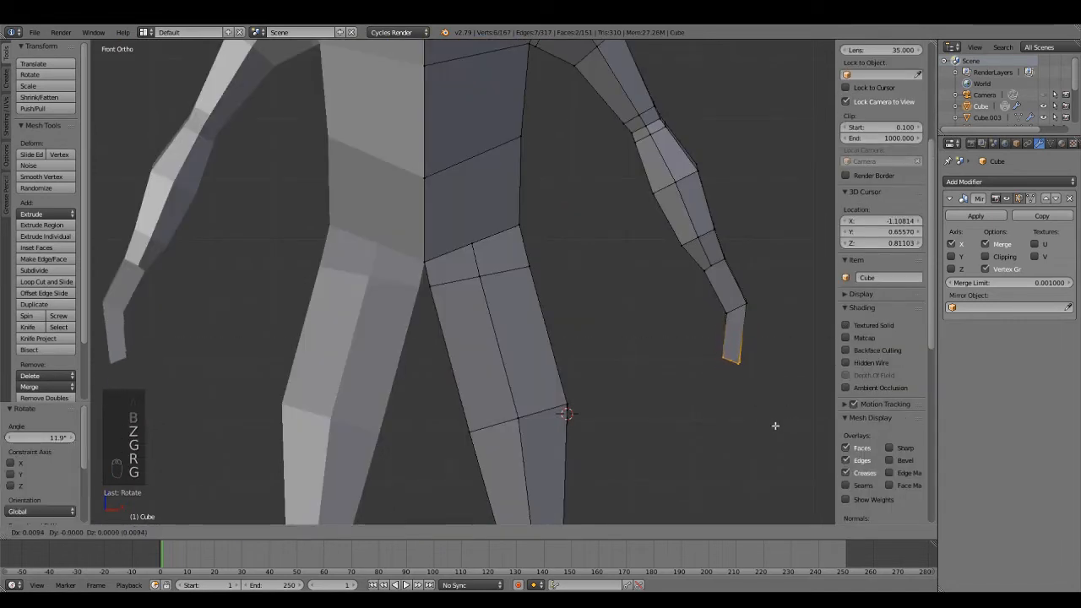
scroll(752, 405, "down", 5)
- Select the whole finger section through the mesh in the side view and widen it along the Y axis
key("z")
key("Tab")
middle_click_drag(729, 391, 546, 398)
key("z")
key("KP_3")
scroll(577, 383, "up", 5)
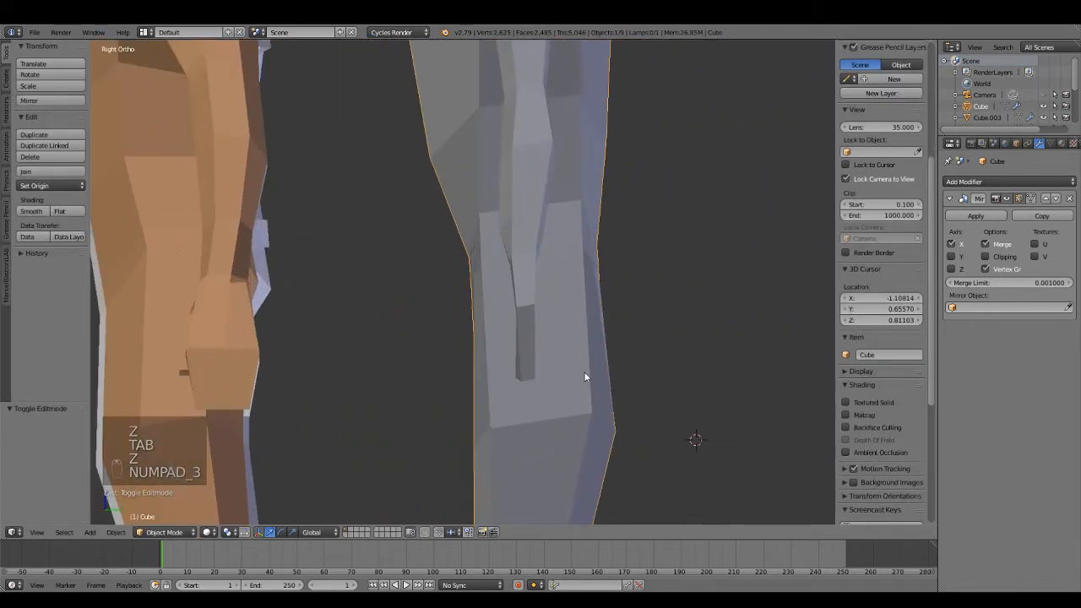
key("Tab")
key("z")
key("a")
key("a")
key("a")
key("a")
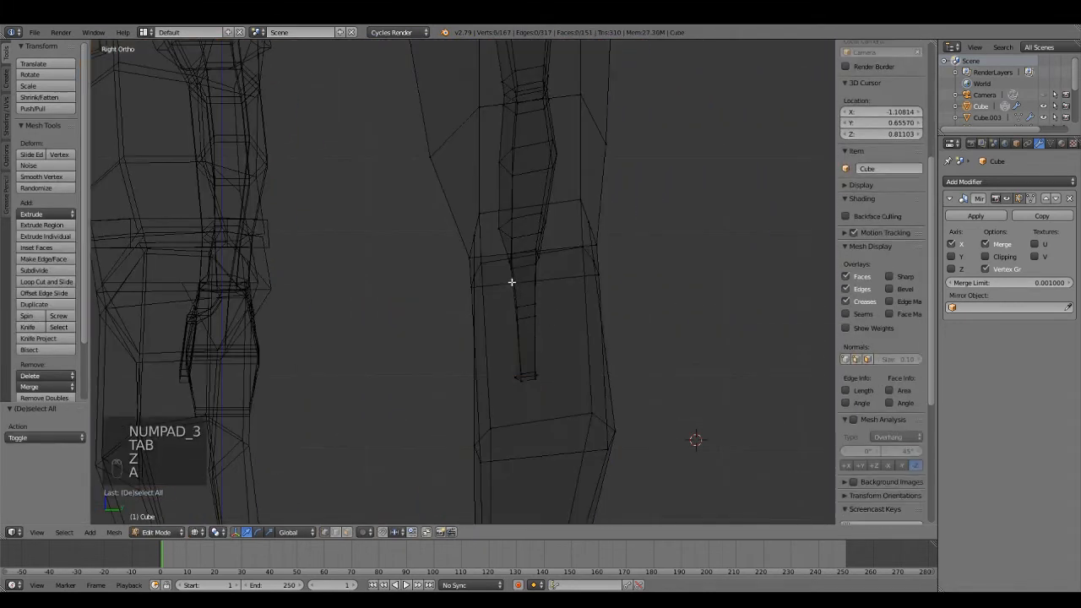
key("b")
left_click_drag(504, 291, 566, 407)
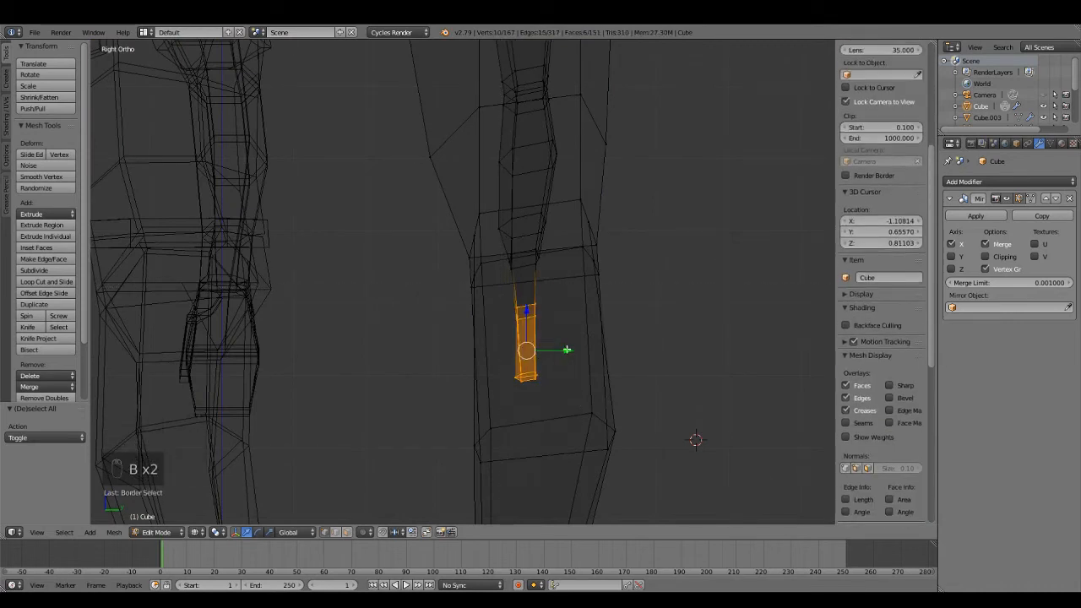
right_click(742, 365)
key("a")
key("z")
mouse_move(611, 329)
middle_mouse_down()
mouse_move(591, 353)
mouse_move(317, 391)
middle_mouse_up()
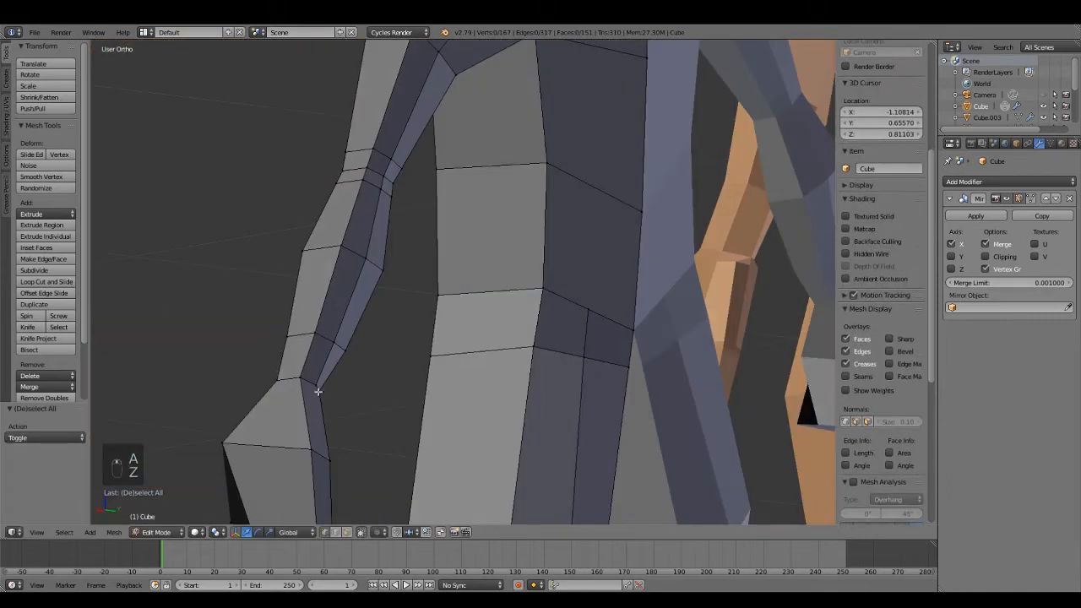
- Select the edge loop at the base of the hand and scale it along Y by about 2.5
key("KP_1")
key("KP_3")
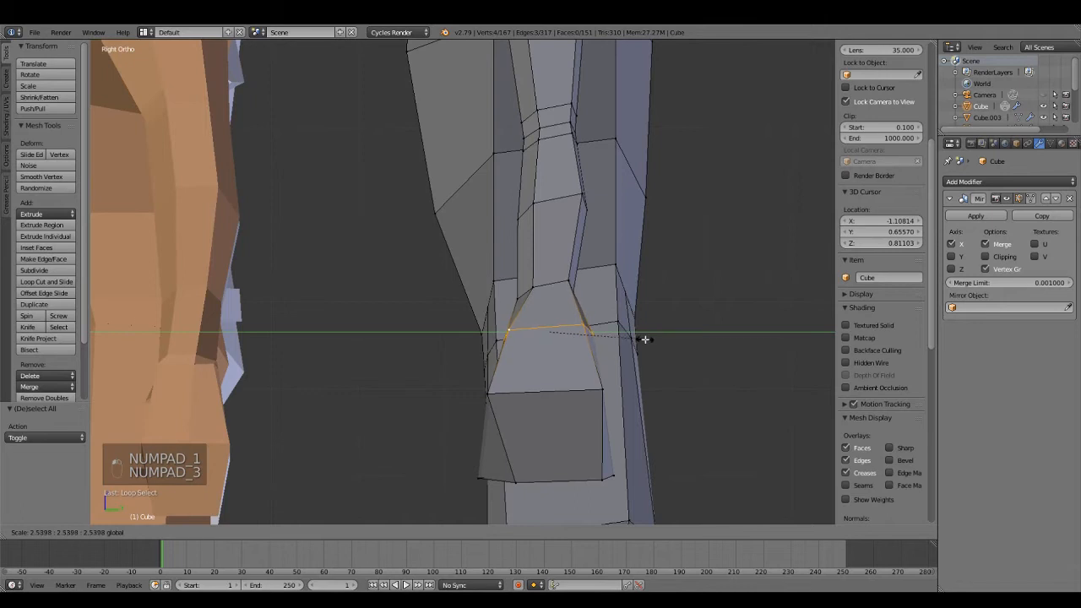
middle_click_drag(632, 339, 461, 345)
scroll(503, 367, "up", 5)
- Delete the surplus vertex beside the lower palm corner on the front side of the hand
key("a")
right_click(520, 388)
middle_click_drag(520, 388, 533, 347)
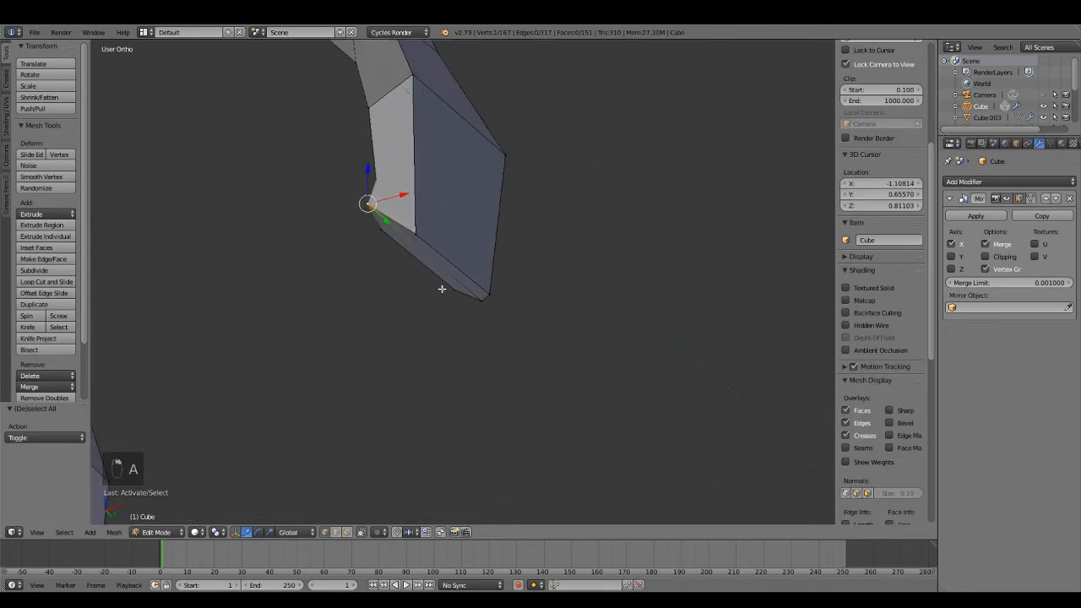
left_click(420, 212)
middle_click_drag(441, 229, 483, 292)
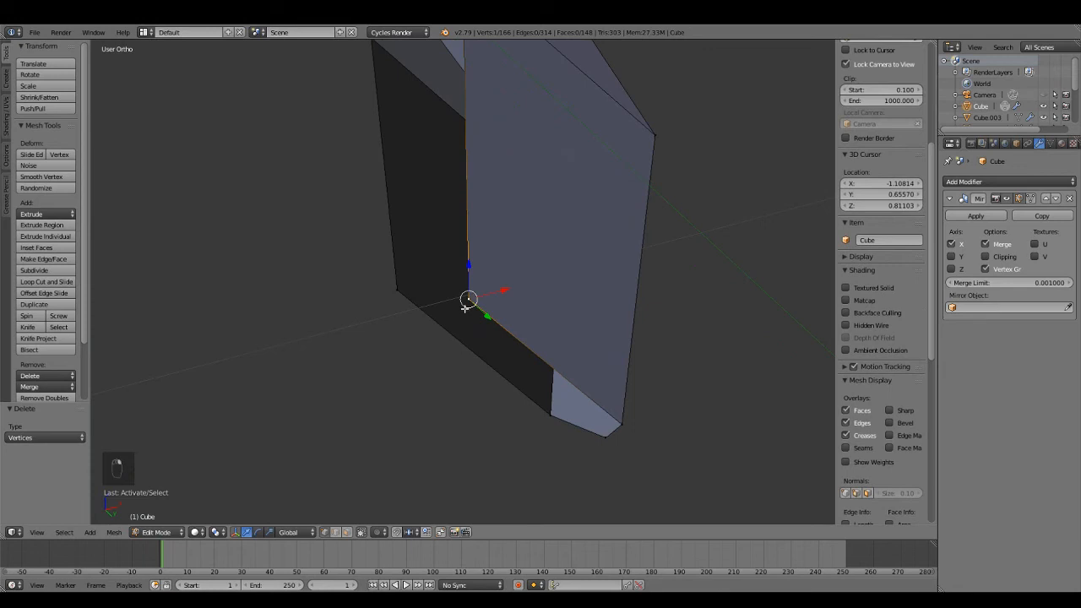
- Join the two front corner vertices of the palm with an edge and fill the opening above it with a face
key("f")
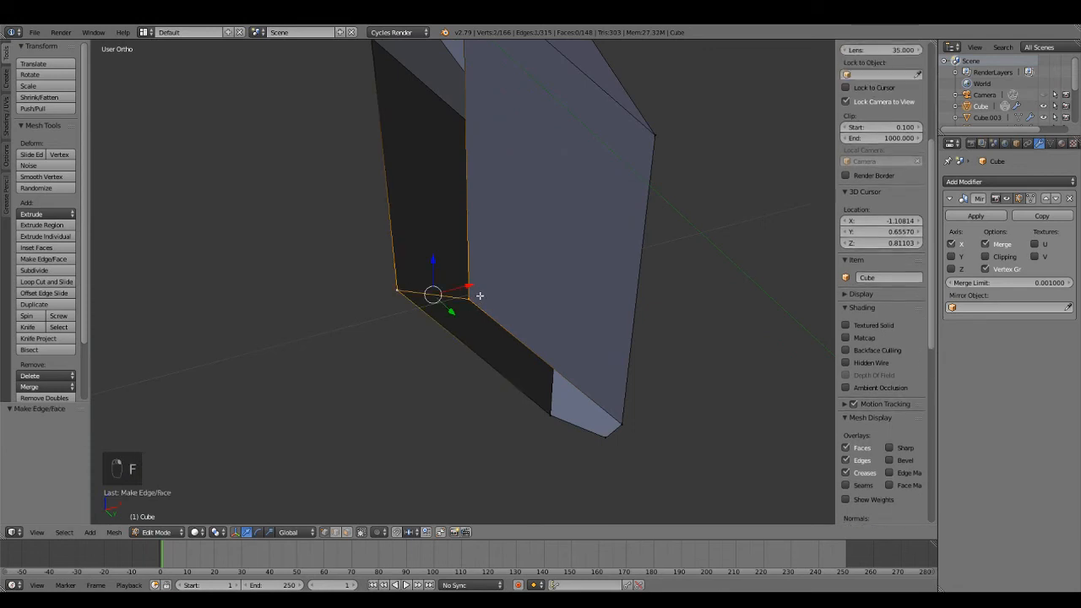
middle_click_drag(484, 295, 451, 381)
key("a")
right_click(419, 376)
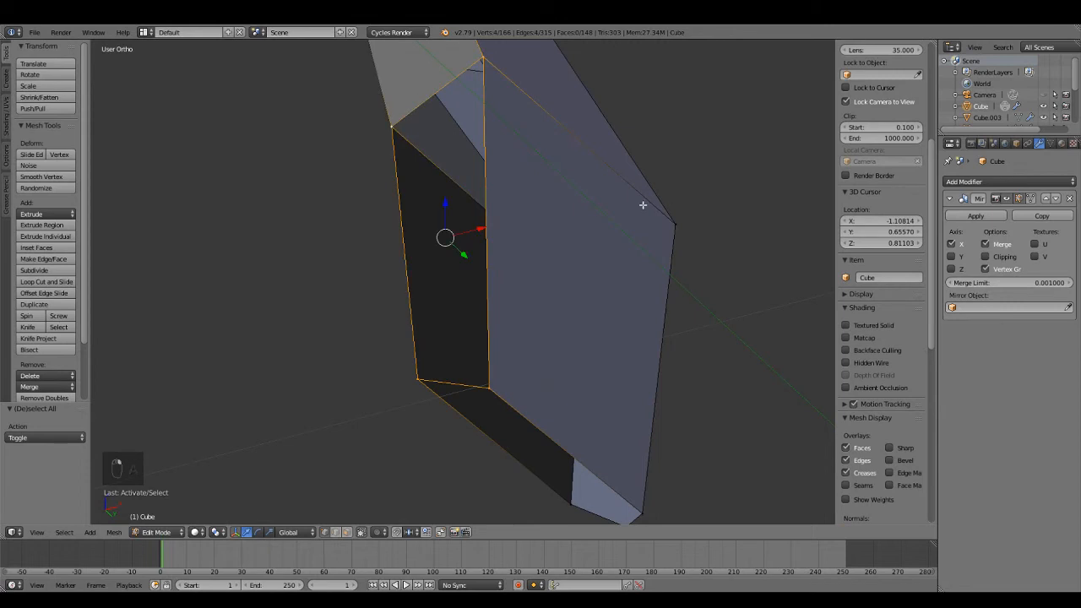
key("f")
- Fill the remaining opening on the front of the finger section with a face
scroll(620, 280, "down", 4)
key("a")
middle_click_drag(617, 278, 515, 272)
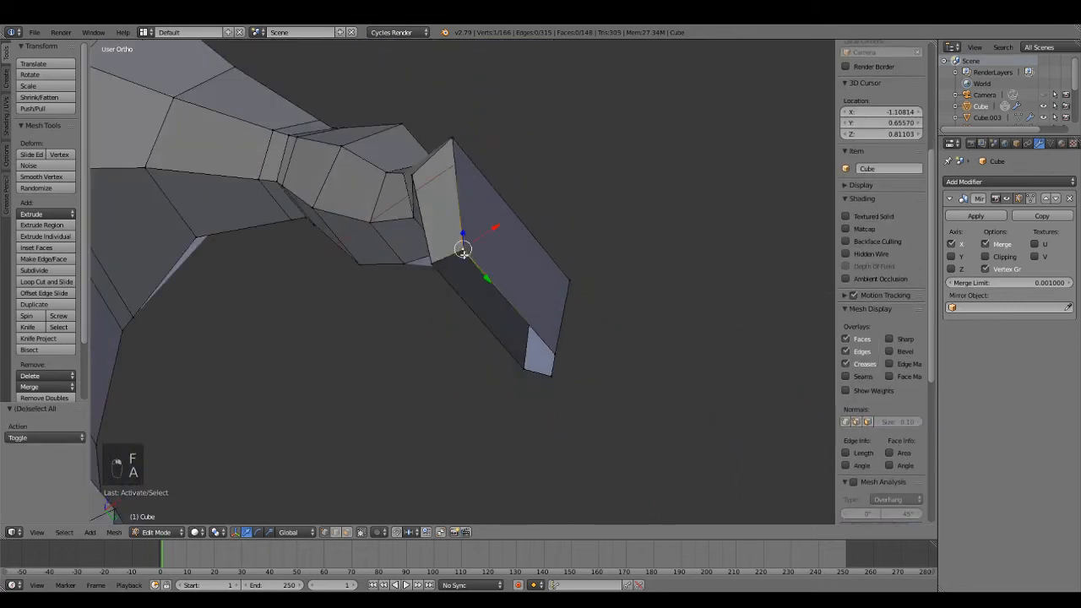
right_click(465, 253)
scroll(619, 362, "up", 2)
- Delete the matching surplus vertex on the back of the hand, join the corners and fill the palm's back opening
middle_click_drag(619, 362, 467, 295)
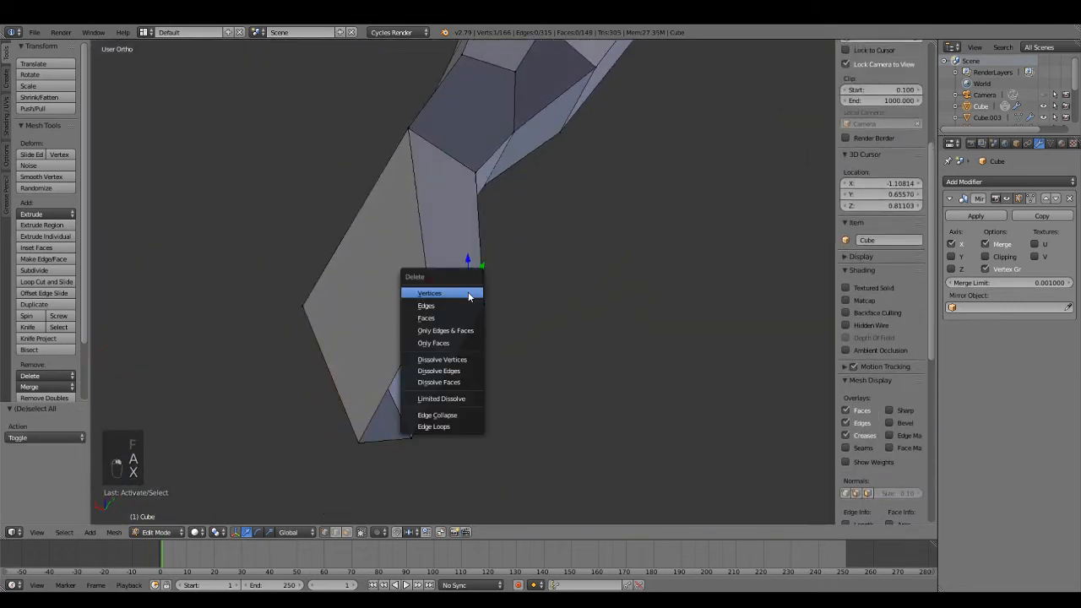
left_click(468, 292)
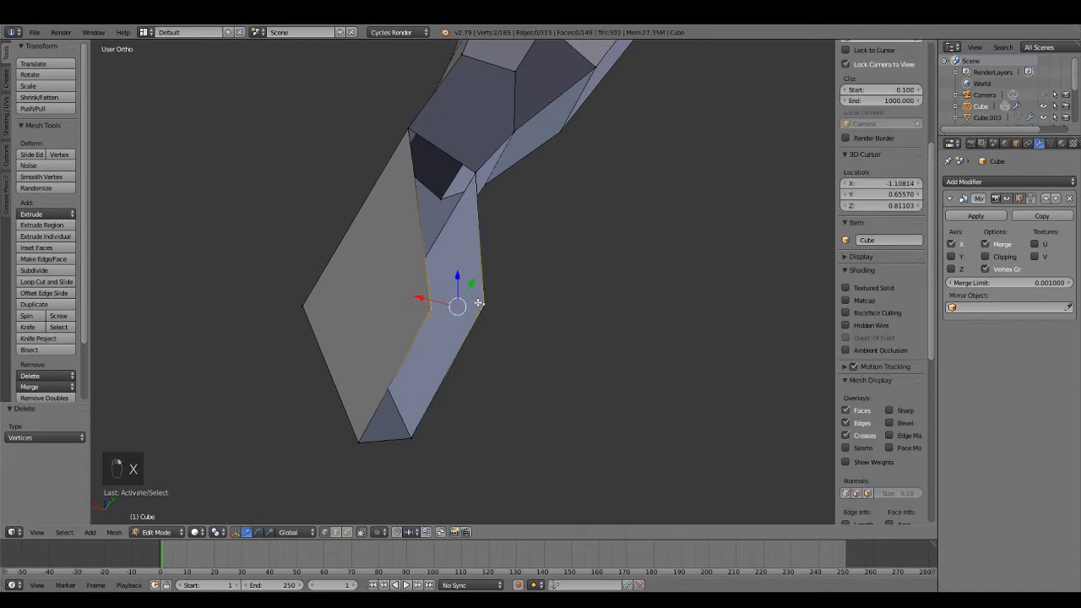
key("a")
right_click(431, 308)
right_click(411, 132, "shift")
key("f")
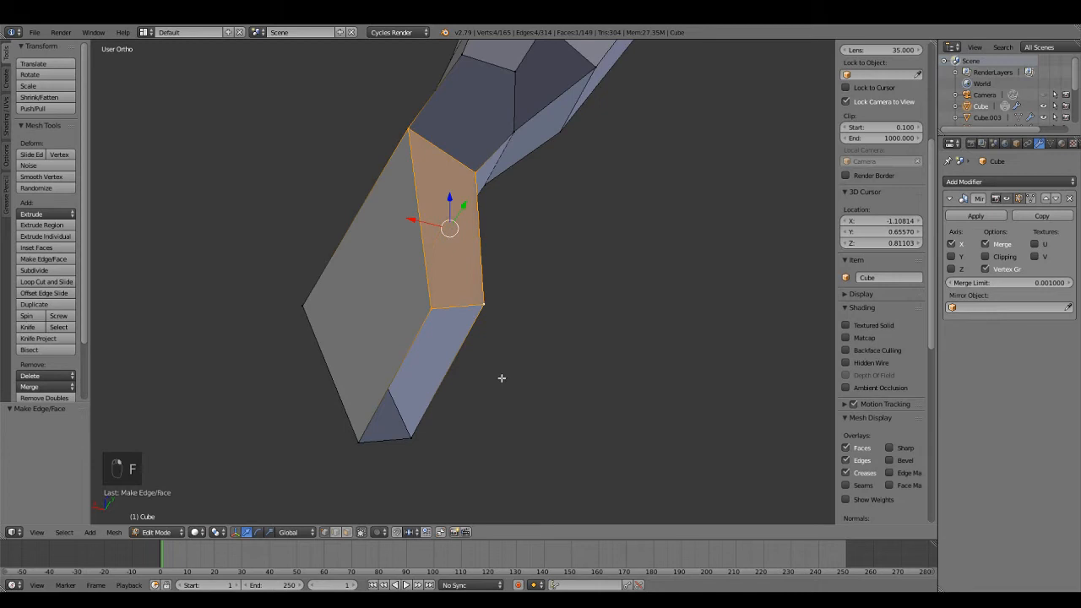
- Fill the lower opening on the back of the finger section with a face and check the repaired hand
key("a")
right_click(483, 330)
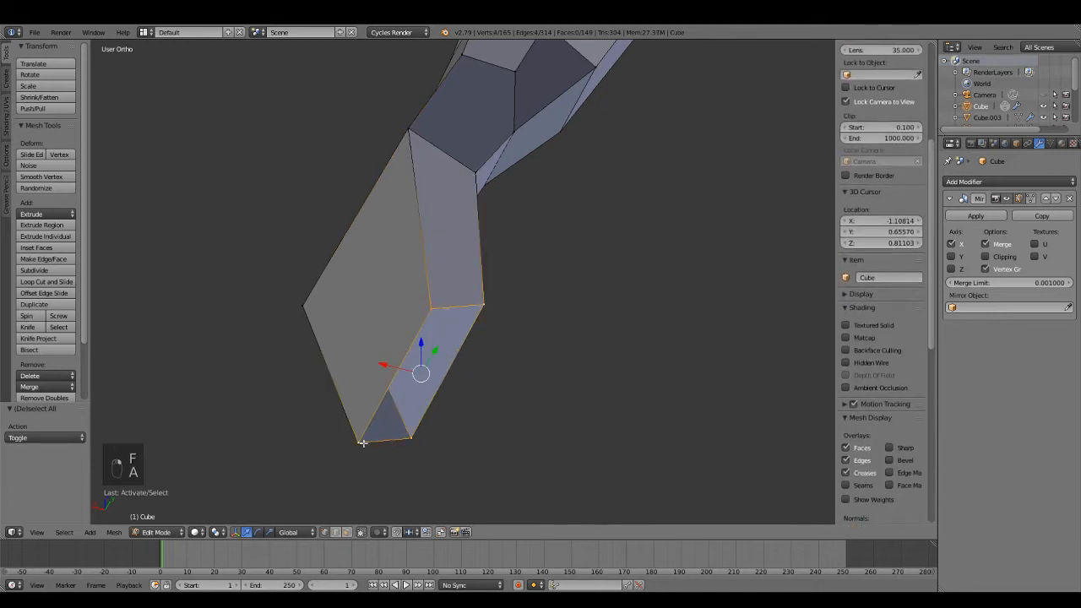
key("KP_1")
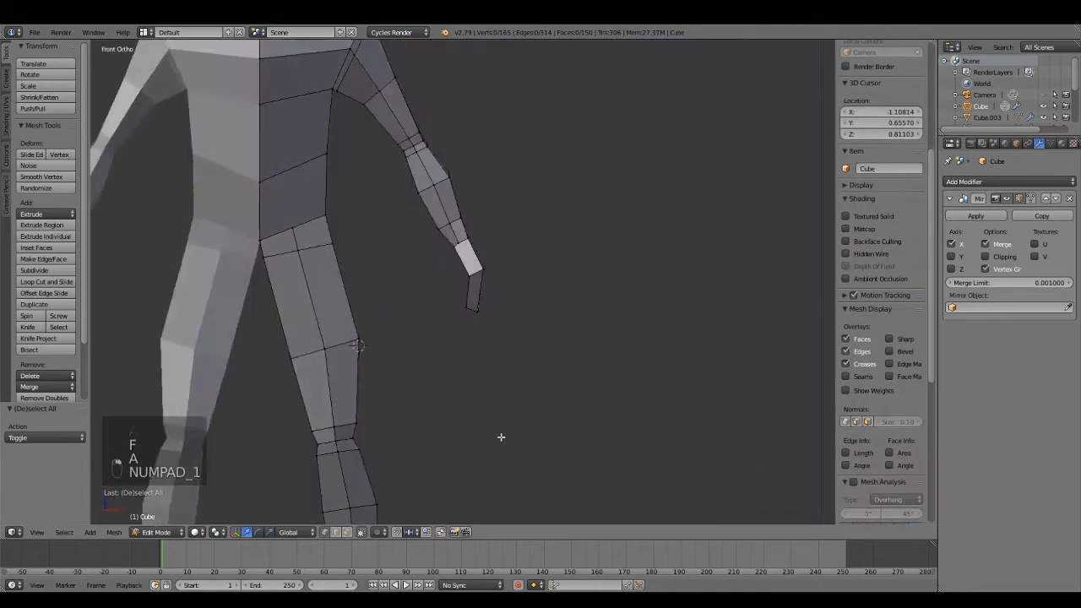
key("KP_3")
key("Tab")
middle_click_drag(534, 328, 199, 349)
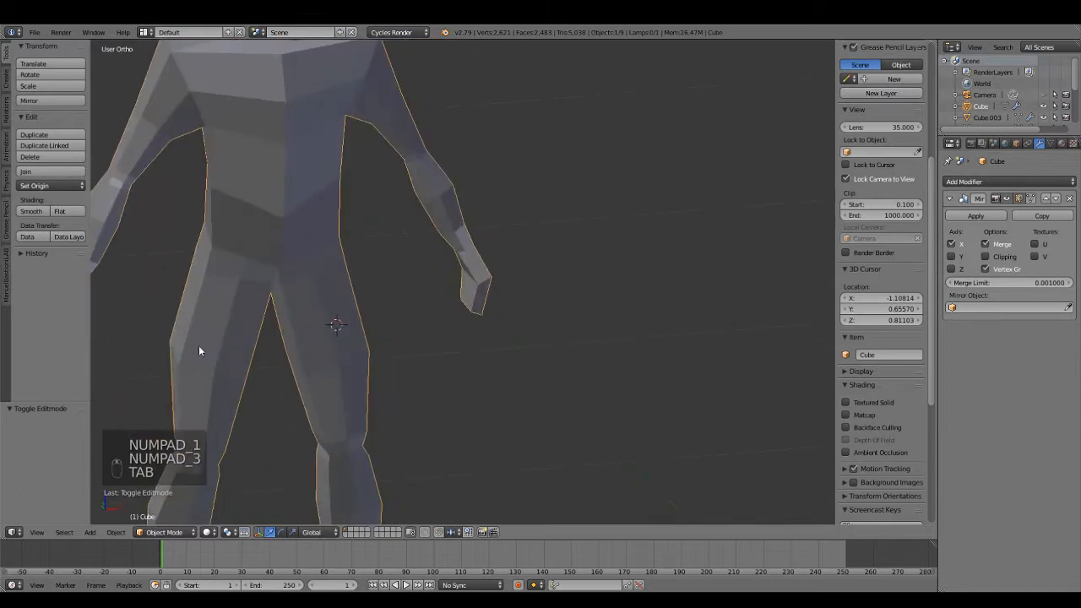
- Select the palm's lower corner vertices through the mesh and shift them slightly along positive Y
key("KP_3")
key("Tab")
key("z")
middle_click_drag(398, 281, 357, 244)
key("a")
key("b")
key("a")
key("b")
left_click_drag(355, 232, 394, 300)
left_click(396, 302)
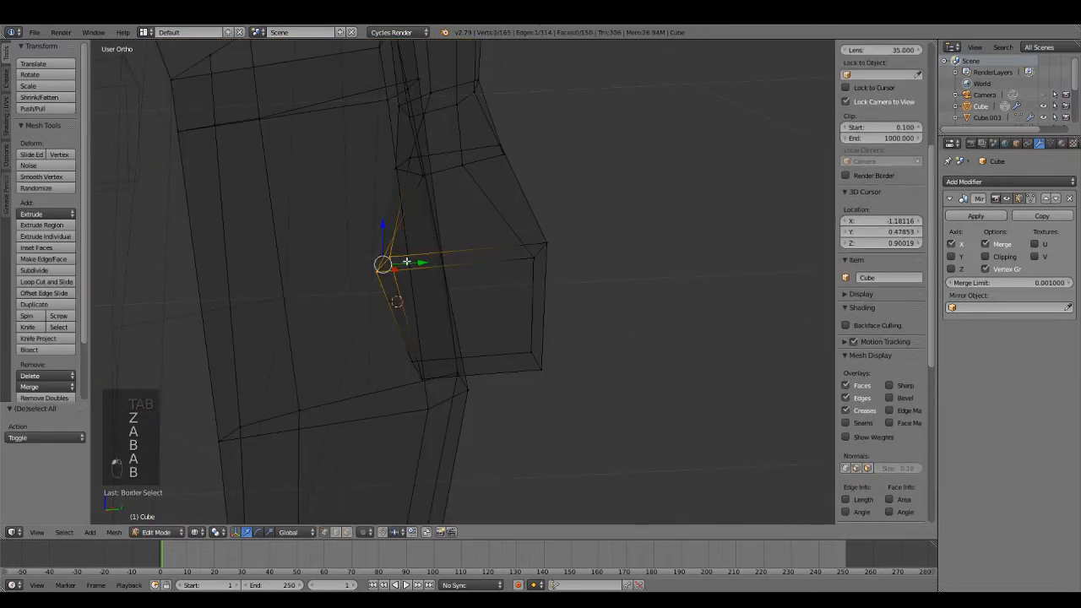
left_click_drag(422, 263, 429, 264)
key("z")
- Compare the new hand with the reference figure's hand, including the reference mesh's edge structure
key("Tab")
scroll(437, 290, "down", 8)
key("KP_1")
middle_click_drag(328, 315, 555, 326, "shift")
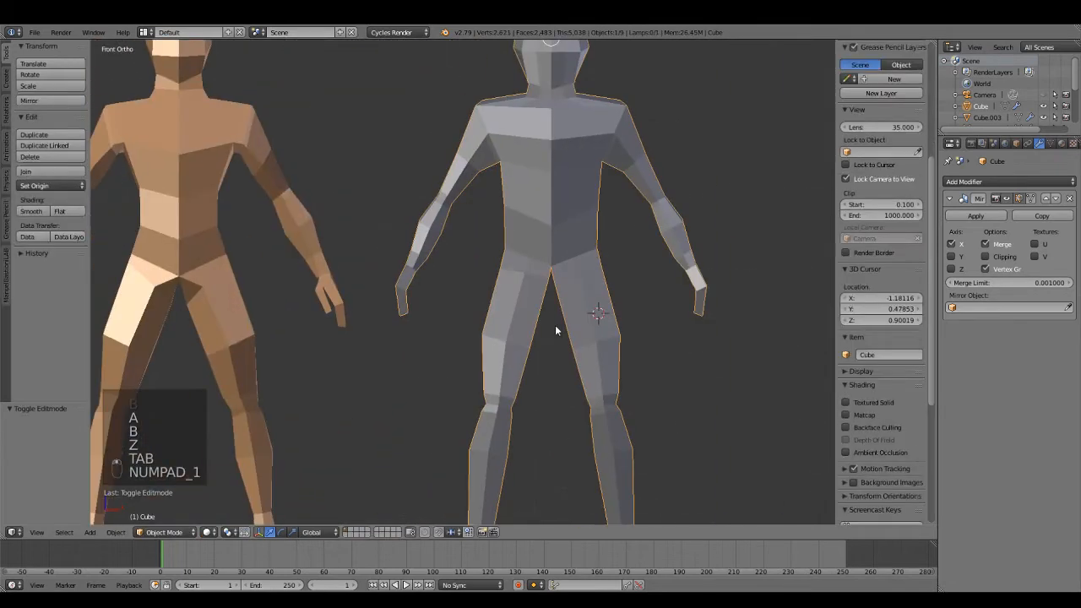
scroll(391, 340, "up", 3)
middle_click_drag(459, 340, 527, 337, "shift")
middle_click_drag(317, 296, 387, 336)
right_click(394, 340)
key("Tab")
key("Tab")
scroll(388, 339, "down", 4)
middle_click_drag(598, 316, 481, 335, "shift")
scroll(480, 335, "up", 8)
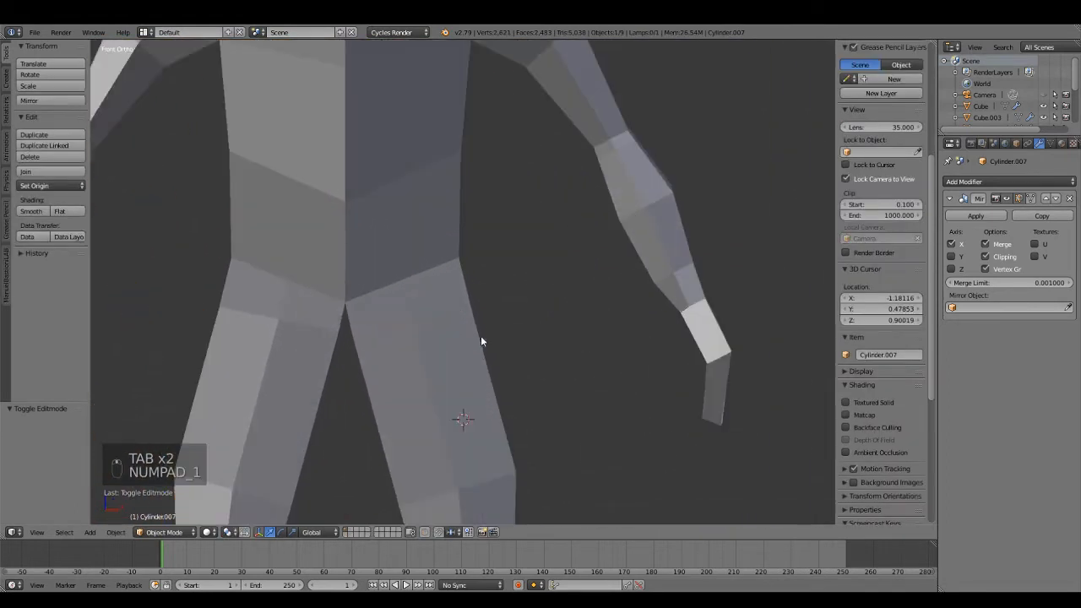
- Edit the grey body again and move the inner front wrist vertex by X 0.010, Y -0.009, Z 0.005
key("Tab")
middle_click_drag(729, 355, 590, 335, "shift")
key("Tab")
right_click(549, 356)
key("Tab")
scroll(553, 362, "up", 3)
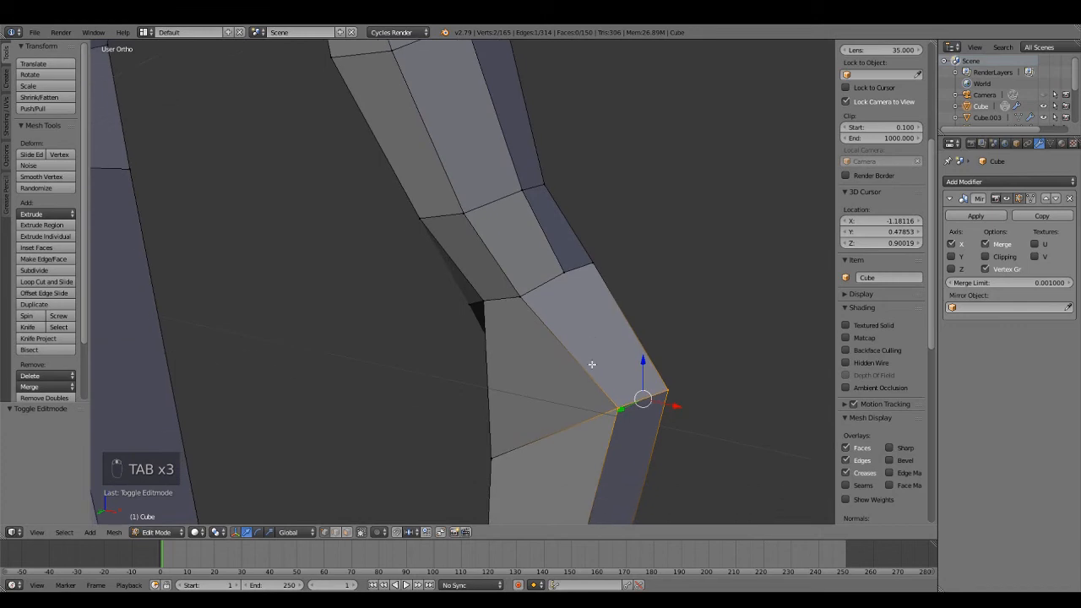
right_click(519, 301)
key("g")
- Examine the reshaped wrist and palm from the back and front, in and out of edit mode
scroll(551, 282, "down", 2)
middle_click_drag(547, 282, 679, 287)
scroll(455, 283, "up", 2)
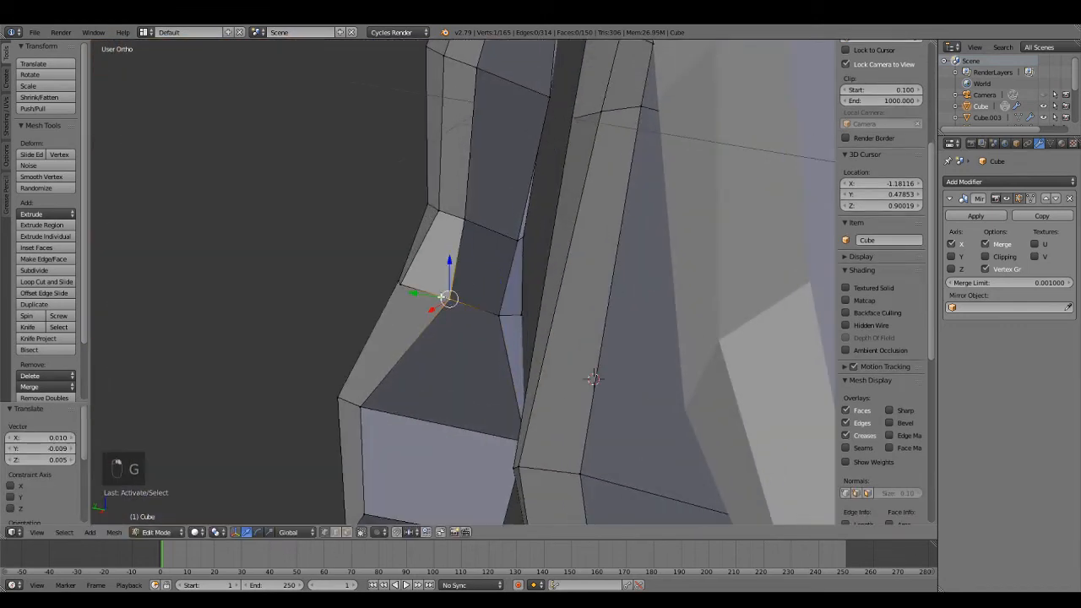
key("Tab")
scroll(575, 341, "down", 3)
middle_click_drag(575, 341, 176, 365)
key("KP_1")
key("Tab")
scroll(473, 341, "up", 3)
middle_click_drag(508, 338, 458, 331)
scroll(495, 375, "up", 3)
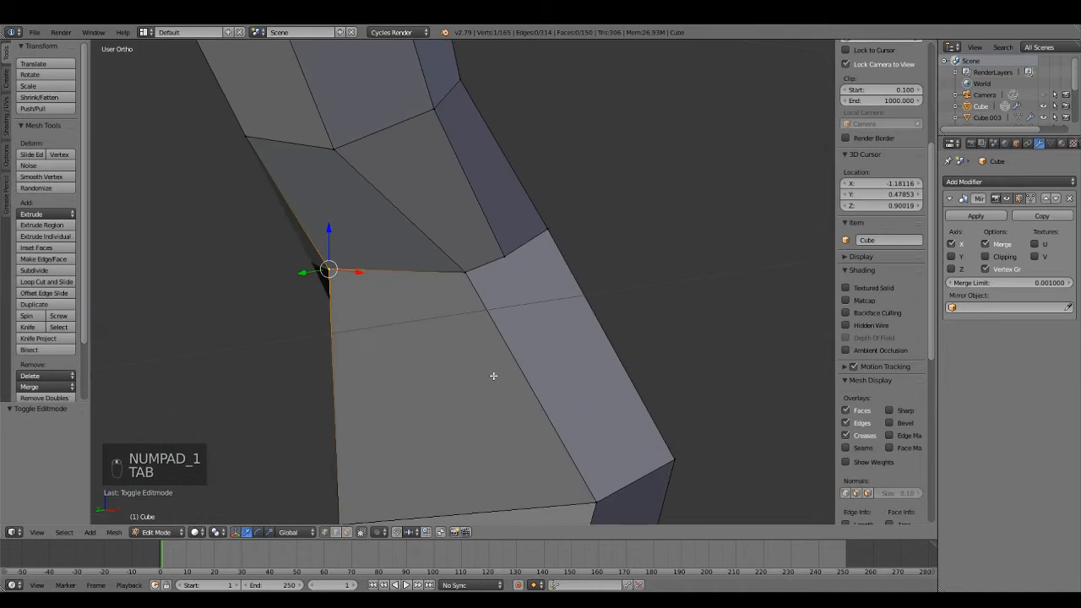
- In face selection mode, extrude the palm's front side face as a thumb base, resize and rotate it, and move it Y -0.022, Z -0.004
key("a")
key("a")
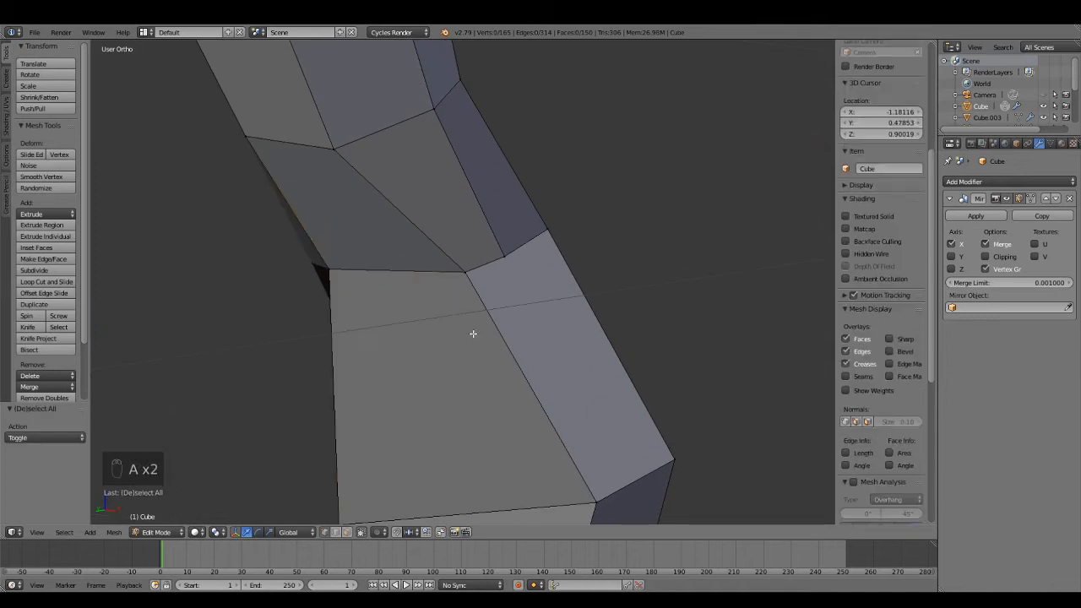
left_click(350, 533)
scroll(464, 343, "down", 3)
middle_click_drag(464, 343, 428, 341)
key("KP_3")
right_click(369, 337)
key("KP_3")
middle_click_drag(496, 364, 610, 336, "shift")
scroll(610, 336, "up", 1)
key("KP_3")
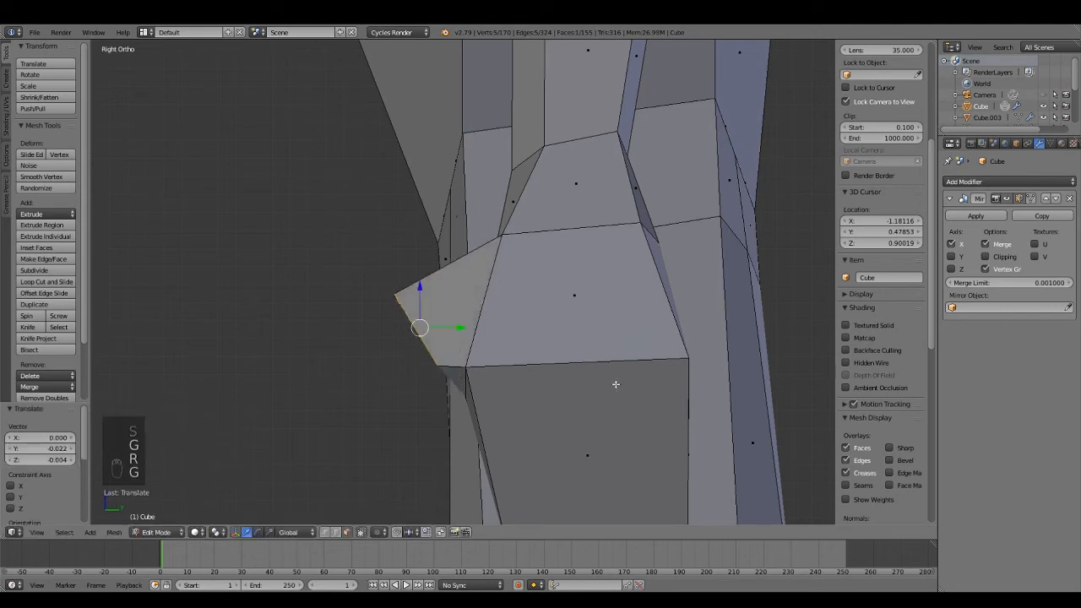
- Scale the thumb base's end face to 0.52
left_click(519, 299)
key("KP_1")
key("KP_3")
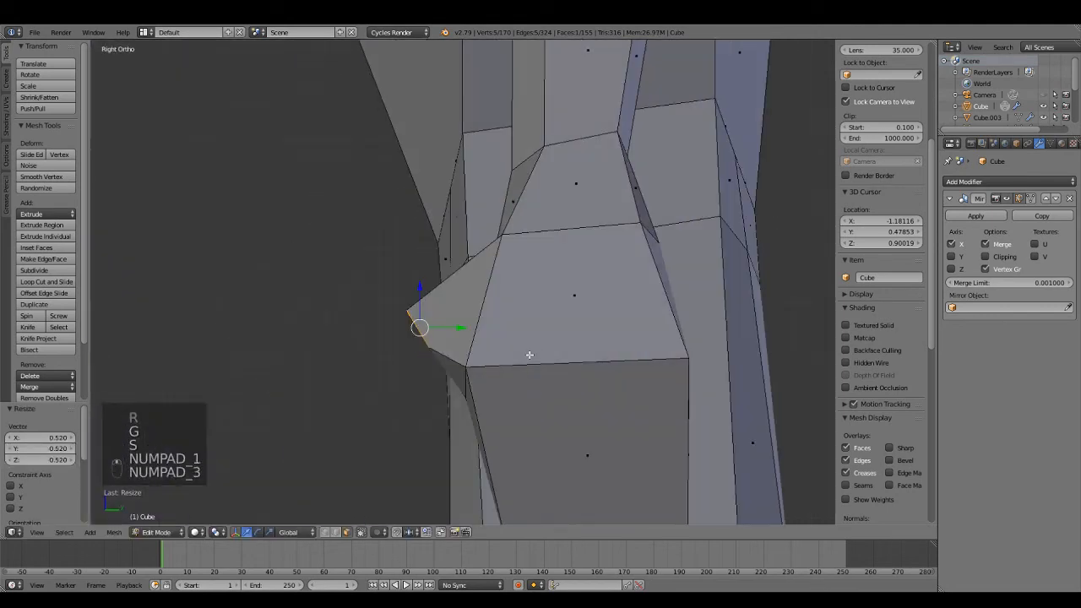
- Extrude the thumb base downward into a second section, rotate and enlarge its end, and move it by Y 0.023, Z -0.035
left_click(617, 432)
middle_click_drag(617, 432, 678, 322, "shift")
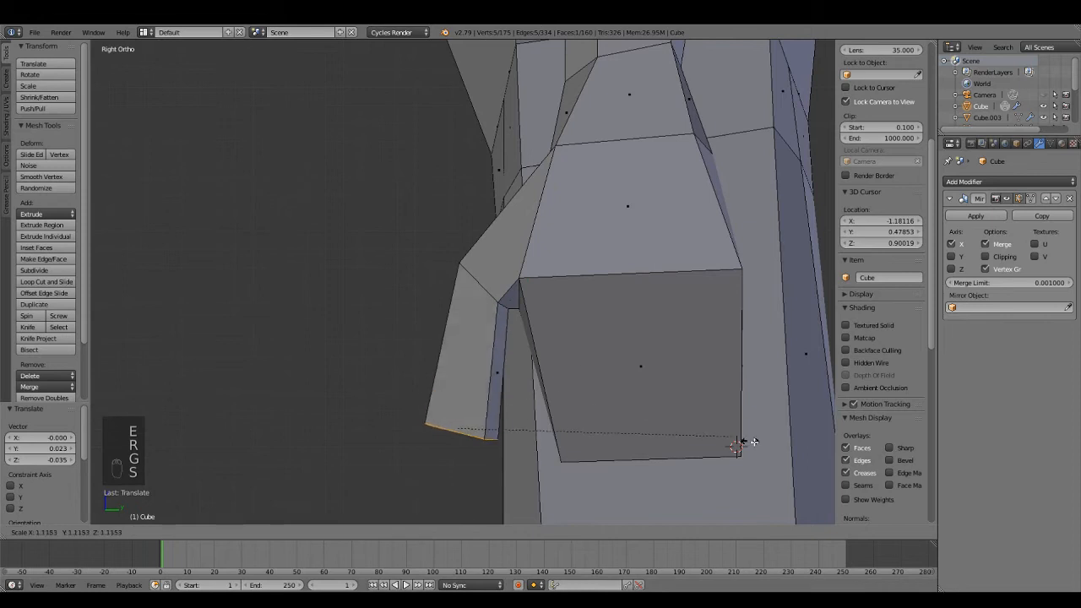
key("Tab")
- Scale the thumb's end face along the X axis to 1.535 in the front view
key("KP_1")
scroll(666, 345, "up", 4)
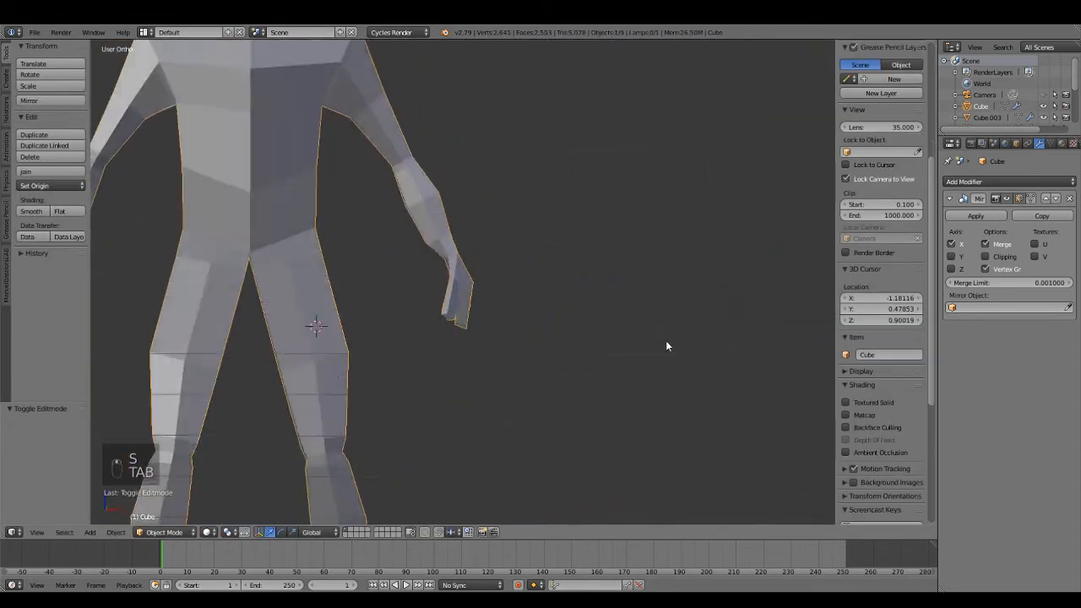
key("Tab")
scroll(549, 372, "up", 3)
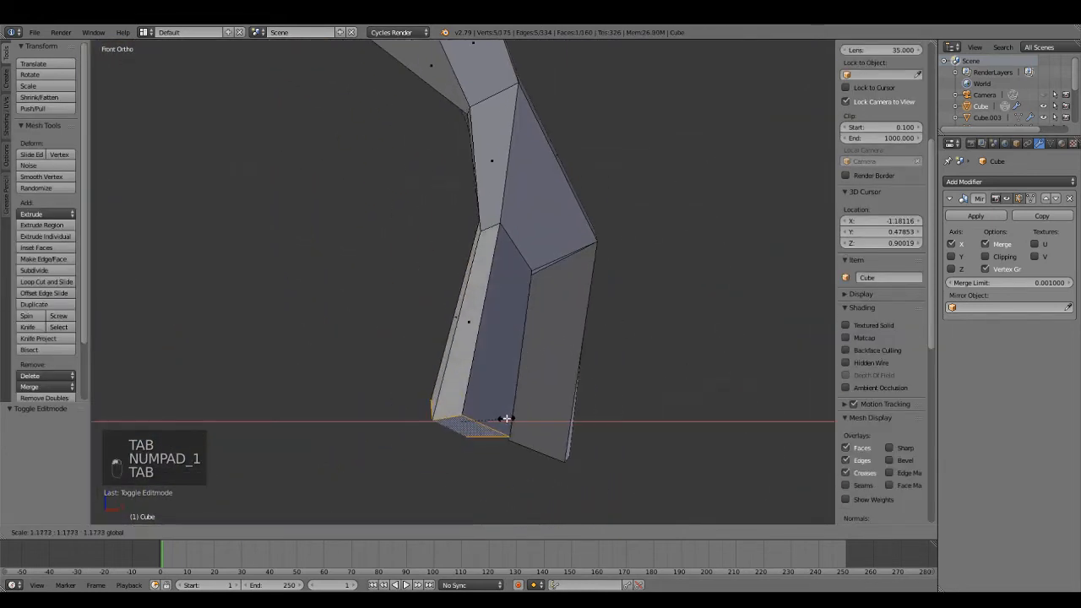
middle_click_drag(539, 412, 606, 391)
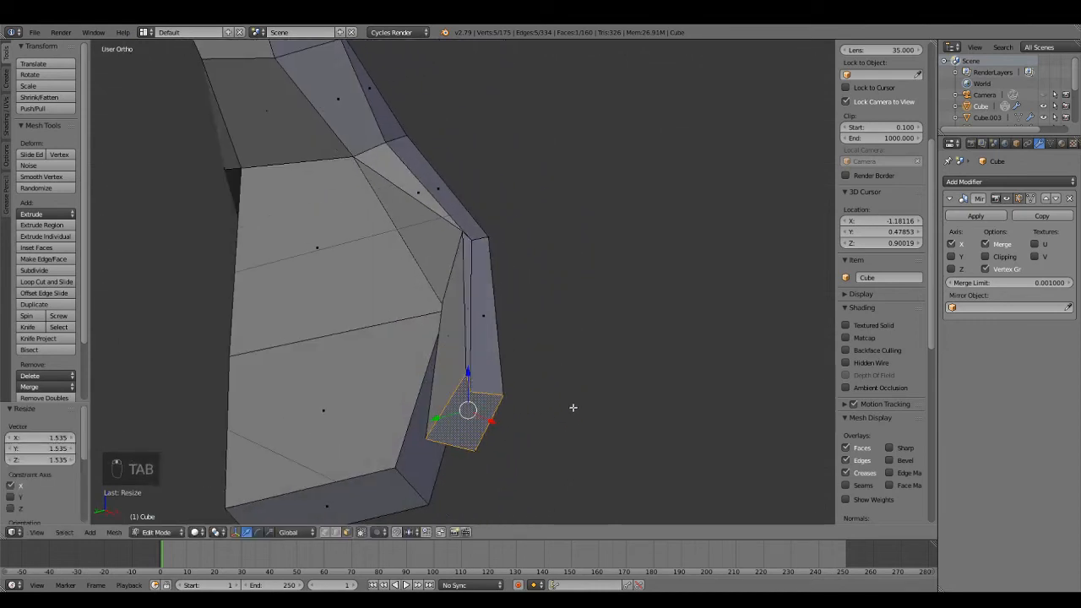
- Delete the thumb's surplus tip vertex and the surplus vertex at its knuckle
right_click(438, 401)
key("g")
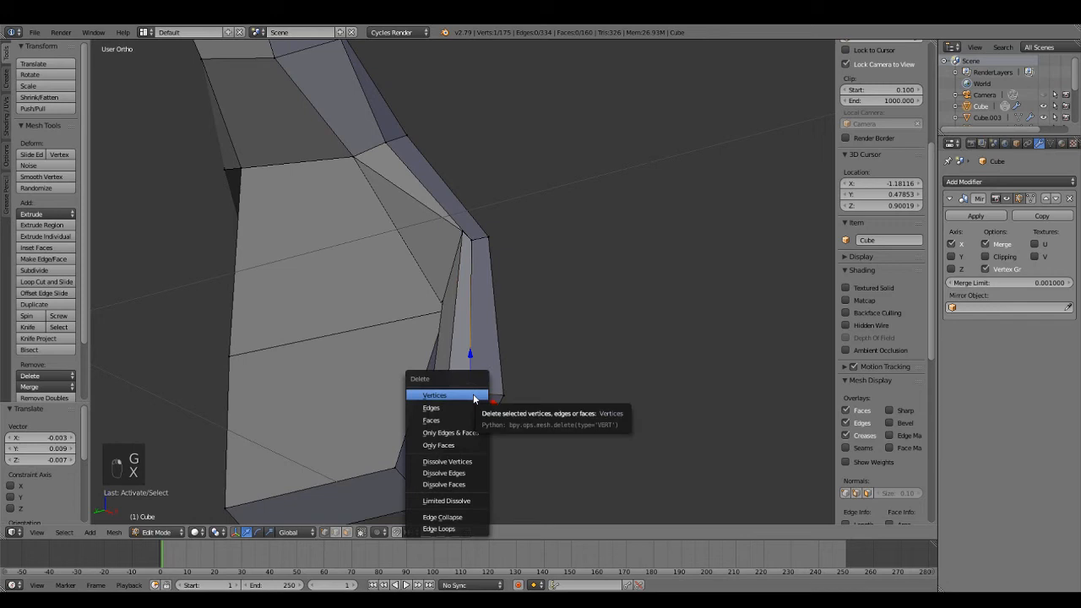
left_click(474, 399)
middle_click_drag(474, 398, 440, 405)
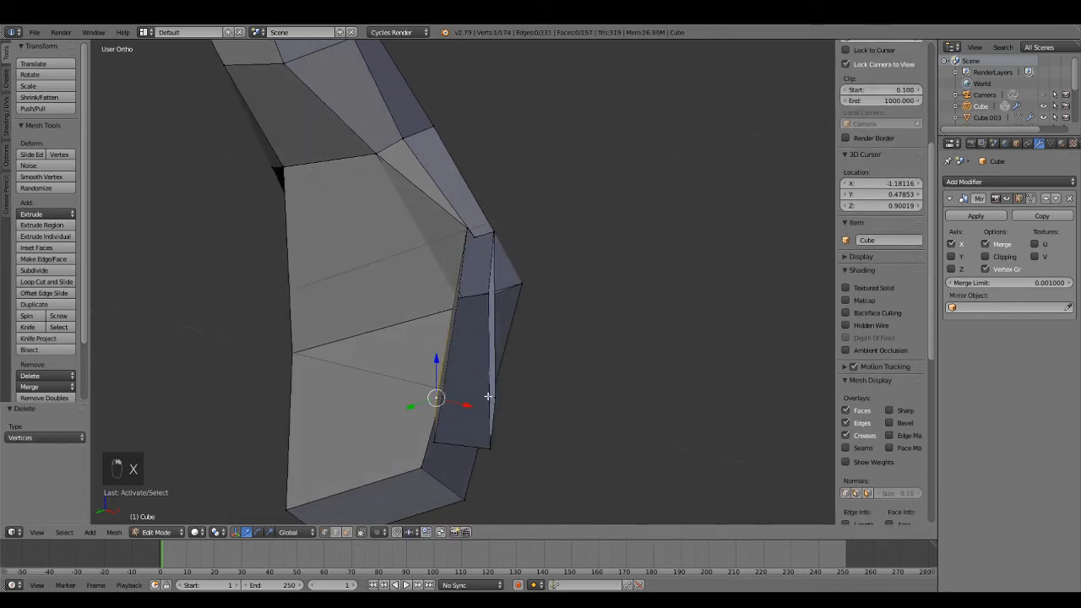
right_click(484, 397, "shift")
scroll(472, 362, "up", 3)
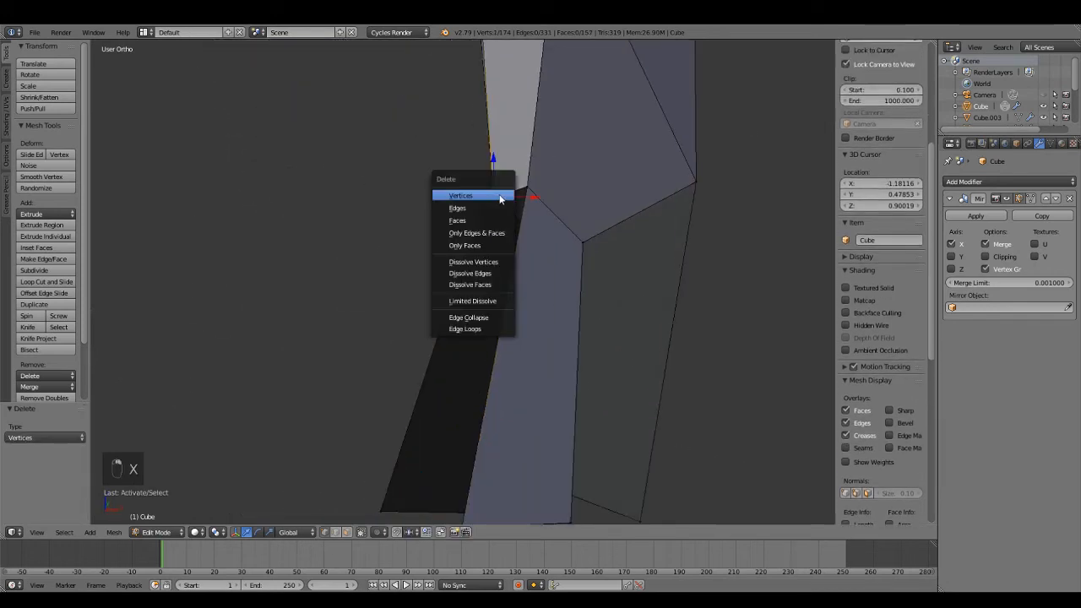
left_click(500, 196)
scroll(507, 177, "down", 3)
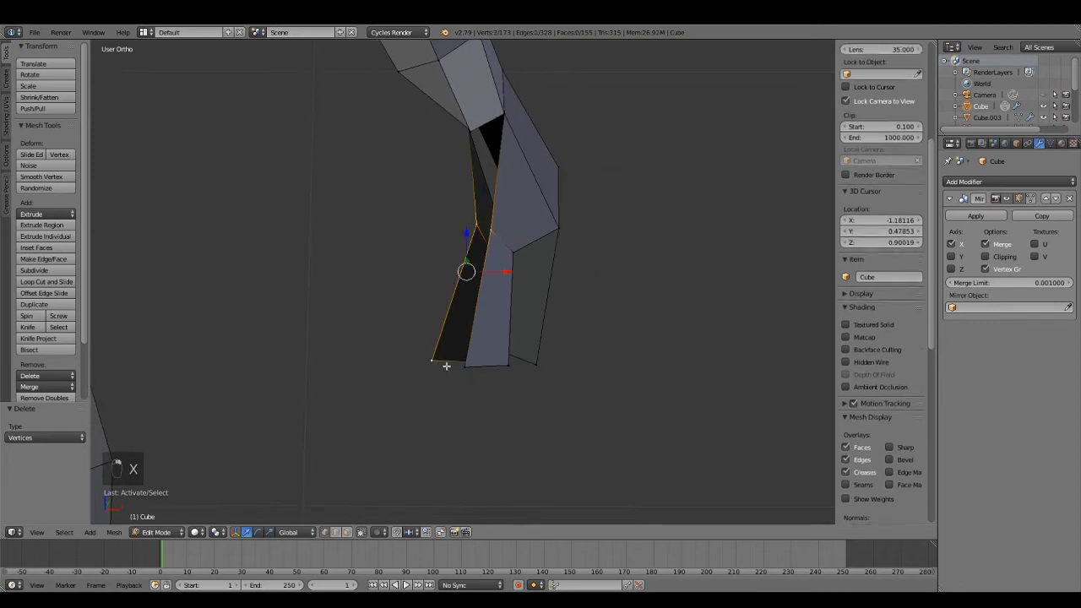
- Fill the open front sides of the thumb's lower section and thumb base with new faces
key("f")
key("a")
scroll(495, 261, "up", 4)
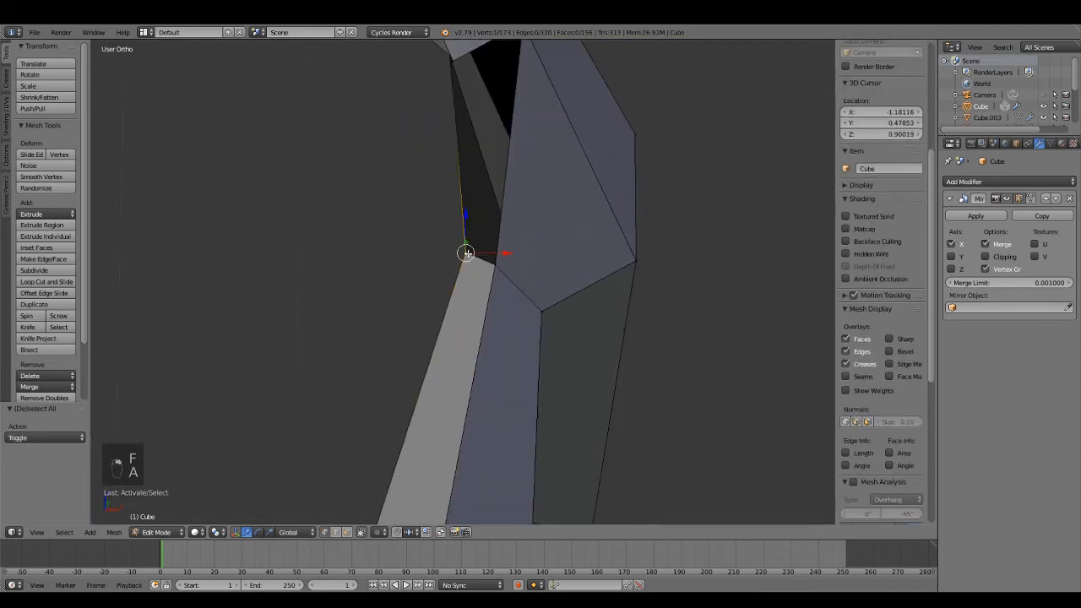
scroll(496, 253, "down", 3)
middle_click_drag(511, 84, 466, 198)
scroll(448, 214, "up", 4)
key("f")
key("a")
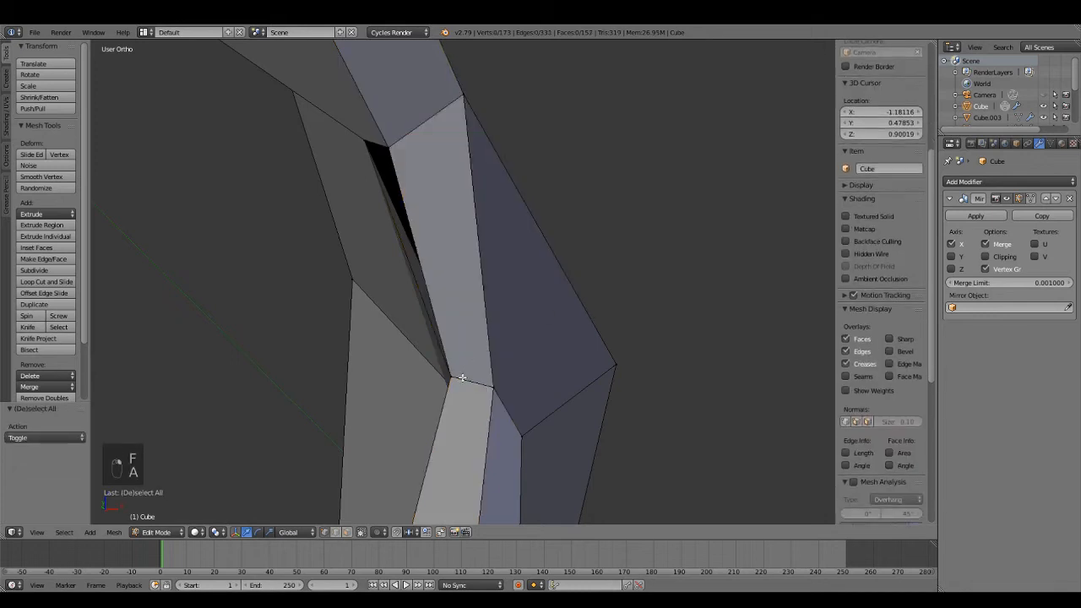
- Fill the triangular gap on the inner side of the thumb base using its three corner vertices
right_click(459, 374)
scroll(527, 362, "up", 3)
right_click(280, 167, "shift")
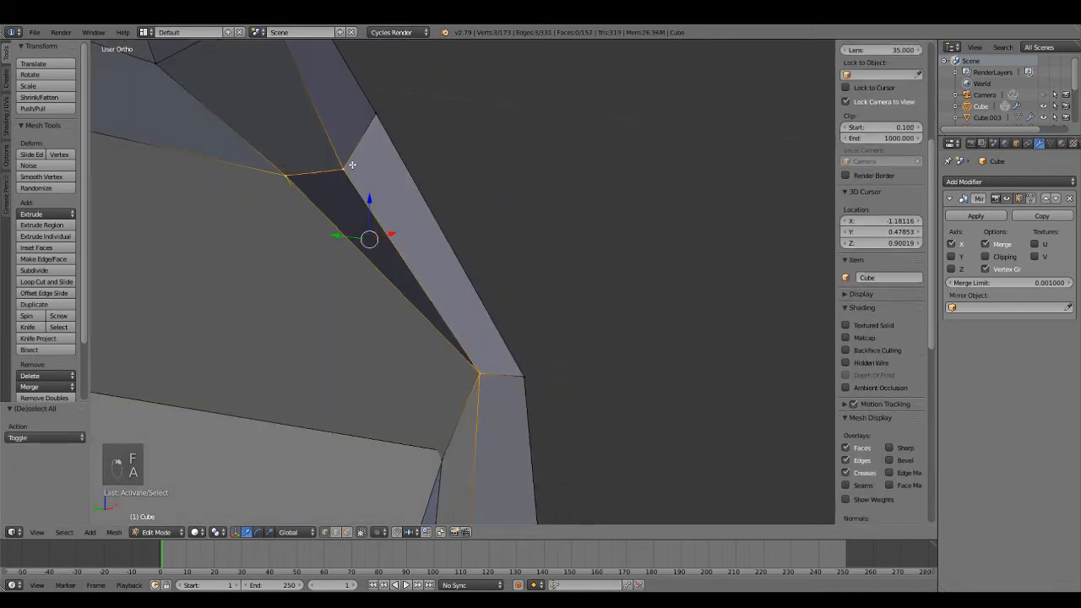
right_click(350, 165, "shift")
key("f")
key("a")
- Close the thumb's open end with a four-sided face
scroll(463, 245, "down", 5)
key("Tab")
middle_click_drag(466, 246, 478, 210)
key("Tab")
scroll(459, 302, "up", 4)
key("a")
key("a")
key("a")
key("a")
key("a")
key("f")
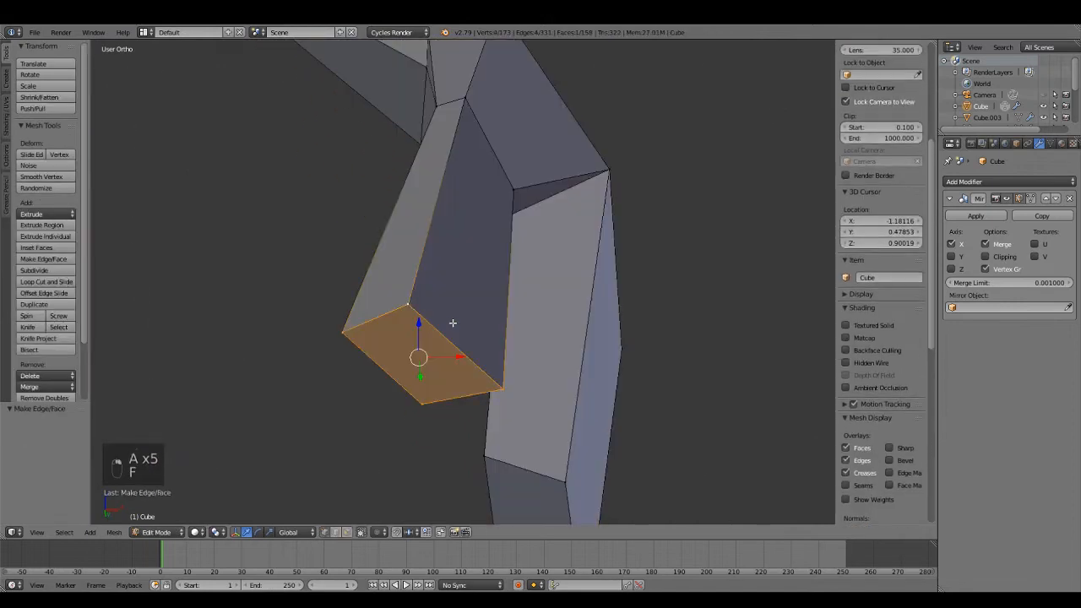
- Move the thumb knuckle's inner vertex slightly back toward the palm
key("Tab")
key("KP_1")
key("KP_3")
middle_click_drag(458, 314, 658, 287)
scroll(659, 287, "up", 3)
key("Tab")
scroll(630, 287, "up", 3)
right_click(540, 163)
key("g")
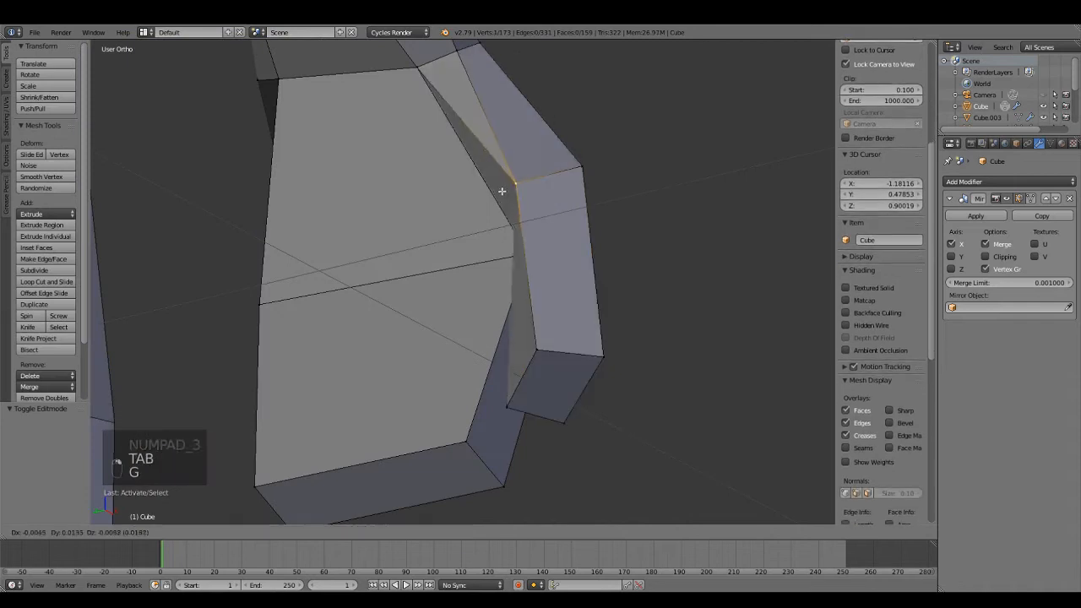
left_click(507, 195)
- Select the inner bottom edge of the finger section and move it X -0.028, Z 0.002 in the front view
middle_click_drag(506, 195, 404, 233)
key("Tab")
key("KP_1")
key("Tab")
scroll(404, 233, "up", 5)
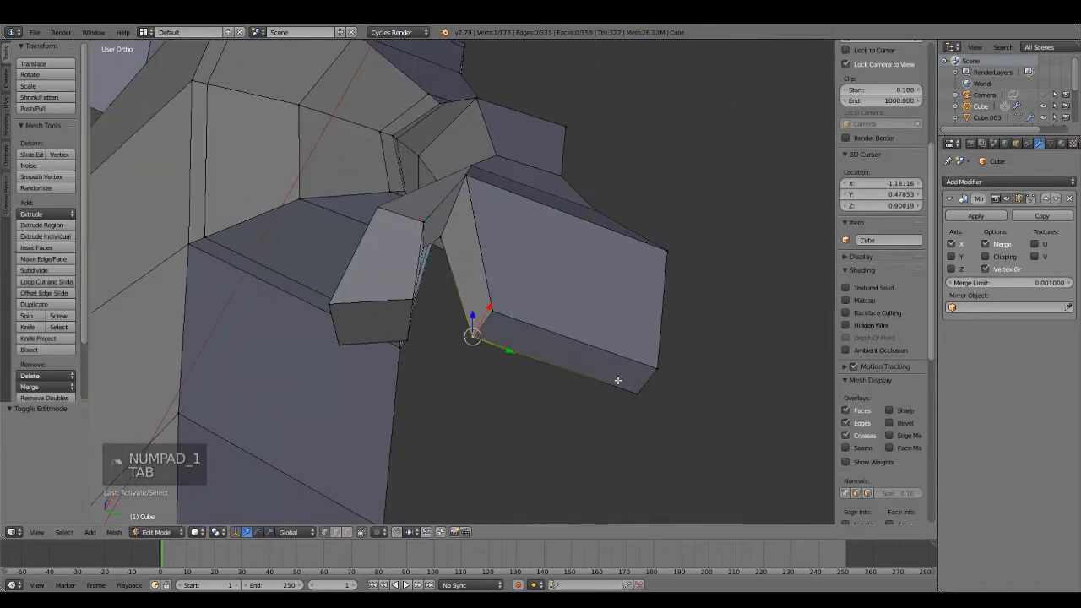
middle_click_drag(617, 381, 625, 385)
key("KP_1")
key("g")
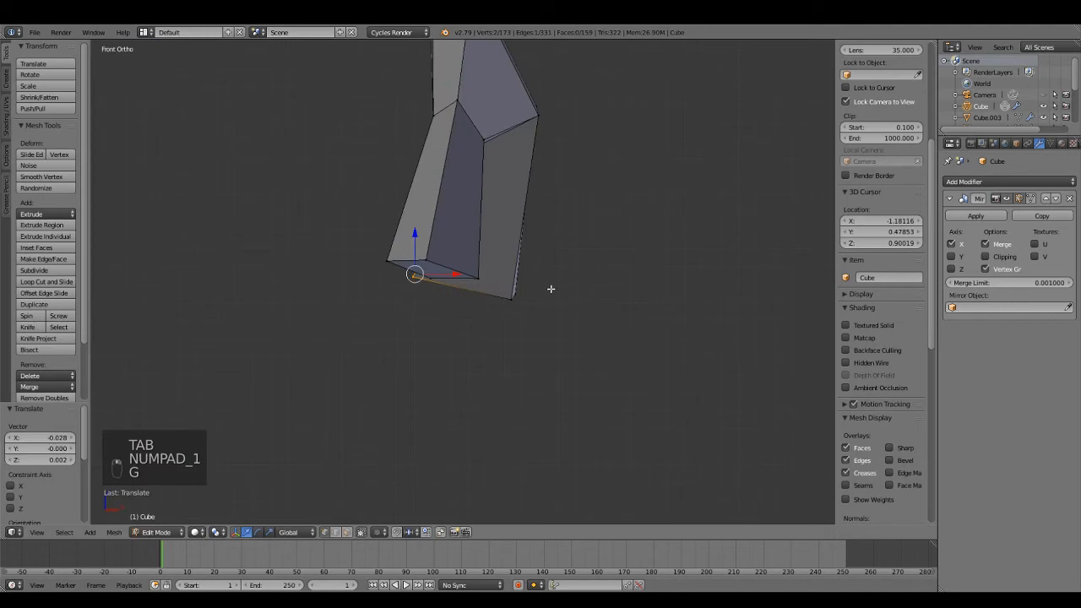
middle_click_drag(582, 242, 623, 272)
- Examine the hand's shape and proportions against the whole figure from the front
key("Tab")
middle_click_drag(529, 260, 575, 281)
key("KP_1")
scroll(558, 274, "down", 6)
scroll(556, 282, "up", 1)
middle_click_drag(480, 288, 625, 363, "shift")
key("KP_1")
key("Tab")
scroll(591, 342, "up", 6)
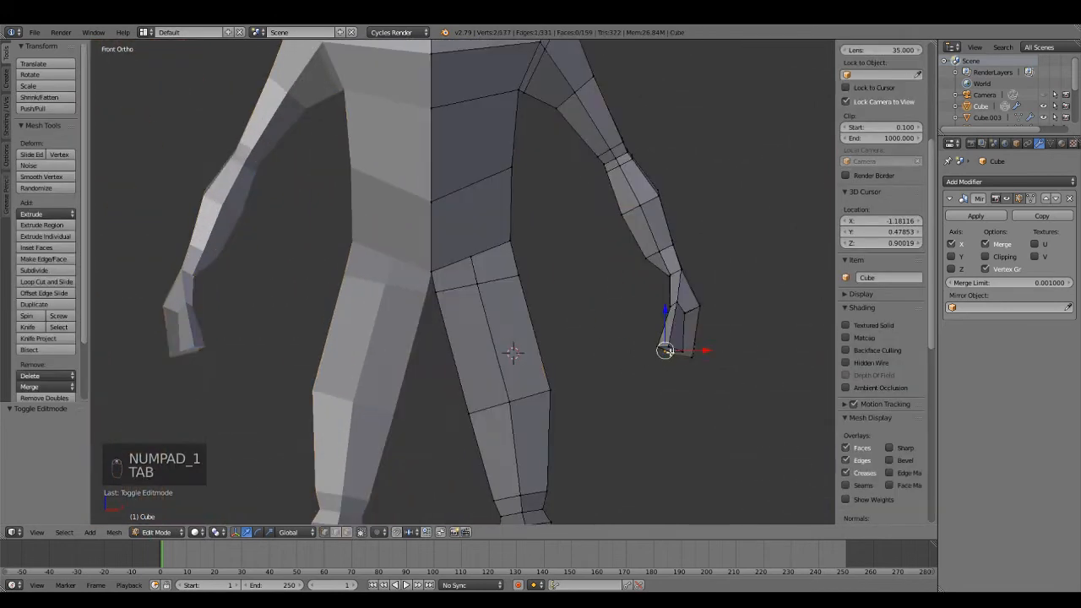
key("g")
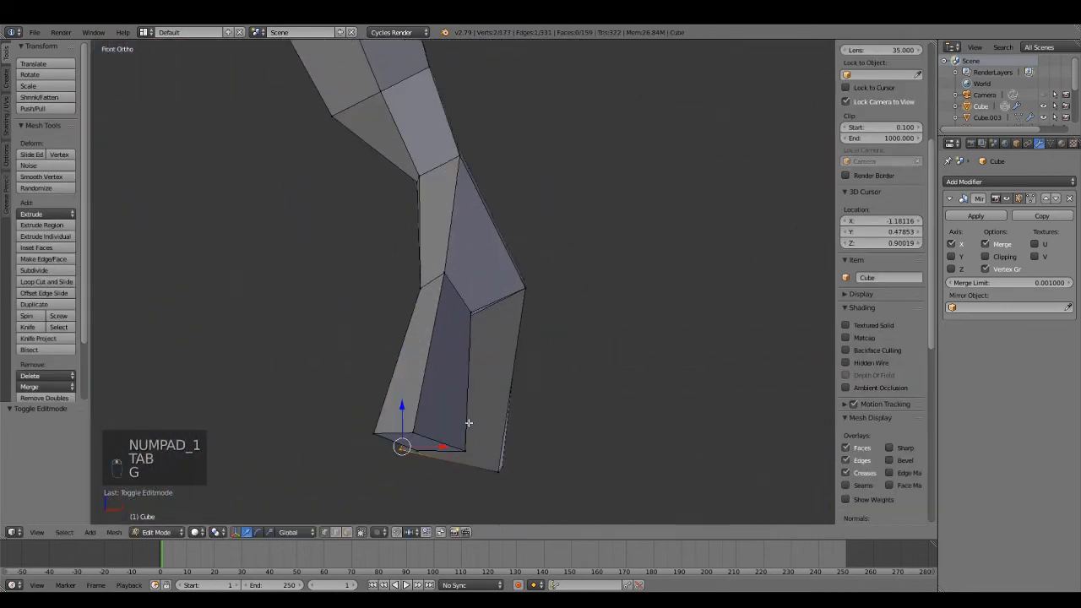
- In face selection mode, rotate the thumb's end face 31.2° about Z and move it X 0.012, Z -0.001
middle_click_drag(494, 413, 379, 478)
left_click(347, 534)
middle_click_drag(349, 386, 378, 390)
right_click(386, 428)
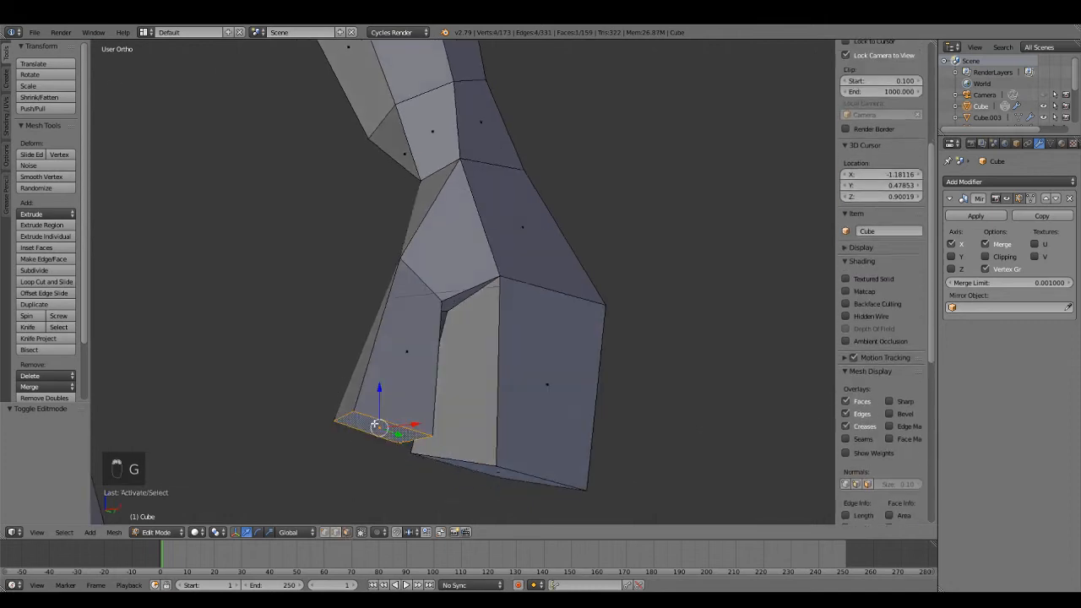
key("KP_1")
scroll(514, 405, "down", 8)
scroll(506, 389, "down", 3)
scroll(591, 406, "up", 3)
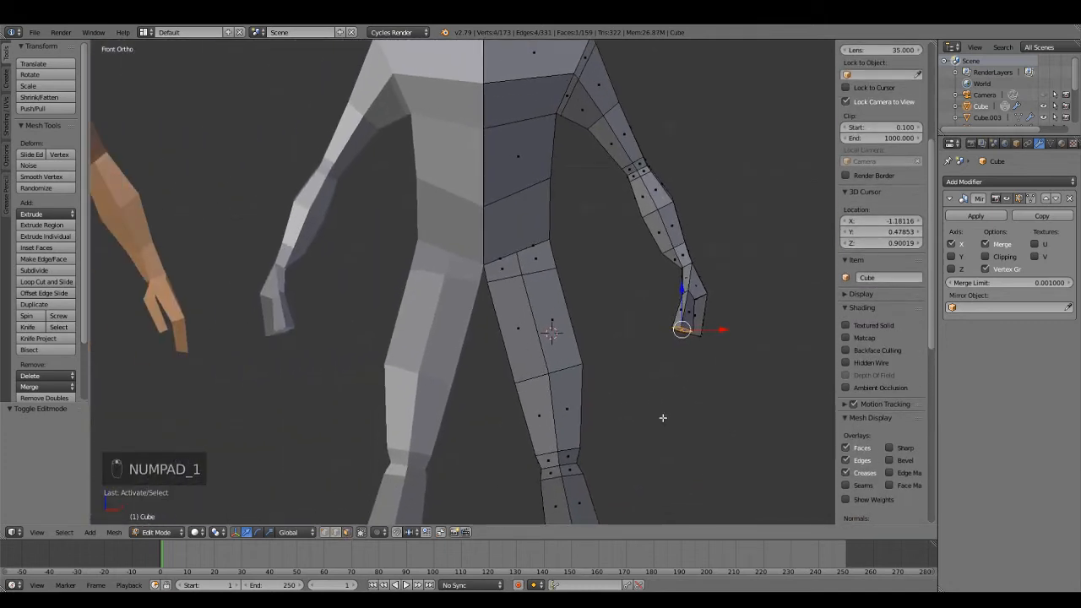
scroll(634, 372, "up", 5)
key("r")
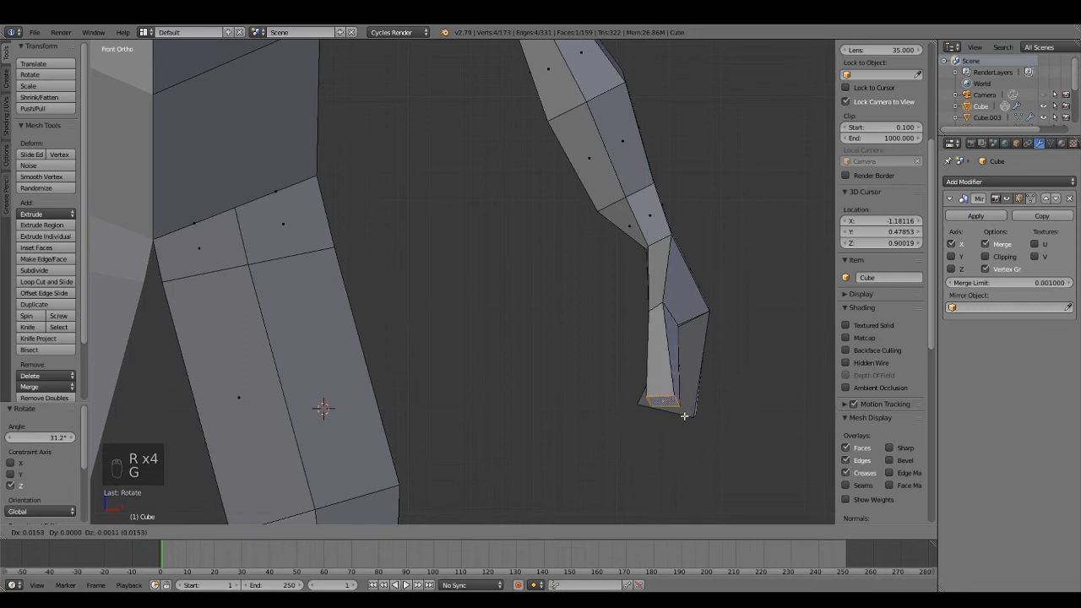
- Shrink the thumb's end face in the side view and move it Y 0.014, Z -0.003
key("KP_3")
key("s")
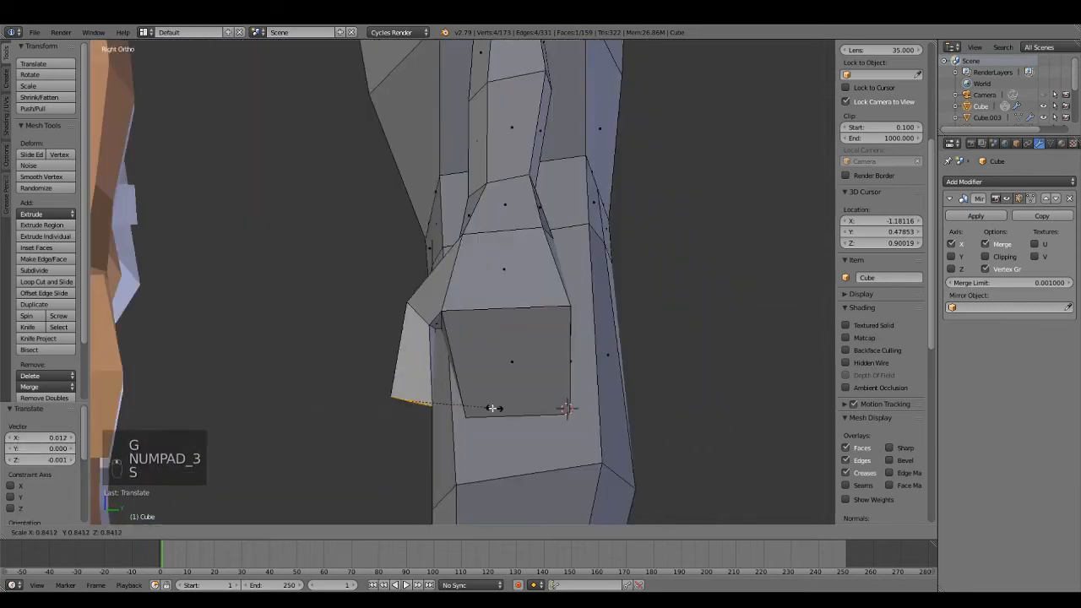
left_click(517, 408)
scroll(510, 389, "down", 5)
middle_click_drag(477, 385, 669, 416, "shift")
- Move the thumb's end face inward in the front view by about X -0.024, Z 0.004
key("KP_1")
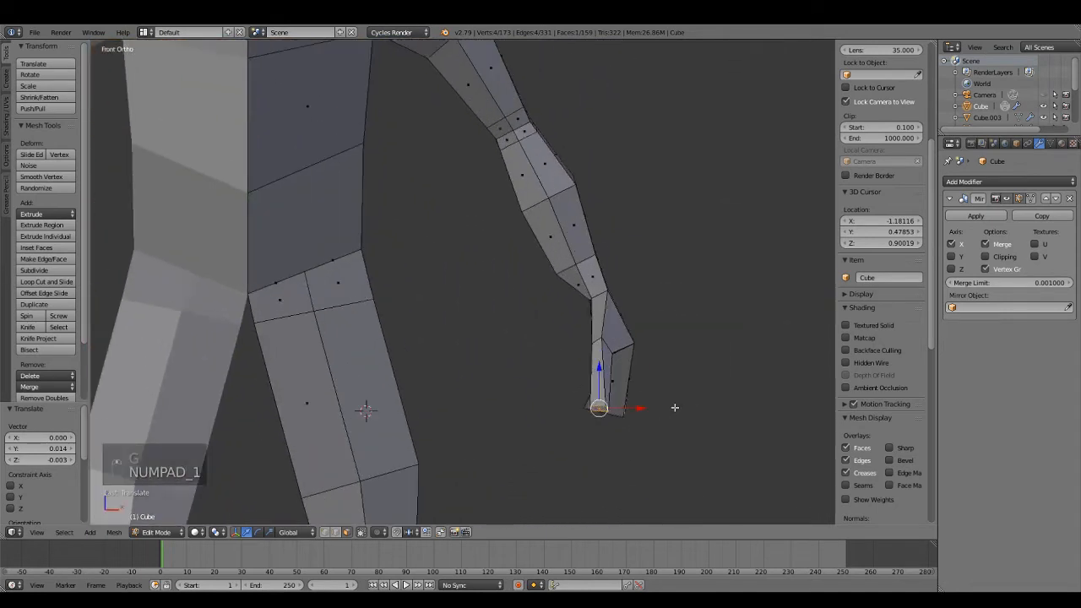
scroll(697, 463, "up", 3)
key("KP_3")
key("KP_1")
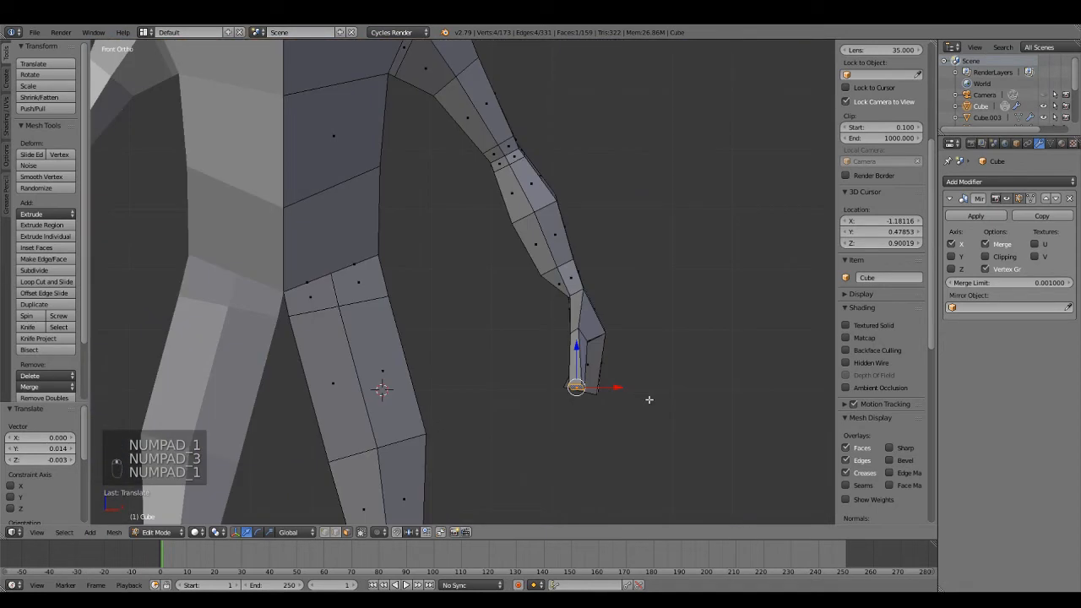
scroll(553, 354, "up", 4)
key("g")
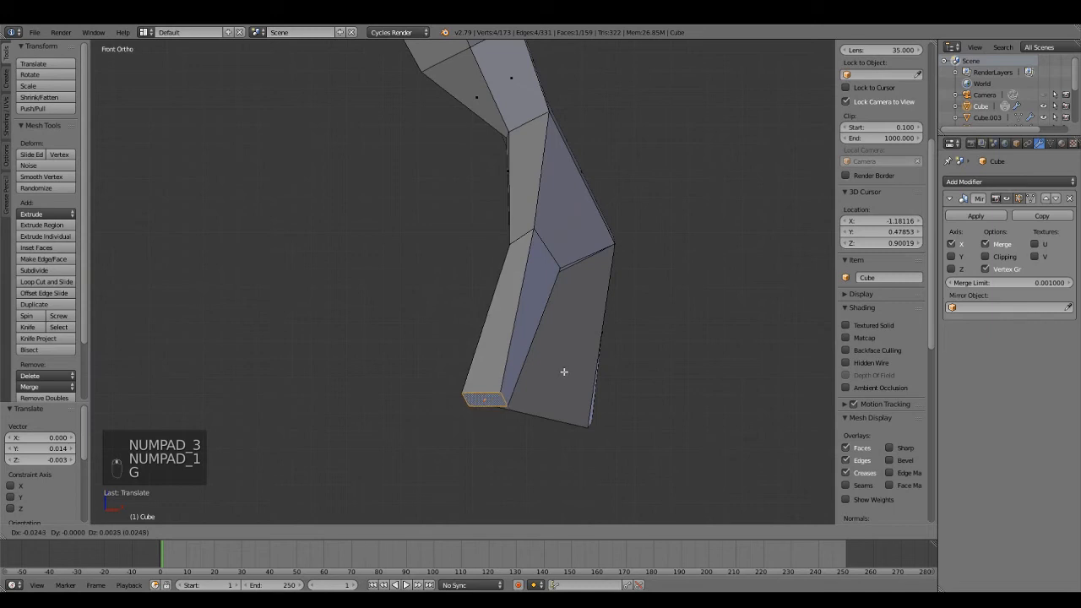
left_click(564, 370)
middle_click_drag(564, 312, 540, 299)
- In vertex selection mode, select the thumb knuckle's front vertices in the side view and shift them back toward the palm
key("KP_3")
scroll(485, 313, "down", 4)
middle_click_drag(653, 335, 457, 363, "shift")
scroll(456, 362, "up", 4)
key("Tab")
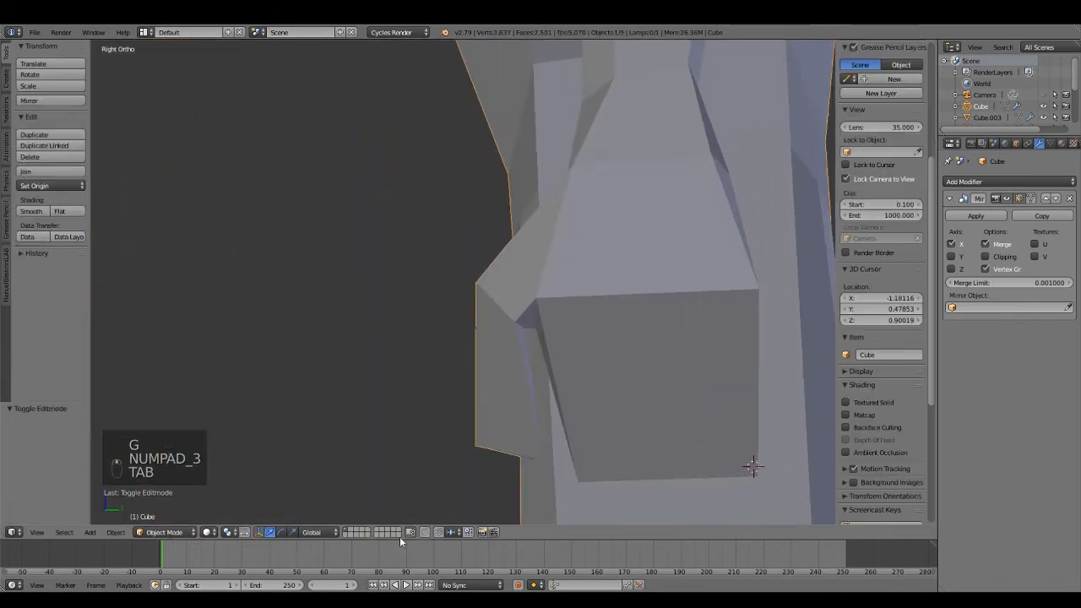
key("Tab")
key("z")
key("z")
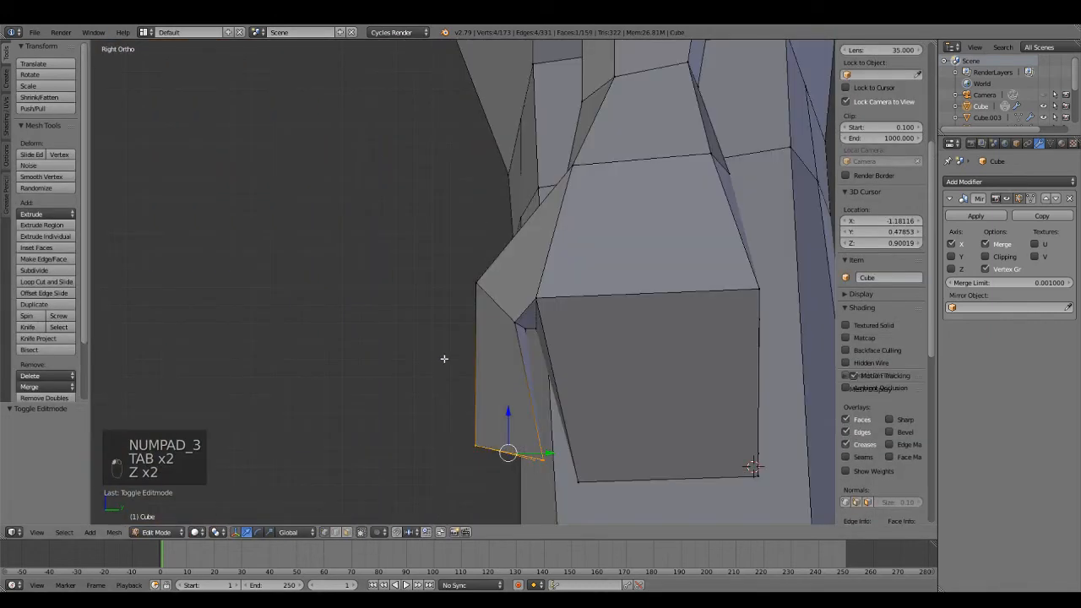
key("a")
right_click(476, 282)
key("z")
right_click(513, 297, "shift")
key("z")
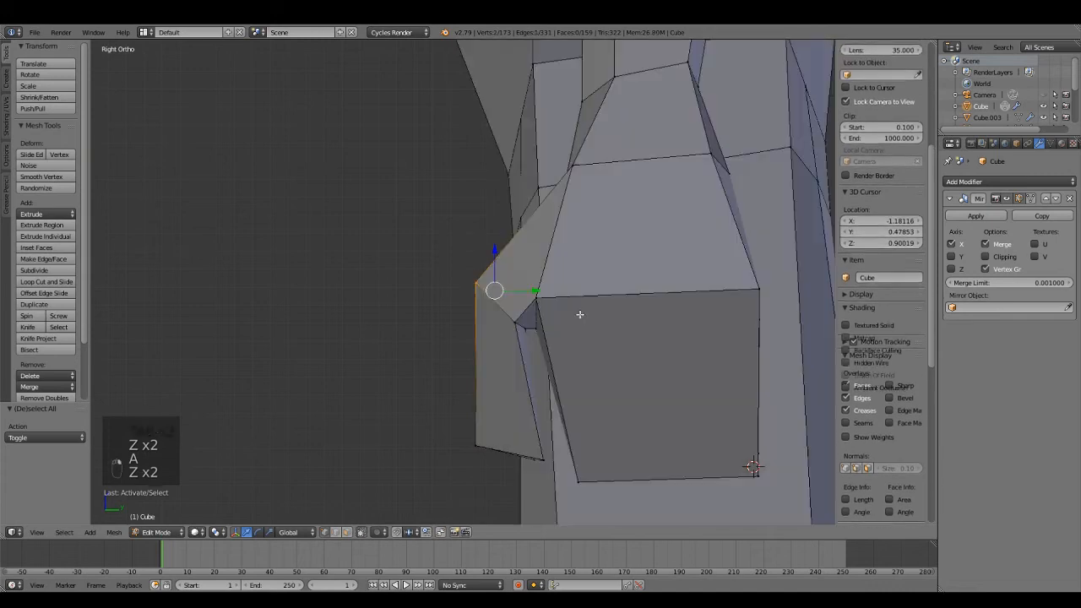
- Move the thumb knuckle's outer front vertex outward and down toward the palm
key("Tab")
scroll(592, 328, "down", 6)
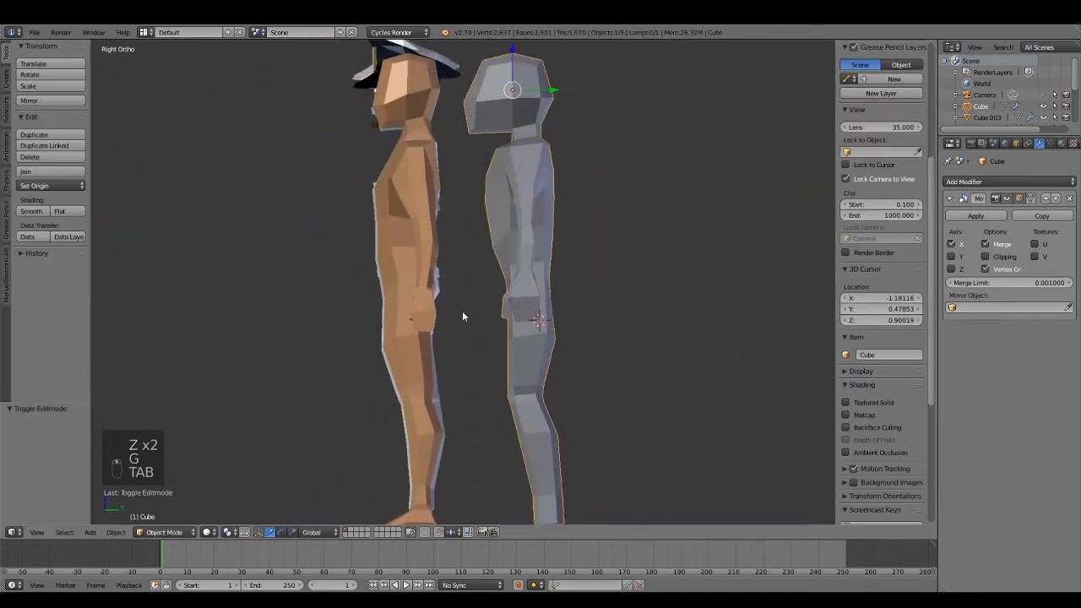
key("KP_1")
scroll(541, 355, "up", 8)
middle_click_drag(559, 370, 549, 346)
key("Tab")
middle_click_drag(625, 425, 460, 298, "shift")
scroll(427, 299, "up", 4)
key("g")
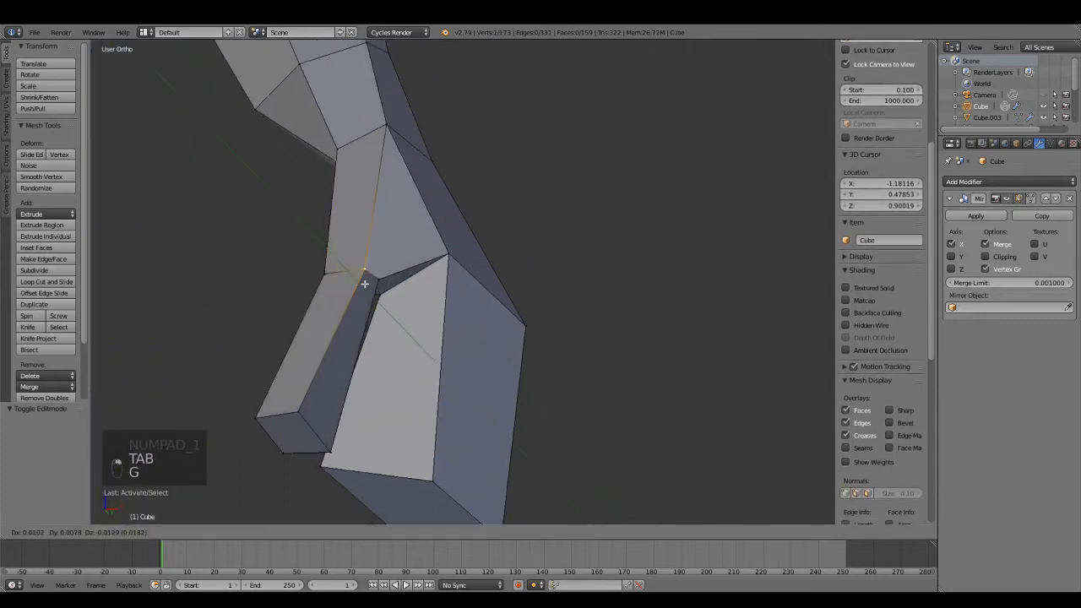
left_click(361, 290)
- Select the outer edge of the thumb knuckle and move it Y 0.007, Z -0.005
scroll(422, 298, "down", 4)
key("Tab")
key("KP_1")
scroll(473, 309, "down", 3)
middle_click_drag(473, 312, 344, 322)
key("Tab")
scroll(440, 308, "up", 10)
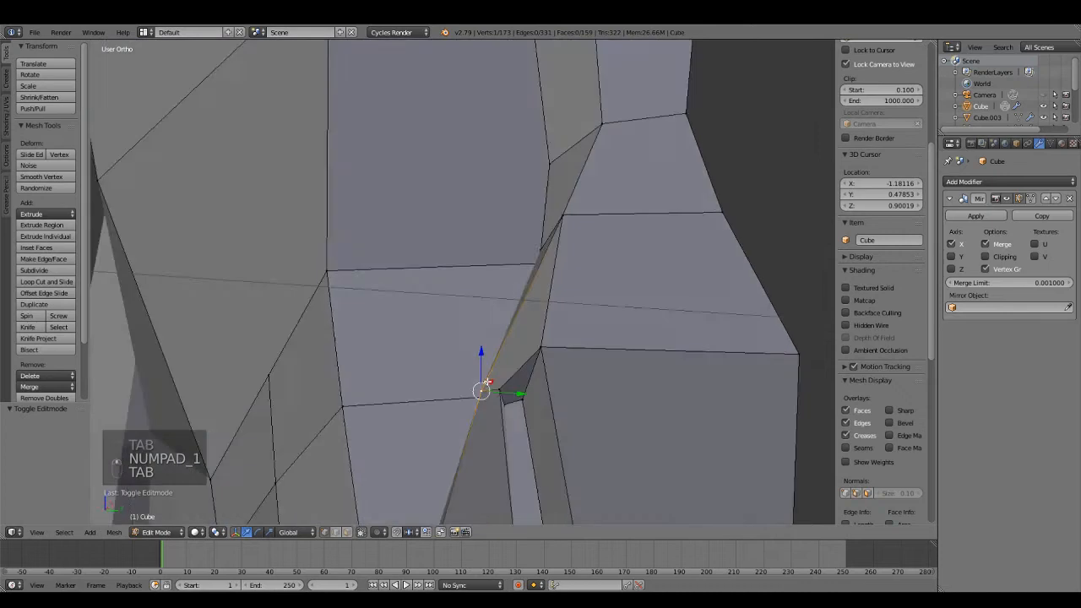
scroll(564, 405, "up", 5)
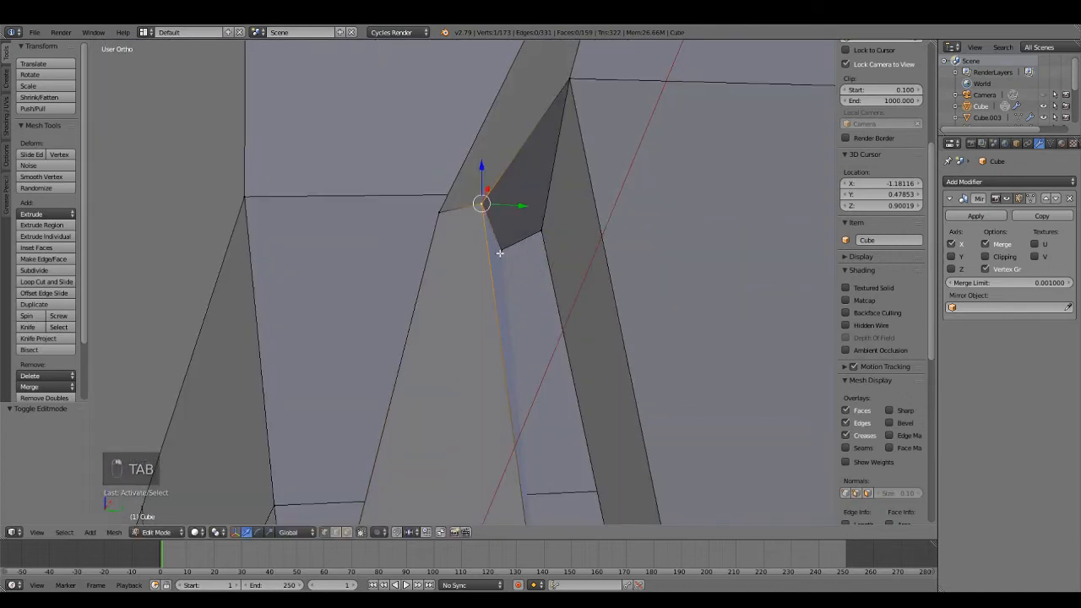
right_click(502, 251, "shift")
left_click(613, 263)
- In the side view, shift the thumb's rear knuckle vertex toward the palm and its rear tip vertex Y -0.003, Z 0.014
key("KP_1")
key("KP_3")
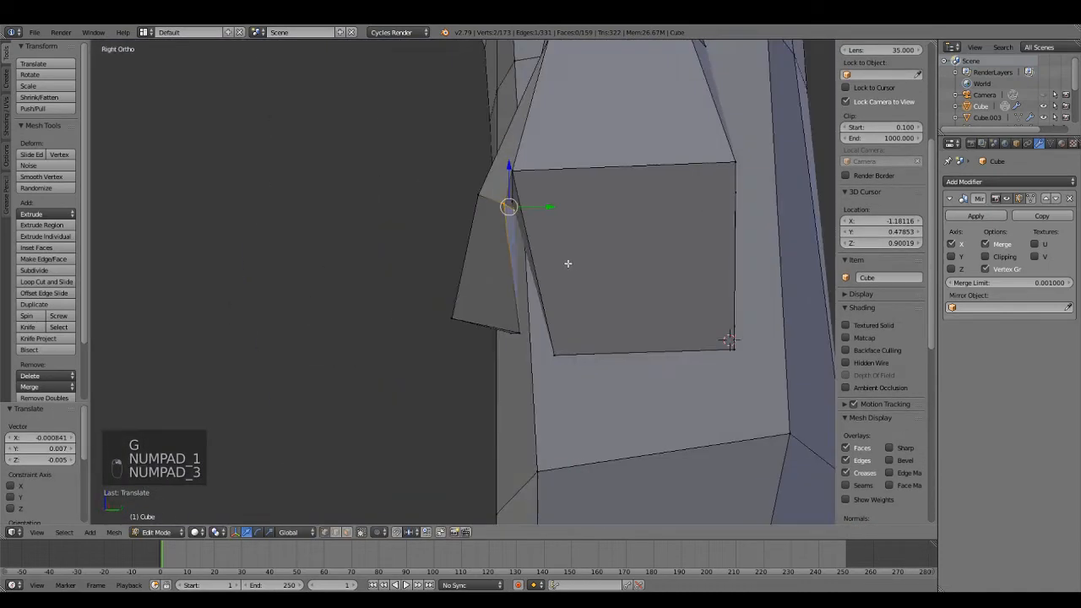
scroll(516, 287, "up", 3)
right_click(413, 251)
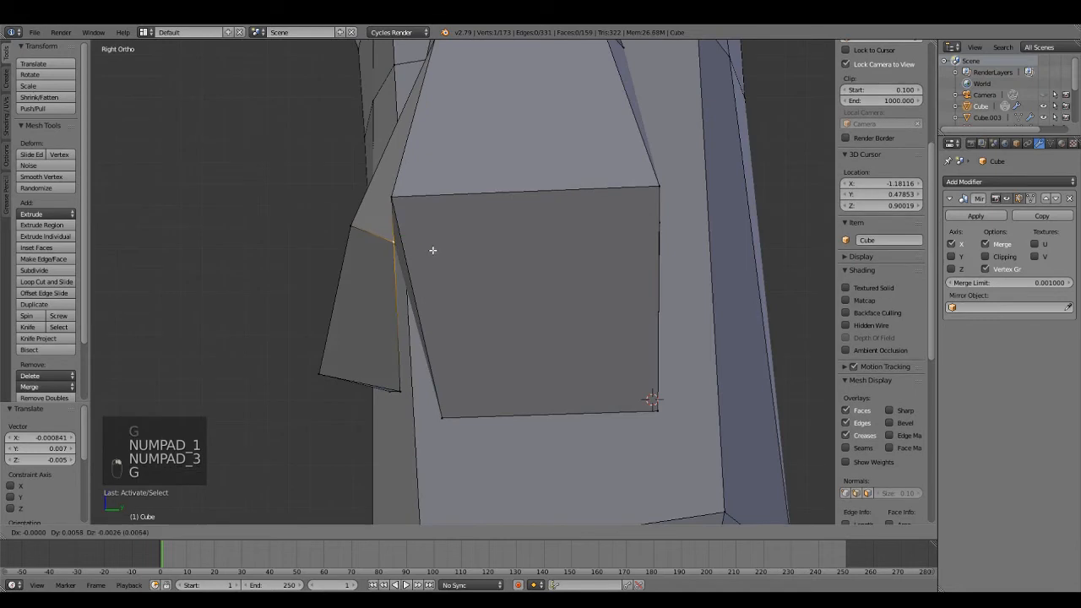
left_click(429, 252)
key("a")
right_click(394, 380)
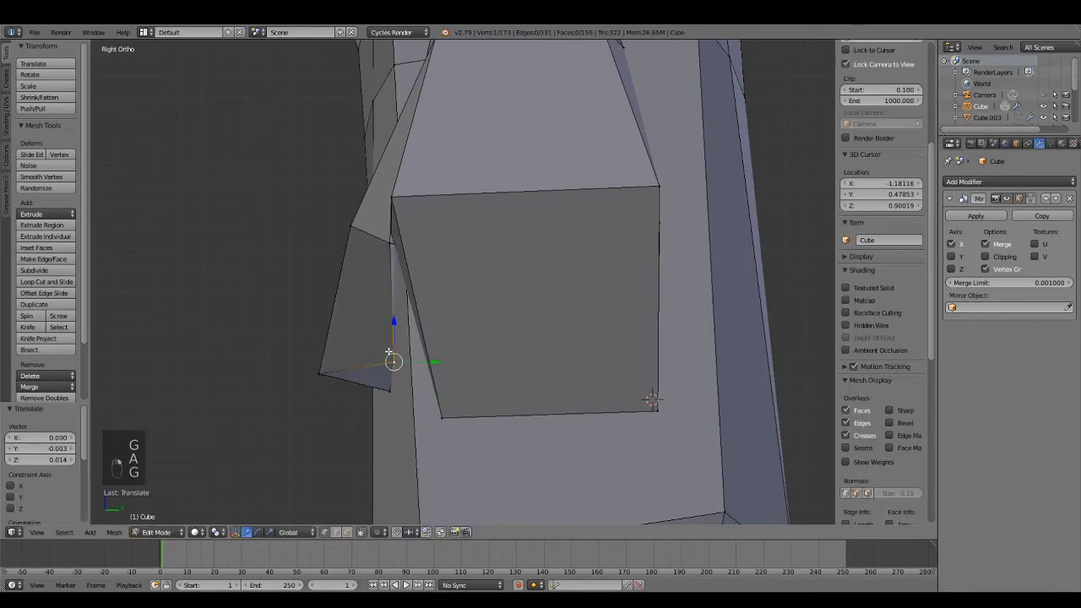
- Examine the reshaped thumb and hand from several angles in Object Mode
key("Tab")
scroll(447, 363, "down", 5)
key("KP_1")
middle_click_drag(594, 351, 458, 345)
scroll(507, 309, "up", 6)
middle_click_drag(391, 304, 595, 298)
scroll(508, 302, "down", 6)
key("KP_1")
scroll(507, 304, "up", 6)
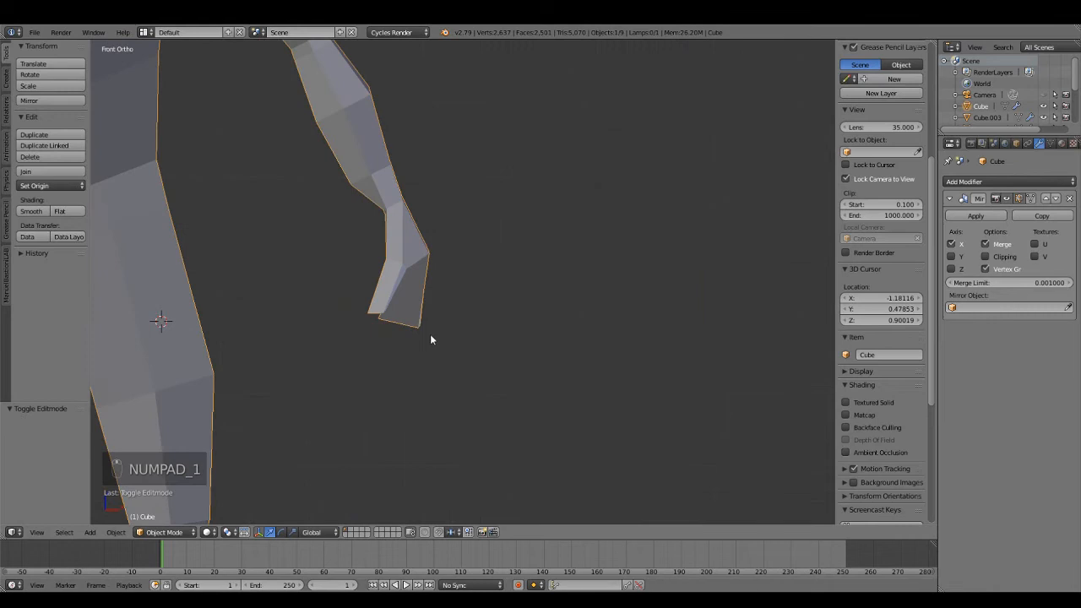
- Move the thumb tip's outer front vertex X 0.010, Z -0.005 in the front view
key("Tab")
middle_click_drag(548, 354, 456, 297)
right_click(412, 263)
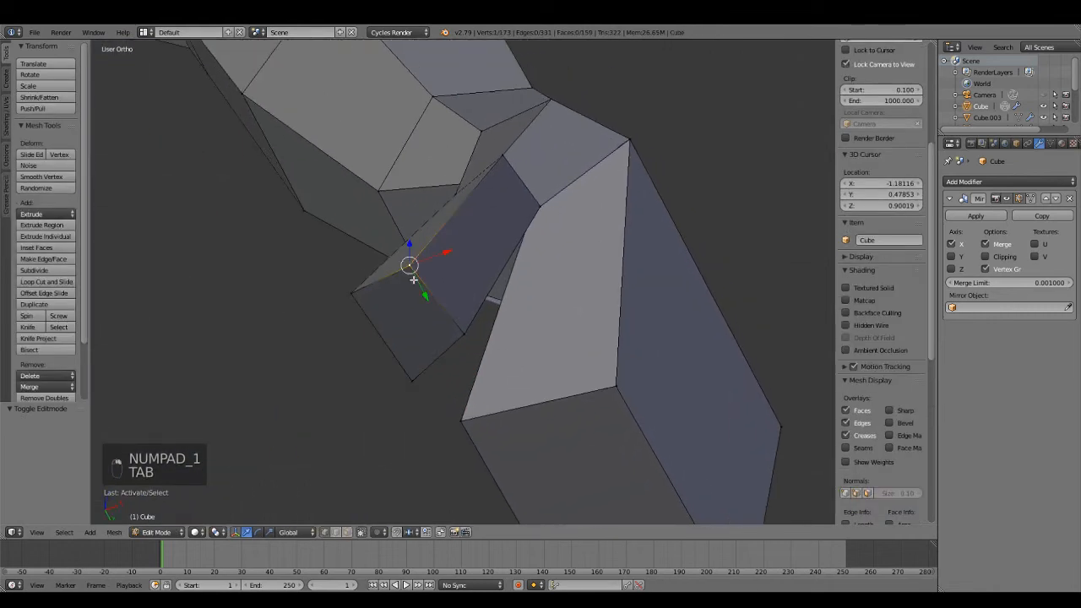
scroll(463, 288, "down", 5)
key("KP_7")
scroll(507, 354, "up", 1)
middle_click_drag(506, 355, 523, 303, "shift")
key("KP_1")
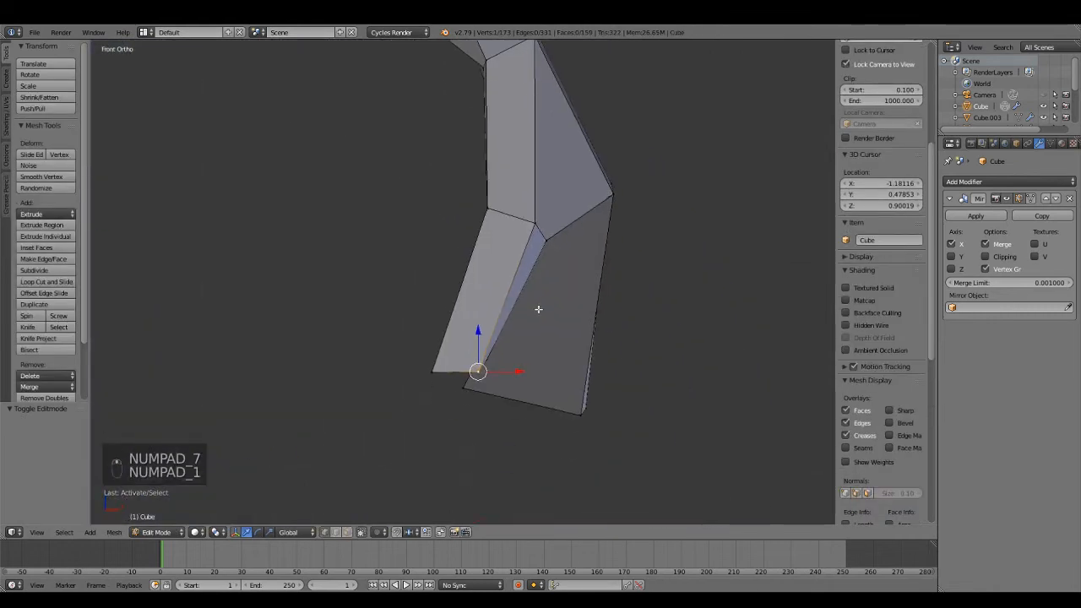
middle_click_drag(566, 335, 476, 301)
- Adjust the thumb tip's rear vertex in the front view and compare the whole body with the reference figure
right_click(506, 348)
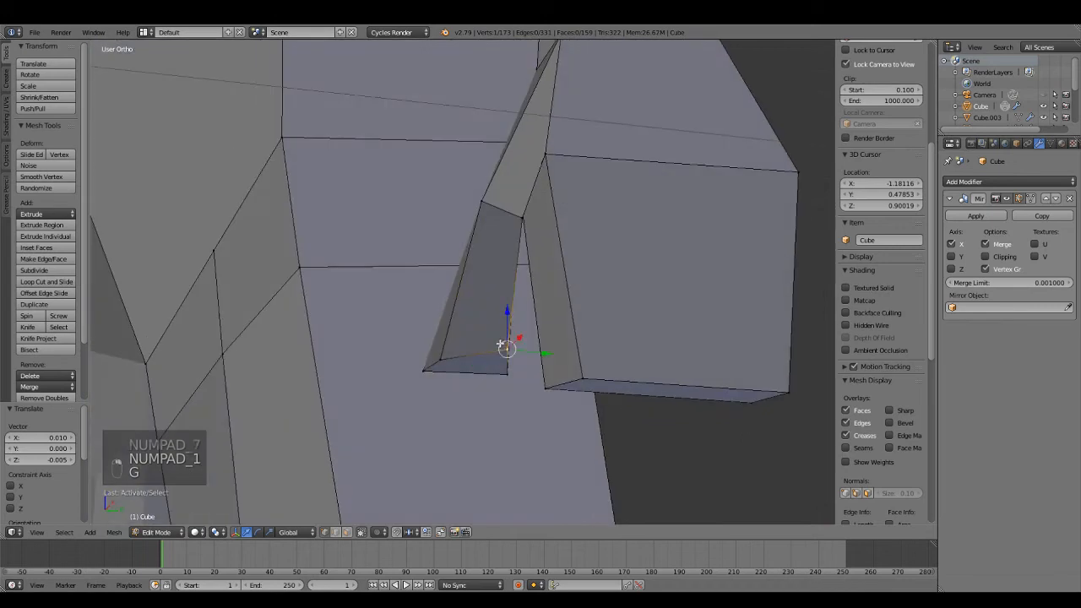
key("KP_1")
key("Tab")
scroll(618, 409, "down", 5)
middle_click_drag(618, 409, 540, 394)
scroll(540, 394, "down", 6)
key("KP_1")
scroll(538, 394, "down", 4)
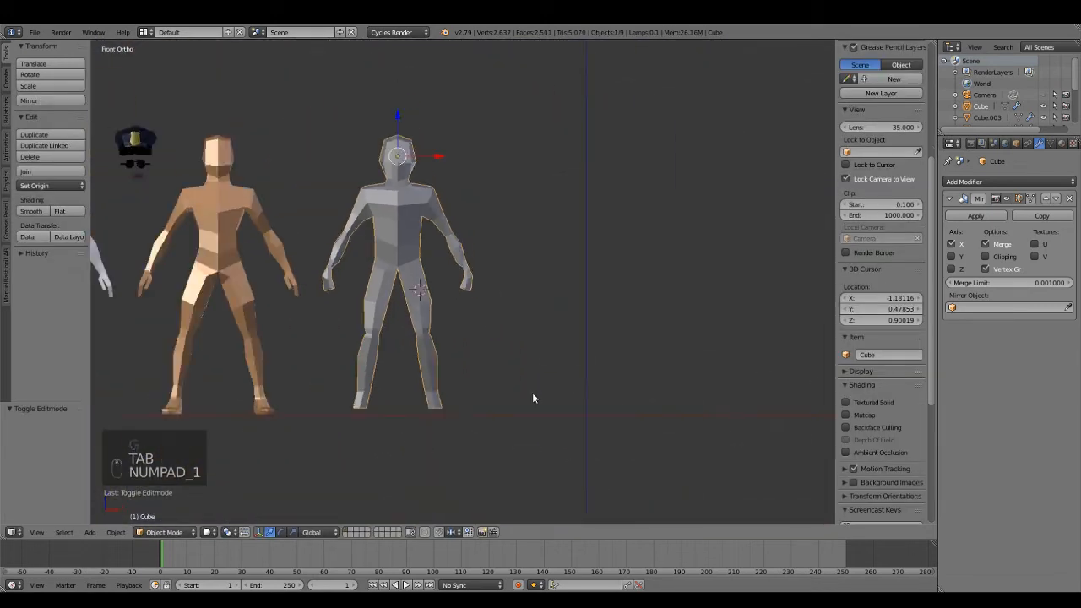
- In the front view, select the lower hand, rotate it and move it X 0.026, Z 0.005
scroll(533, 398, "down", 3)
scroll(492, 422, "up", 6)
key("Tab")
scroll(495, 406, "up", 4)
key("z")
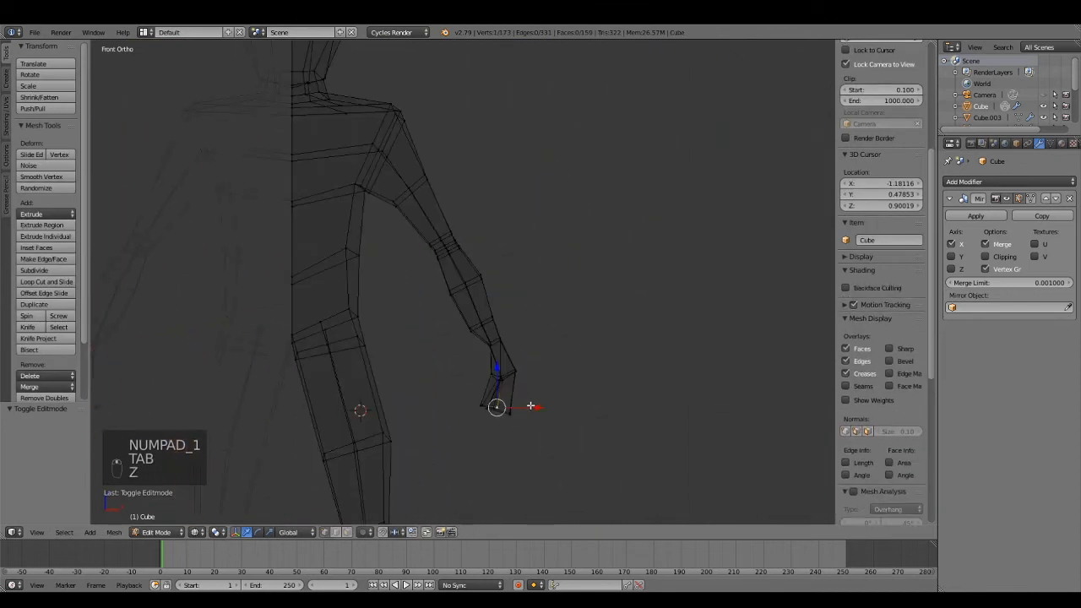
key("a")
key("z")
key("z")
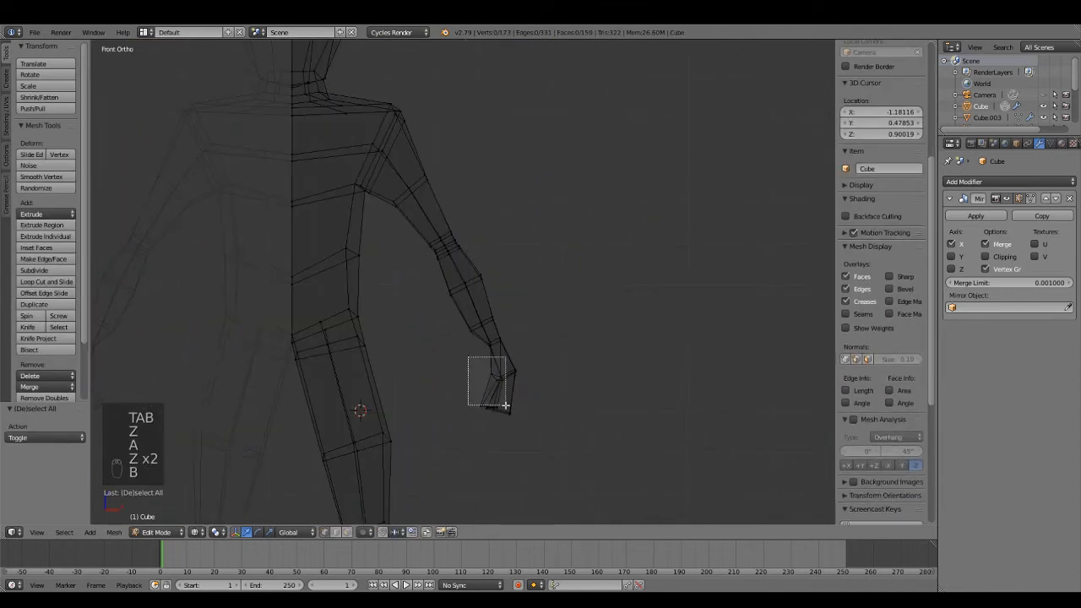
key("b")
left_click_drag(470, 358, 518, 412)
key("z")
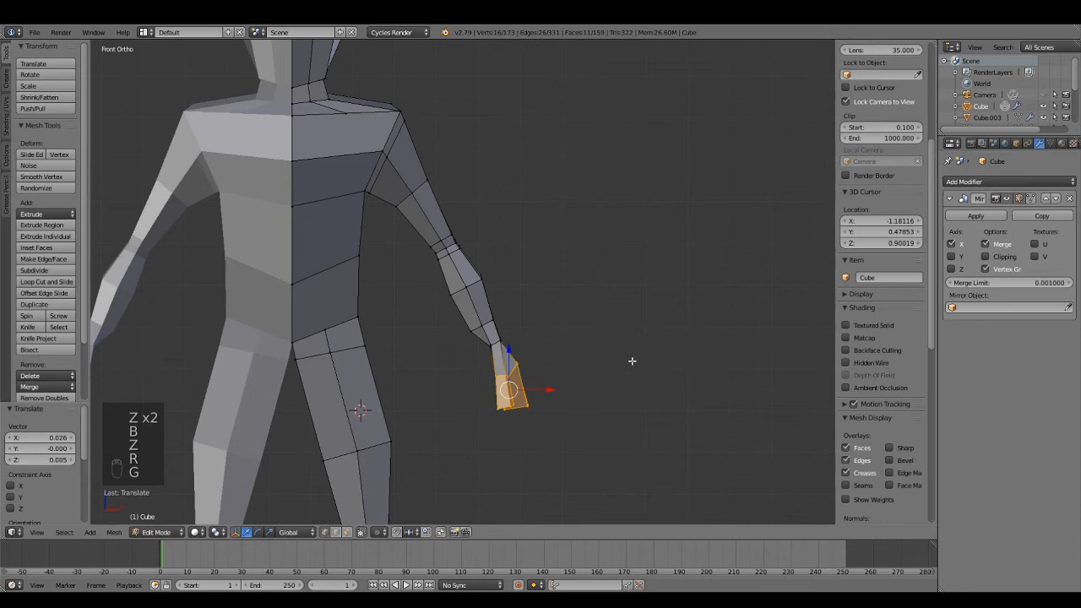
- Select the edge along the middle of the finger block and shift it slightly outward along the X axis
key("Tab")
scroll(667, 346, "down", 4)
middle_click_drag(700, 360, 564, 333)
key("KP_3")
scroll(506, 378, "up", 3)
key("Tab")
scroll(518, 346, "up", 5)
scroll(519, 345, "up", 2)
key("a")
right_click(533, 361)
right_click(529, 410, "shift")
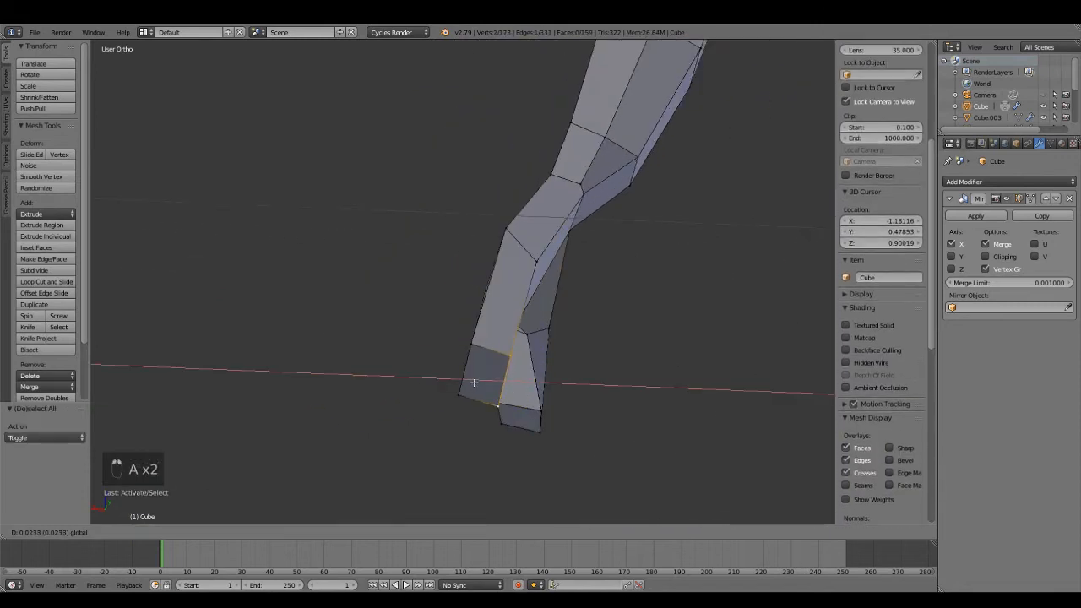
key("Tab")
- Check the reshaped hand from several angles and save the scene over the existing file
scroll(478, 380, "down", 5)
key("KP_1")
scroll(548, 377, "up", 6)
scroll(678, 423, "down", 2)
middle_click_drag(678, 423, 584, 327)
key("ctrl+s")
left_click(577, 409)
- In the front view, scale down the open end of the lower leg and shift it X -0.020
key("KP_1")
scroll(583, 399, "down", 4)
scroll(584, 327, "up", 4)
middle_click_drag(380, 403, 542, 418, "shift")
key("KP_1")
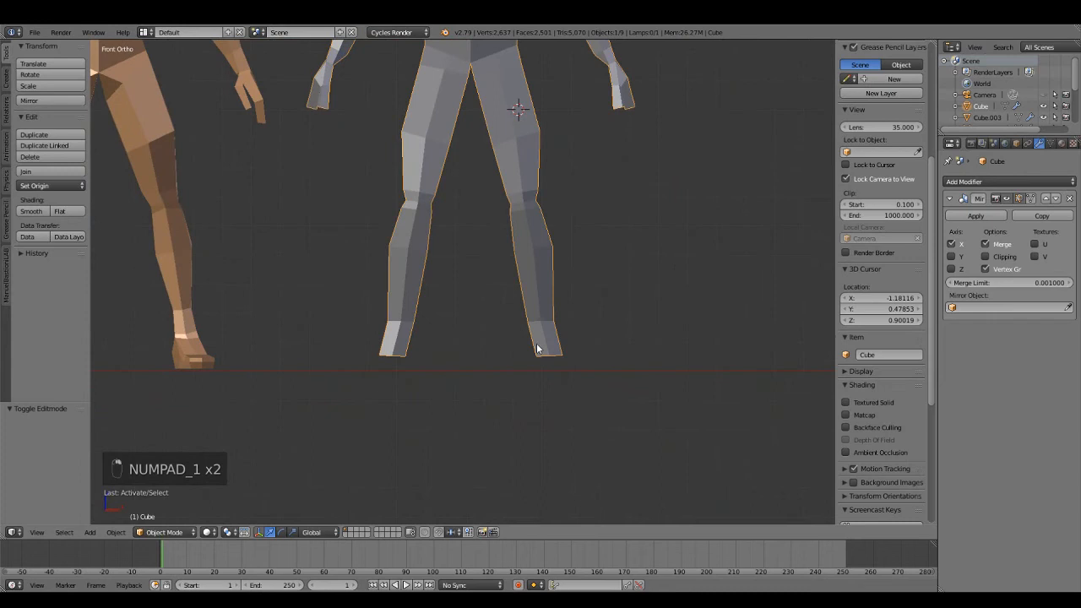
key("Tab")
middle_click_drag(537, 348, 482, 346, "shift")
key("z")
scroll(422, 326, "up", 3)
key("a")
key("a")
key("a")
key("a")
key("b")
left_click_drag(413, 325, 583, 391)
key("s")
key("KP_3")
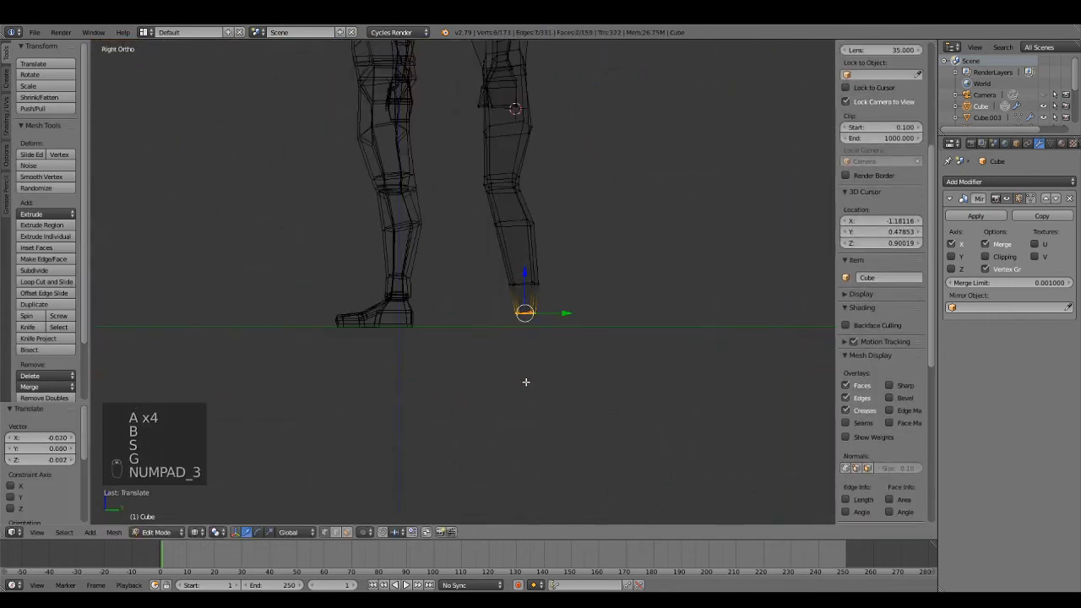
- In the side view, move the leg's end loop Y -0.012, Z -0.003 and extrude it about 0.055 down to the ground
key("z")
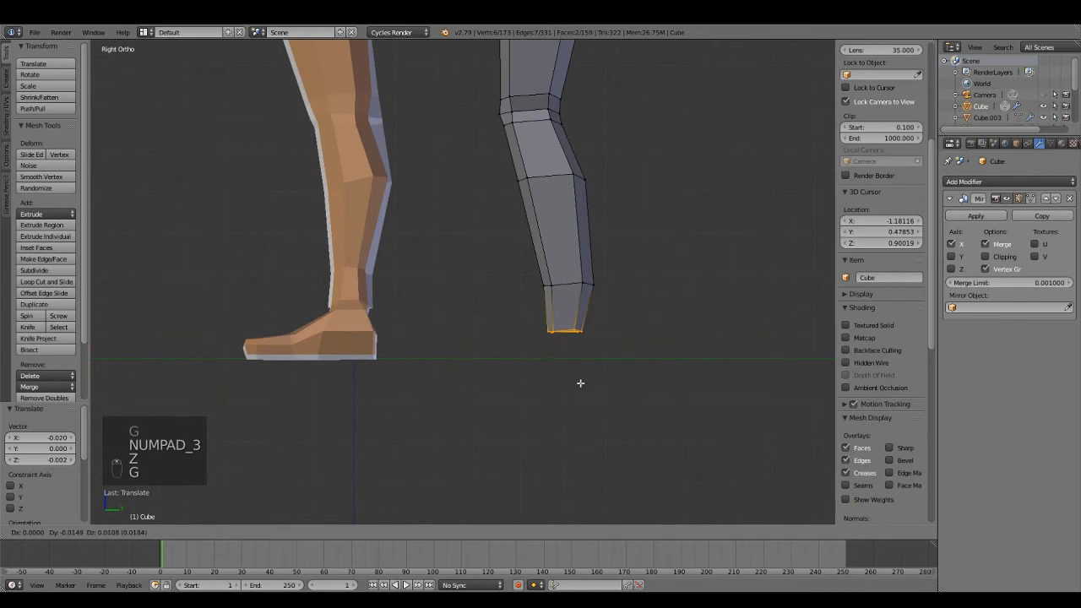
scroll(614, 392, "up", 3)
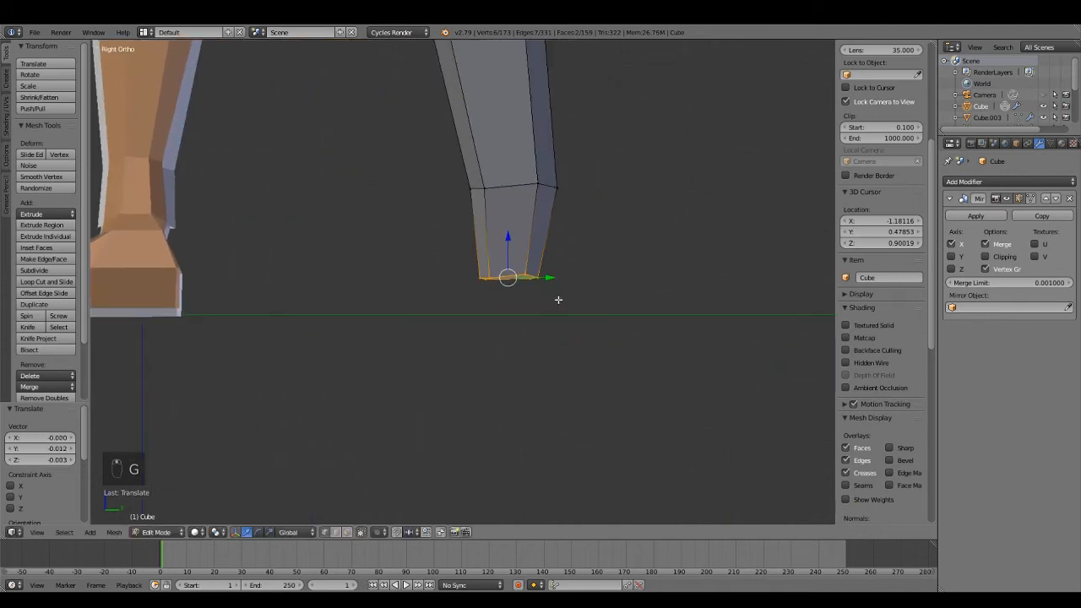
left_click(540, 341)
scroll(515, 338, "down", 3)
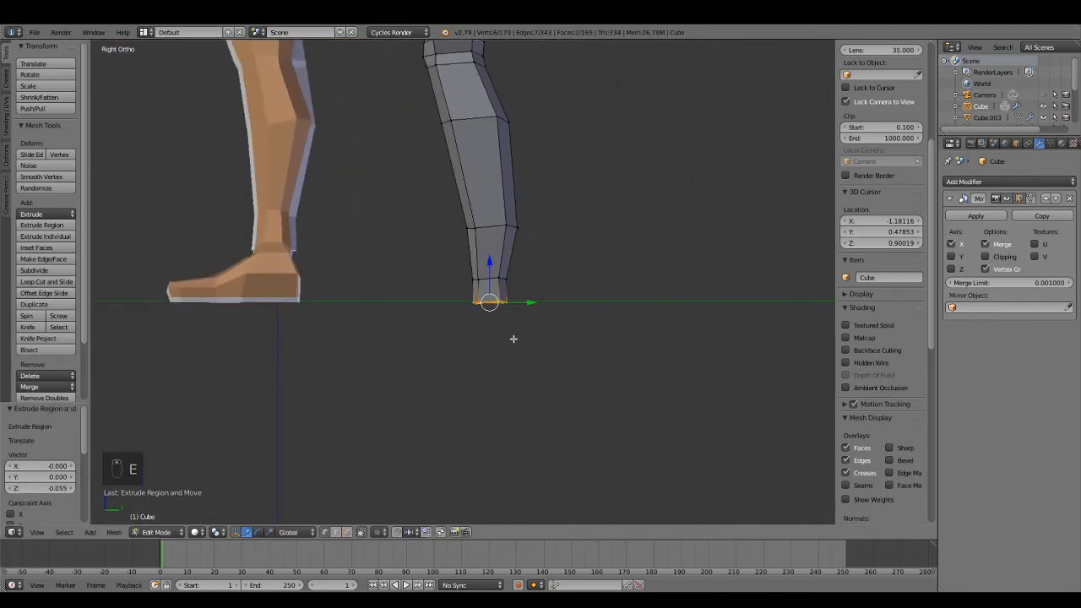
middle_click_drag(515, 338, 579, 366, "shift")
scroll(579, 366, "up", 3)
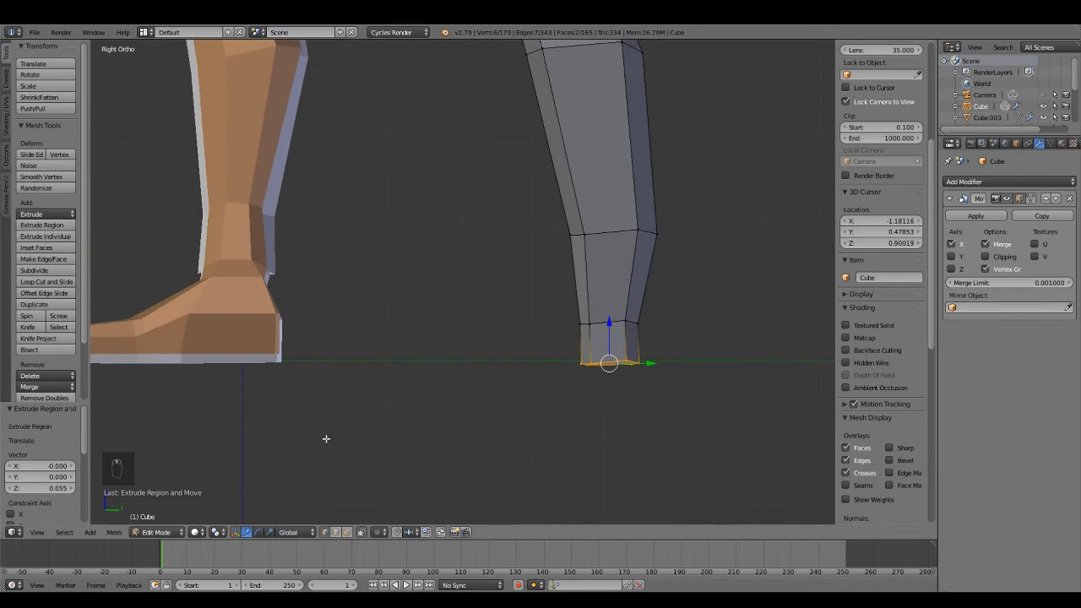
- Extrude the front faces of the ankle block forward by about 0.25 to form the foot
middle_click_drag(557, 397, 506, 475)
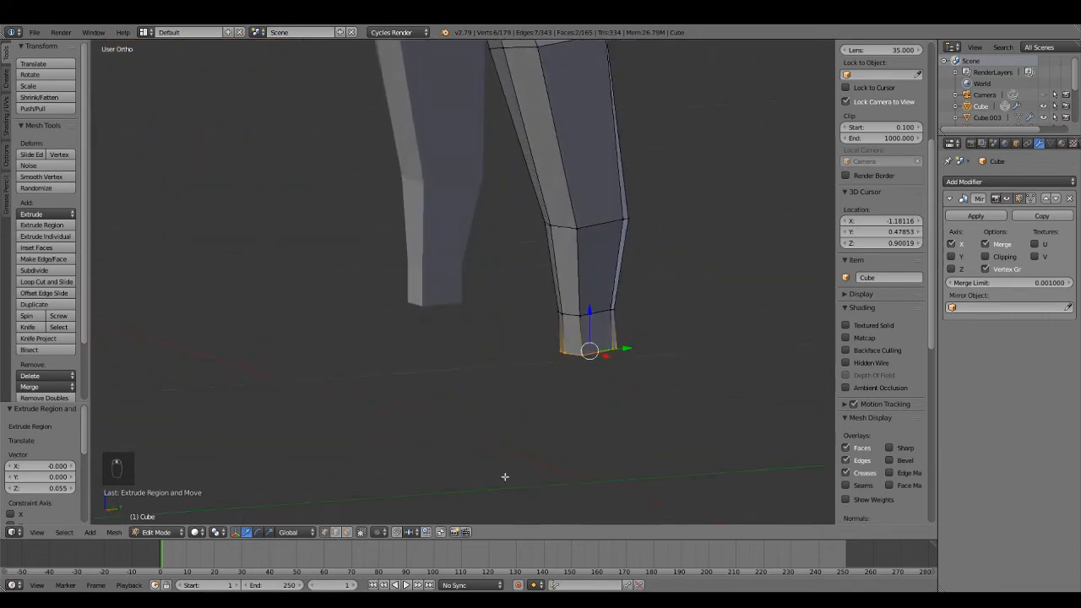
key("z")
key("z")
key("a")
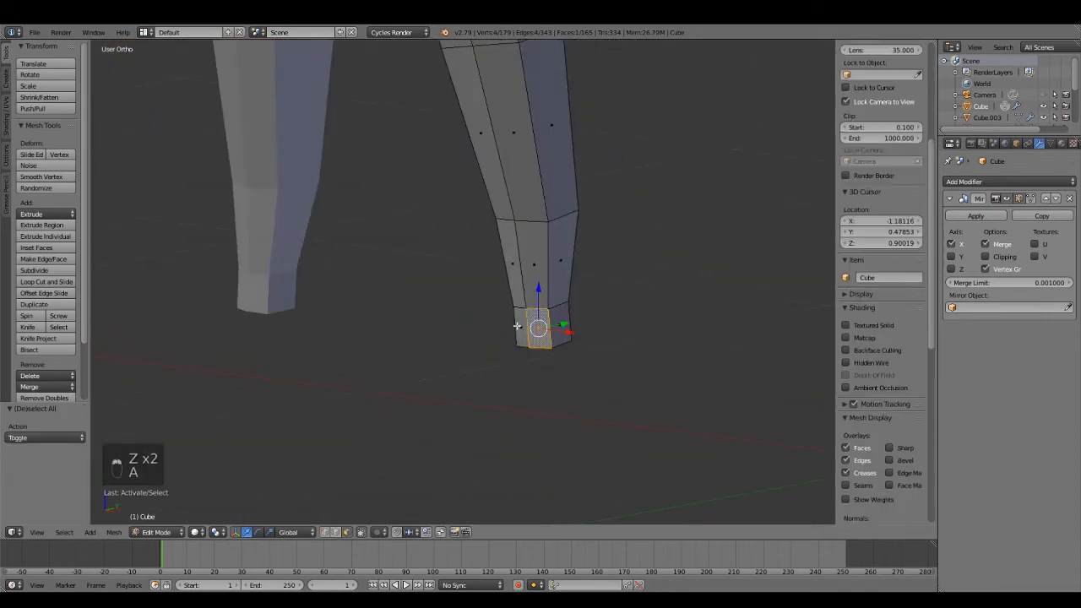
key("KP_3")
scroll(581, 357, "up", 4)
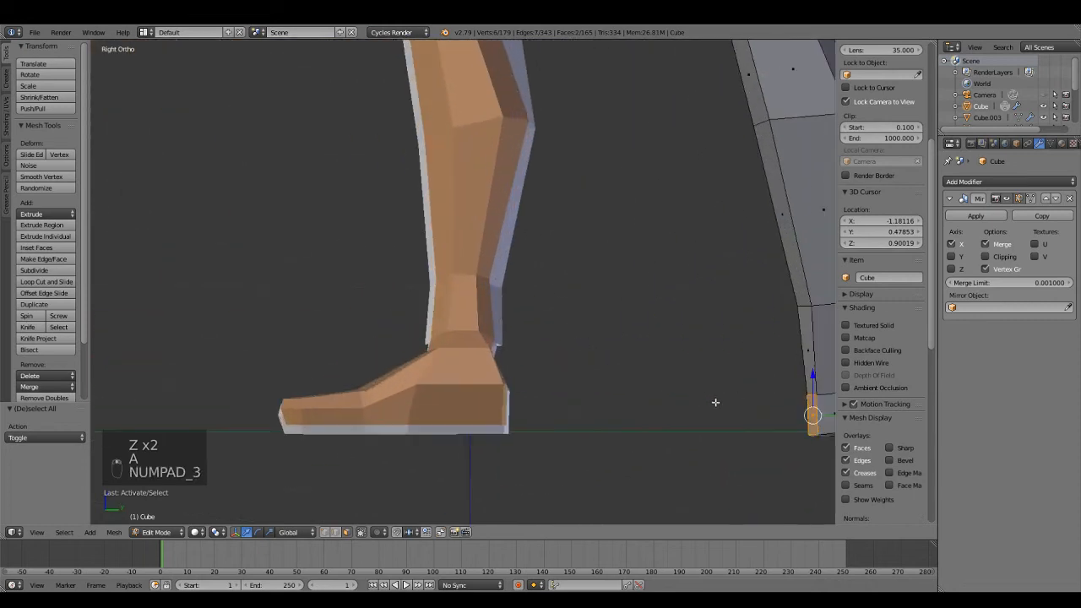
middle_click_drag(589, 378, 648, 368, "shift")
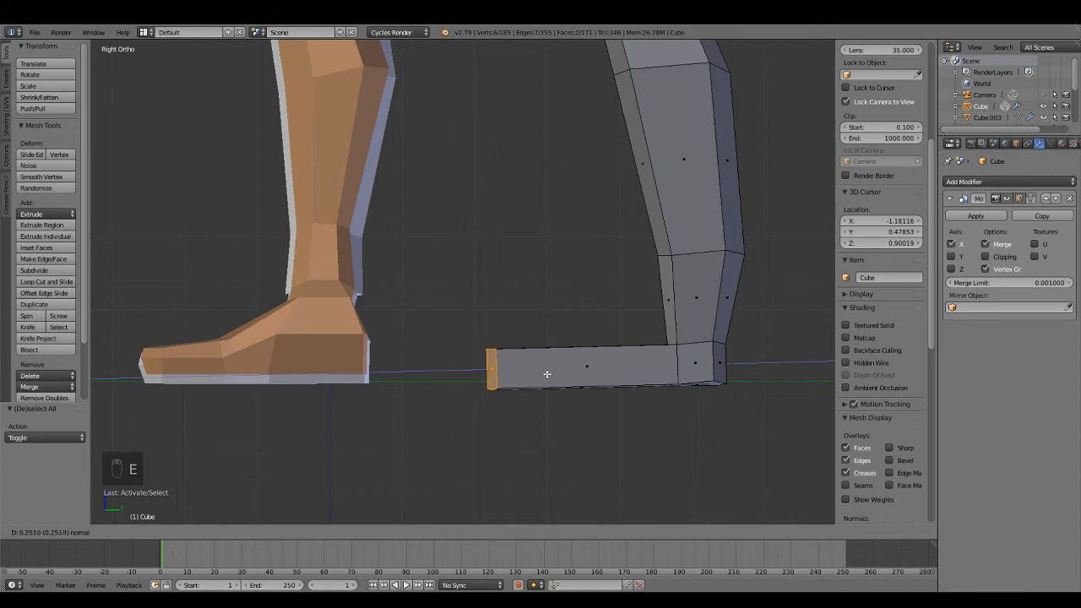
left_click(517, 328)
middle_click_drag(516, 328, 524, 344)
middle_click_drag(563, 372, 555, 338)
- Add two evenly spaced loop cuts across the length of the foot
key("a")
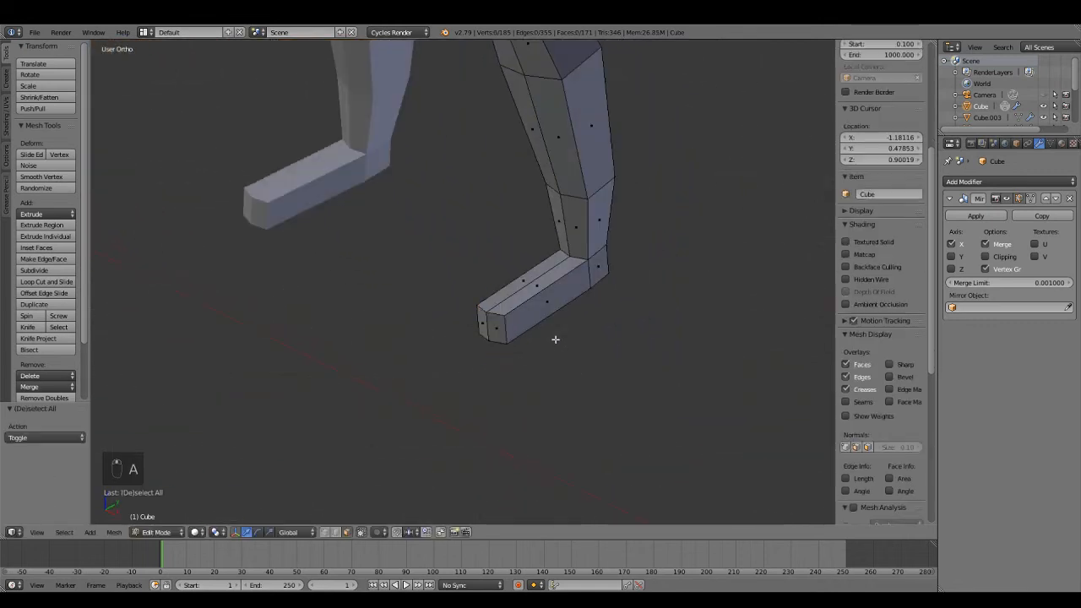
key("ctrl+r")
left_click(532, 299)
right_click(532, 300)
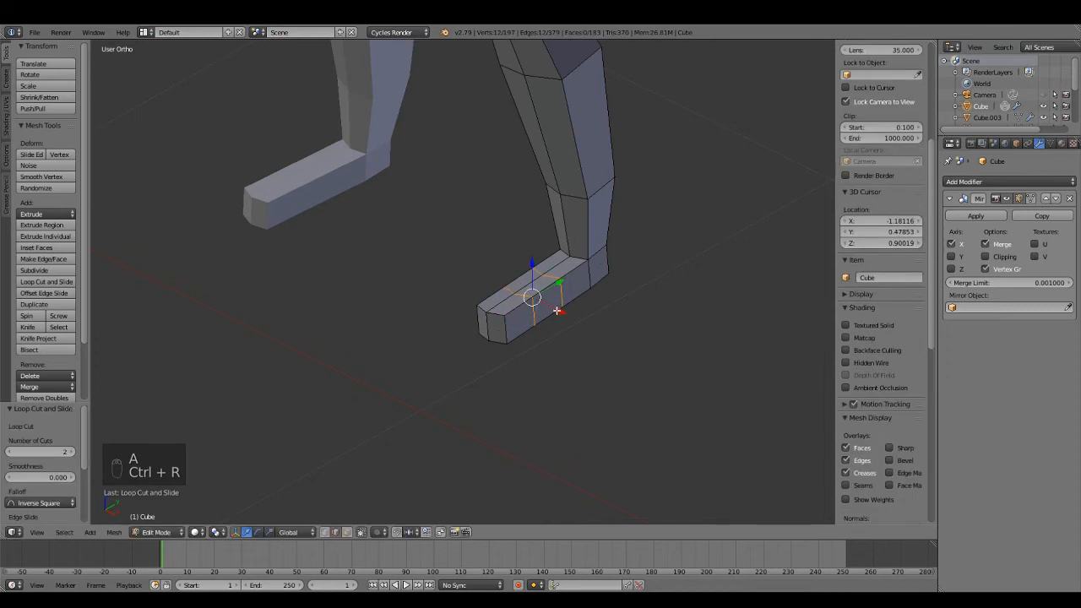
- In the side view, lower the top vertices at the tip of the toes to about half the foot's height
key("KP_3")
scroll(537, 406, "up", 4)
middle_click_drag(537, 415, 361, 389, "shift")
left_click(326, 532)
key("z")
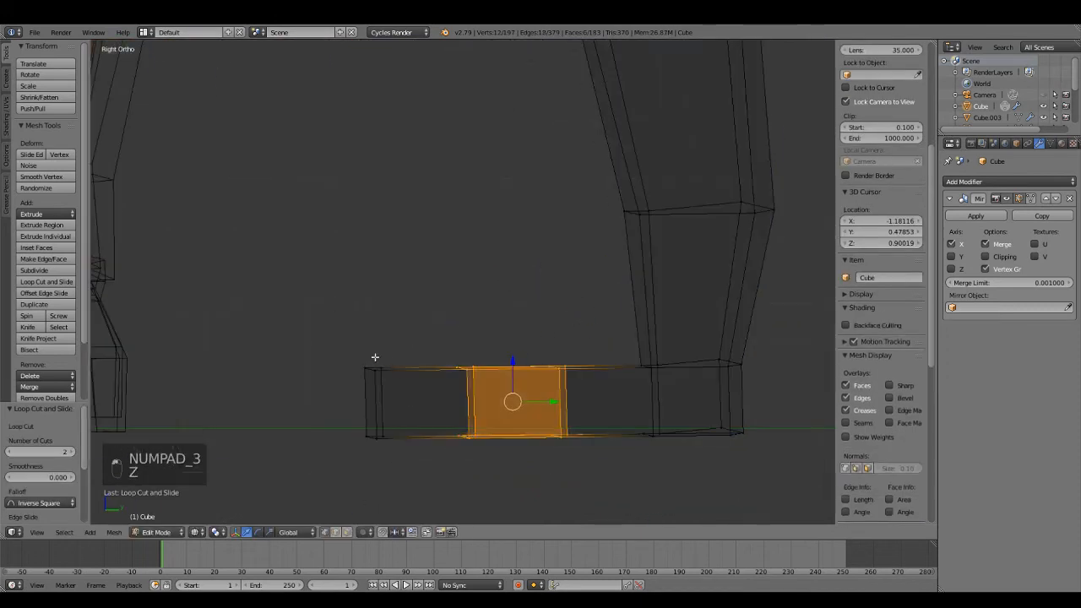
key("a")
key("b")
left_click_drag(348, 345, 420, 383)
key("z")
left_click(365, 323)
left_click_drag(372, 342, 370, 372)
- Lower the top vertices of the loop nearest the toes to follow the foot's slope
key("a")
key("z")
key("b")
left_click_drag(445, 353, 503, 411)
left_click_drag(468, 339, 470, 354)
- Try to raise only the front top vertices of the ankle in the side view, and undo the move
key("a")
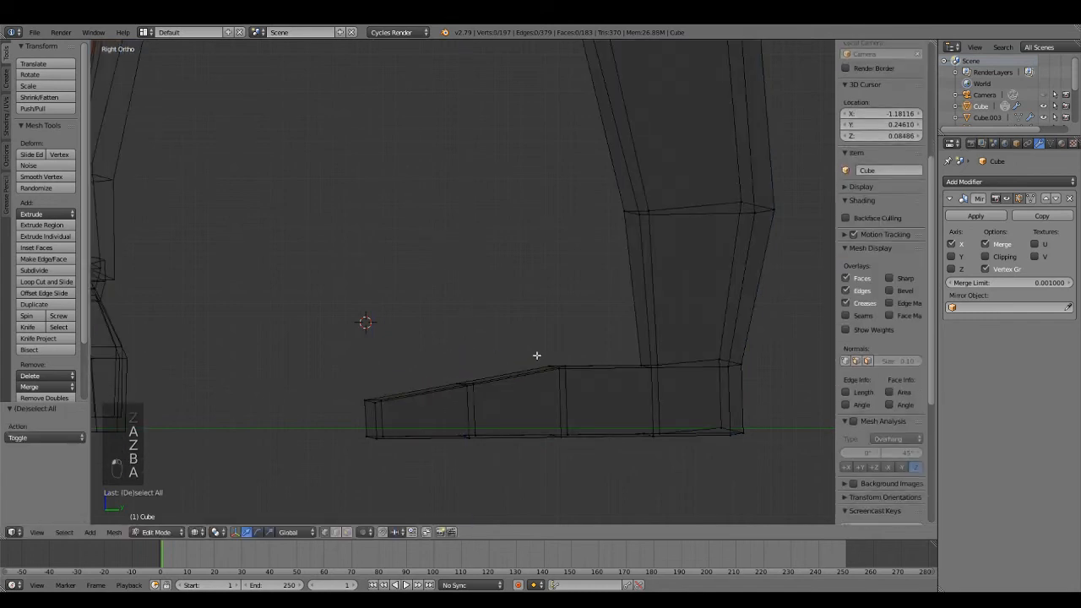
key("z")
key("z")
key("b")
left_click_drag(622, 341, 671, 380)
key("z")
left_click_drag(649, 342, 649, 296)
key("a")
key("ctrl+z")
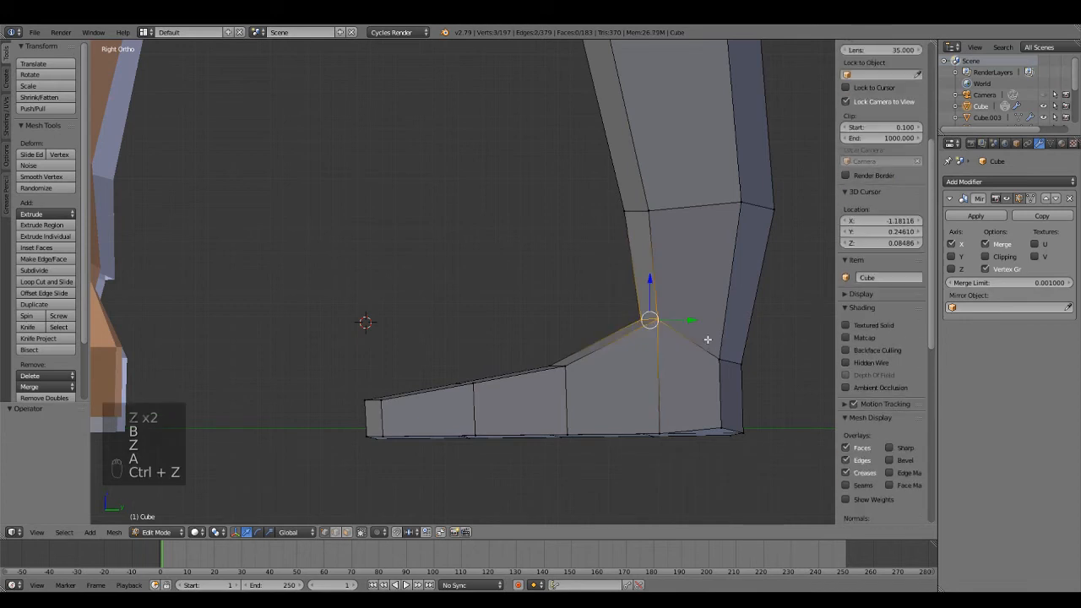
key("ctrl+z")
- Raise all the ankle's top vertices, front and back, together in the side view
key("a")
key("z")
key("b")
left_click_drag(596, 332, 760, 407)
key("z")
left_click_drag(687, 325, 697, 268)
- Raise the top vertices of the foot loop nearest the ankle slightly to smooth the instep
key("a")
key("z")
key("b")
left_click_drag(526, 343, 607, 398)
key("z")
left_click_drag(557, 332, 554, 327)
- Fine-tune the top vertices of the foot loop nearest the toes and return to Object Mode
key("a")
key("z")
key("b")
mouse_move(455, 357)
left_mouse_down()
mouse_move(500, 400)
mouse_move(467, 355)
left_mouse_up()
key("z")
scroll(468, 353, "down", 4)
key("Tab")
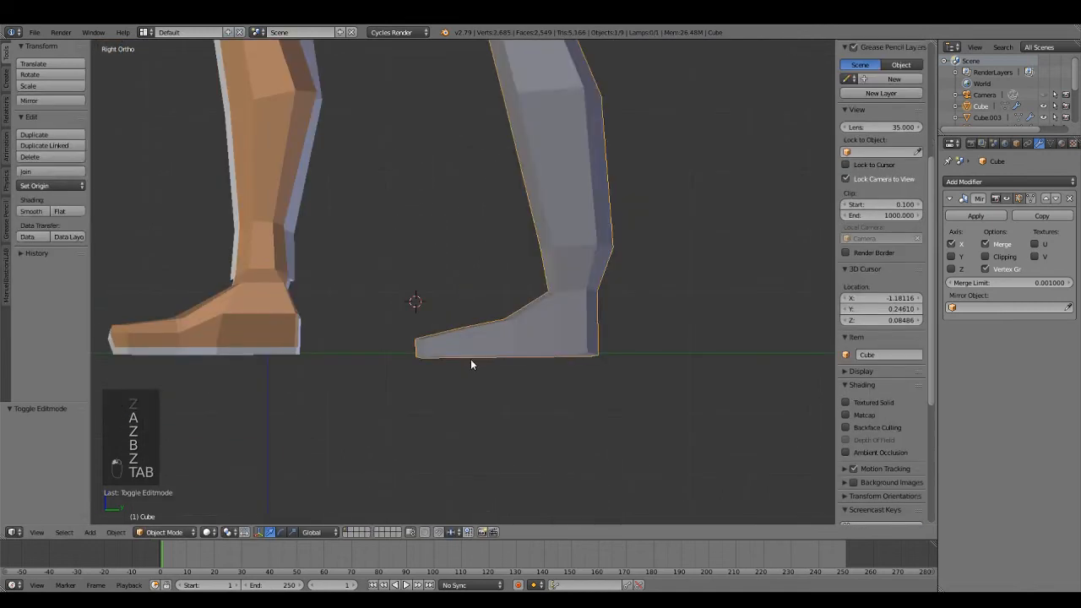
- Add a horizontal loop cut around the foot at about mid-height
middle_click_drag(470, 358, 522, 377)
key("Tab")
scroll(454, 367, "down", 3)
middle_click_drag(454, 367, 499, 372)
scroll(499, 372, "up", 3)
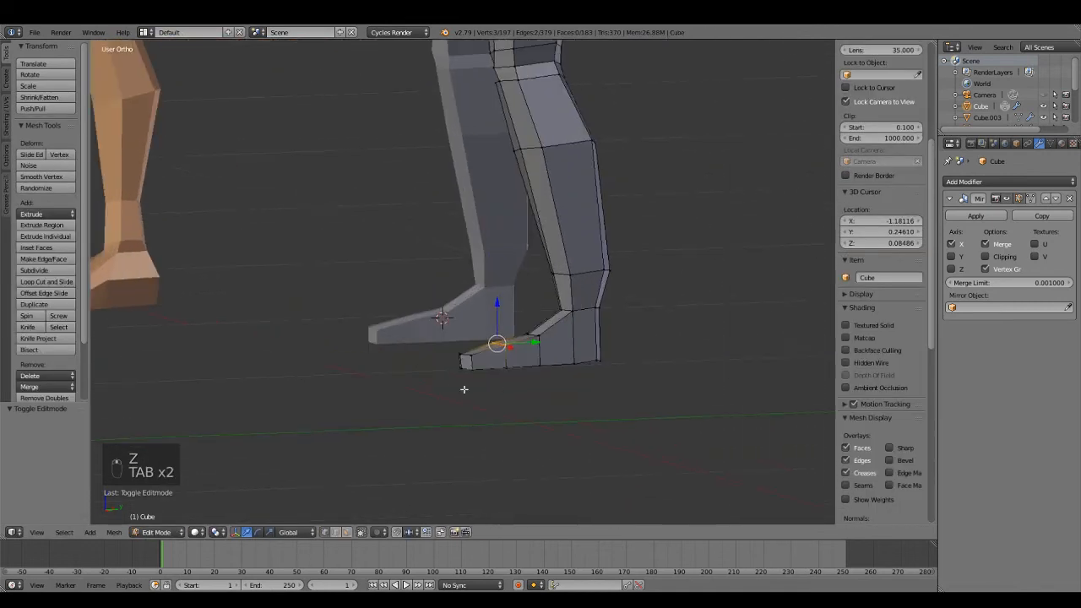
scroll(499, 373, "up", 3)
key("a")
key("a")
key("a")
key("ctrl+r")
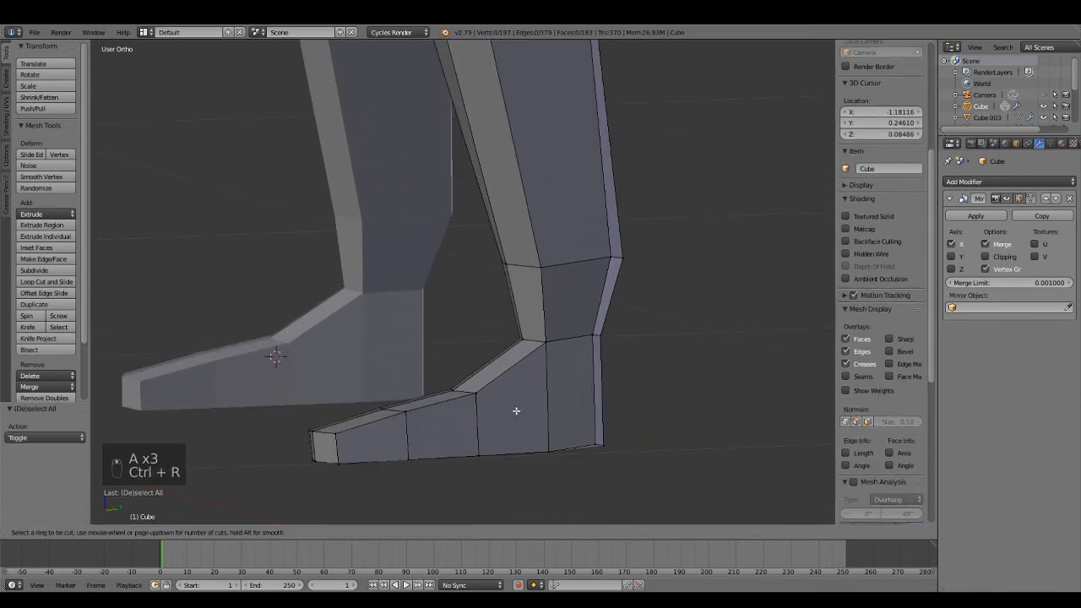
left_click(601, 394)
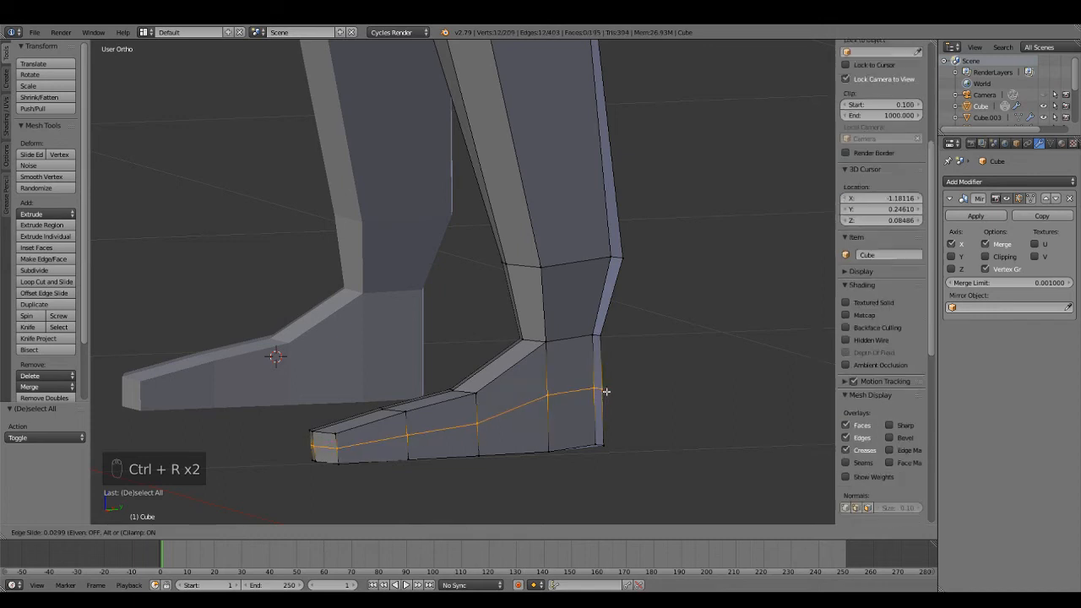
left_click(645, 380)
- Select the three mid-height vertices along the foot's inner side and push them slightly toward the other foot
key("KP_1")
middle_click_drag(659, 438, 584, 334)
key("a")
key("a")
key("KP_1")
middle_click_drag(634, 360, 362, 374)
scroll(516, 348, "up", 3)
key("a")
key("a")
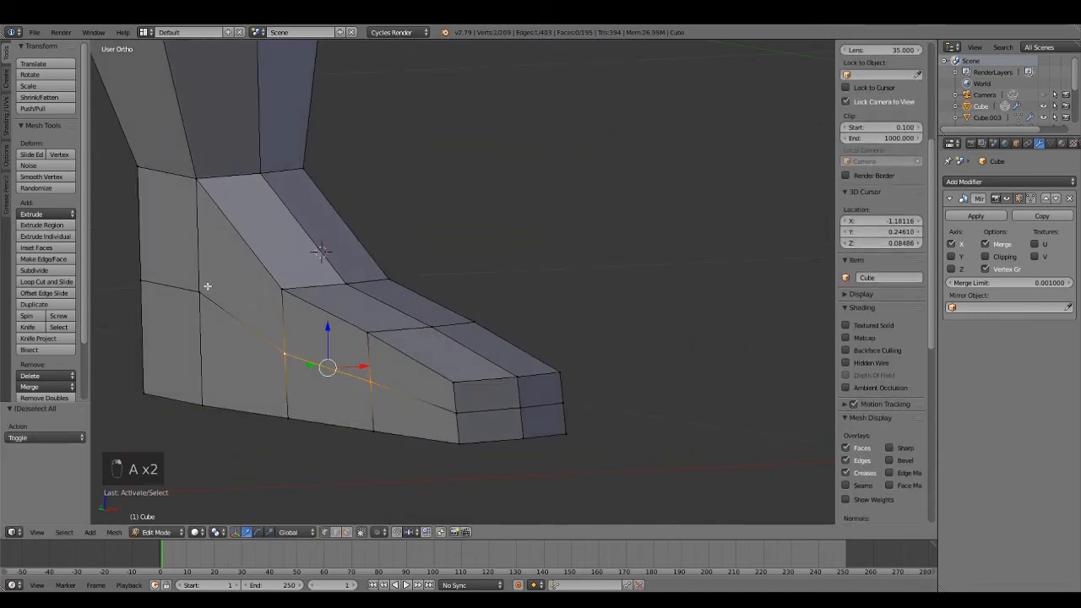
middle_click_drag(341, 327, 620, 417)
scroll(324, 340, "down", 3)
key("Tab")
- Select the vertices of the foot's toe end and scale them 1.286 along the X axis
key("KP_1")
scroll(490, 389, "up", 4)
key("Tab")
scroll(506, 367, "up", 3)
key("KP_1")
scroll(514, 366, "up", 2)
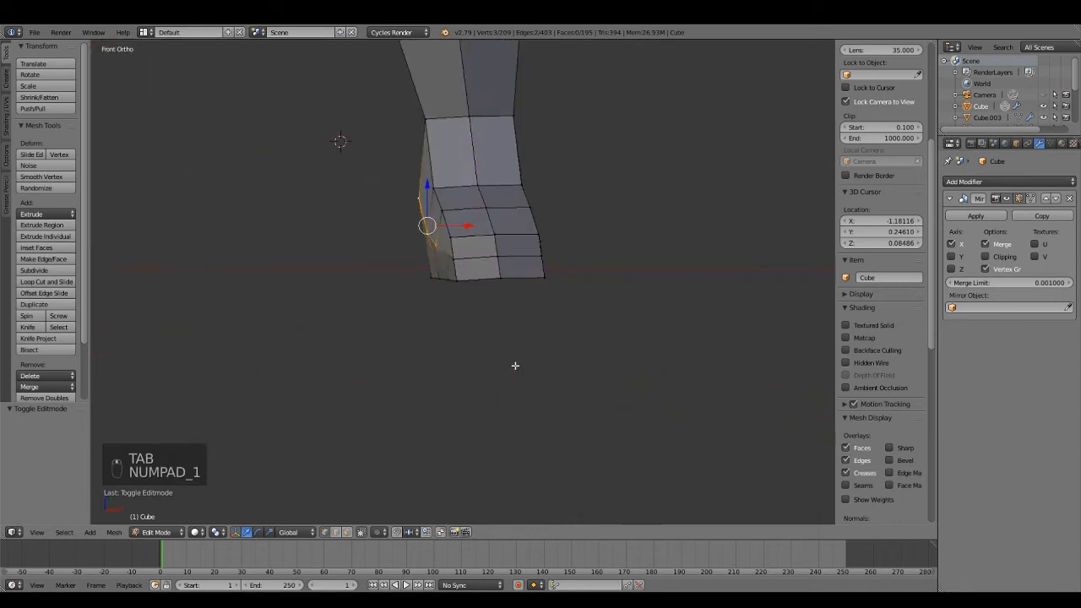
key("z")
middle_click_drag(514, 367, 430, 308)
key("a")
key("b")
left_click_drag(377, 250, 476, 374)
key("c")
key("KP_1")
mouse_move(558, 245)
left_mouse_down()
mouse_move(526, 251)
mouse_move(561, 249)
left_mouse_up()
scroll(596, 270, "down", 4)
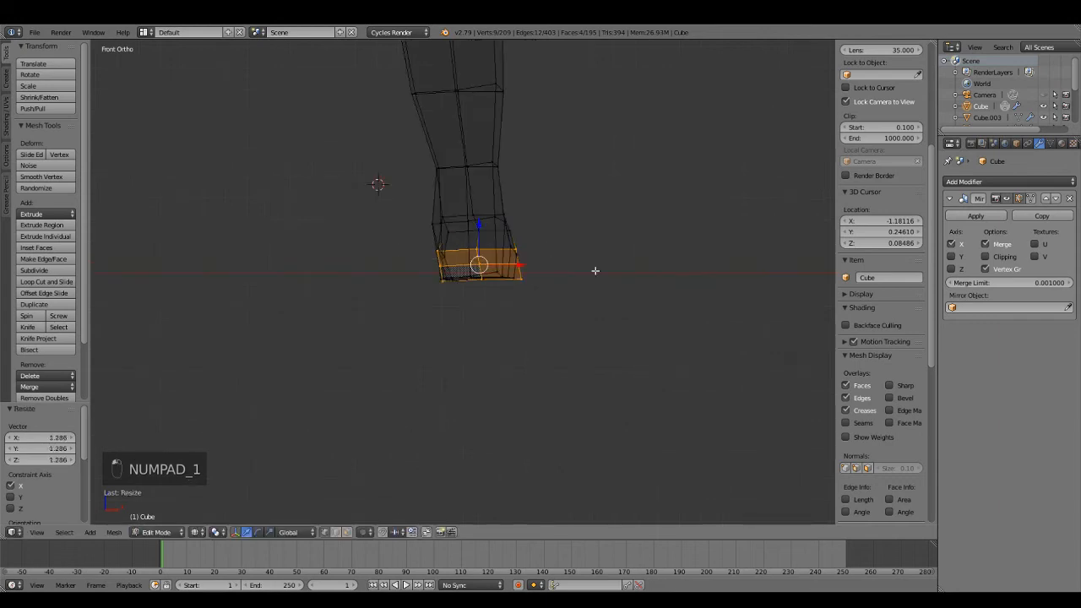
- Examine the new feet in Object Mode and compare the whole body with the reference figures from the front
key("z")
mouse_move(596, 270)
middle_mouse_down()
mouse_move(616, 357)
mouse_move(543, 338)
middle_mouse_up()
key("z")
scroll(555, 326, "down", 3)
key("Tab")
key("z")
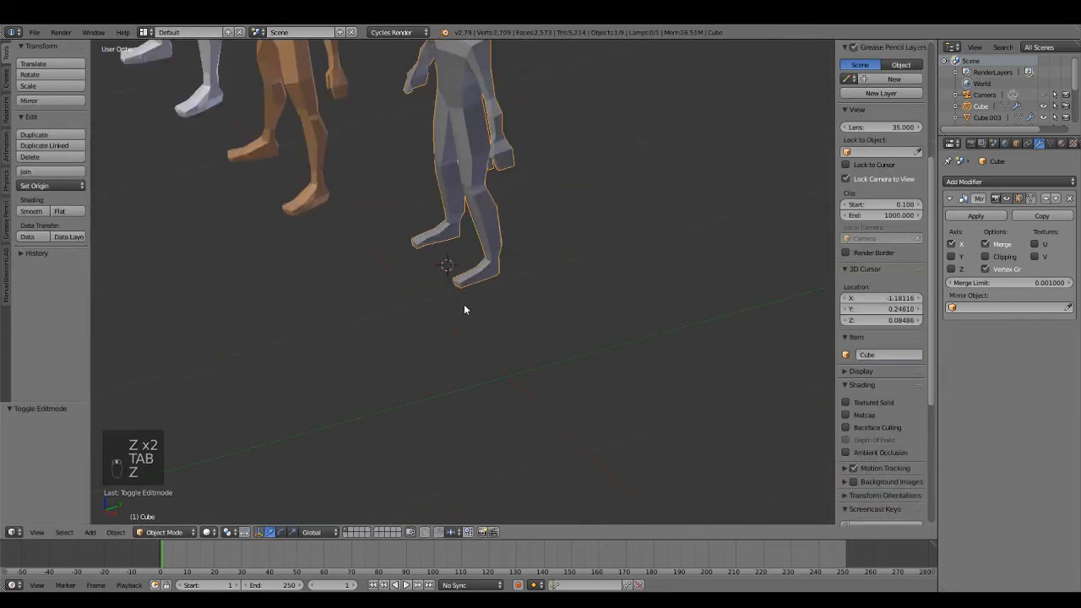
key("KP_1")
middle_click_drag(528, 302, 543, 342)
key("KP_1")
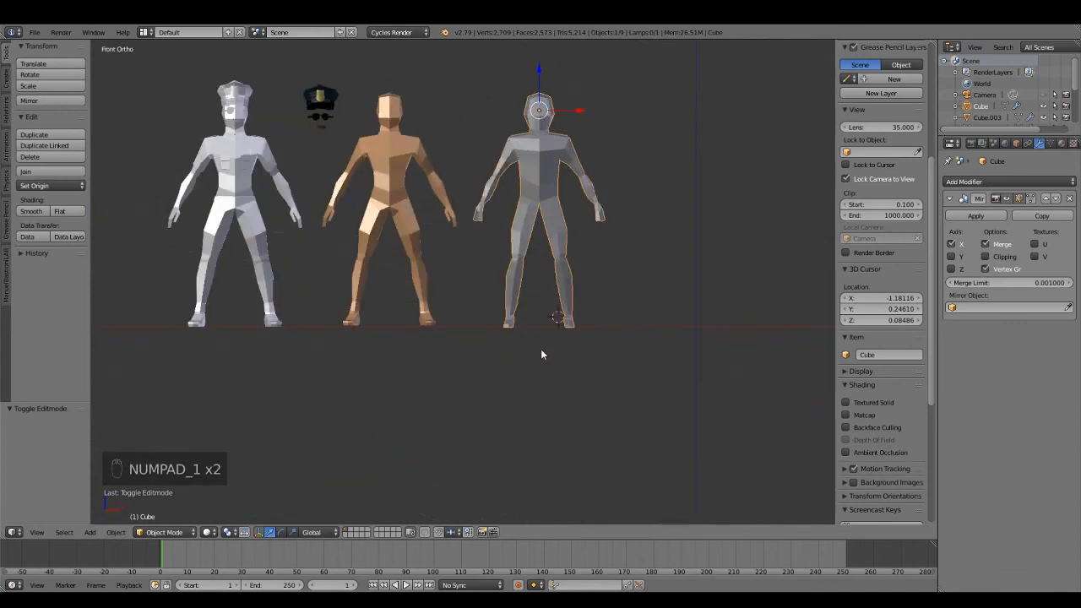
- Compare the new body with the reference figures from the front and at an angle, and save the file
scroll(543, 346, "up", 2)
middle_click_drag(530, 262, 679, 386, "shift")
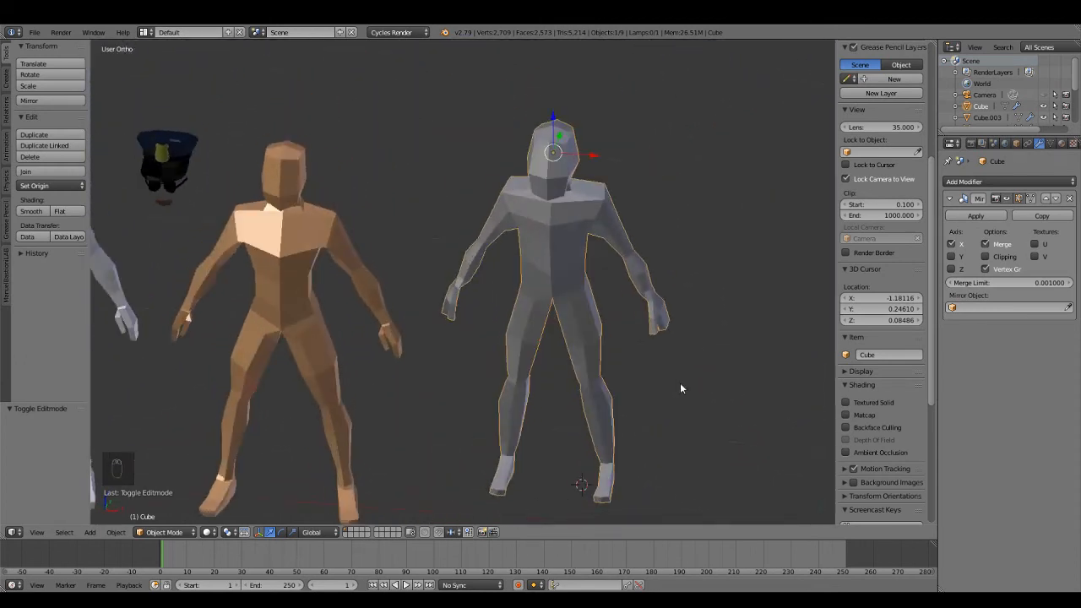
key("KP_1")
scroll(603, 309, "down", 5)
scroll(598, 329, "up", 7)
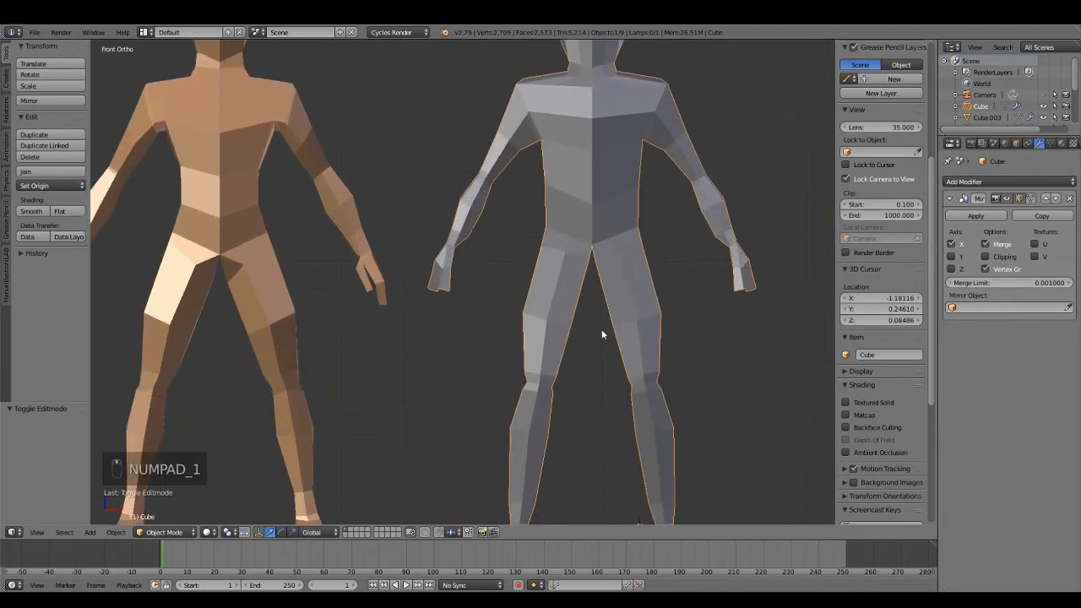
scroll(601, 333, "down", 4)
middle_click_drag(640, 355, 510, 382)
key("ctrl+s")
key("KP_1")
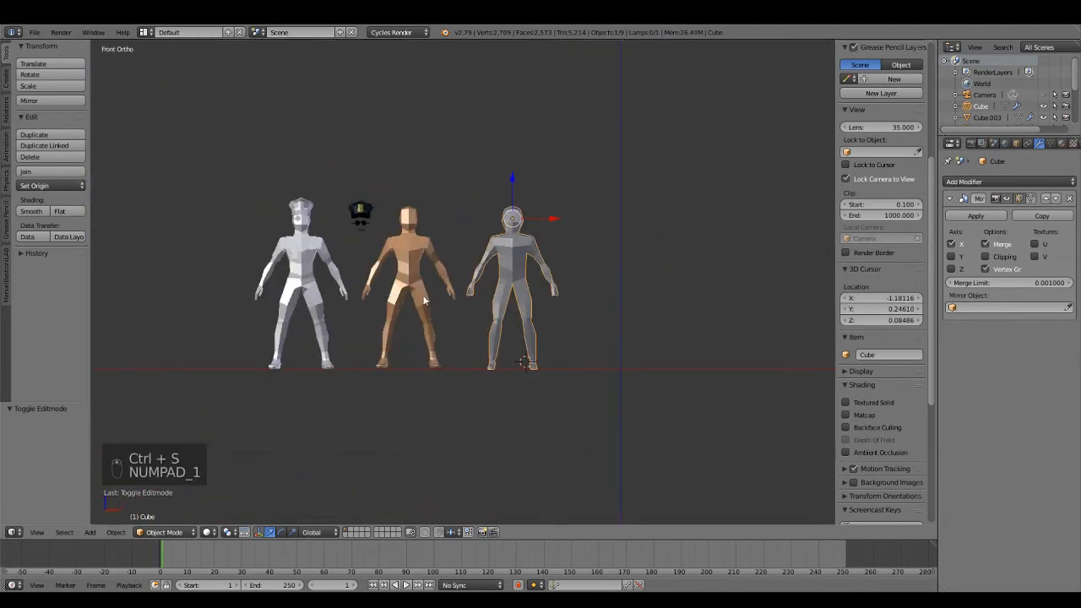
- Switch the viewport shading to Texture and view the three figures together at an angle
scroll(427, 313, "up", 8)
middle_click_drag(364, 267, 461, 243)
left_click(206, 532)
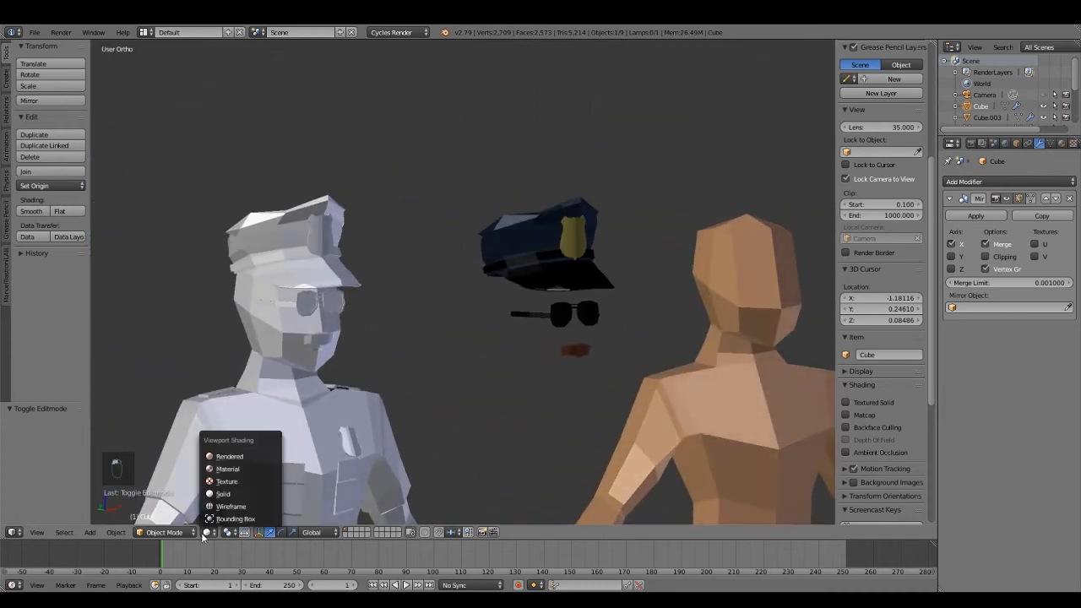
left_click(225, 482)
middle_click_drag(530, 405, 695, 336)
scroll(579, 347, "down", 2)
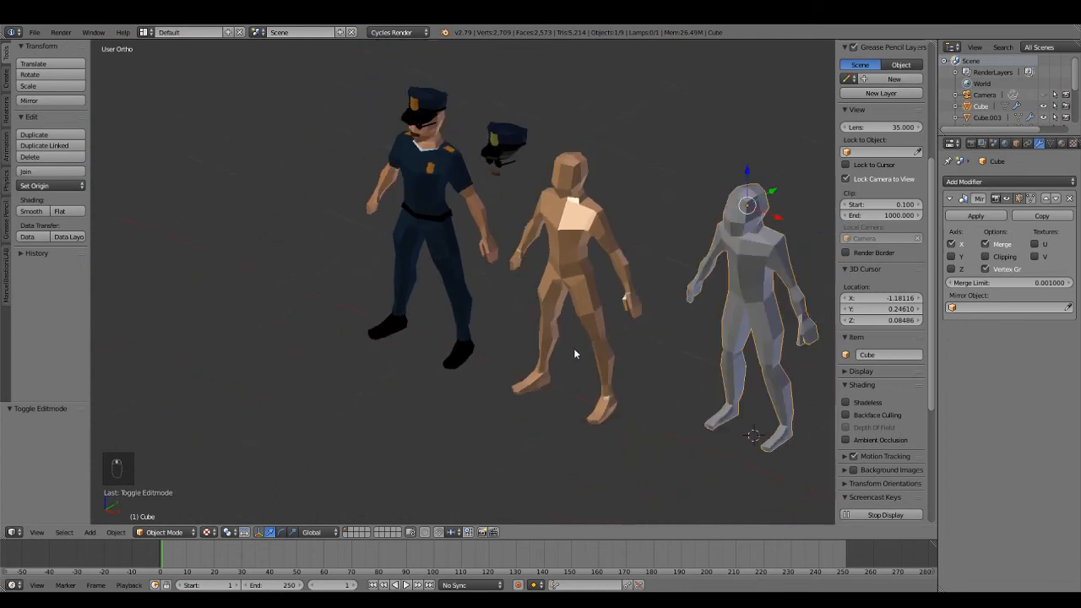
middle_click_drag(574, 348, 598, 326)
- Select the textured police officer figure and examine its head, uniform and arms up close
right_click_drag(503, 307, 492, 304)
right_click(483, 306)
right_click(445, 308)
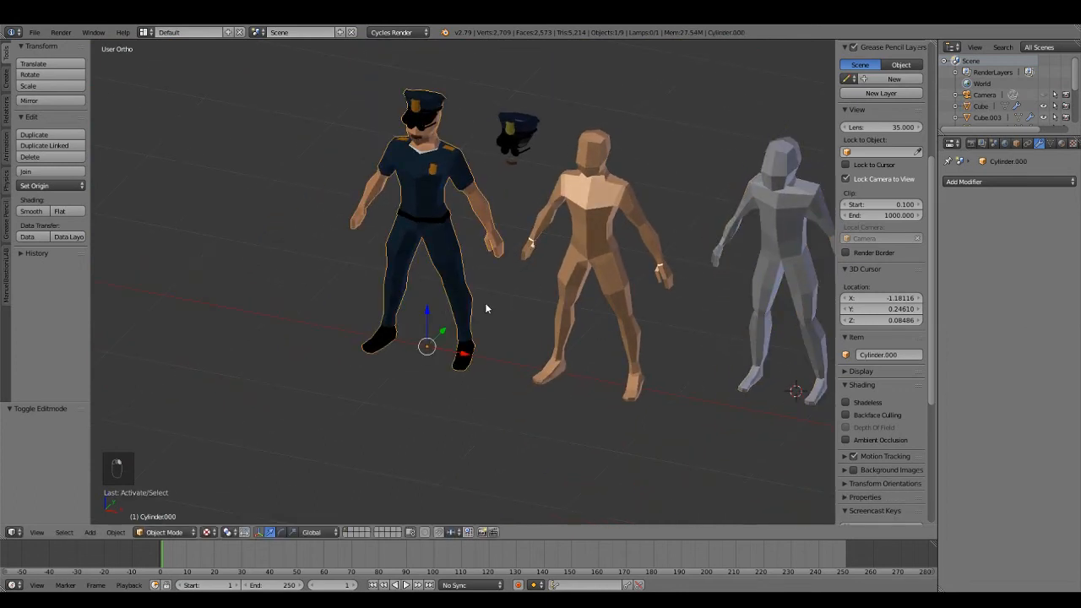
key("KP_Decimal")
middle_click_drag(595, 313, 480, 423)
scroll(494, 340, "up", 4)
scroll(494, 331, "down", 13)
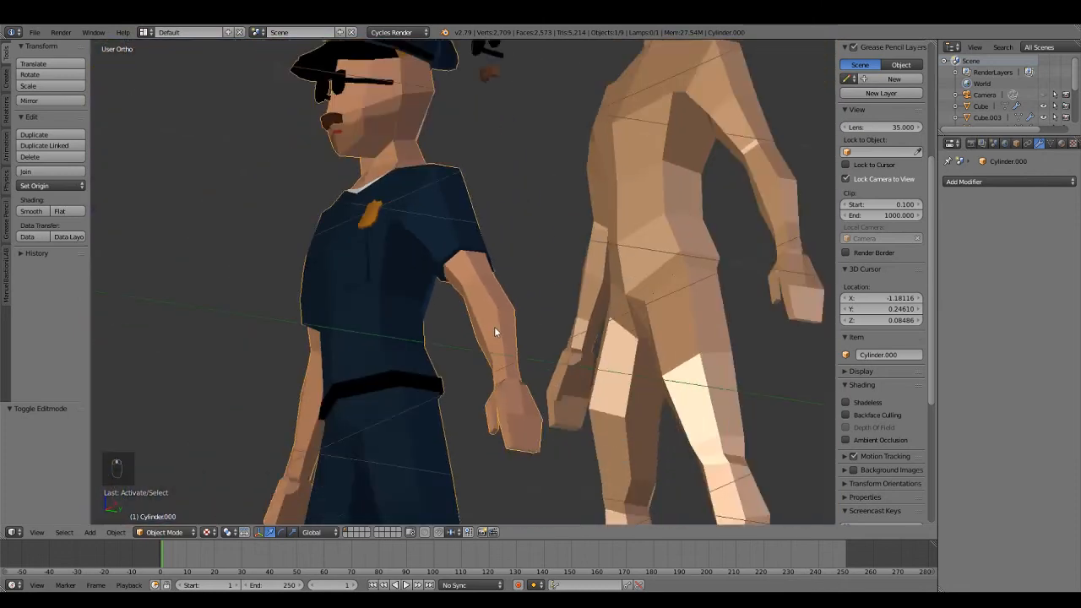
- Select the new grey body and examine its proportions against the finished reference figures from several angles
key("KP_1")
middle_click_drag(650, 311, 377, 295, "shift")
scroll(428, 328, "up", 6)
scroll(430, 325, "down", 3)
middle_click_drag(411, 332, 476, 293)
right_click(449, 296)
key("KP_1")
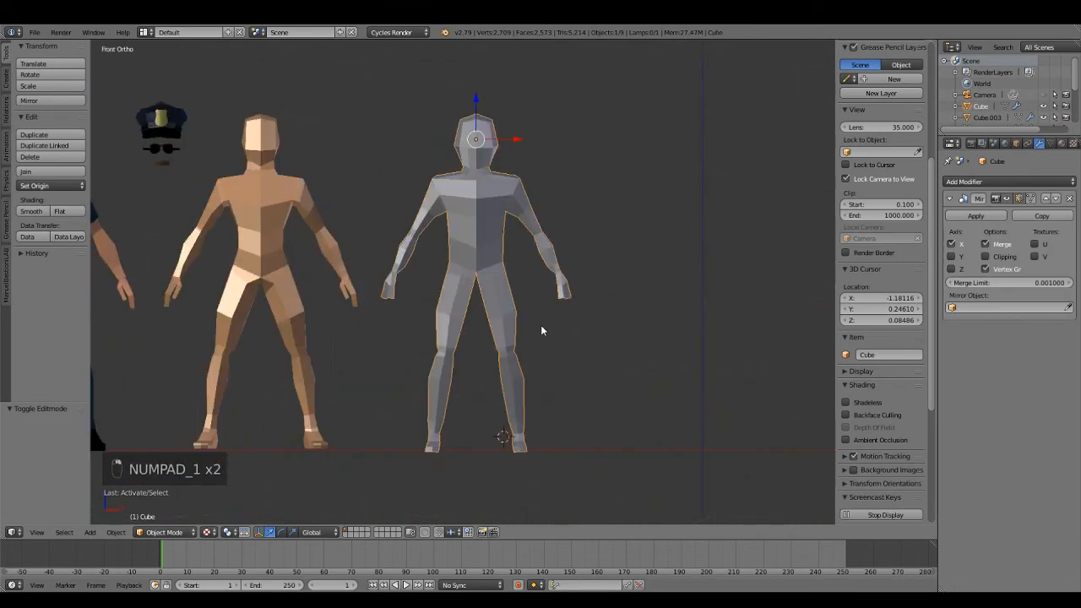
scroll(540, 325, "up", 4)
middle_click_drag(633, 339, 570, 359)
scroll(519, 370, "down", 3)
key("KP_3")
key("KP_1")
scroll(571, 360, "down", 6)
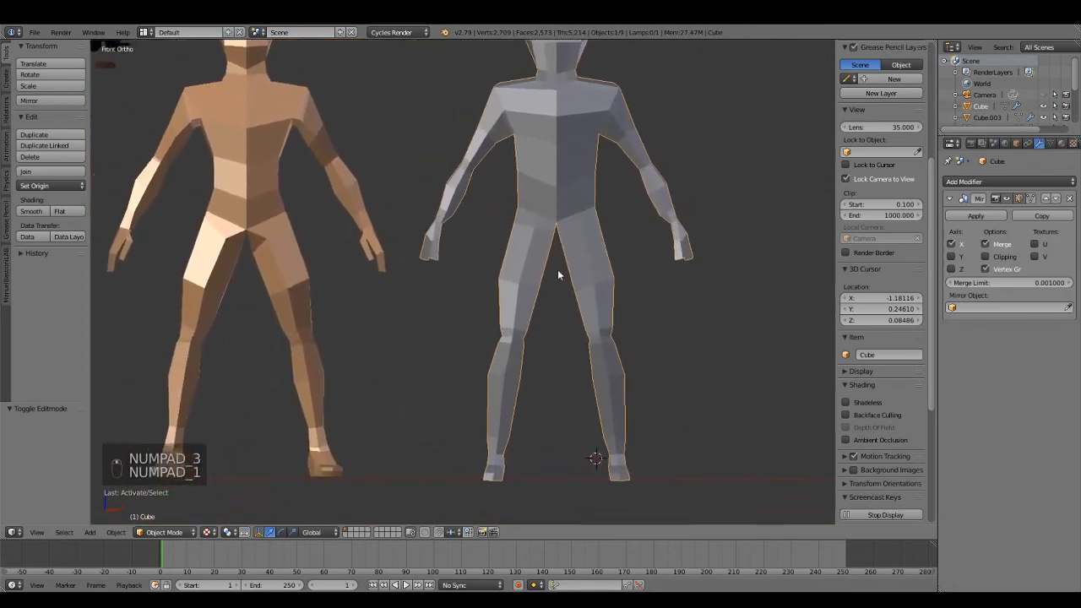
middle_click_drag(625, 316, 654, 323, "shift")
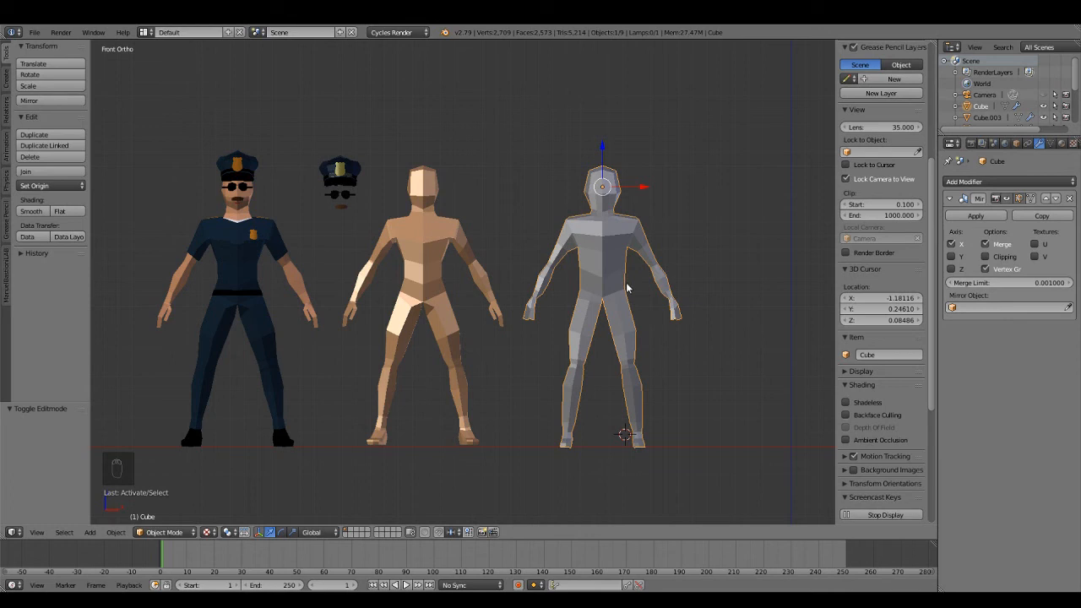
scroll(627, 284, "down", 1)
middle_click_drag(640, 320, 595, 269)
key("KP_1")
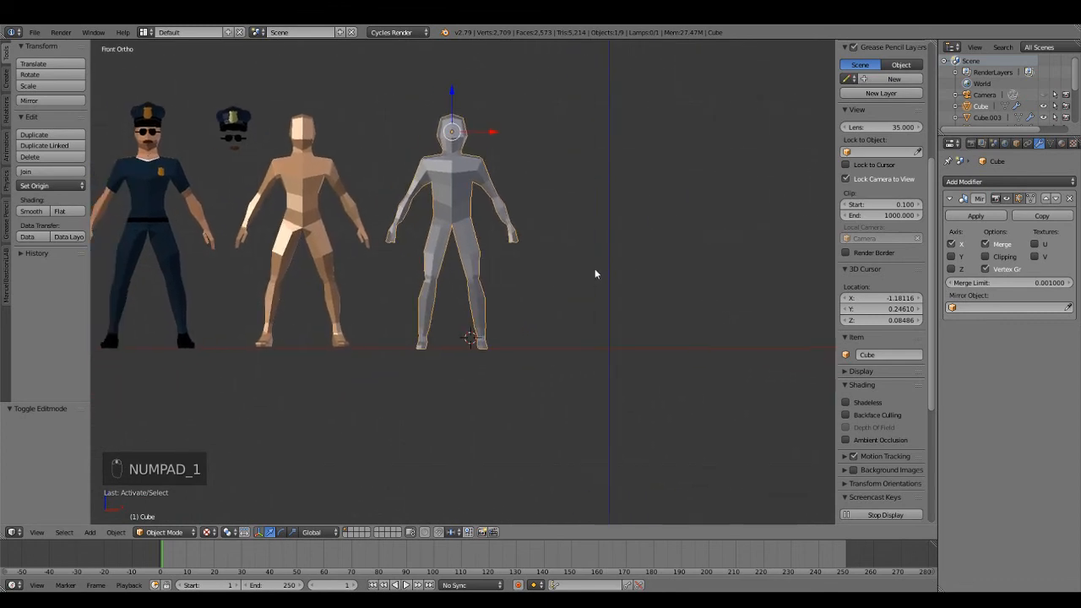
- Return the viewport to Solid shading and inspect the new body's leg mesh in Edit Mode
key("Tab")
scroll(541, 253, "up", 4)
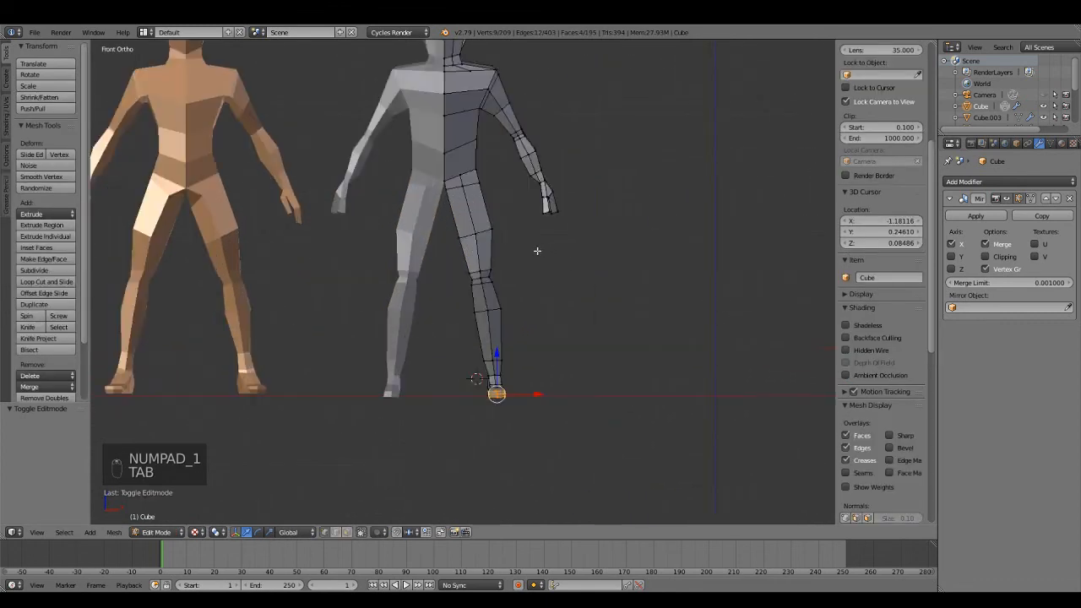
scroll(526, 245, "up", 2)
key("z")
key("z")
middle_click_drag(527, 265, 643, 295)
key("KP_1")
scroll(622, 321, "up", 4)
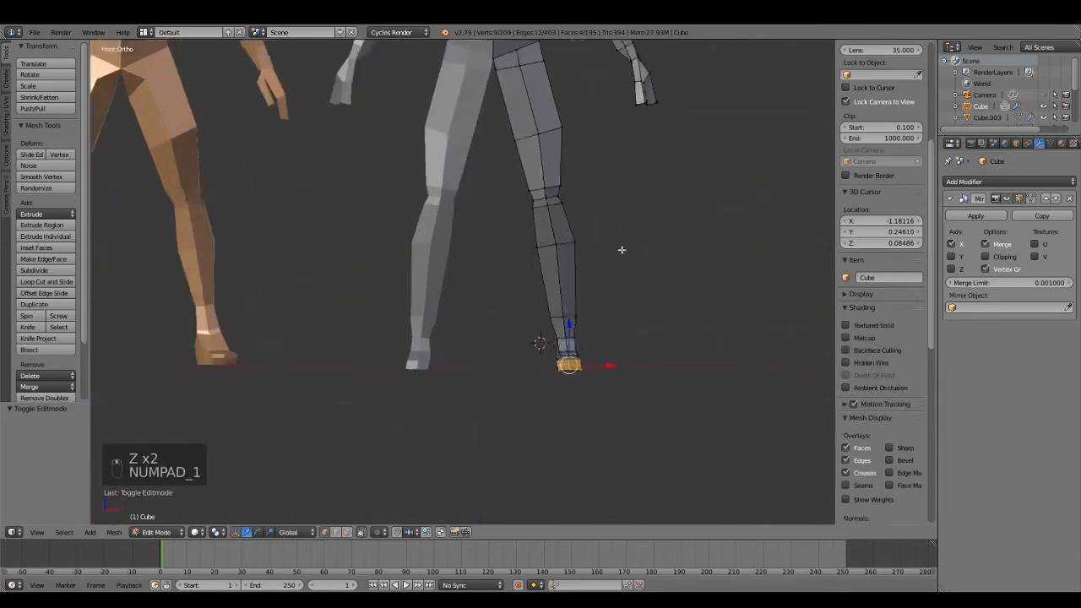
middle_click_drag(712, 289, 722, 338)
key("KP_1")
key("Tab")
scroll(667, 330, "down", 4)
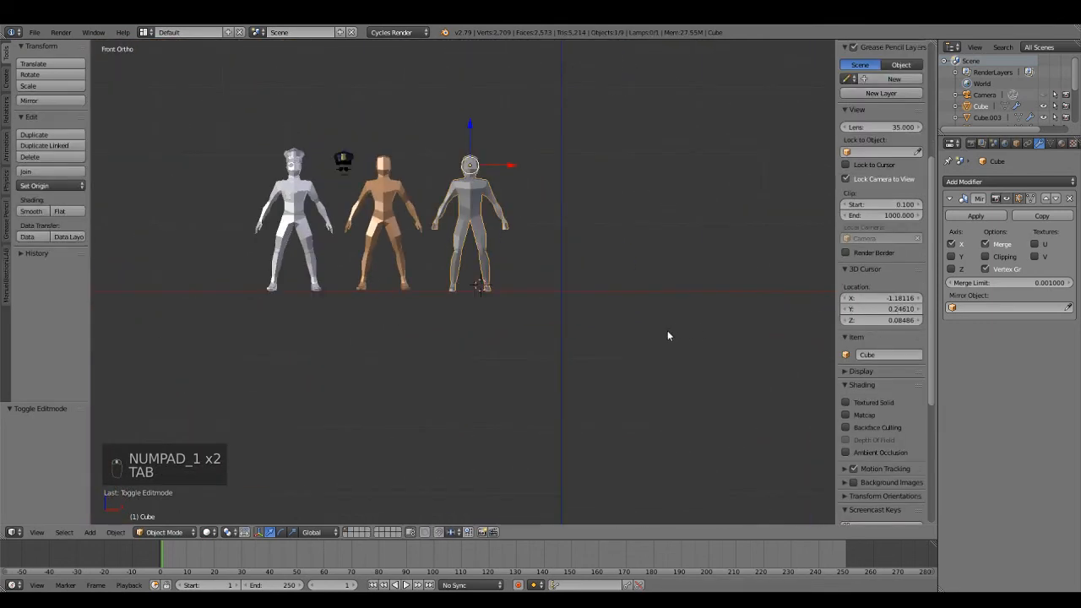
- Move the new body along X away from the references to the world centre and set its X location to 0
left_click_drag(457, 167, 550, 172)
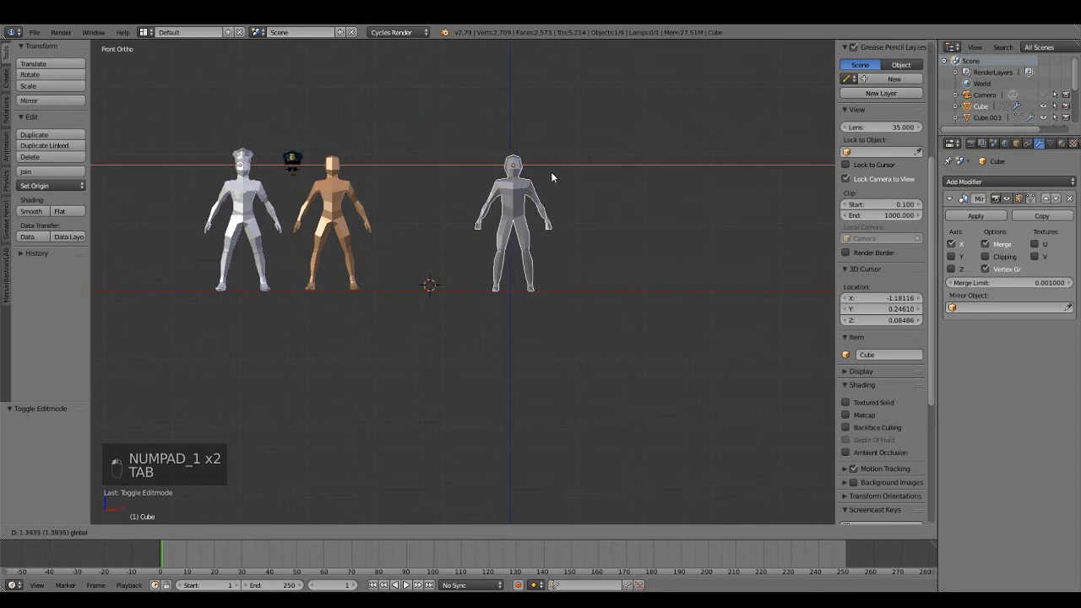
left_click(552, 173)
scroll(883, 193, "up", 6)
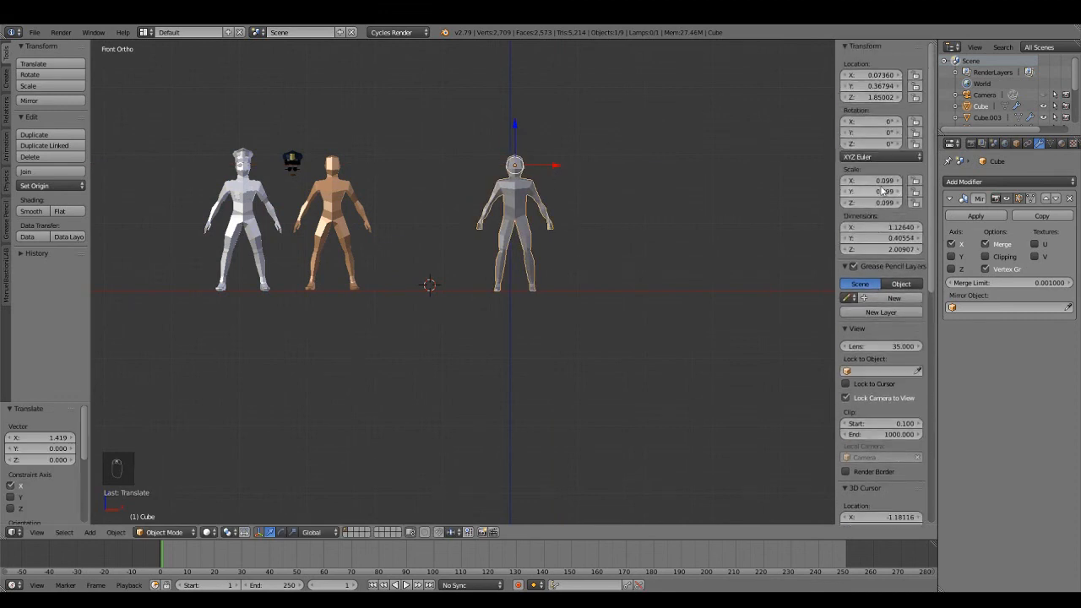
left_click(881, 76)
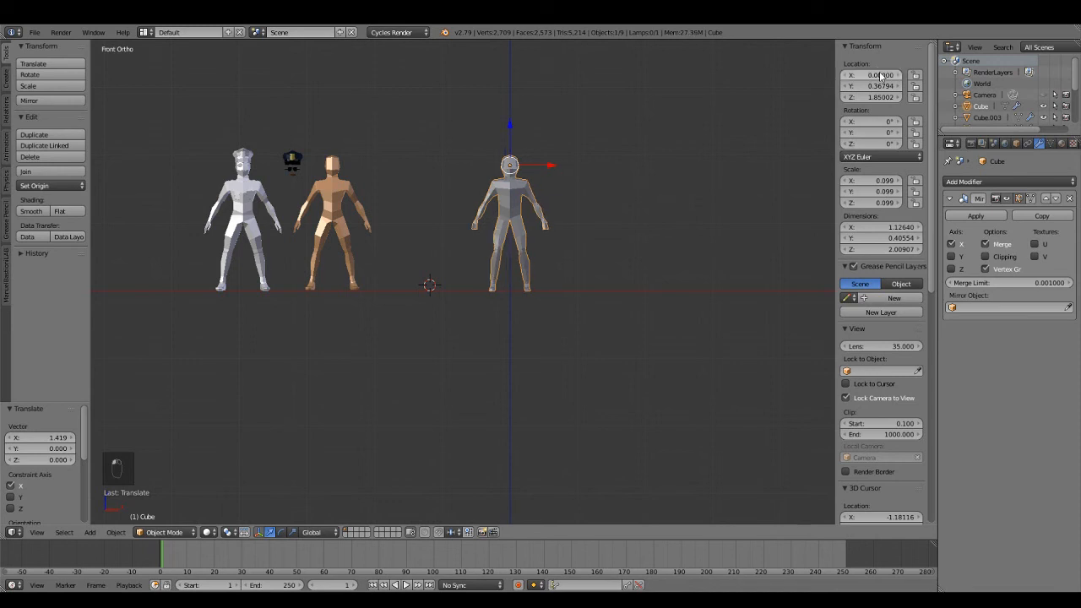
scroll(572, 248, "up", 3)
- Inspect the shape of the new body's feet and legs up close in Edit Mode
key("Tab")
scroll(665, 375, "up", 10)
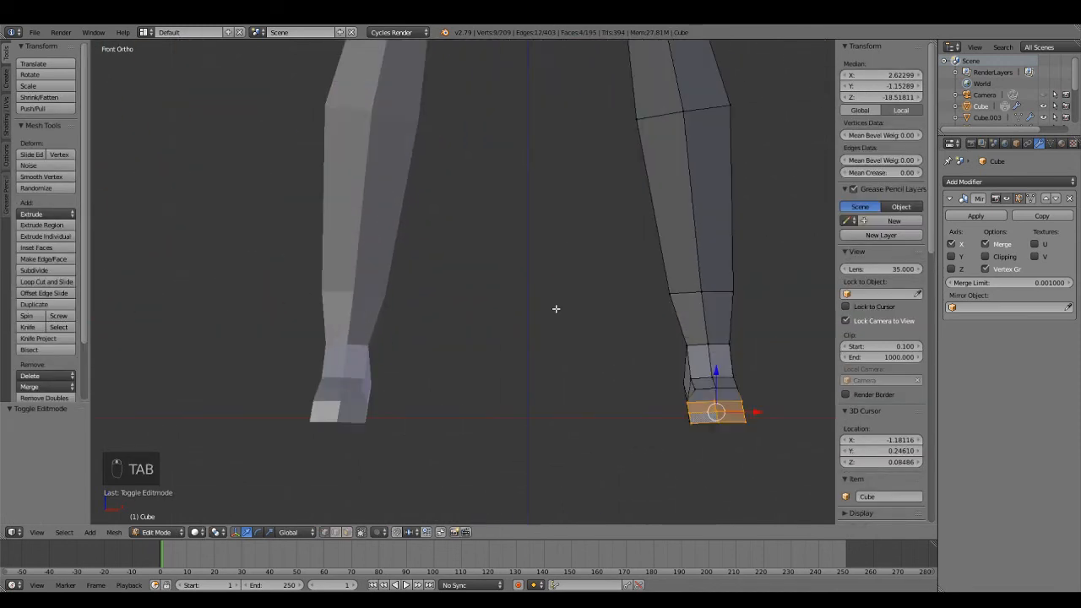
key("z")
mouse_move(665, 376)
middle_mouse_down()
mouse_move(557, 307)
mouse_move(422, 243)
mouse_move(475, 296)
middle_mouse_up()
key("z")
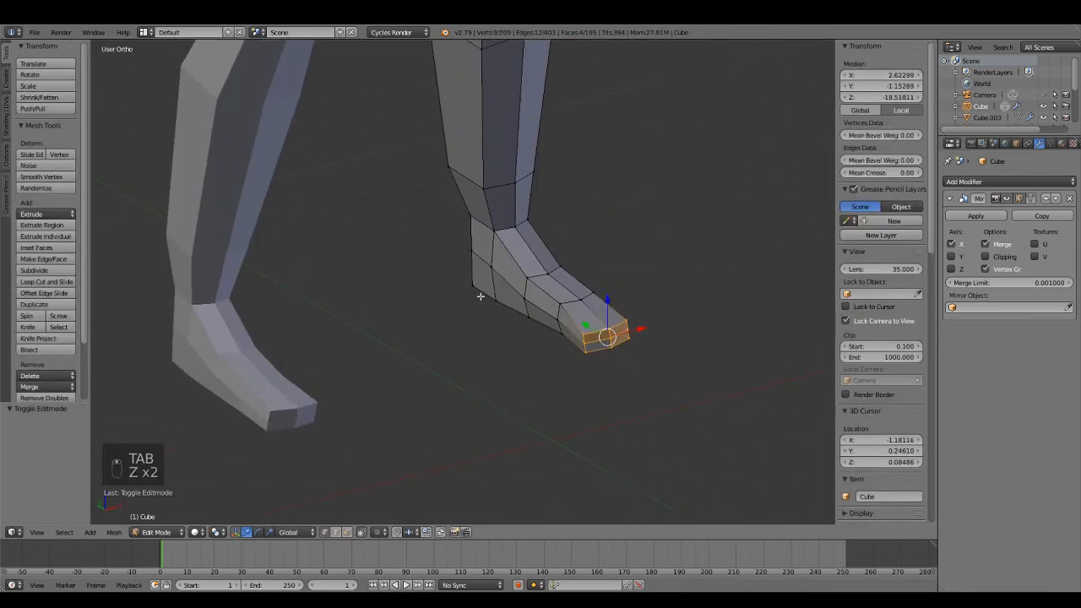
right_click(486, 296)
key("KP_1")
scroll(473, 220, "down", 6)
middle_click_drag(473, 245, 463, 276, "shift")
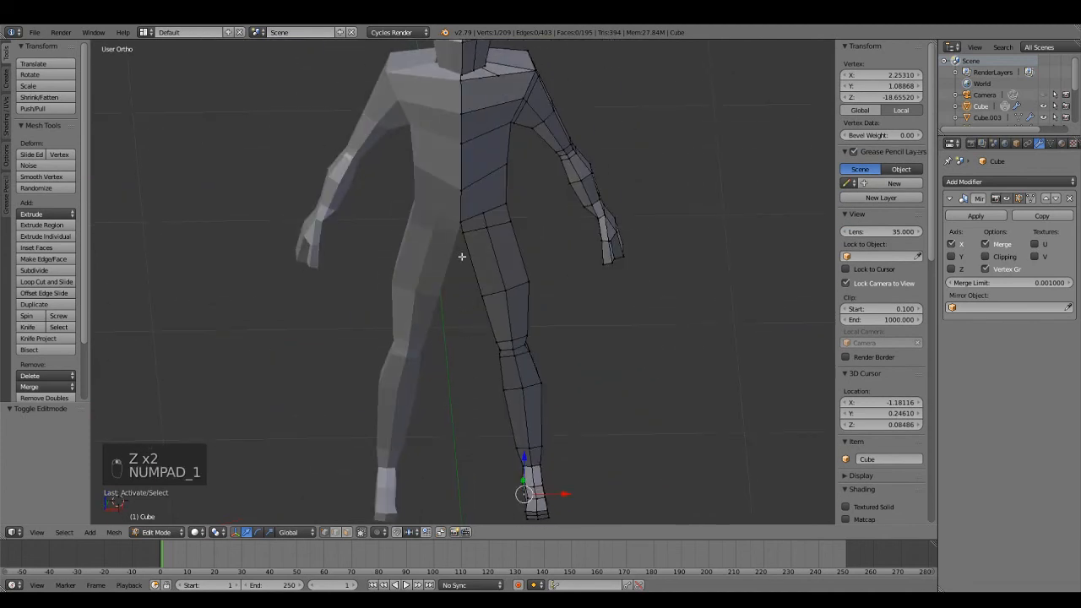
- Duplicate the crotch vertex on the body's centreline and move the copy straight down to foot level
key("KP_3")
key("z")
middle_click_drag(584, 258, 555, 80)
key("KP_3")
key("shift+d")
right_click(513, 152)
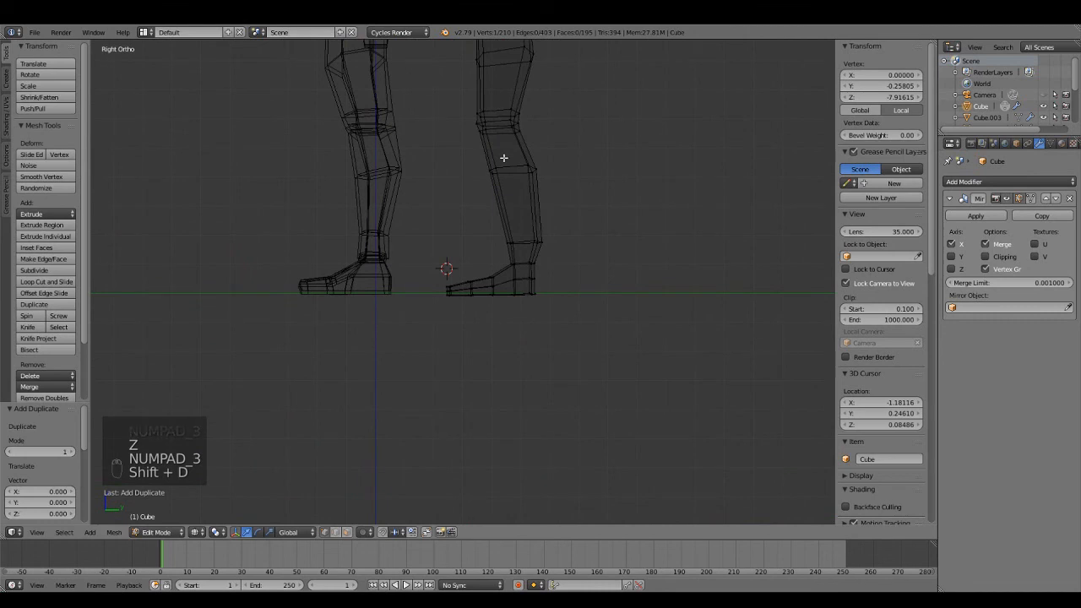
scroll(503, 157, "down", 3)
key("g")
left_click(519, 307)
key("KP_1")
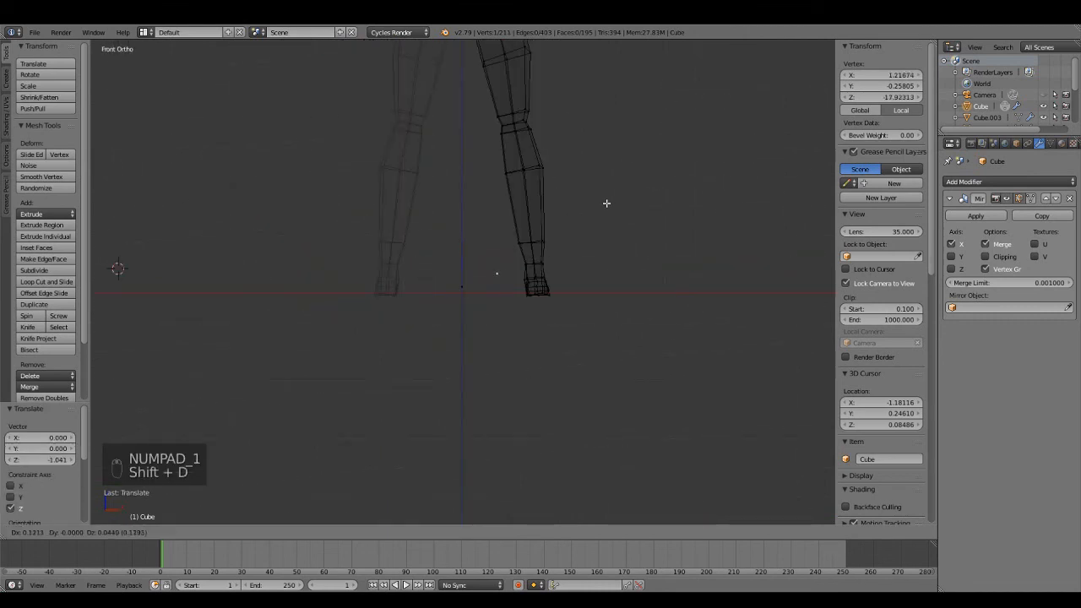
right_click(580, 204)
key("x")
left_click(574, 212)
scroll(503, 285, "up", 2)
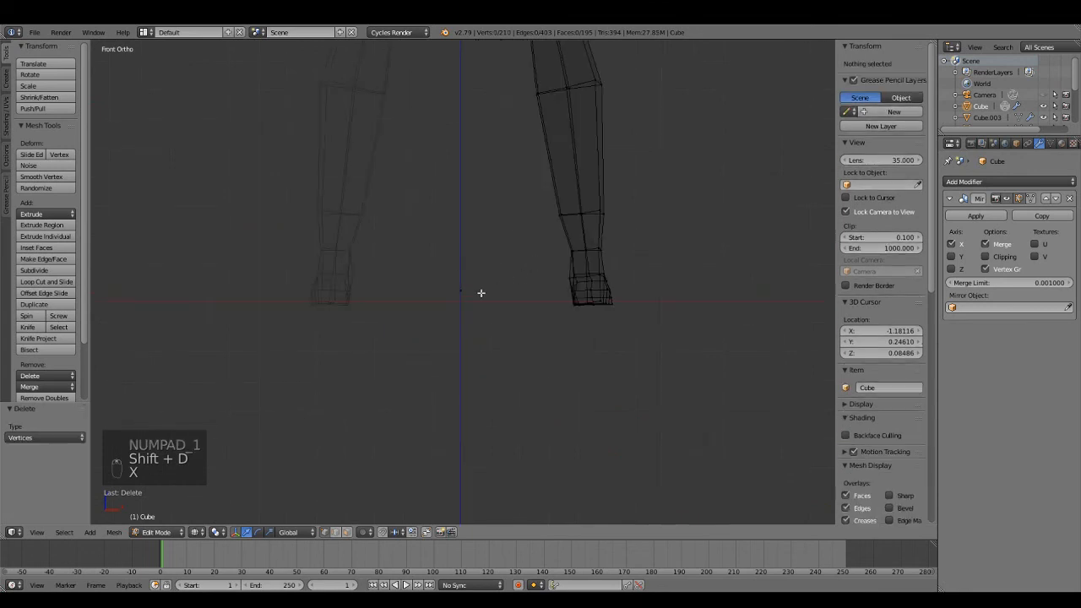
left_click_drag(445, 270, 489, 336)
right_click(652, 384)
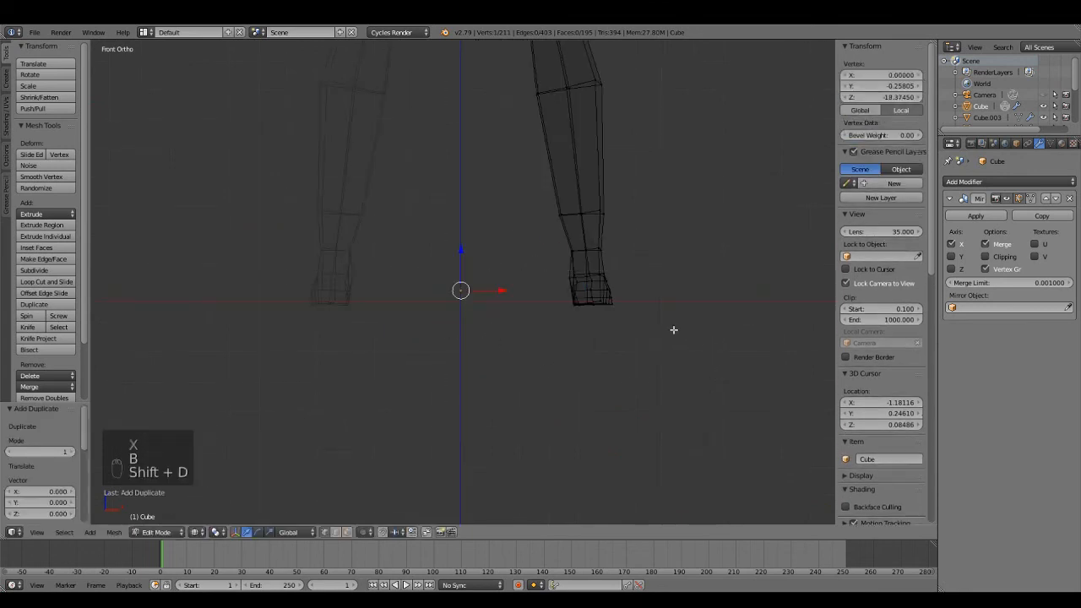
key("x")
left_click(642, 311)
- Move the loose centreline vertex in side view to the underside of the heel, at about Y 0.984 and Z -18.598
middle_click_drag(642, 311, 526, 343)
right_click(467, 286)
key("KP_3")
key("z")
key("g")
right_click(615, 324)
key("z")
scroll(473, 278, "up", 2)
key("g")
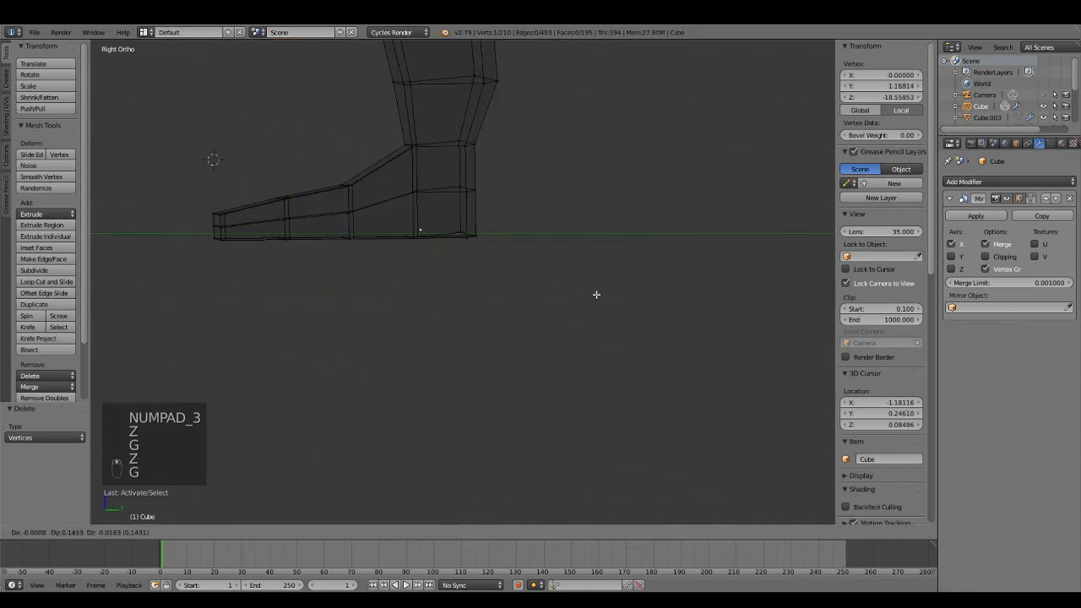
right_click(580, 297)
- Select only the loose vertex between the feet and snap the 3D cursor to it
key("KP_1")
key("z")
key("b")
key("a")
key("b")
left_click_drag(416, 225, 495, 309)
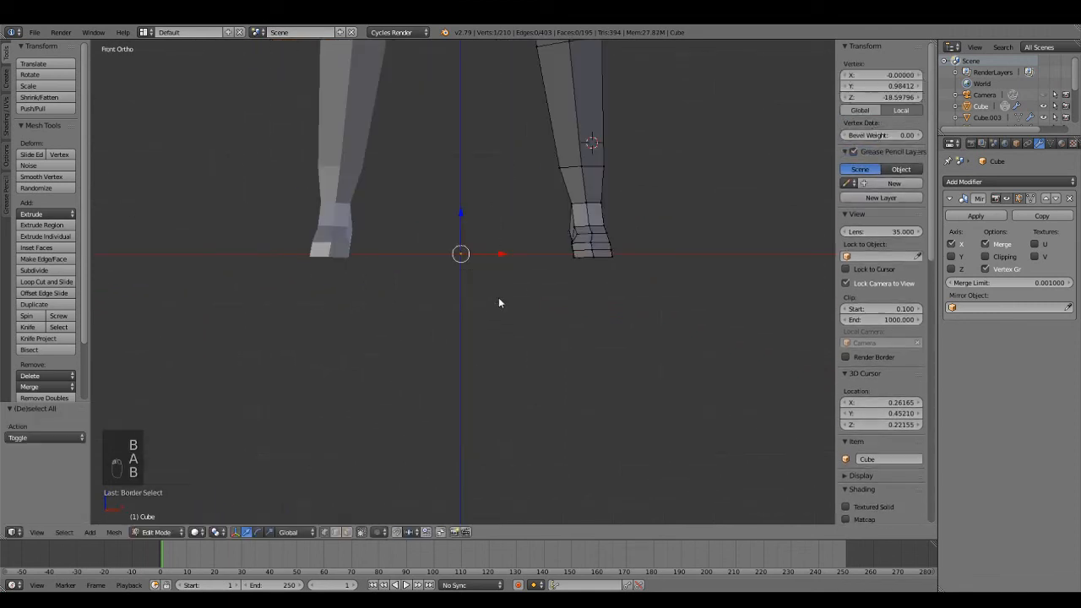
key("shift+s")
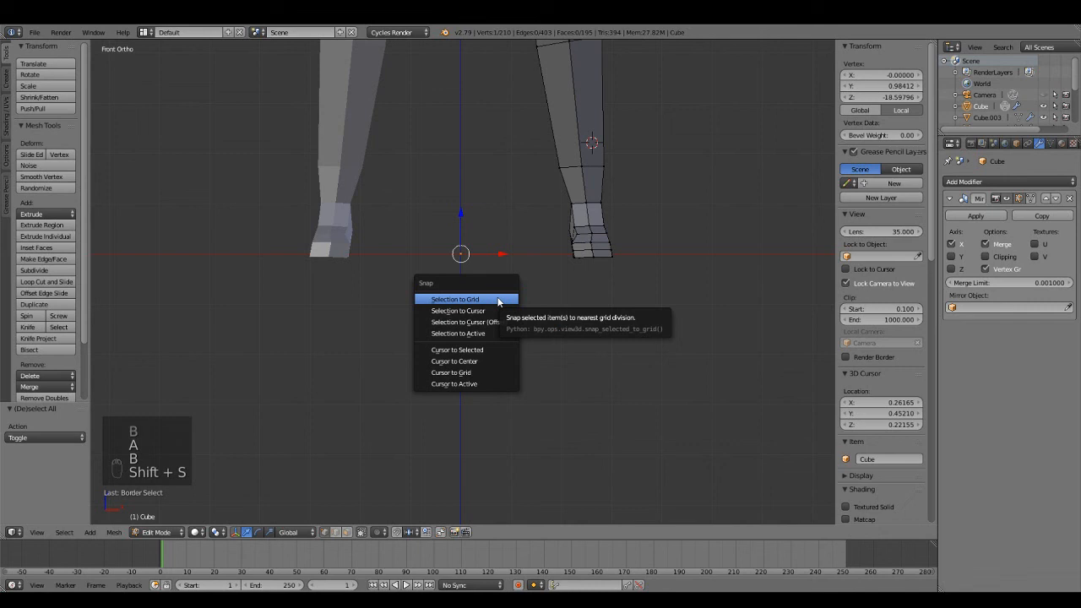
left_click(484, 349)
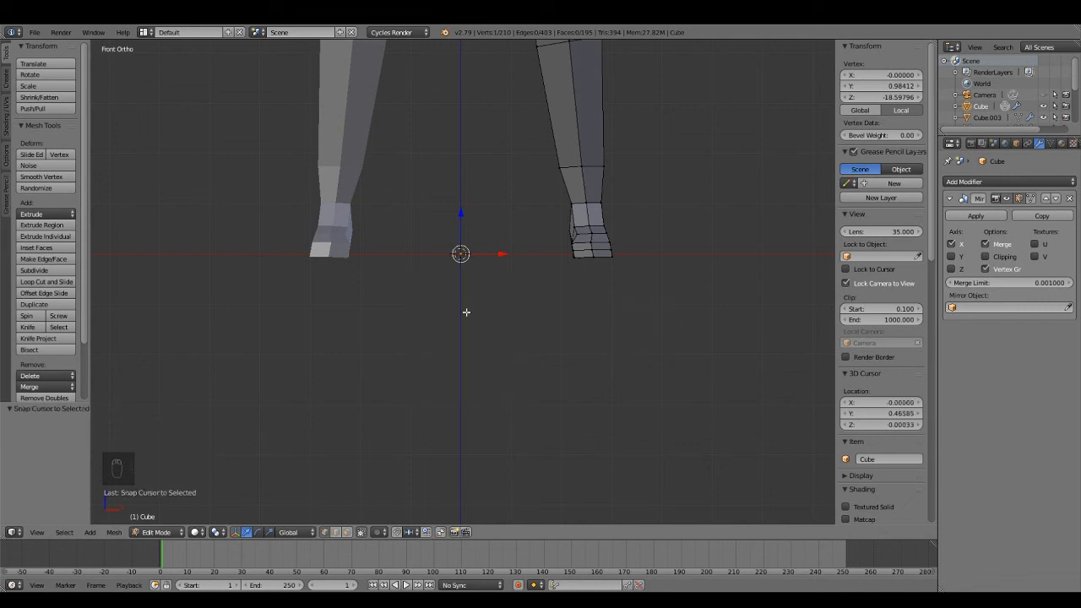
- Return to Object Mode and set the body's origin to the 3D cursor between the feet
scroll(518, 257, "down", 3)
middle_click_drag(499, 259, 515, 373, "shift")
key("Tab")
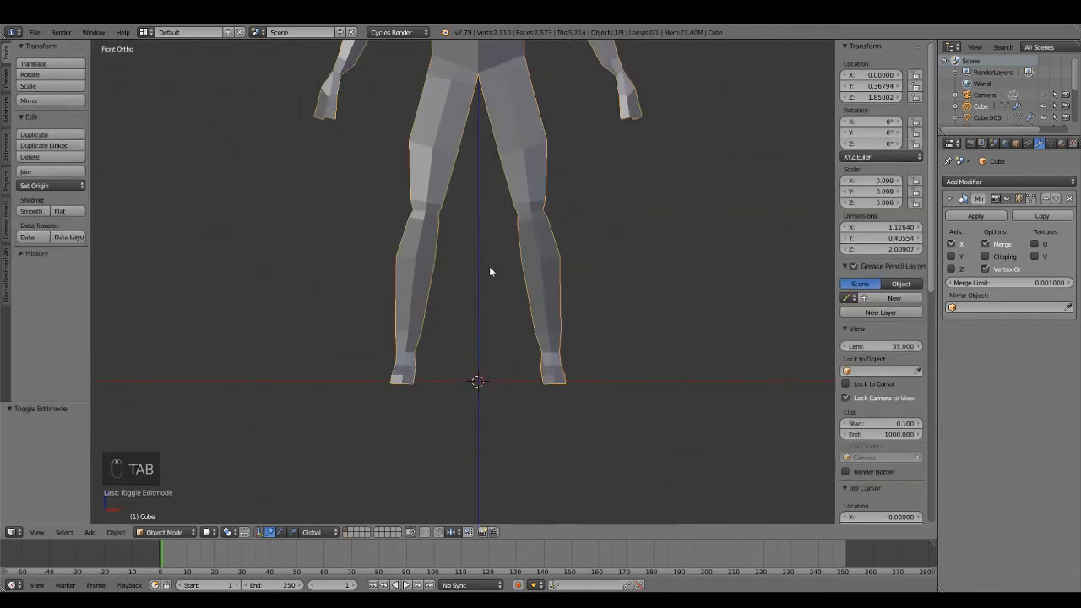
scroll(485, 257, "down", 1)
middle_click_drag(473, 223, 473, 289, "shift")
left_click(60, 186)
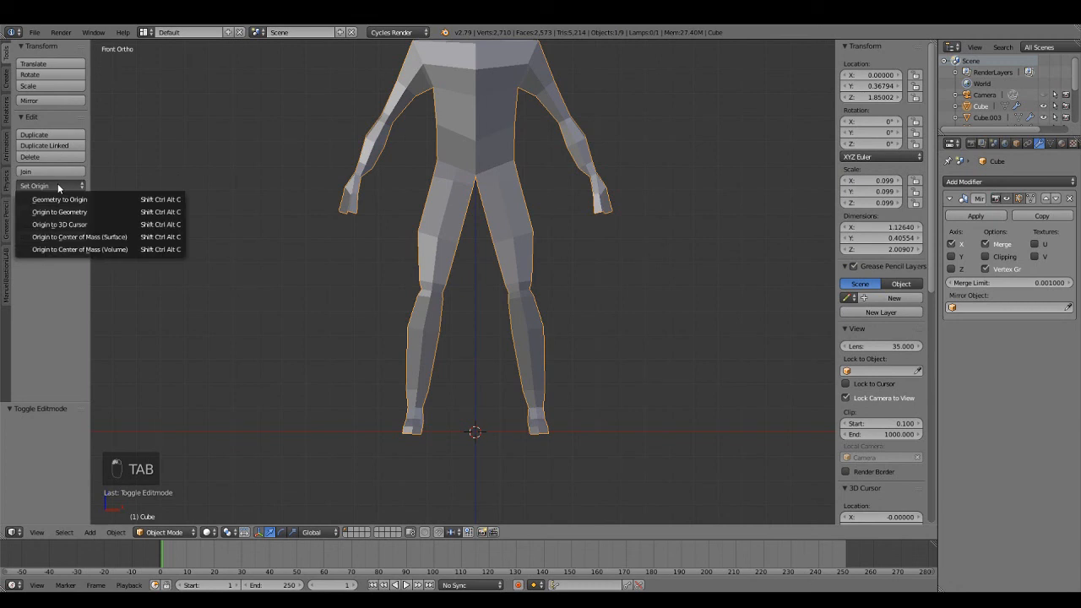
left_click(60, 225)
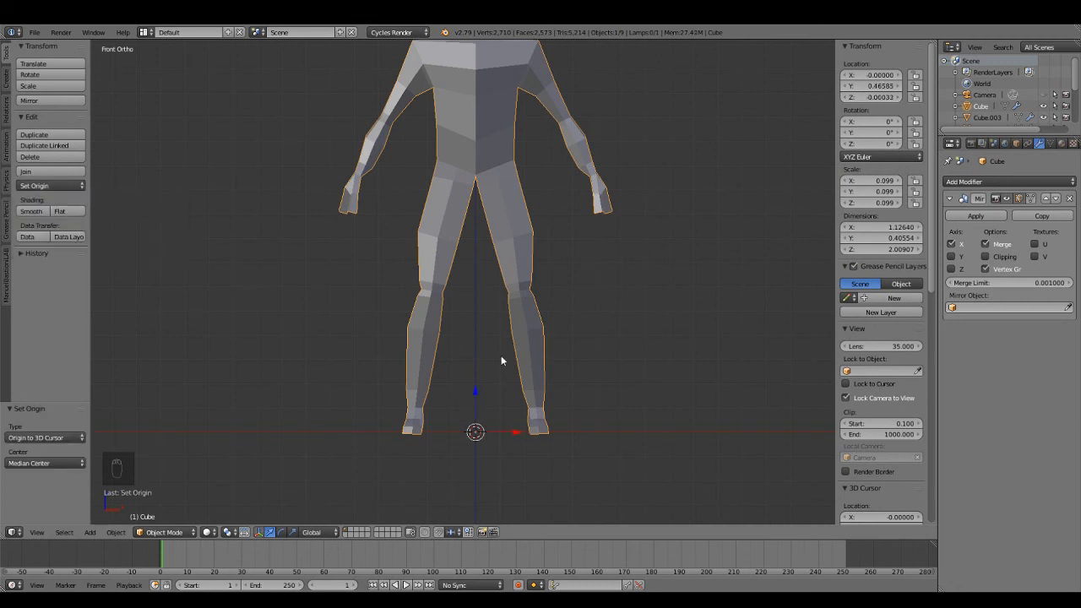
- Set the body's X, Y and Z location to 0 so that its origin sits at the world centre
scroll(580, 322, "down", 3)
middle_click_drag(579, 322, 532, 328)
key("KP_3")
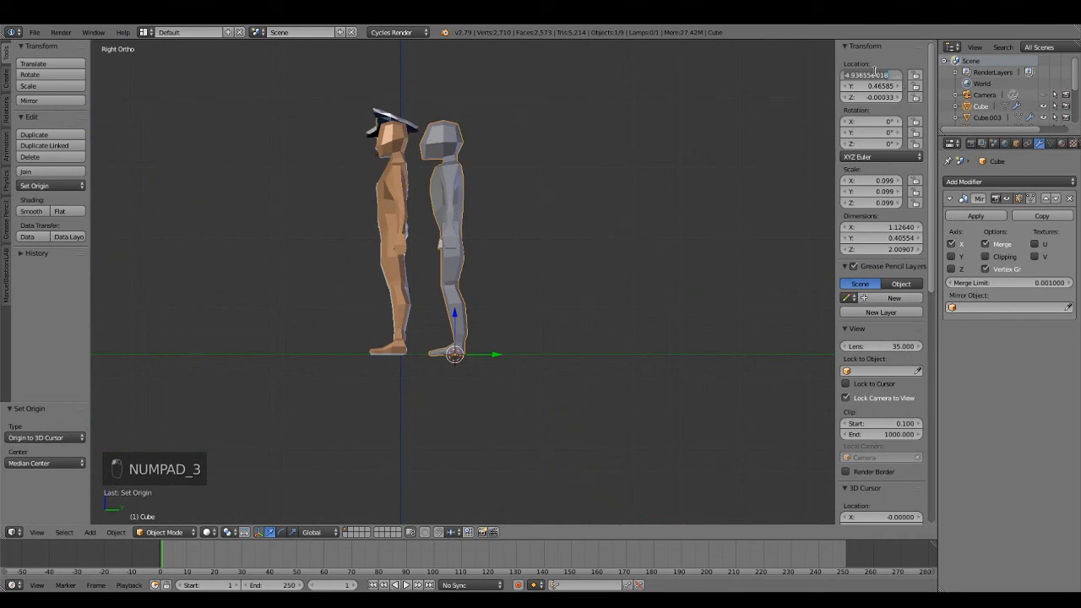
type("0")
key("Tab")
type("0")
key("Tab")
- Frame the new body in the camera view at an angle, render the image and inspect the figure in it
middle_click_drag(526, 327, 654, 316)
key("KP_1")
key("KP_3")
key("KP_0")
middle_click_drag(582, 245, 582, 319)
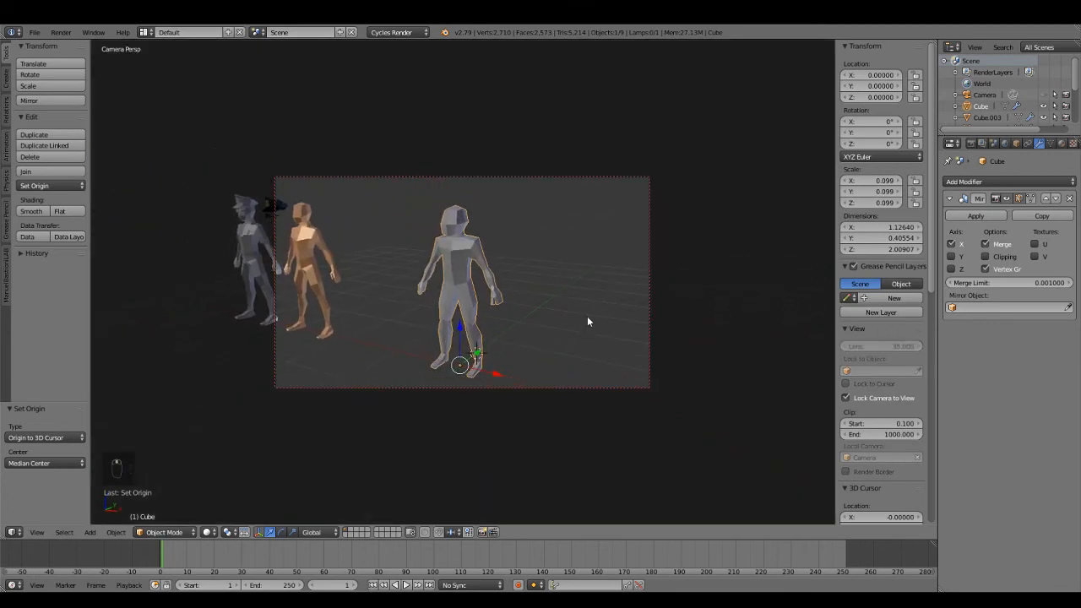
key("F12")
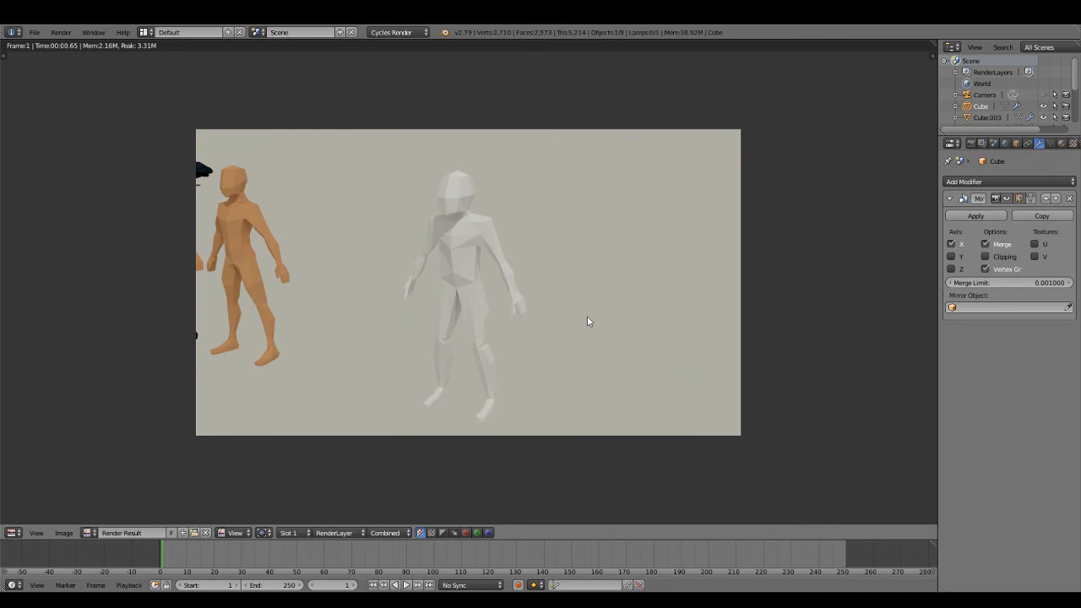
scroll(491, 301, "up", 3)
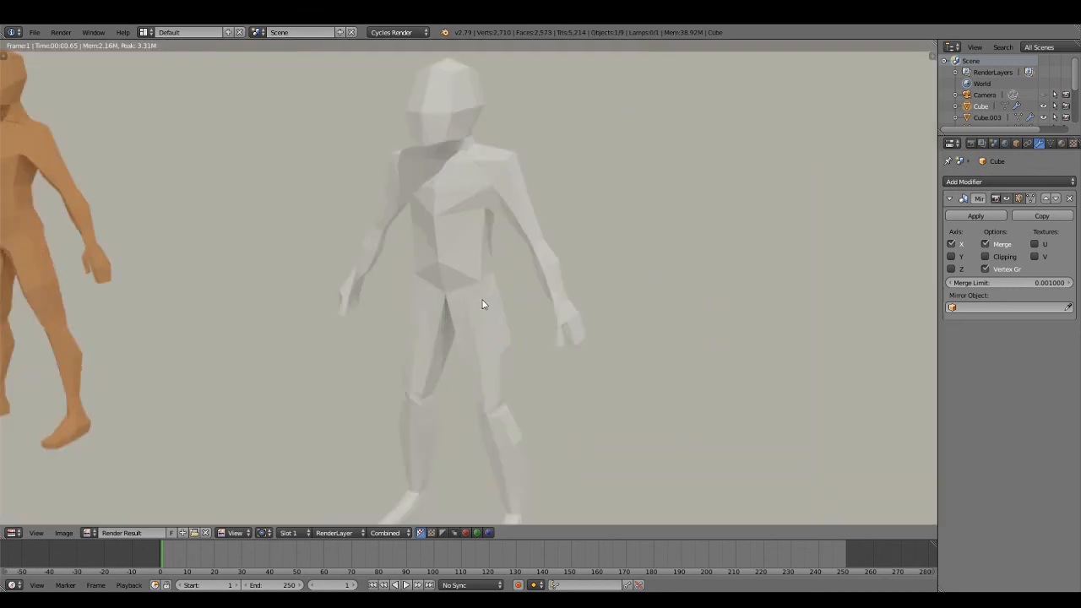
- Examine the shading of the torso, hips and chest in the rendered image and close the render
scroll(441, 222, "up", 5)
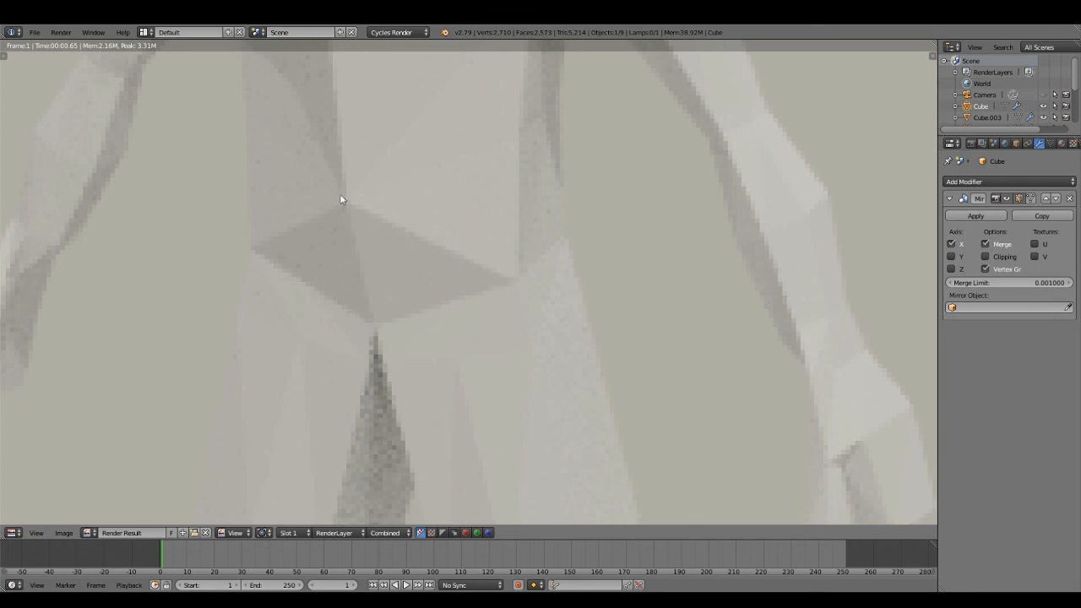
scroll(341, 199, "down", 6)
middle_click_drag(396, 254, 443, 246)
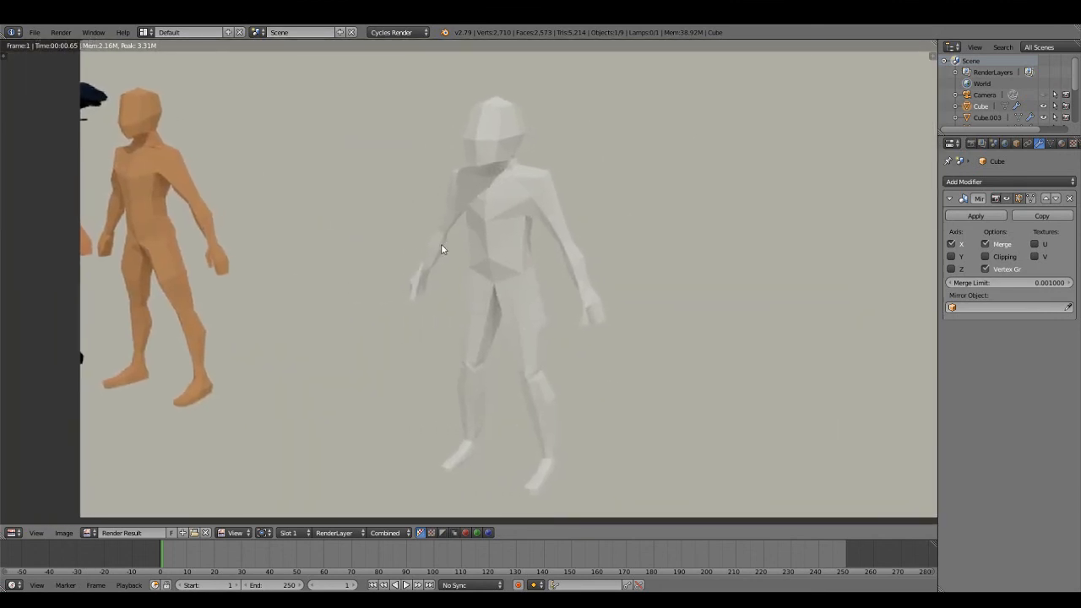
scroll(442, 248, "down", 1)
scroll(492, 160, "up", 5)
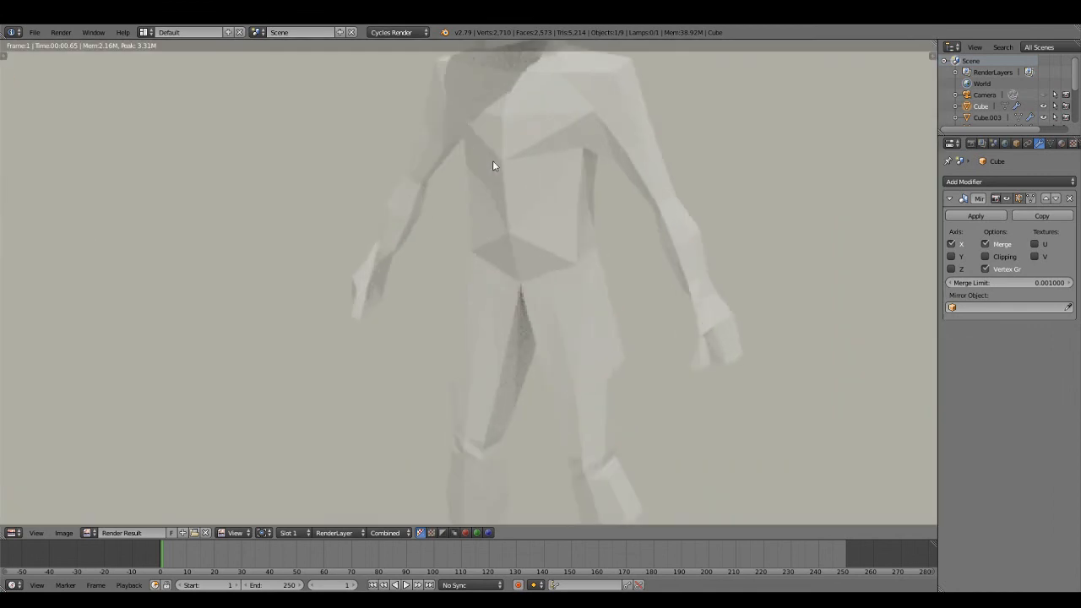
middle_click_drag(493, 161, 420, 367)
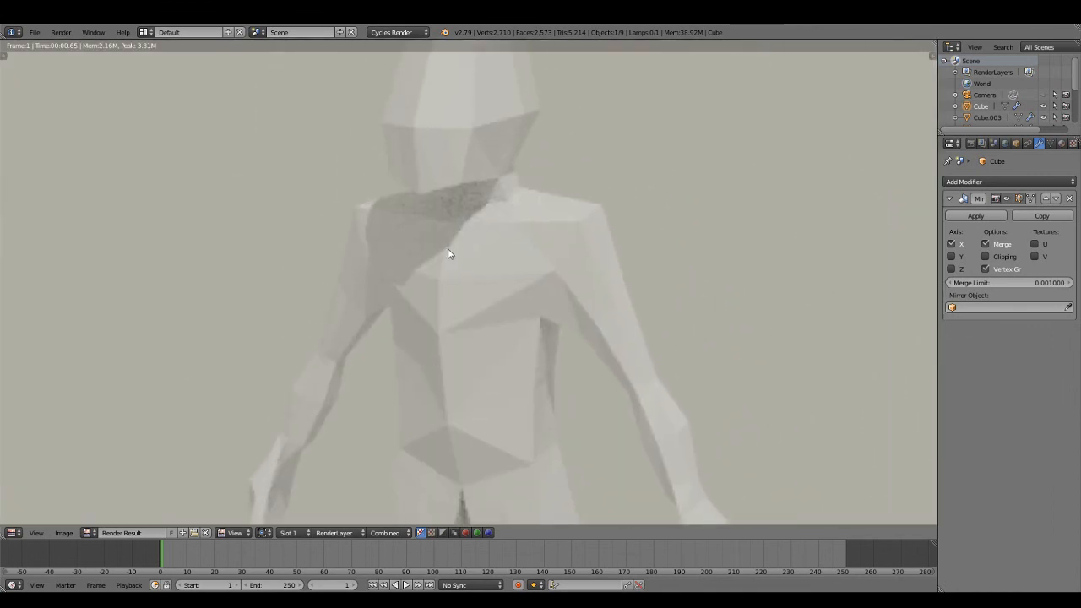
key("F11")
- Turn on Auto Smooth for the normals of the new body's mesh
key("KP_1")
scroll(521, 329, "up", 5)
middle_click_drag(495, 267, 475, 296, "shift")
middle_click_drag(589, 303, 510, 254, "shift")
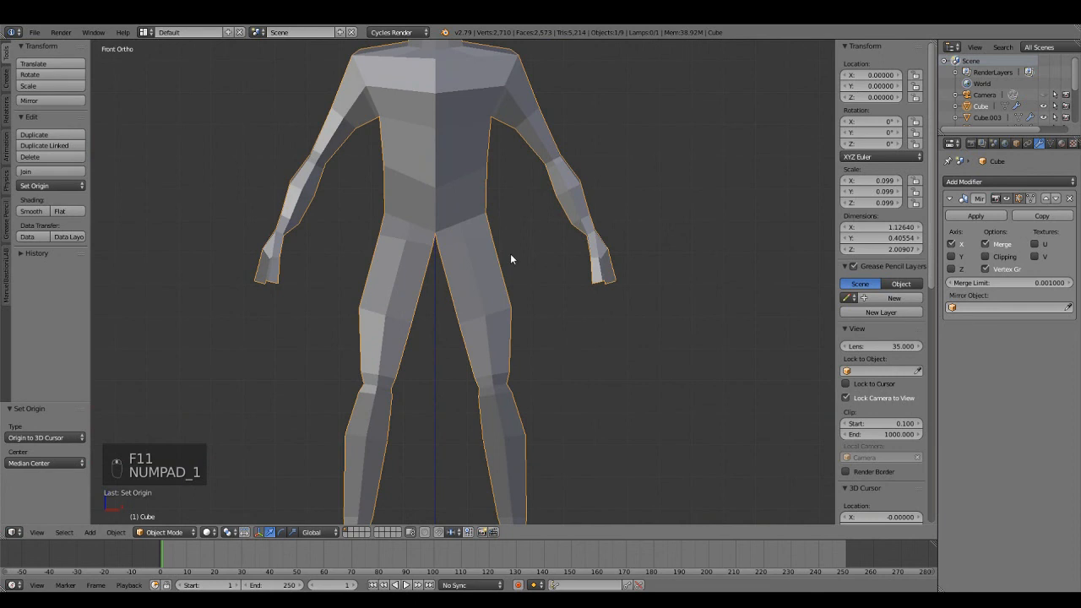
left_click(1049, 144)
left_click(975, 218)
scroll(749, 253, "down", 3)
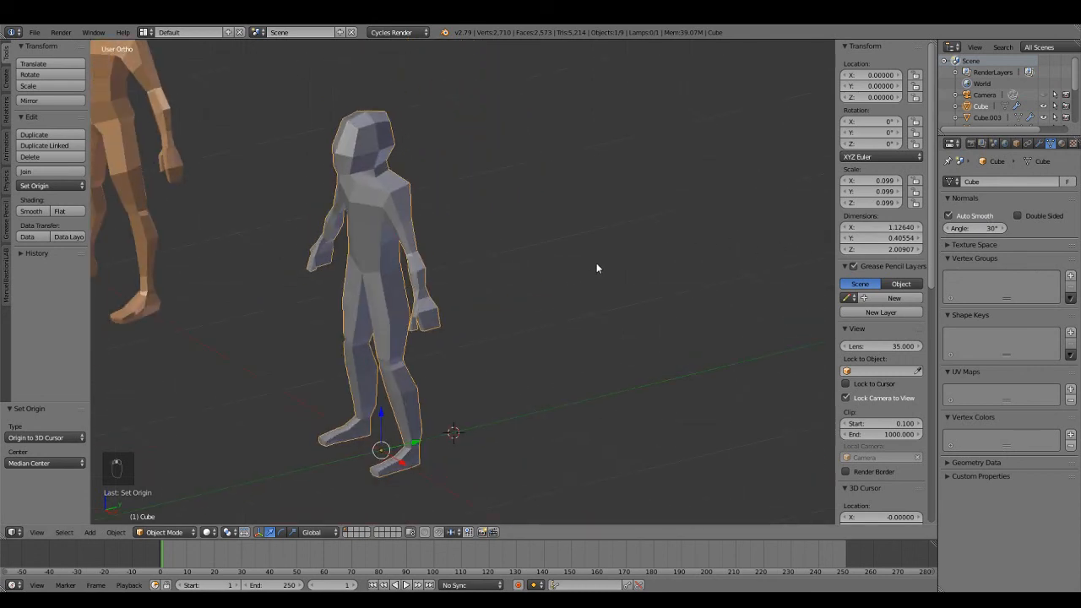
- Render the image again, check the body's shading with Auto Smooth on, and return to the model
key("F12")
scroll(594, 270, "down", 4)
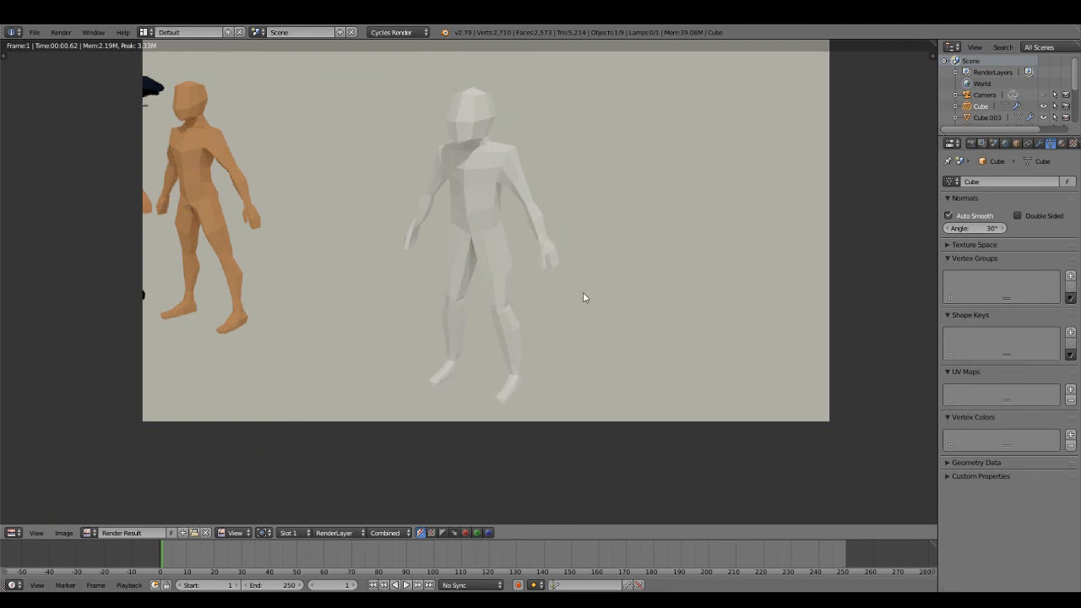
key("F11")
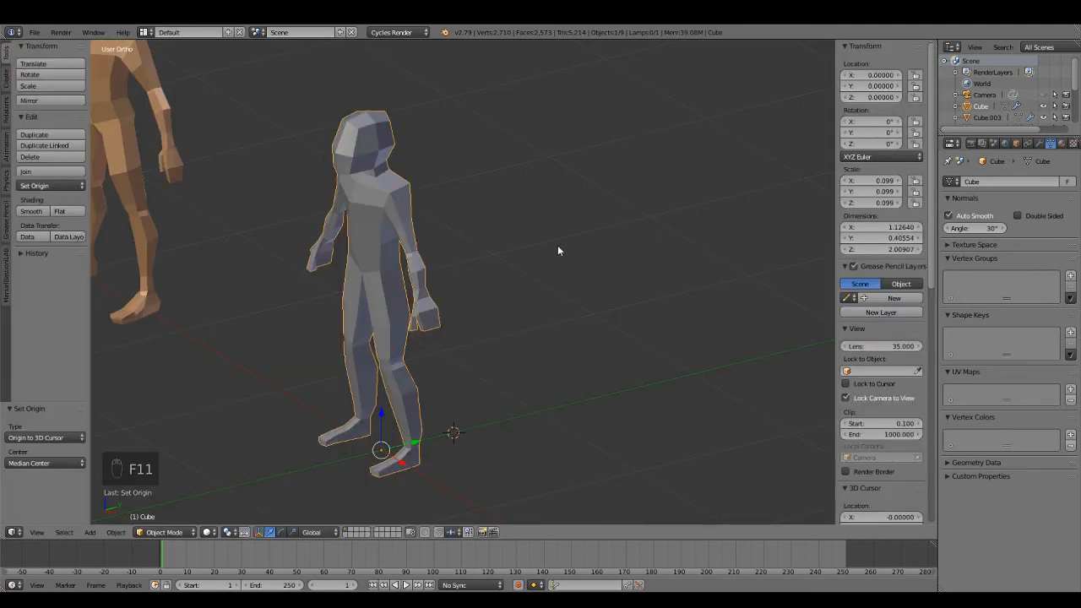
- Move the outer hip vertices, front and back, by about -0.007 in both X and Z, and return to Object Mode
key("KP_1")
scroll(571, 294, "down", 4)
middle_click_drag(574, 299, 568, 321)
key("KP_1")
scroll(553, 316, "up", 2)
key("Tab")
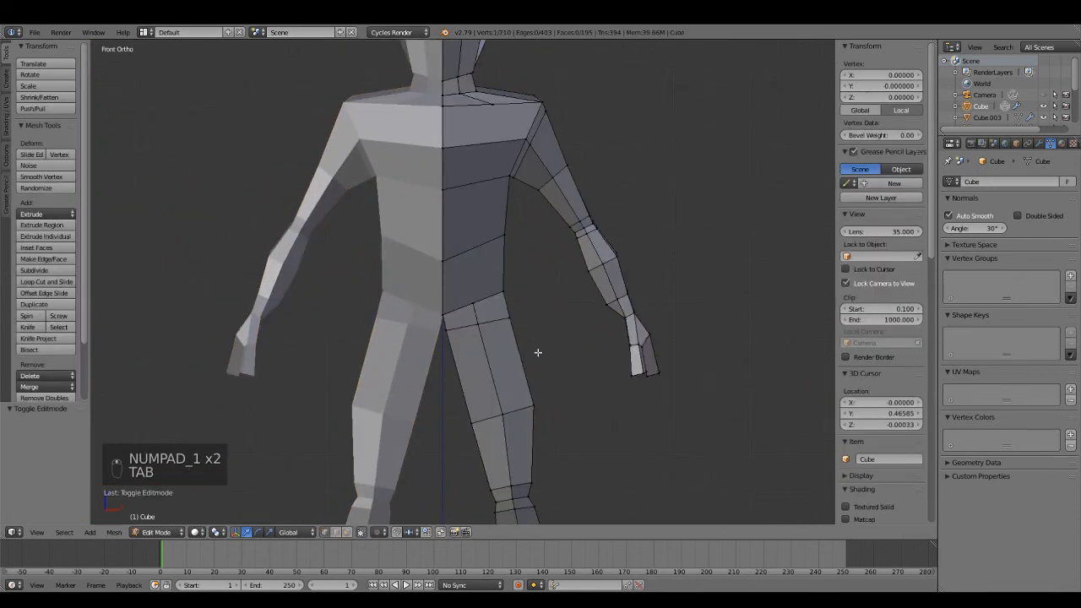
key("z")
scroll(532, 321, "up", 3)
key("a")
key("a")
key("a")
key("a")
key("b")
left_click_drag(504, 265, 541, 319)
key("z")
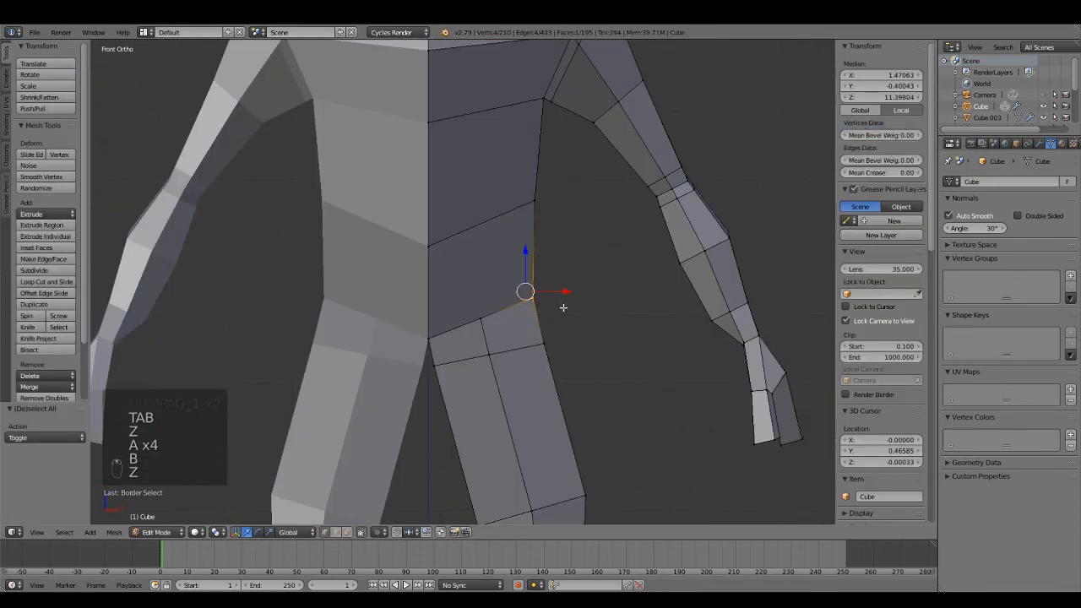
key("g")
left_click(553, 311)
scroll(554, 303, "down", 10)
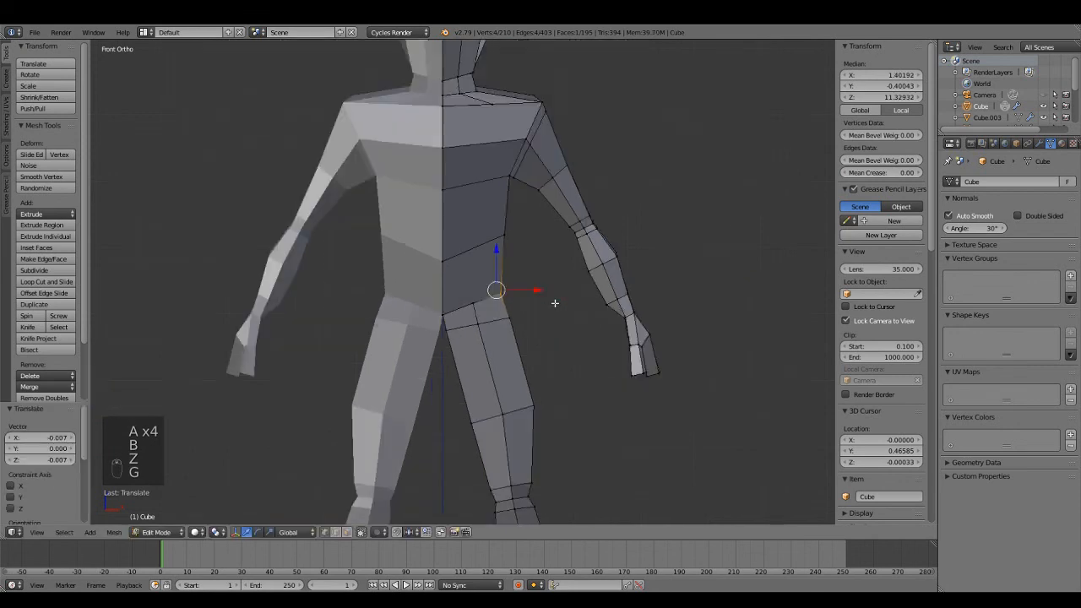
key("a")
key("Tab")
- Compare the new body with the reference figures from the front and at an angle, and save over the existing .blend file
middle_click_drag(618, 357, 483, 332, "shift")
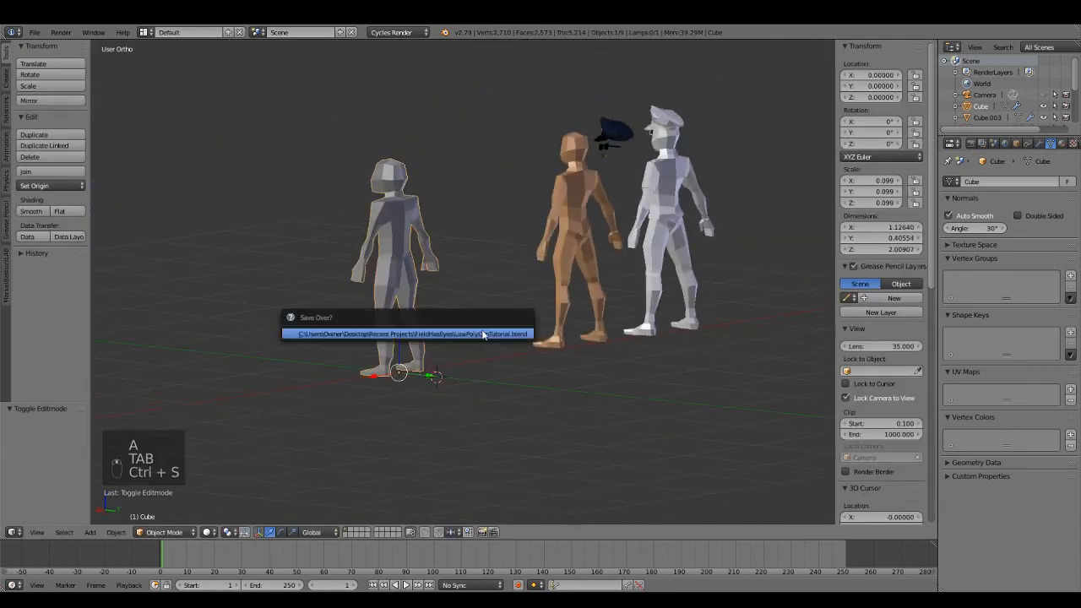
key("ctrl+s")
scroll(490, 343, "down", 4)
key("KP_1")
middle_click_drag(414, 352, 477, 261, "shift")
scroll(545, 376, "up", 6)
scroll(671, 337, "down", 2)
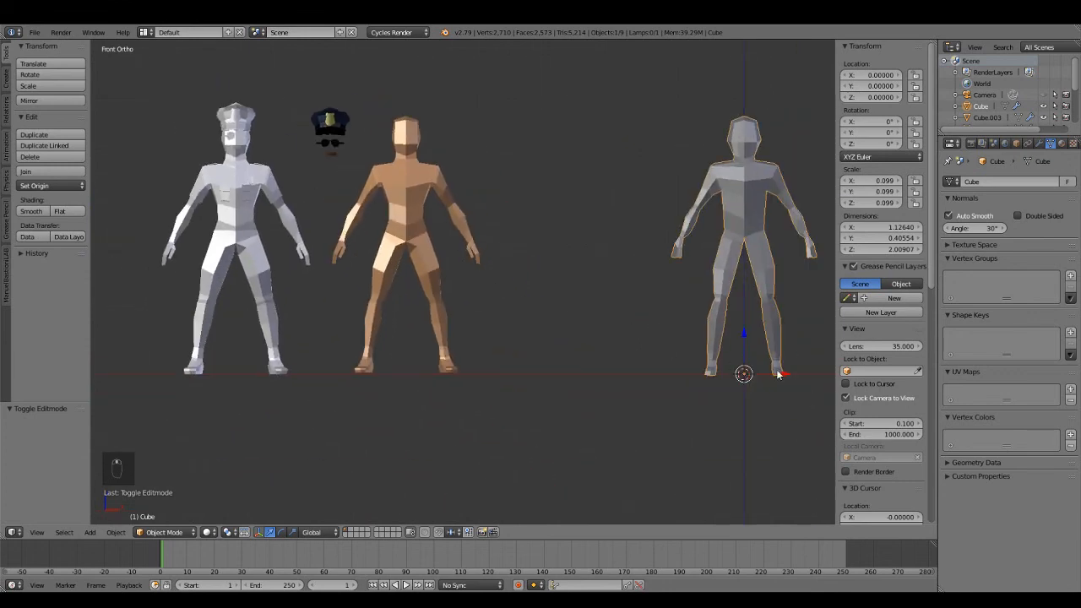
middle_click_drag(770, 382, 673, 419)
key("ctrl+s")
left_click(634, 378)
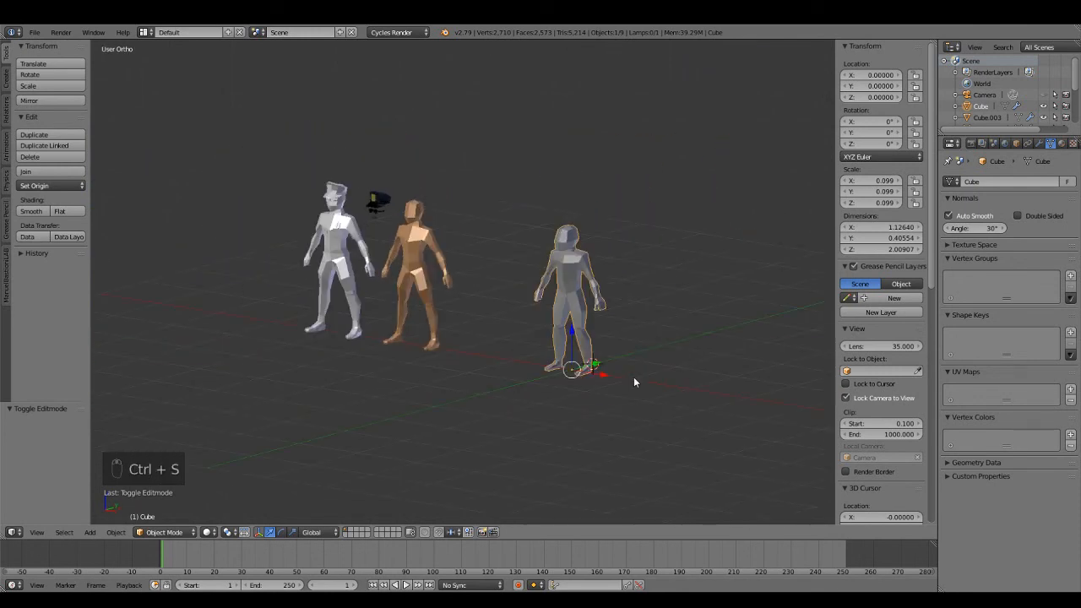